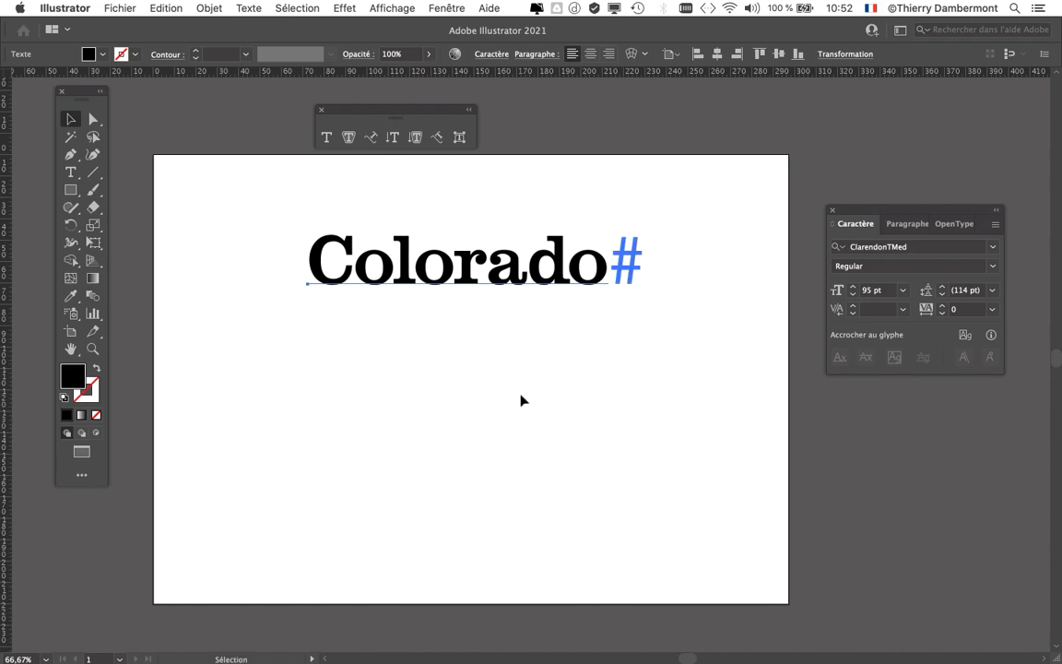
# Duplicate the "Colorado" text straight below the original and move the copy up within the lower half of the artboard
pyautogui.click(68, 126)
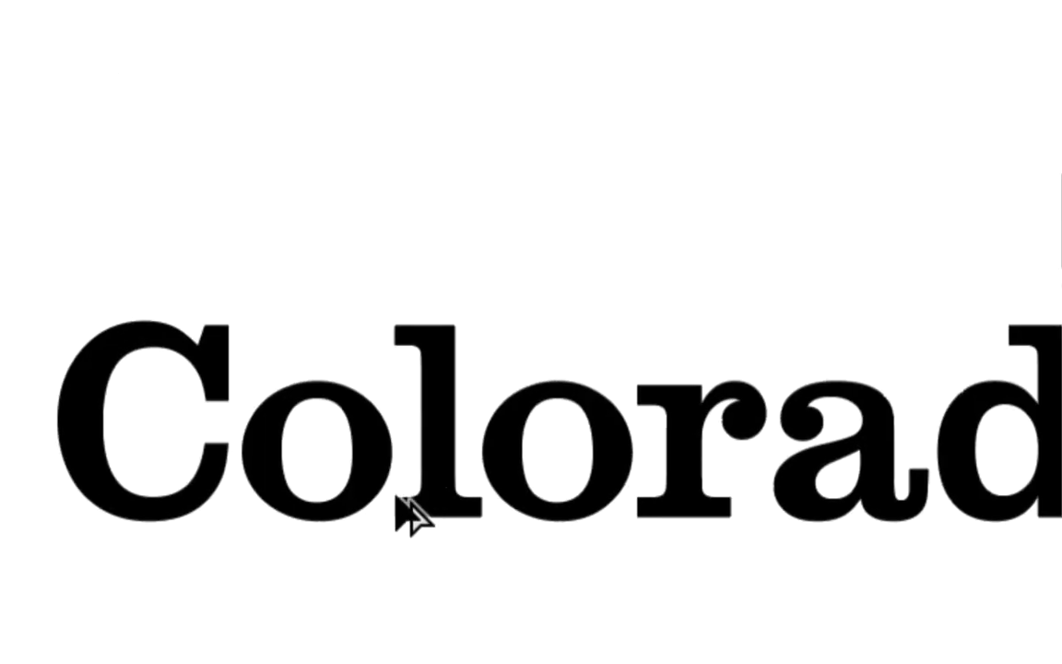
pyautogui.click(406, 525)
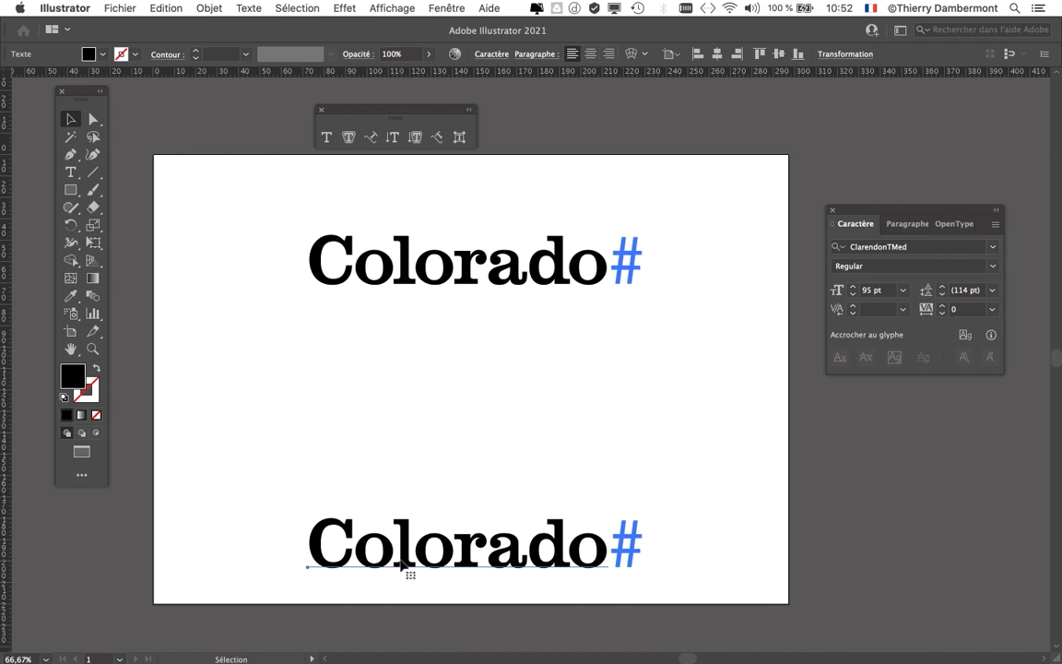
pyautogui.moveTo(397, 565); pyautogui.dragTo(394, 497)
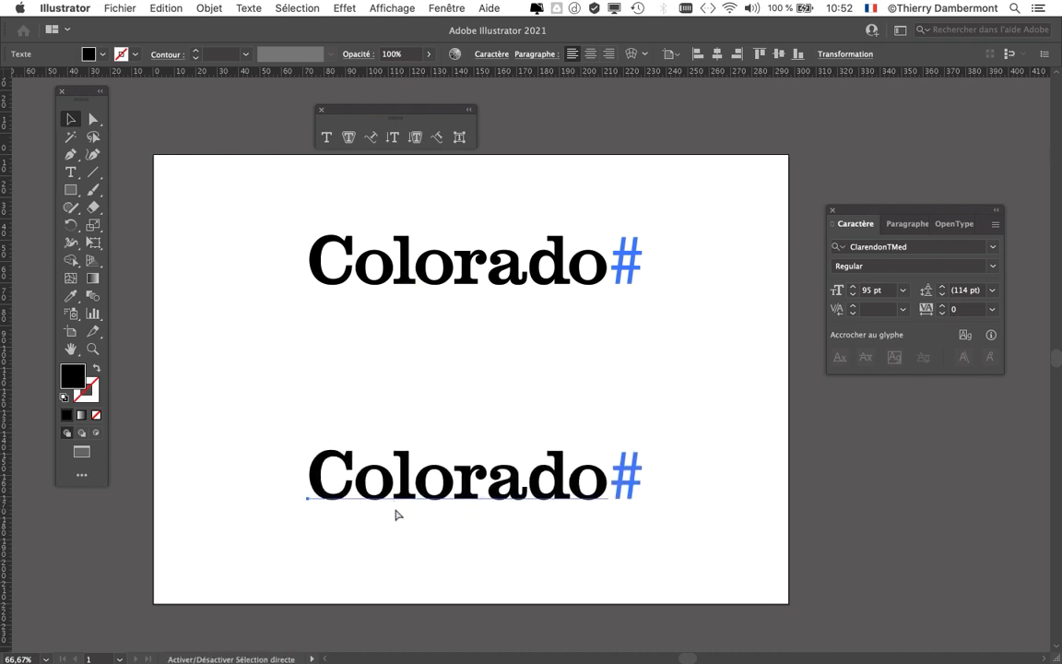
pyautogui.moveTo(523, 501); pyautogui.dragTo(515, 468)
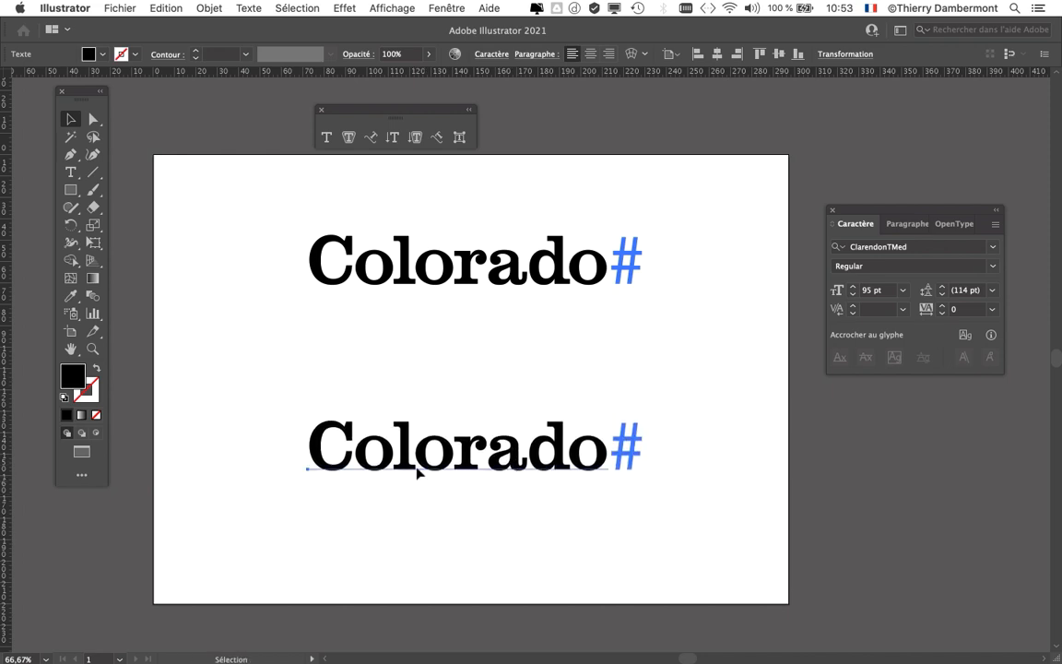
# Select the lower "Colorado" text, move the Character panel clear of it, and convert the text to outlines
pyautogui.click(422, 282)
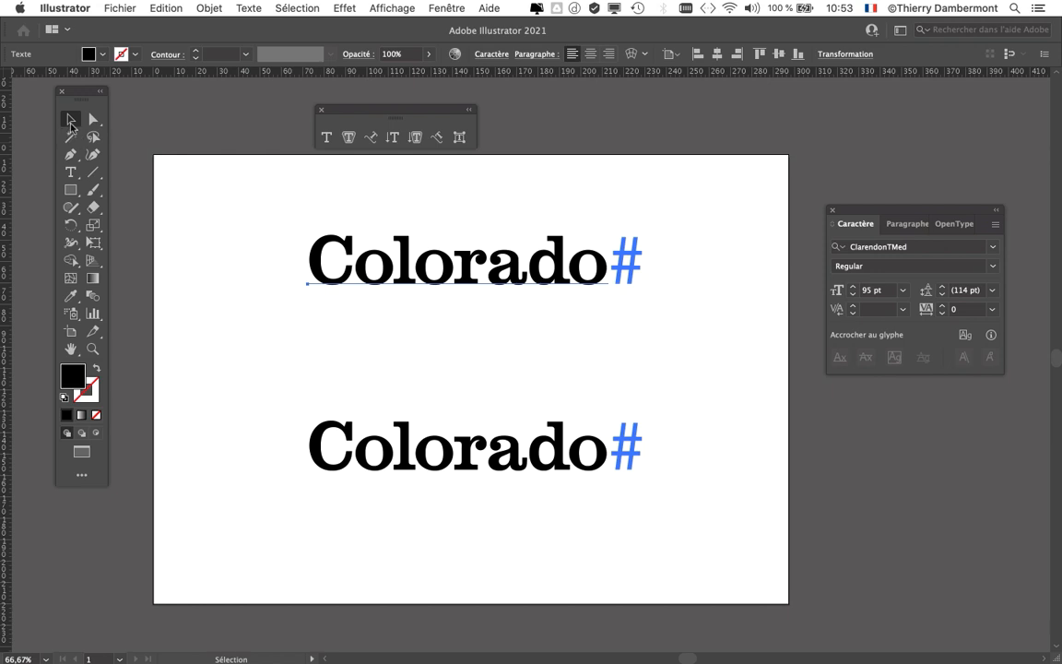
pyautogui.click(479, 471)
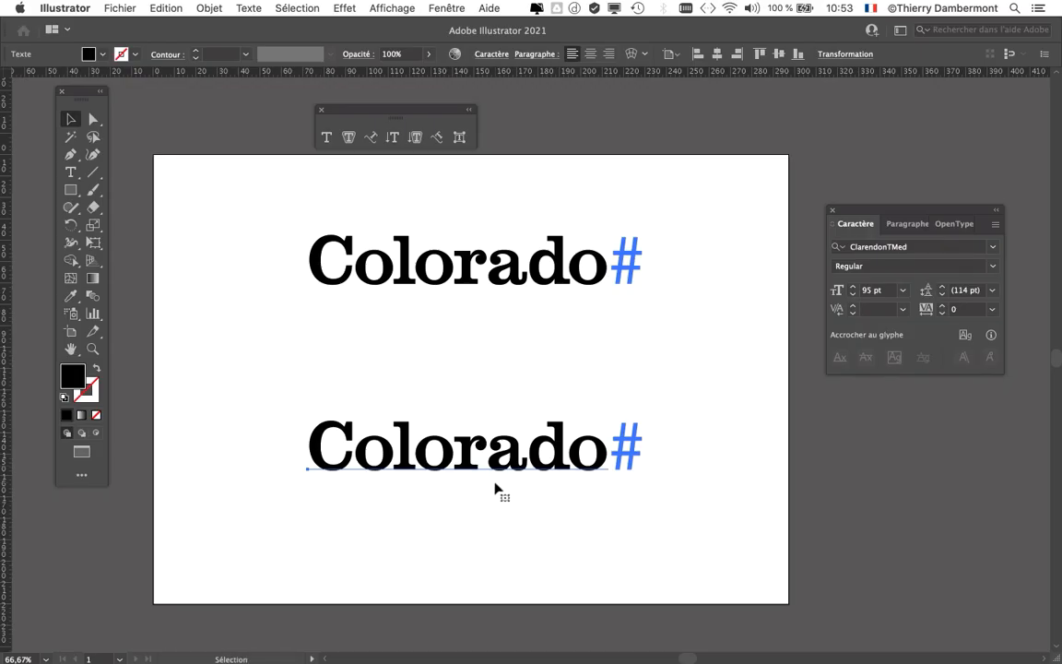
pyautogui.scroll(1, 496, 484)
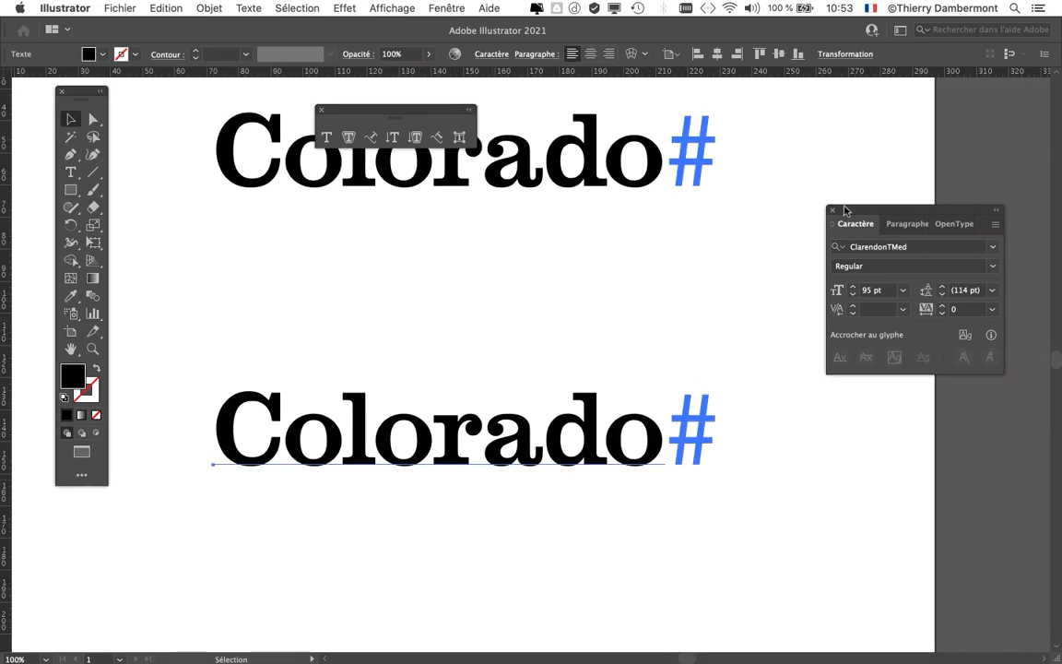
pyautogui.moveTo(844, 211); pyautogui.dragTo(951, 193)
pyautogui.moveTo(631, 363); pyautogui.dragTo(688, 341)
pyautogui.scroll(1, 562, 465)
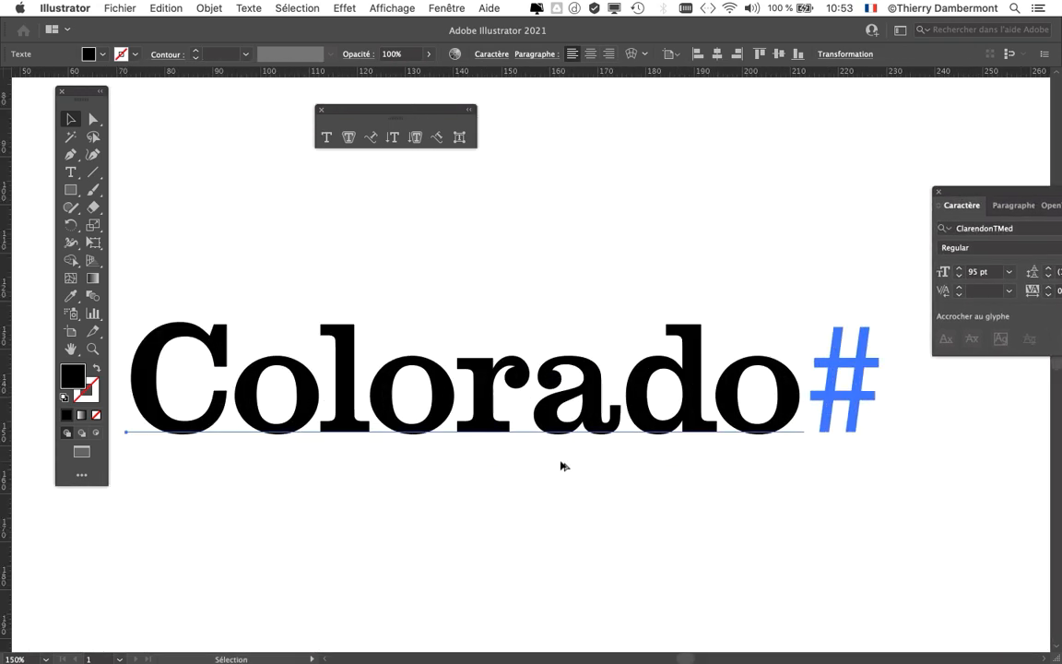
pyautogui.moveTo(562, 465); pyautogui.dragTo(590, 468)
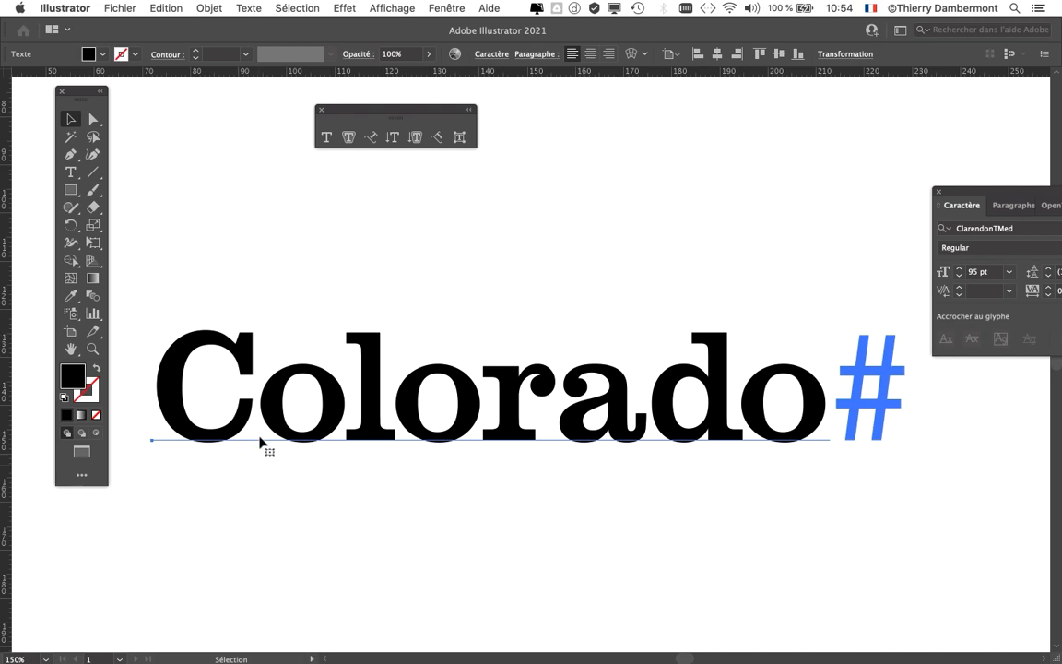
pyautogui.click(250, 9)
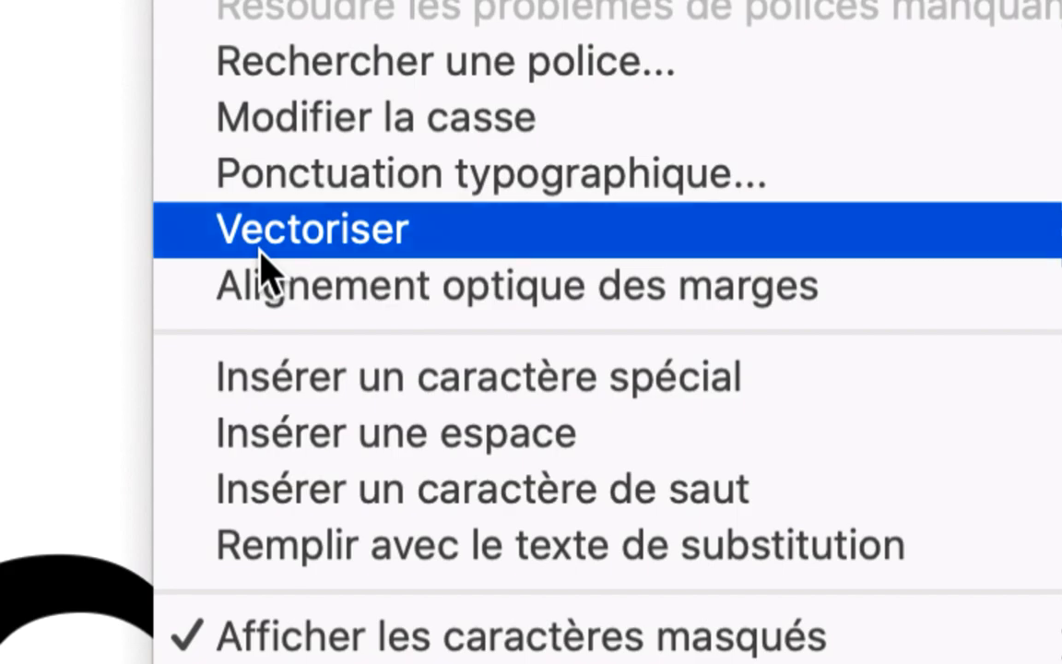
pyautogui.click(260, 249)
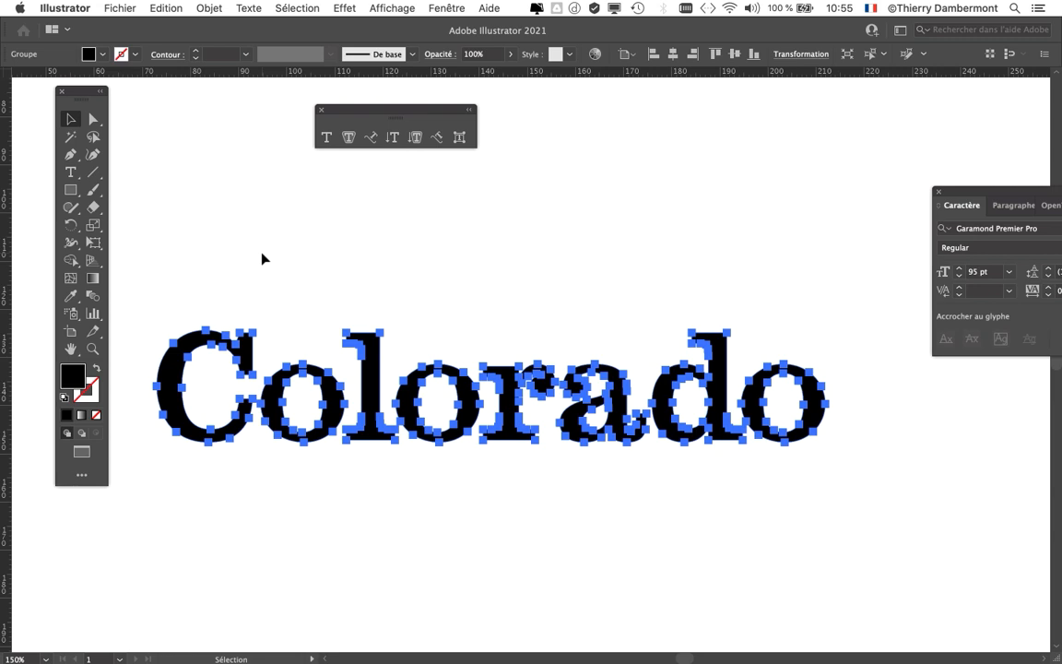
# Switch to outline display and examine the anchor points of the vectorised "Colorado" against the live text above
pyautogui.scroll(-2, 445, 346)
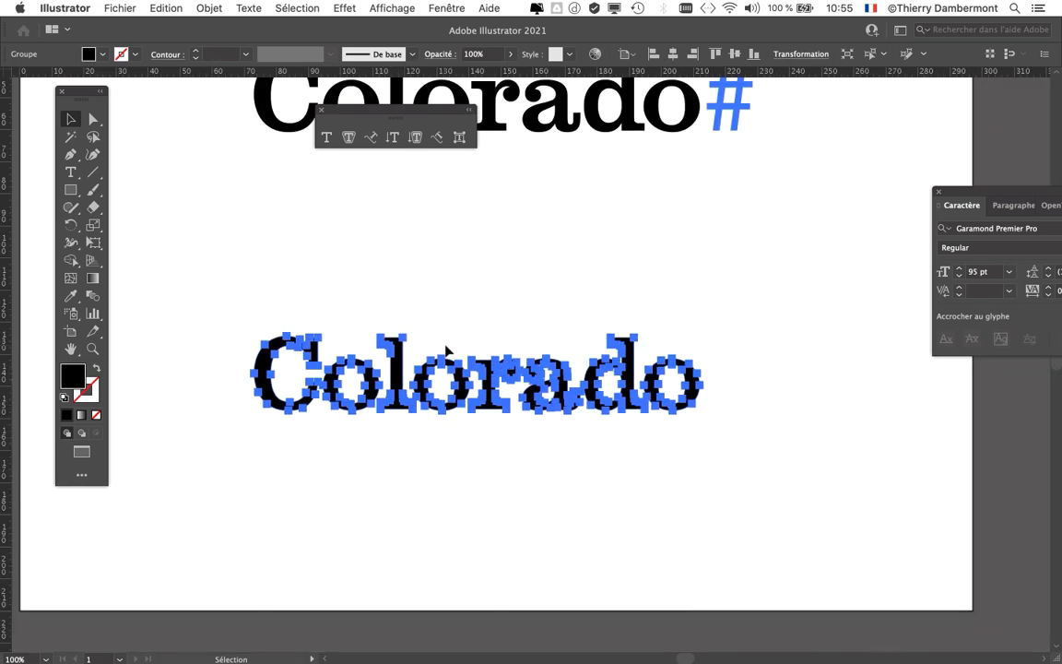
pyautogui.moveTo(482, 283); pyautogui.dragTo(475, 391)
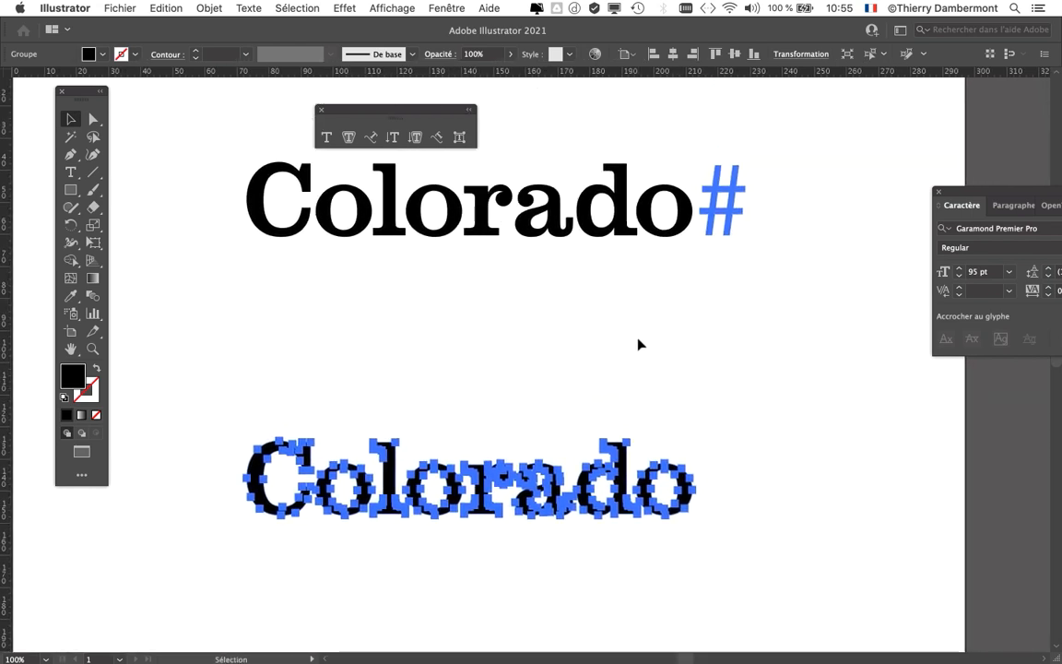
pyautogui.press('a')
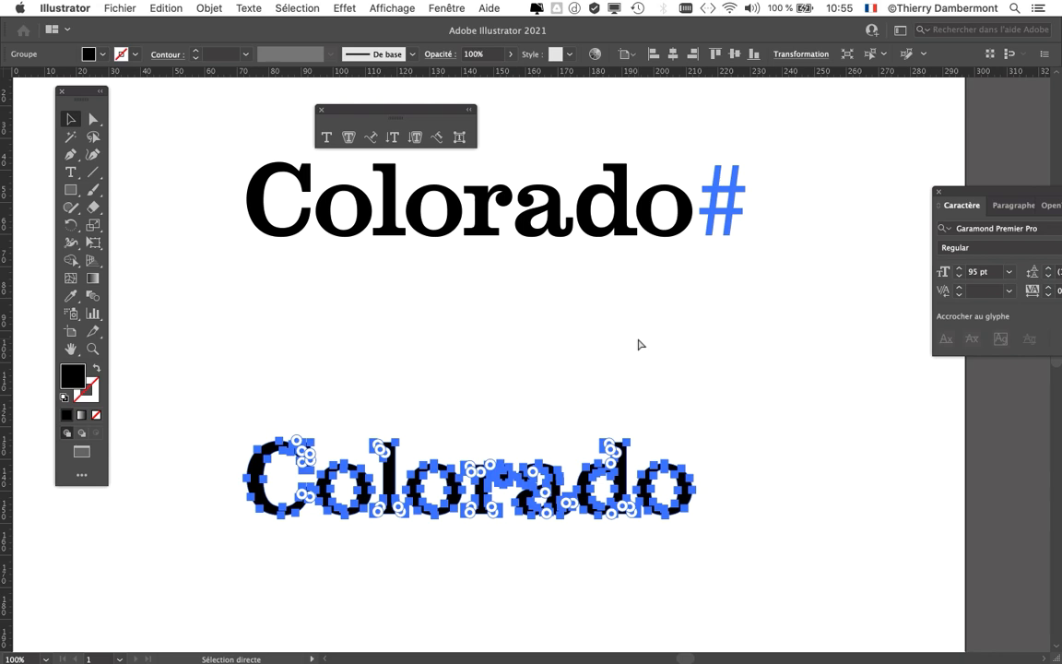
pyautogui.press('super+y')
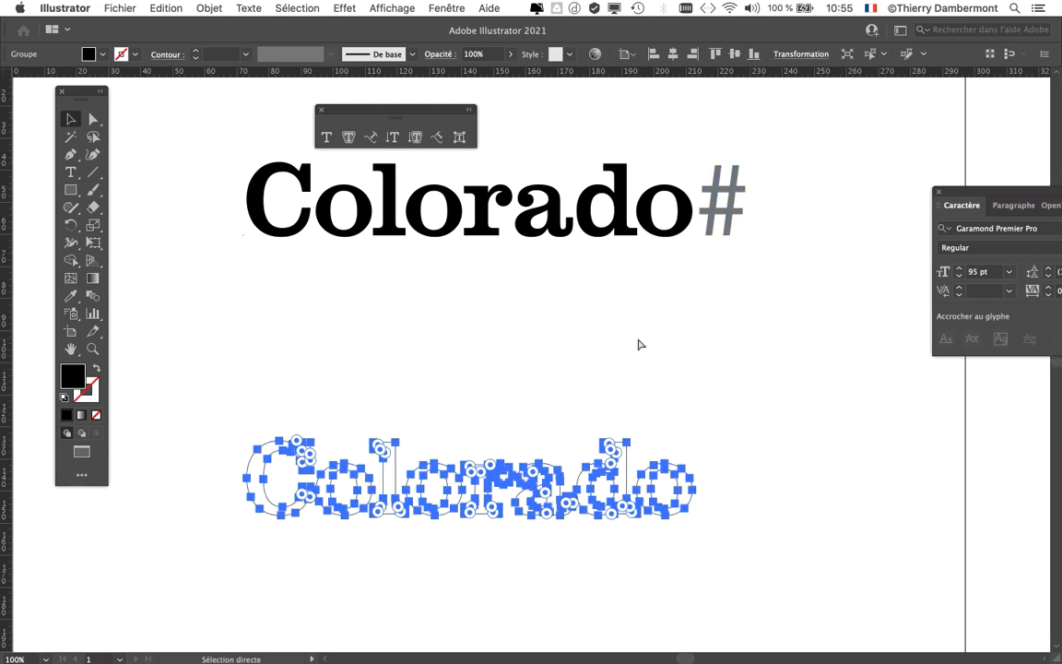
pyautogui.scroll(6, 611, 467)
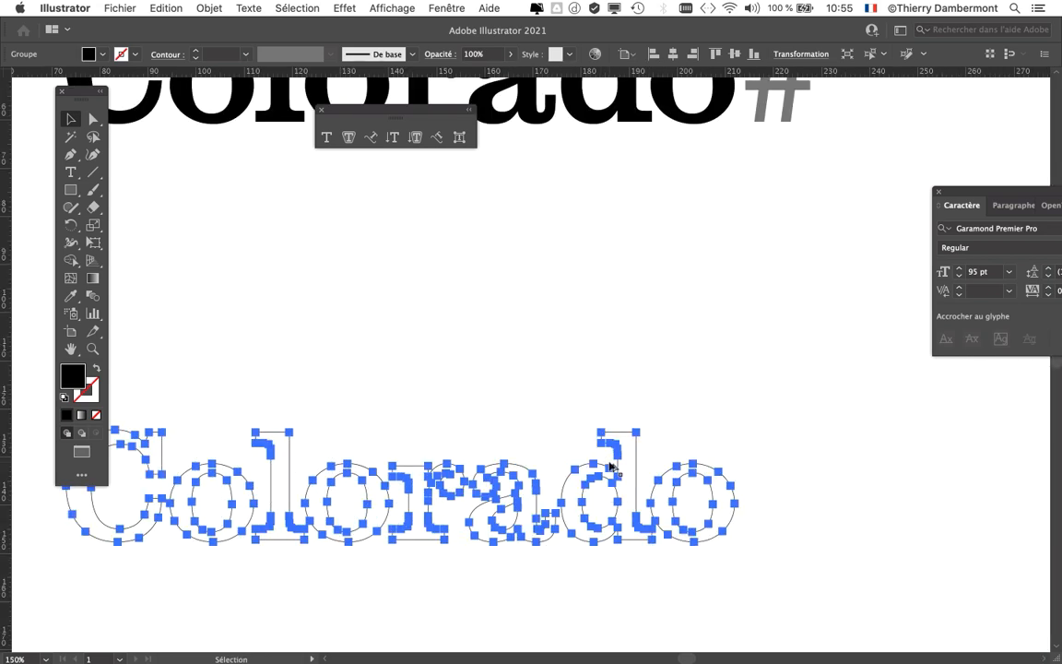
pyautogui.scroll(-6, 610, 468)
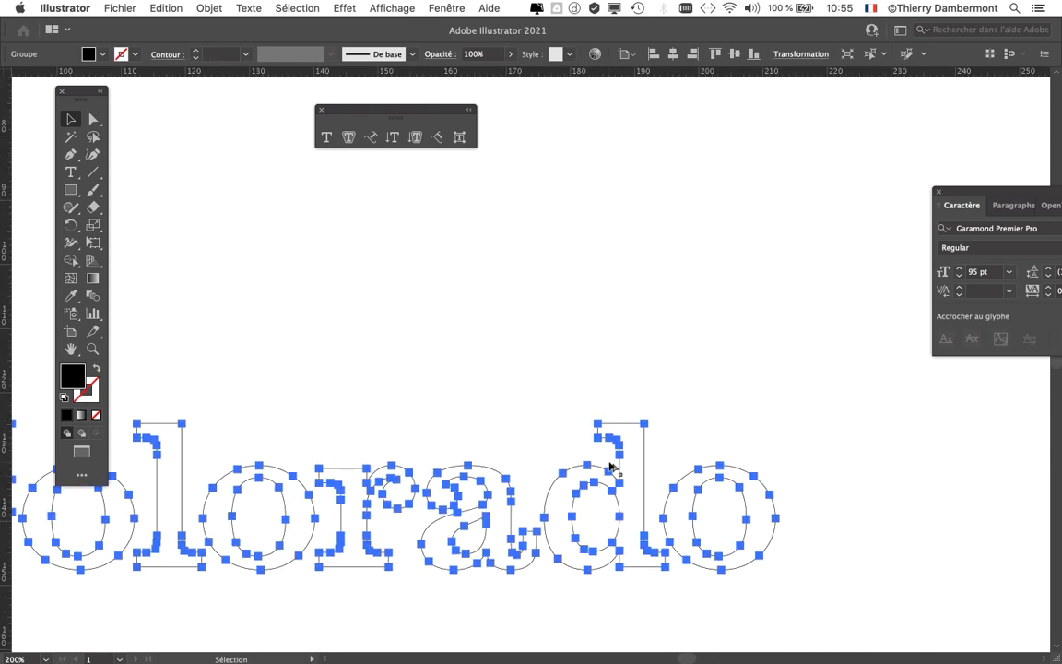
pyautogui.moveTo(601, 366); pyautogui.dragTo(586, 482)
pyautogui.scroll(4, 585, 374)
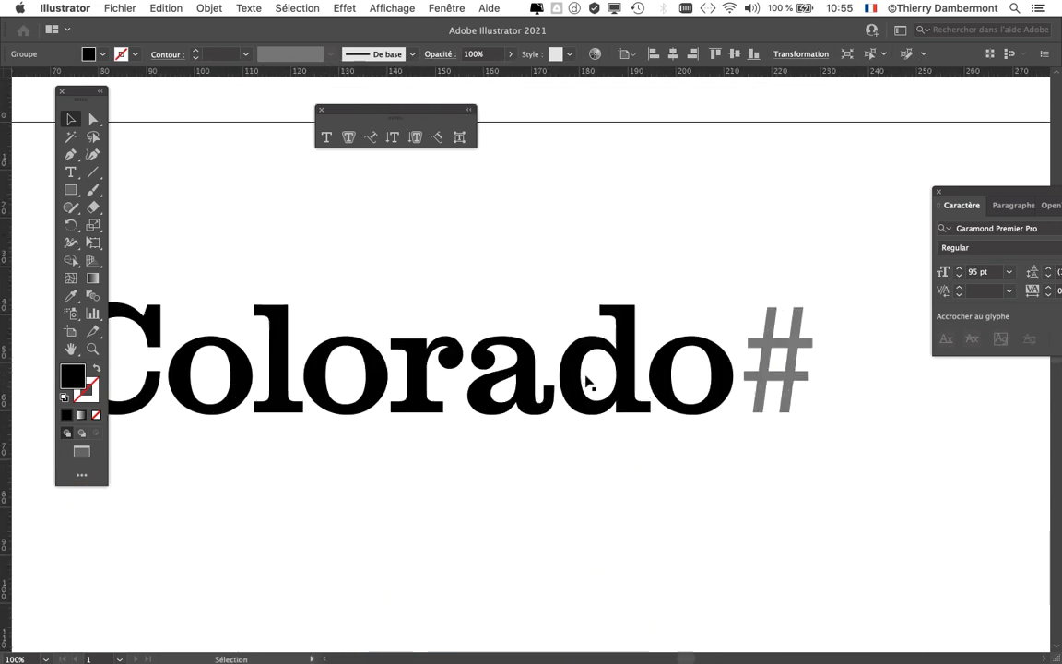
# Try inserting "ea" before the final "o" of the upper "Colorado" text, and delete the added letters
pyautogui.click(70, 171)
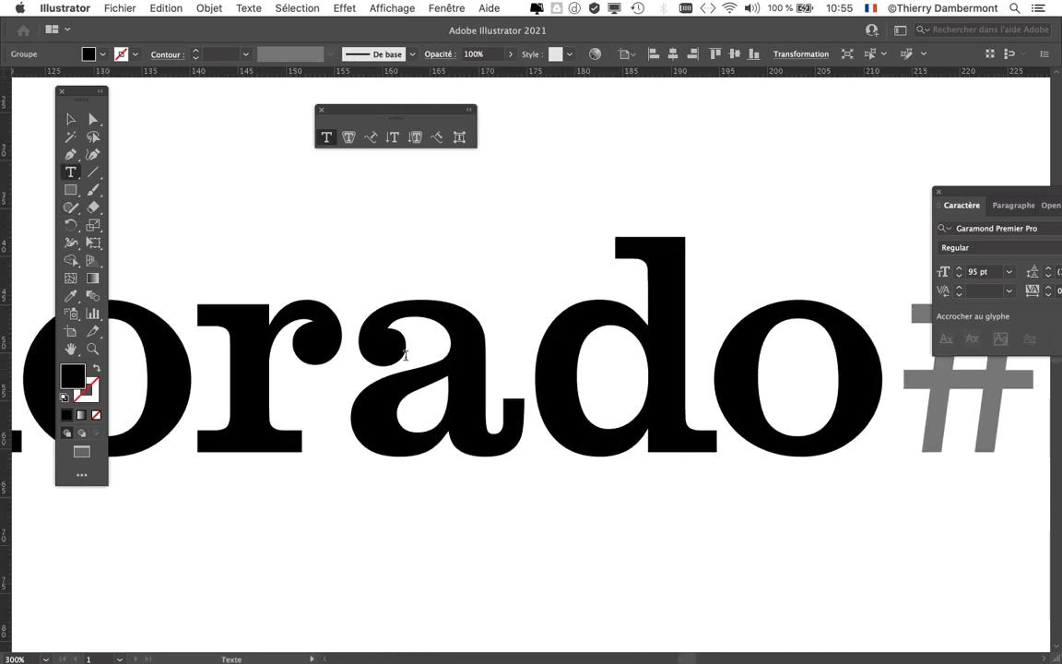
pyautogui.moveTo(344, 373); pyautogui.dragTo(531, 379)
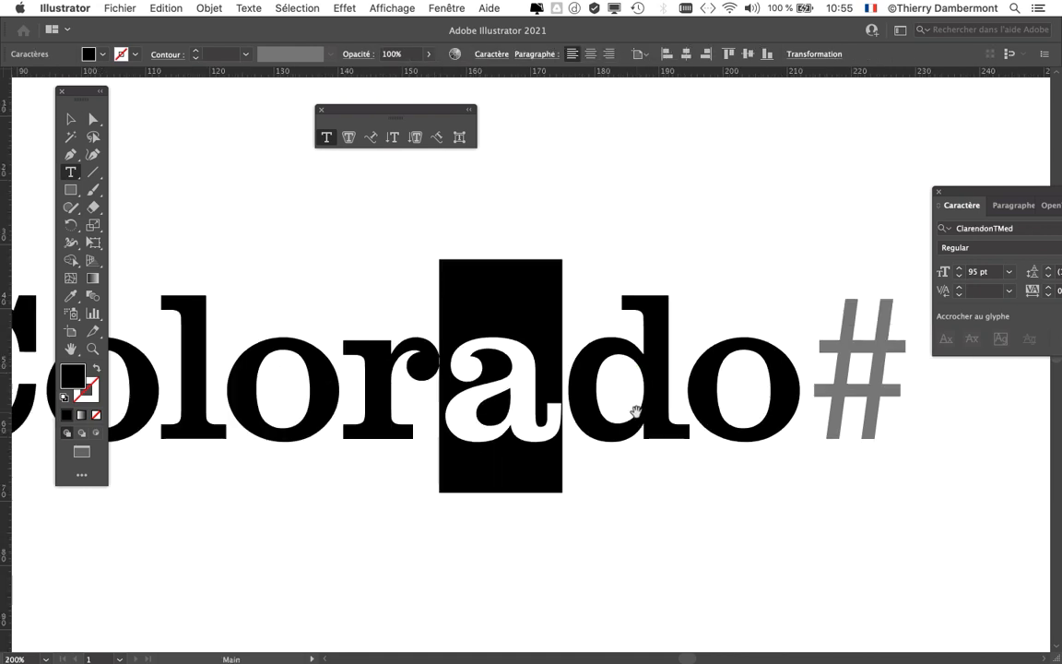
pyautogui.scroll(-2, 636, 406)
pyautogui.click(660, 406)
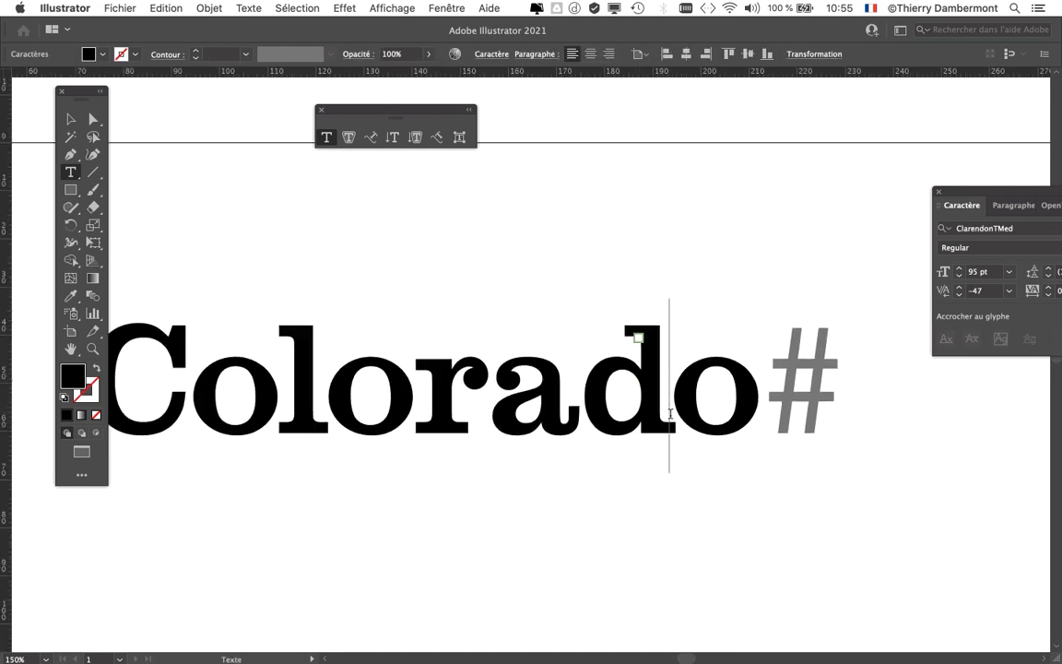
pyautogui.write('e')
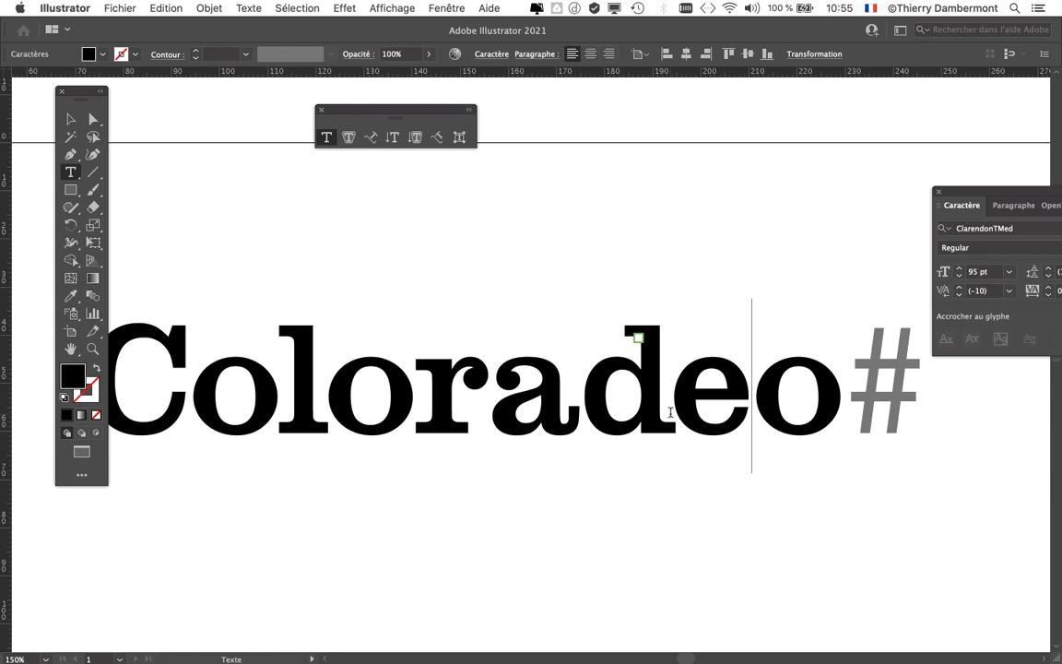
pyautogui.write('a')
pyautogui.scroll(-1, 673, 412)
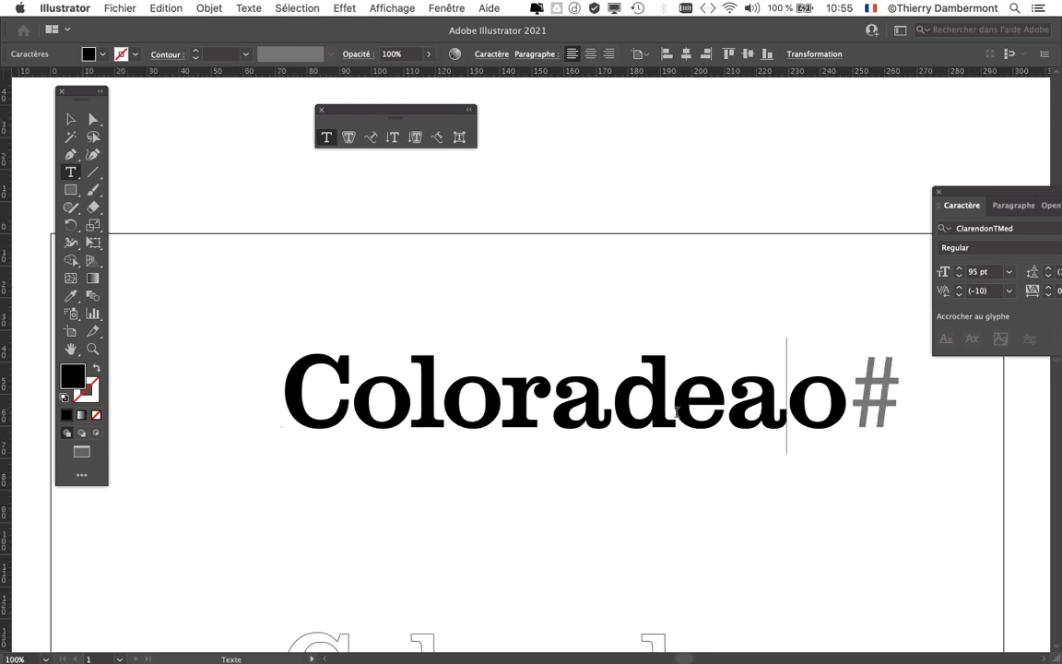
pyautogui.press('BackSpace')
pyautogui.press('BackSpace')
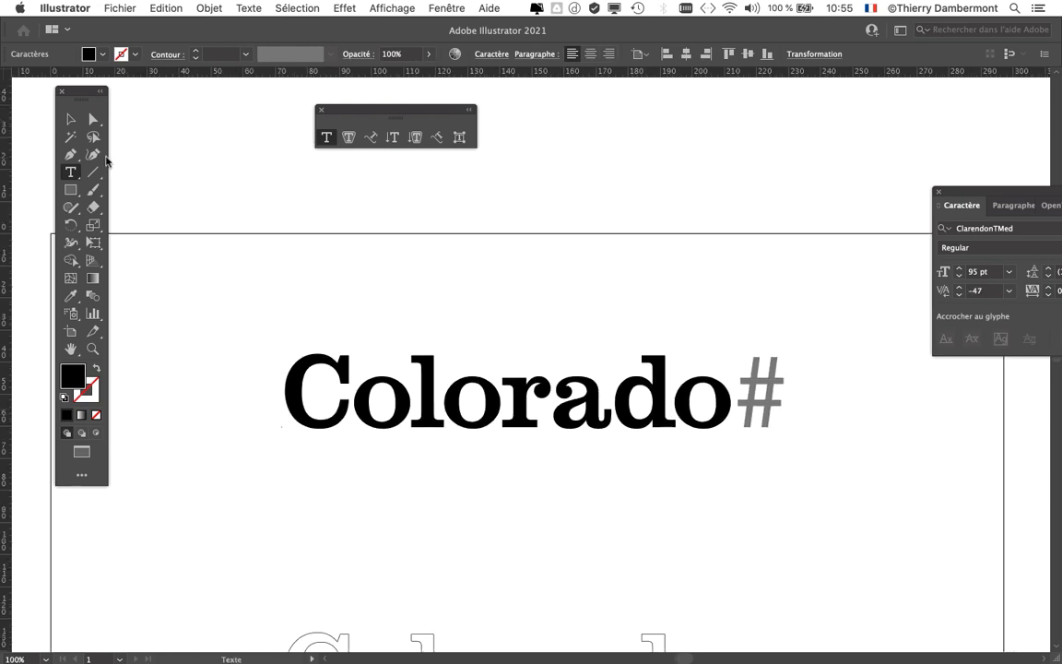
# Inspect the paths of the vectorised "Colorado", restore the normal preview display, and deselect everything
pyautogui.click(70, 119)
pyautogui.scroll(-2, 550, 455)
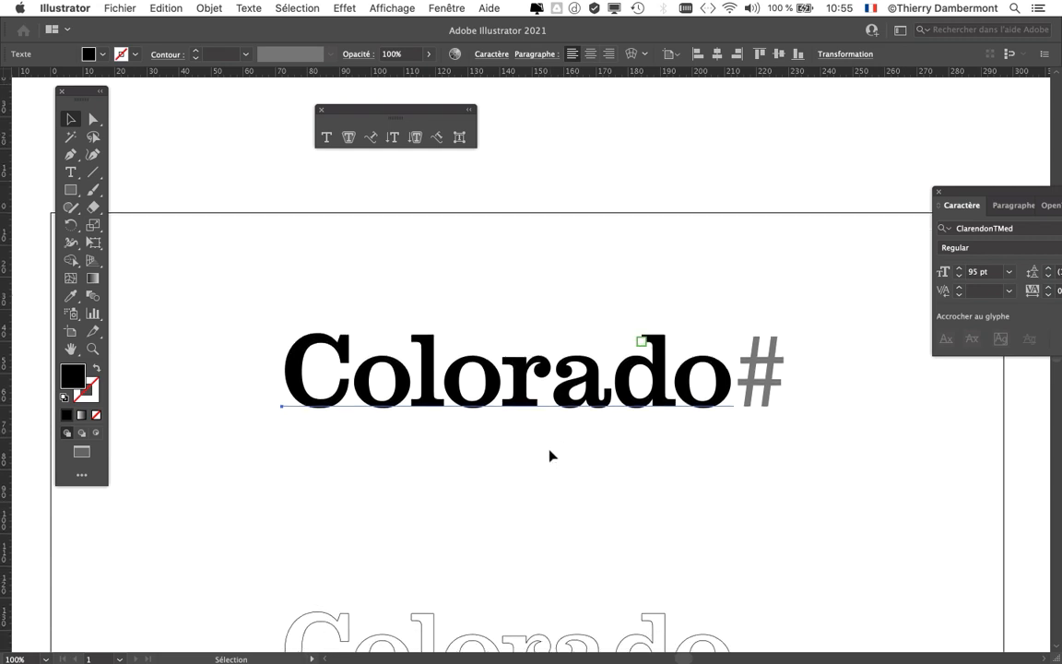
pyautogui.scroll(-8, 550, 455)
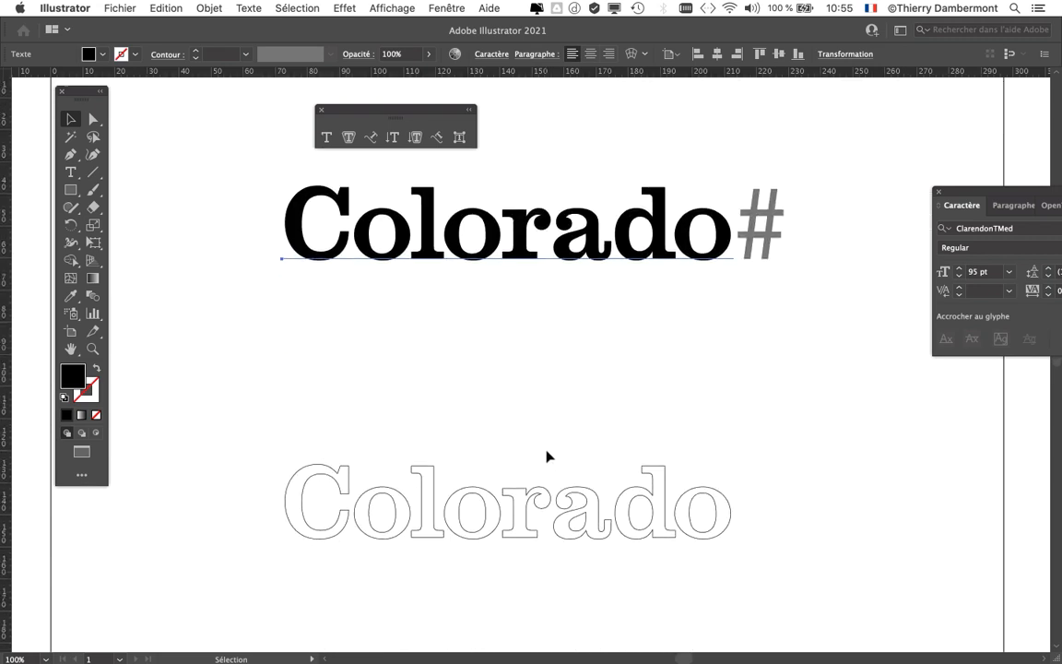
pyautogui.scroll(1, 538, 553)
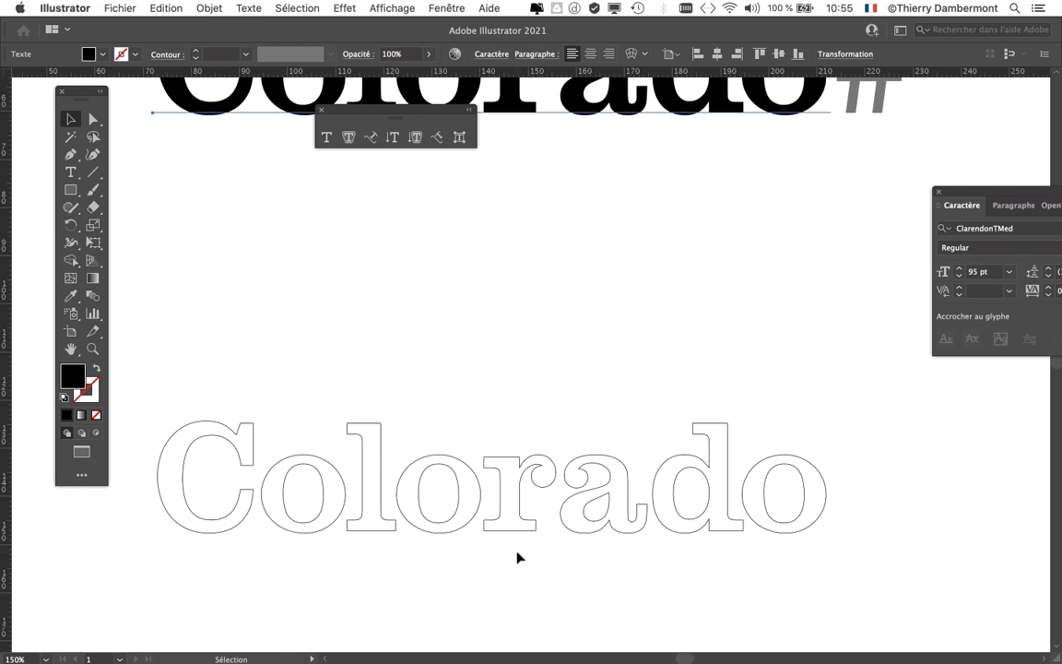
pyautogui.moveTo(517, 557); pyautogui.dragTo(540, 472)
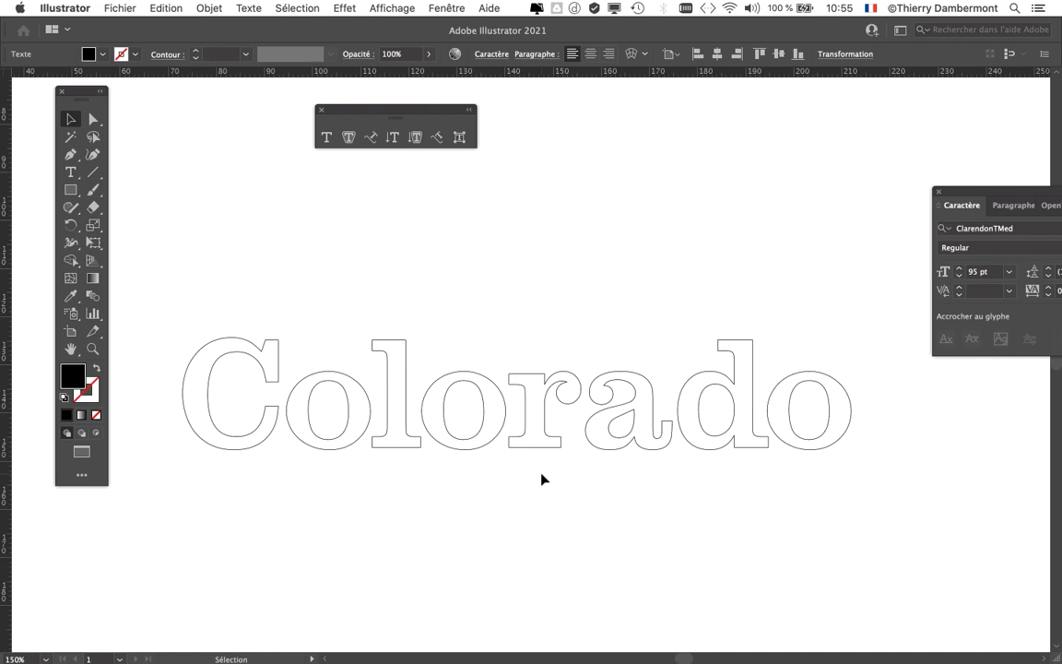
pyautogui.press('a')
pyautogui.press('super+y')
pyautogui.press('v')
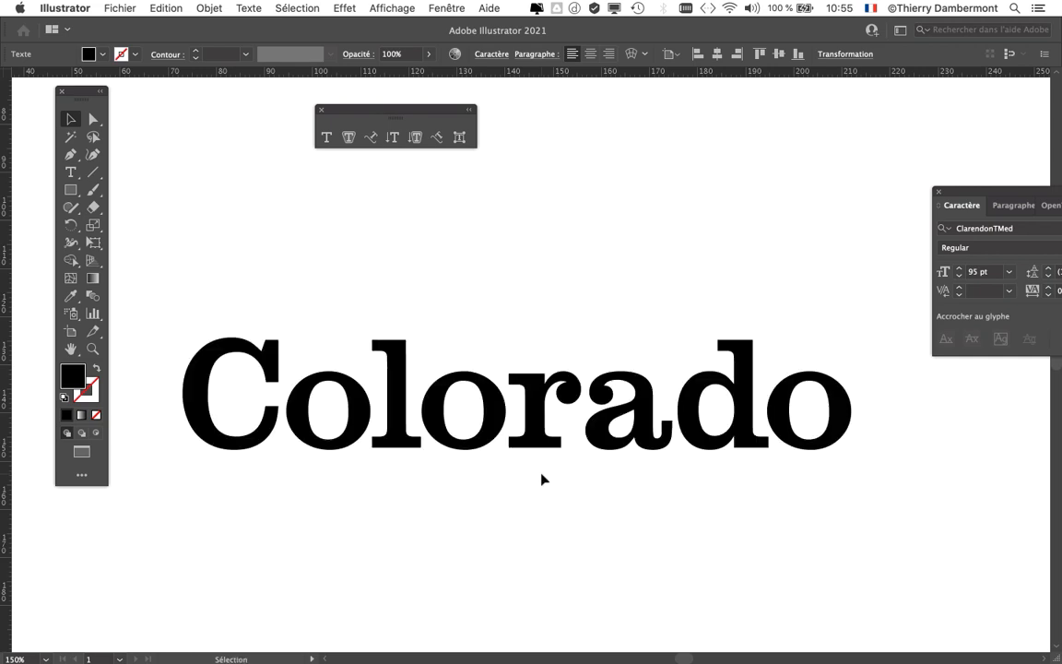
pyautogui.press('super+0')
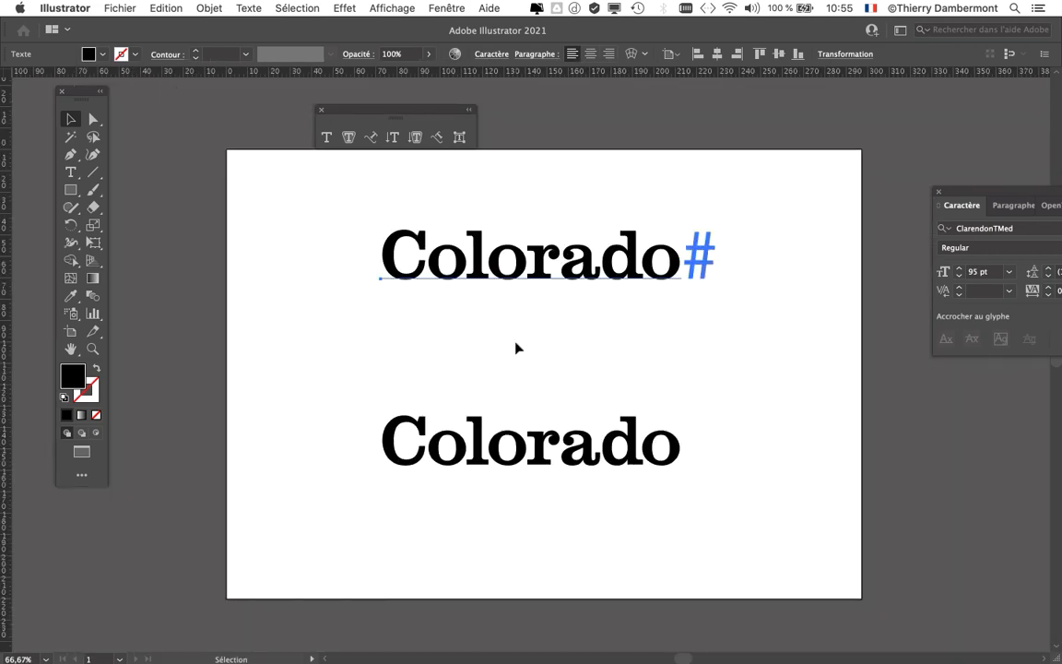
pyautogui.click(516, 348)
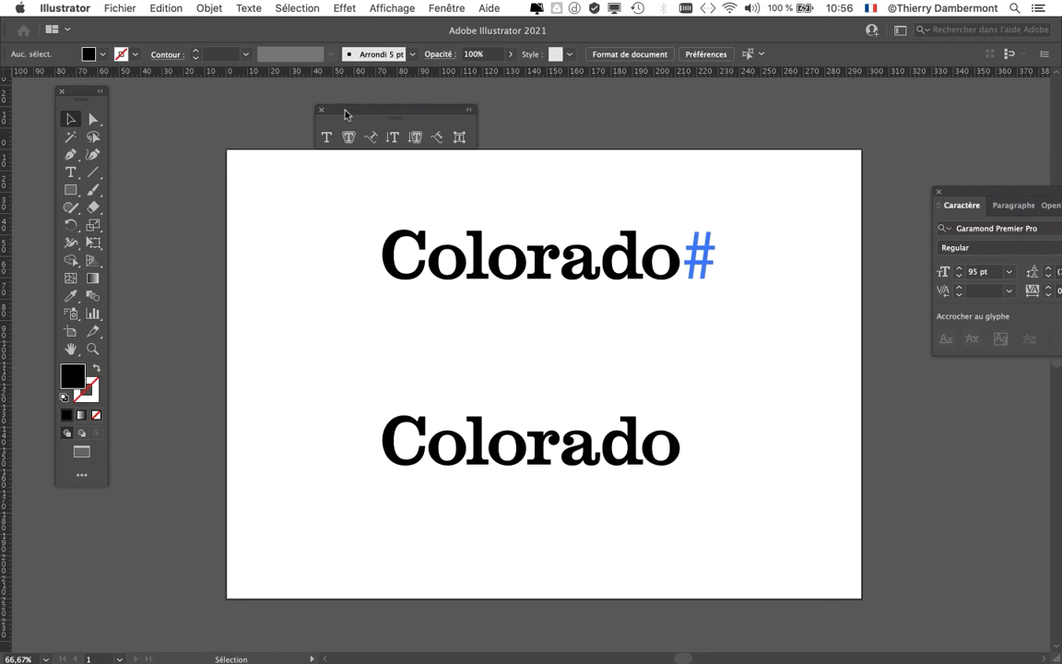
# Move the floating type tools panel aside and select the vectorised "Colorado" lettering with its anchor points
pyautogui.moveTo(346, 114); pyautogui.dragTo(171, 104)
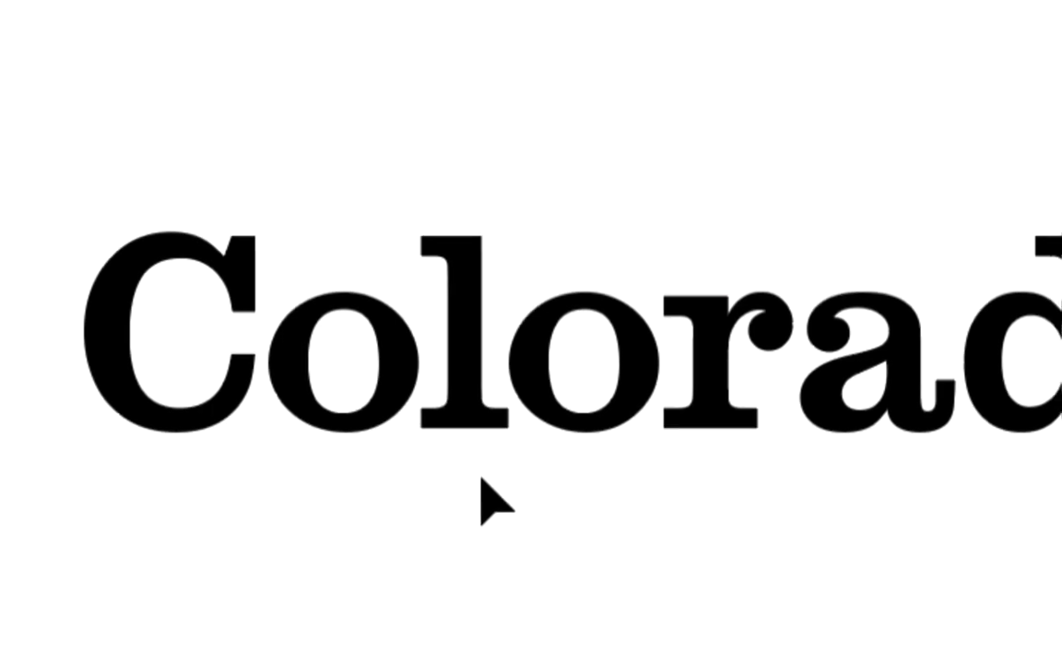
pyautogui.hotkey('ctrl', 'a')
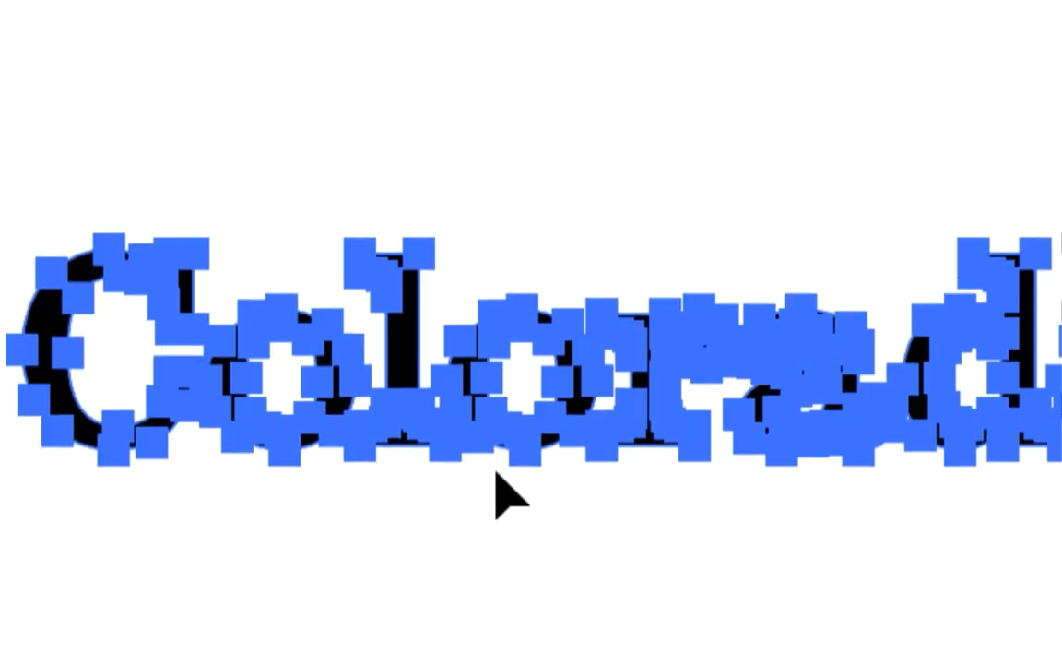
pyautogui.click(496, 473)
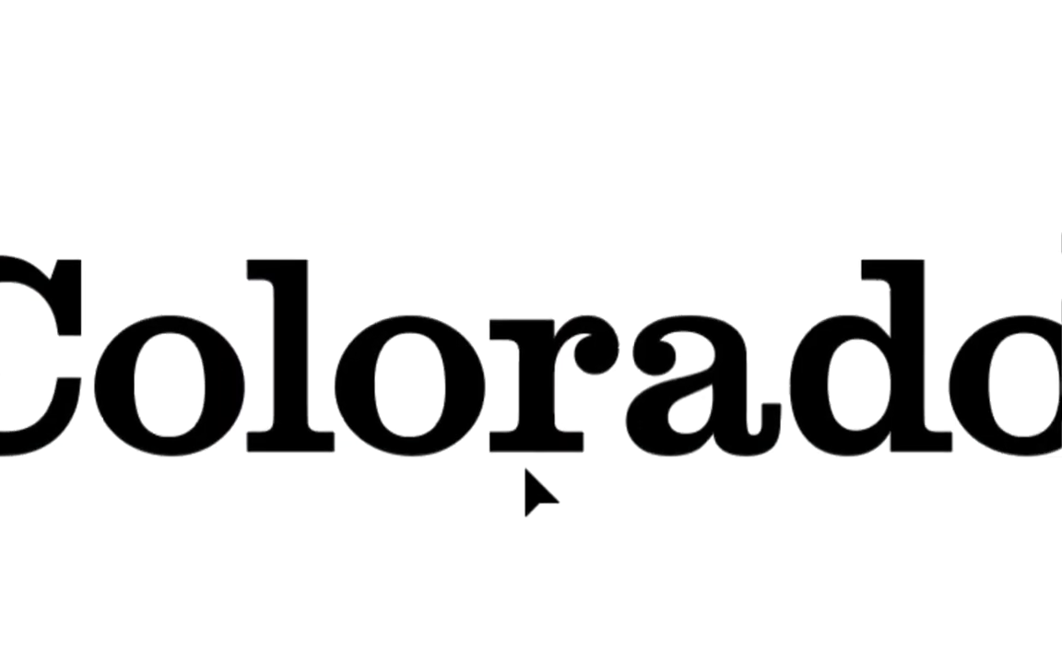
pyautogui.hotkey('ctrl', 'a')
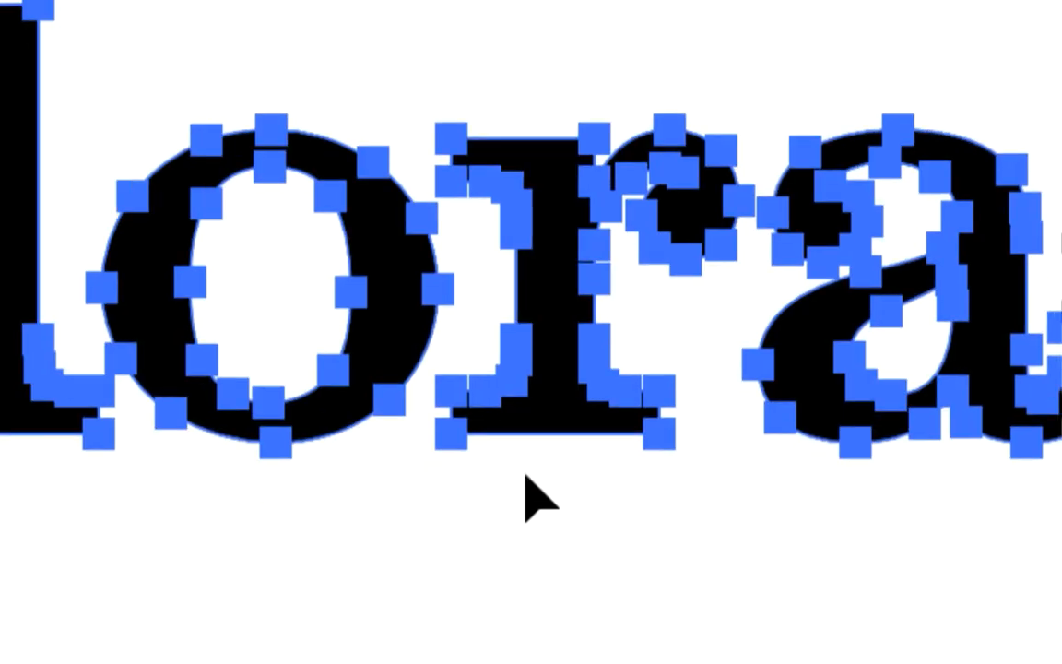
# Deselect the lettering, switch to Firefox and search Google Images for "logotype" in a new tab
pyautogui.click(526, 493)
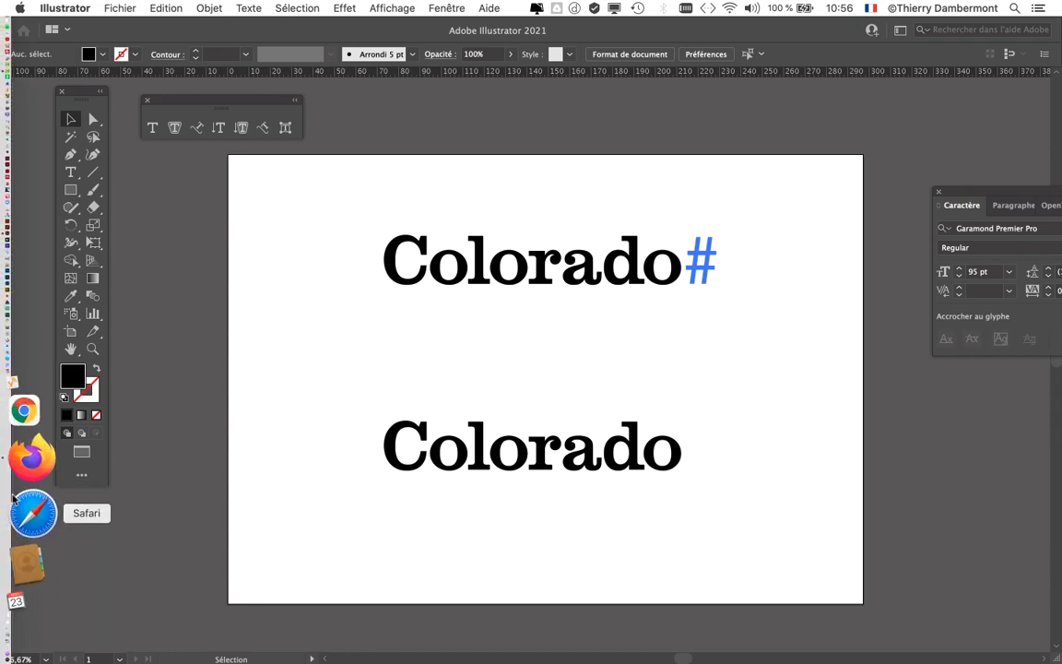
pyautogui.click(26, 484)
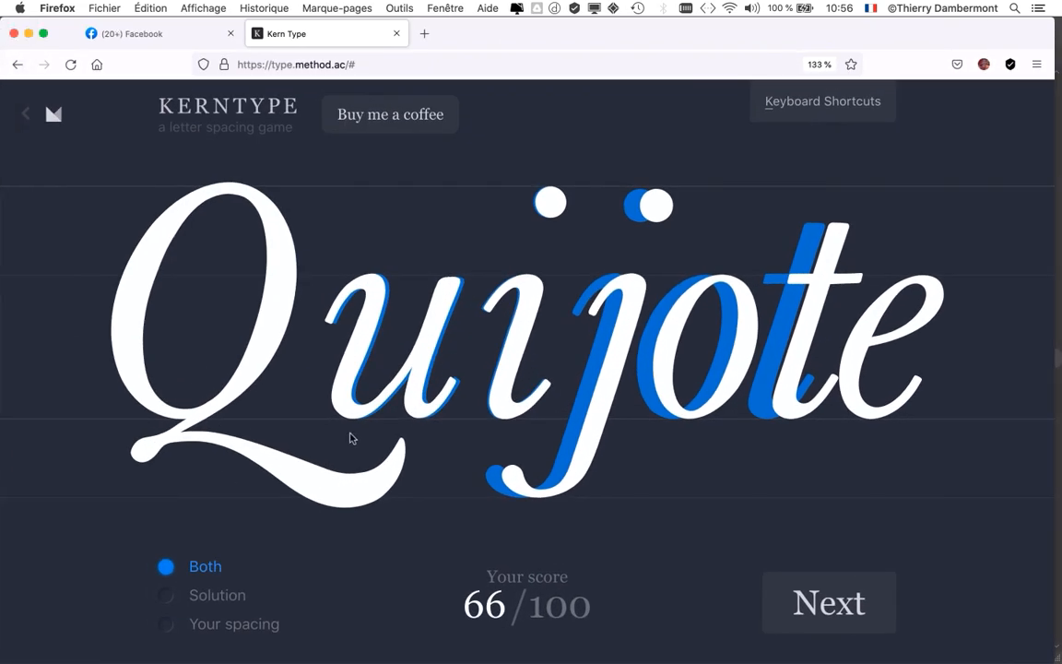
pyautogui.click(424, 35)
pyautogui.click(388, 253)
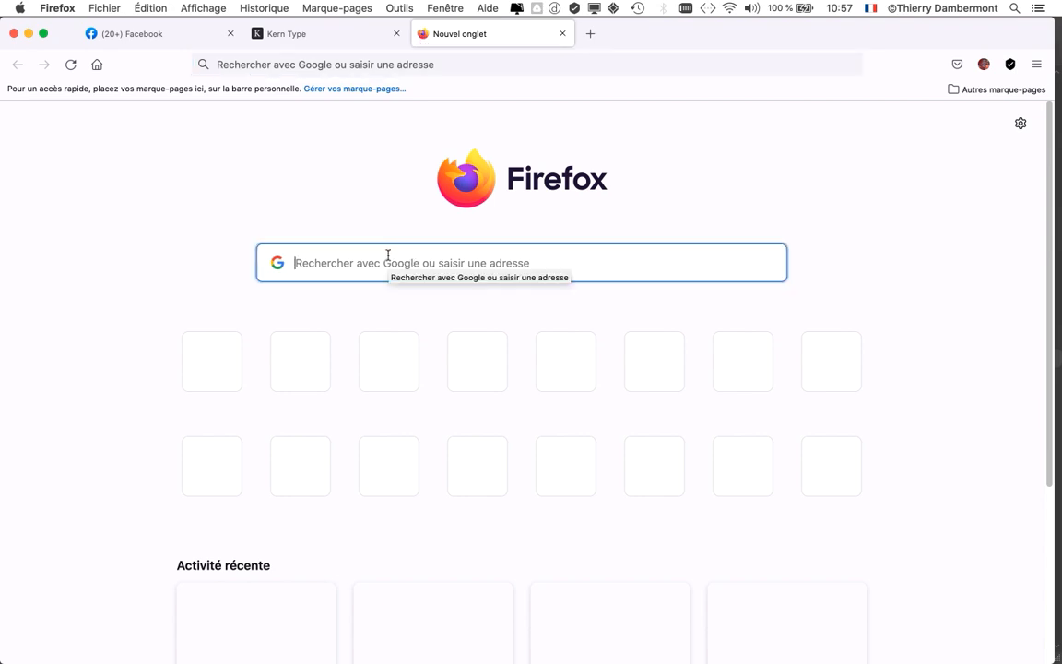
pyautogui.write('logotype')
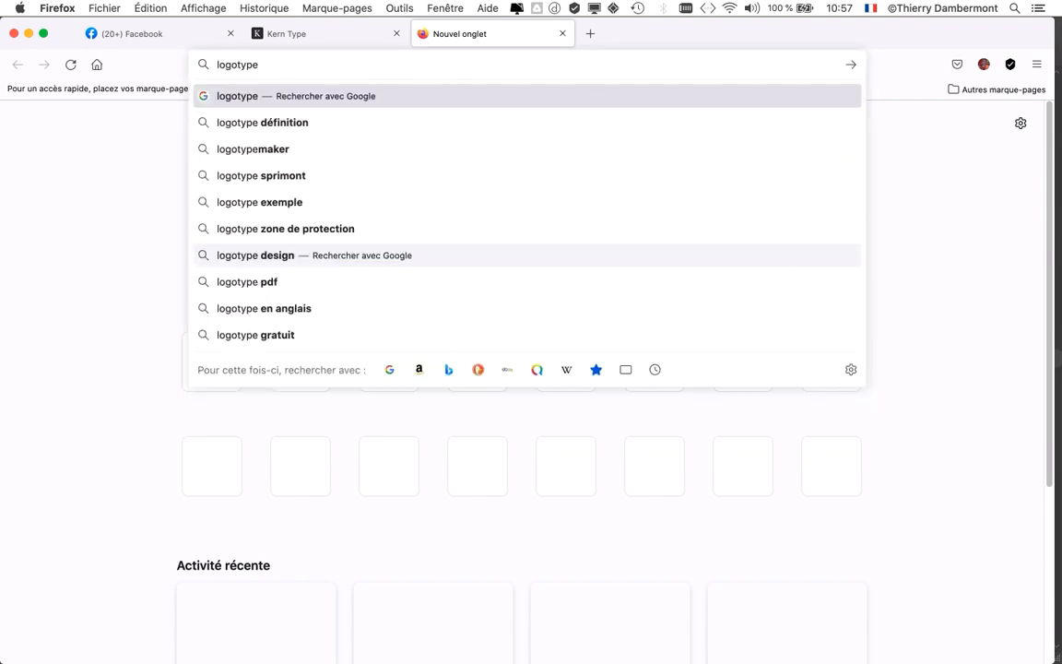
pyautogui.press('Return')
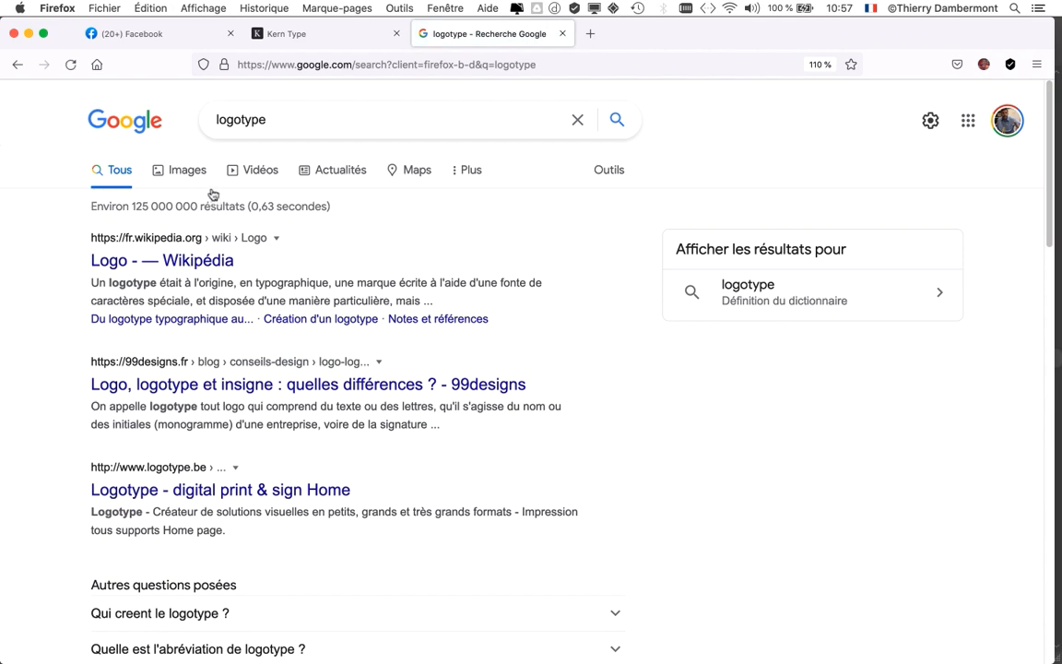
pyautogui.click(198, 175)
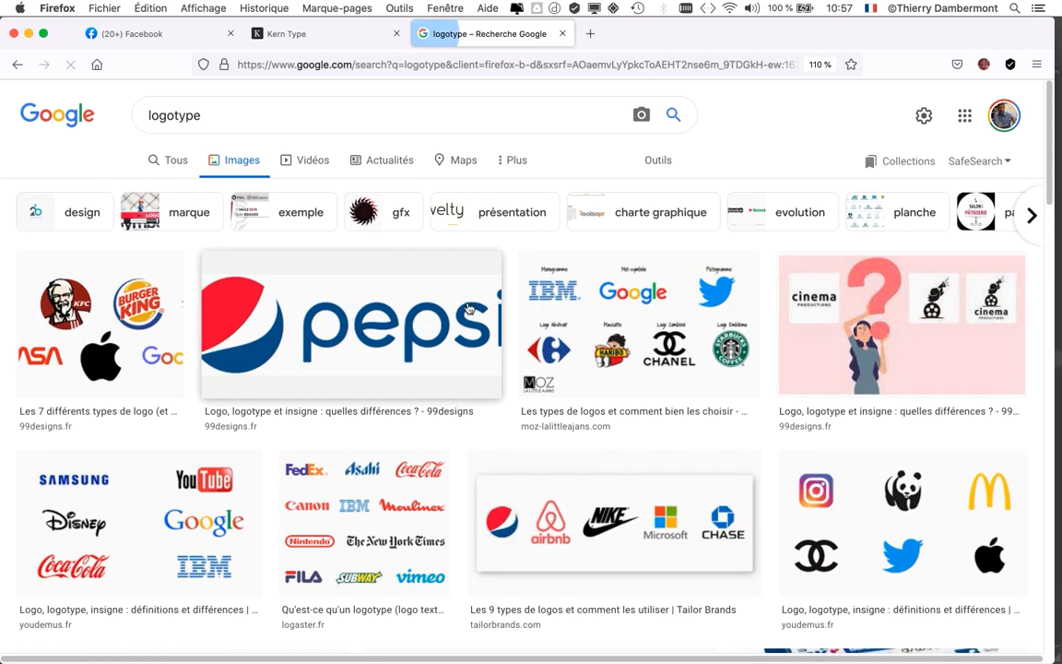
# Examine the letter-based logo examples in the image results, and minimise Firefox to return to Illustrator
pyautogui.scroll(-3, 468, 308)
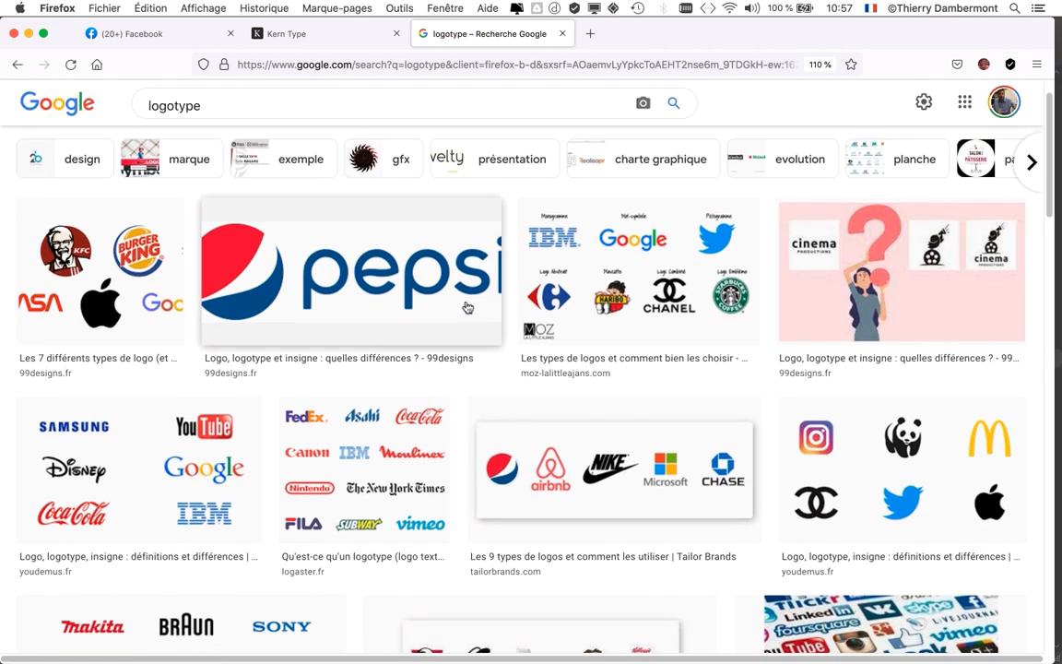
pyautogui.scroll(-1, 466, 310)
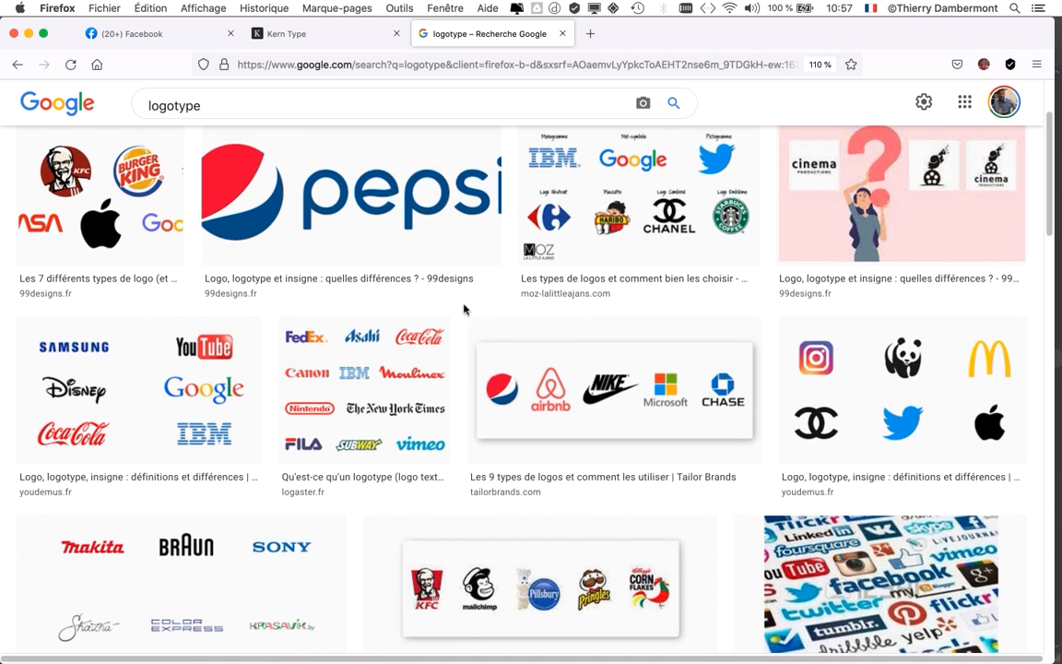
pyautogui.scroll(-1, 620, 399)
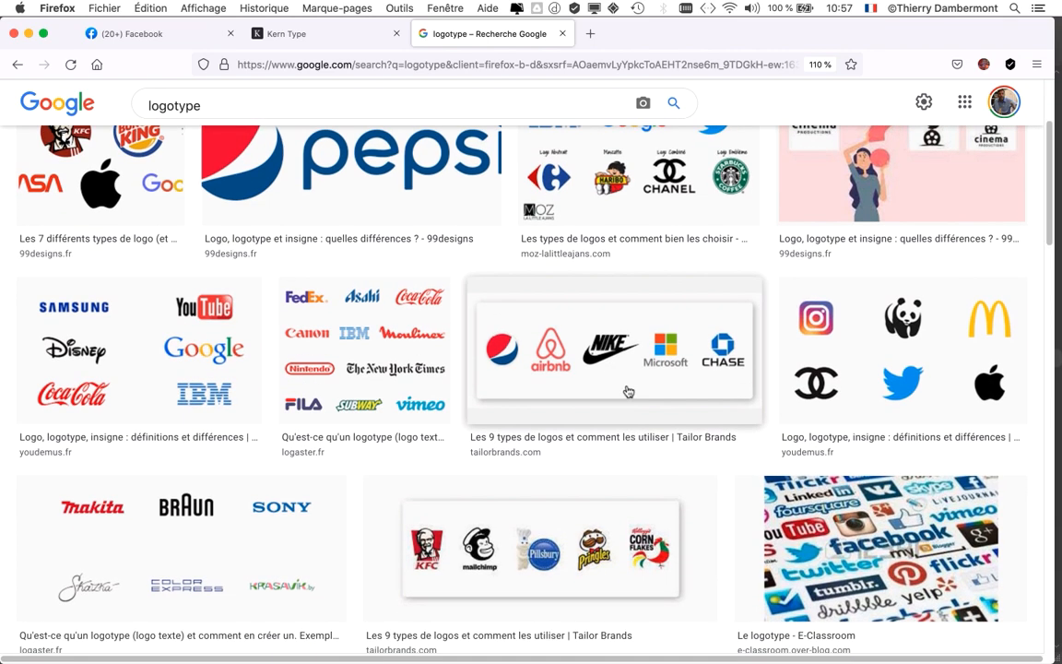
pyautogui.scroll(-1, 716, 360)
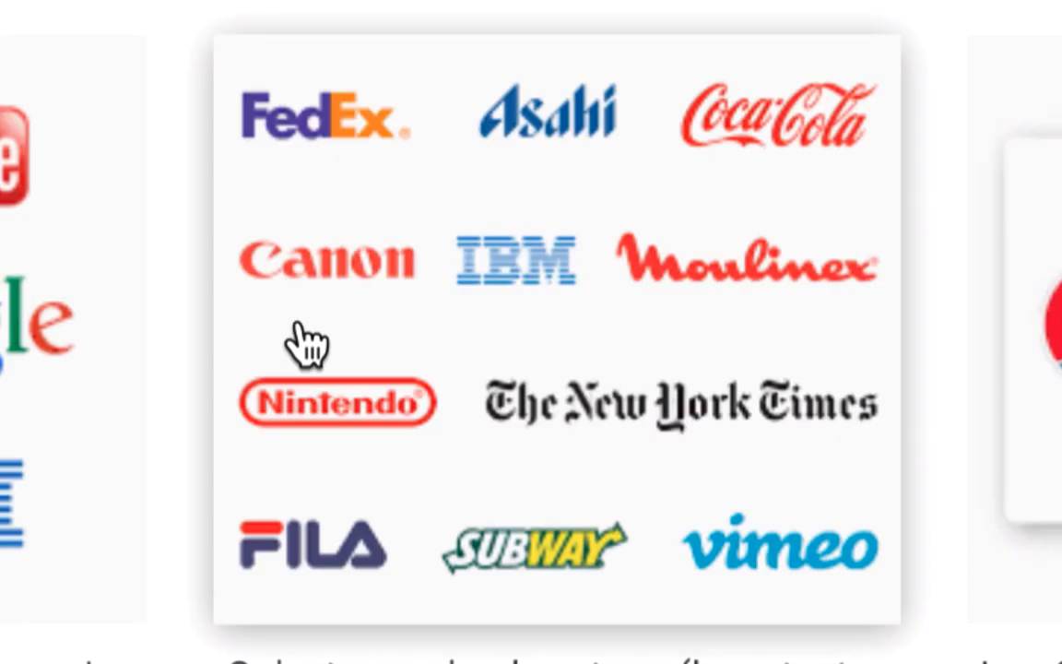
pyautogui.scroll(-3, 304, 346)
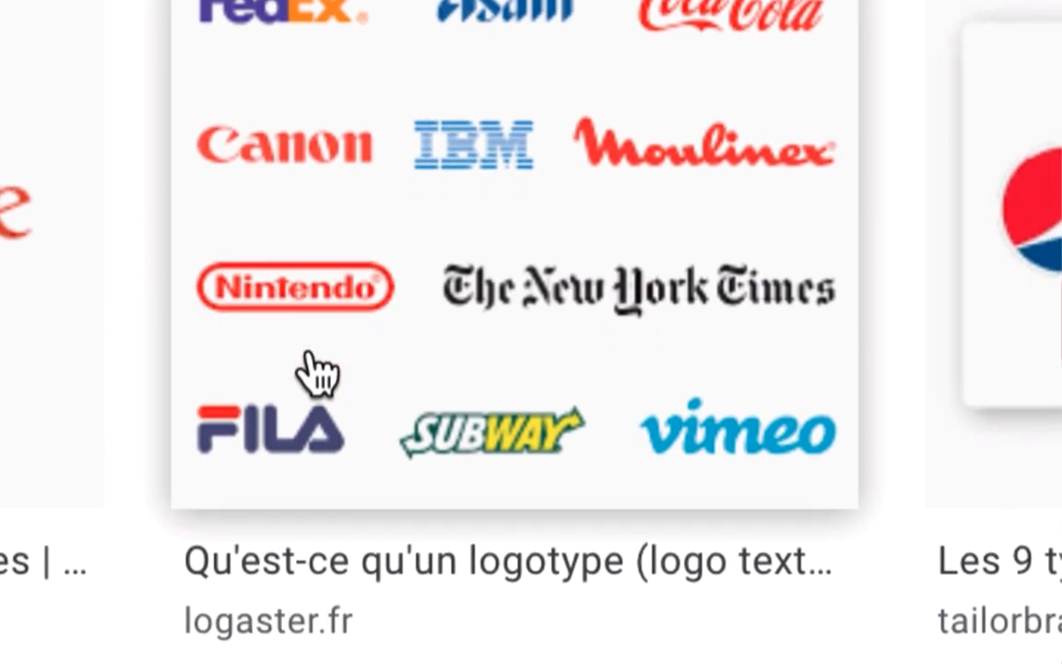
pyautogui.scroll(-2, 313, 373)
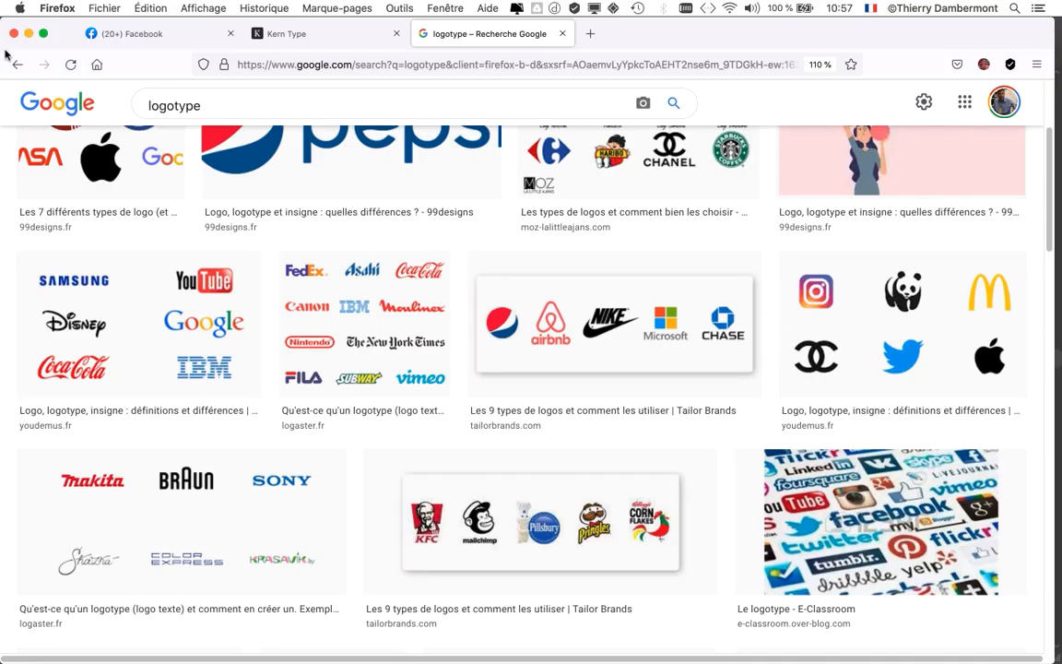
pyautogui.click(28, 35)
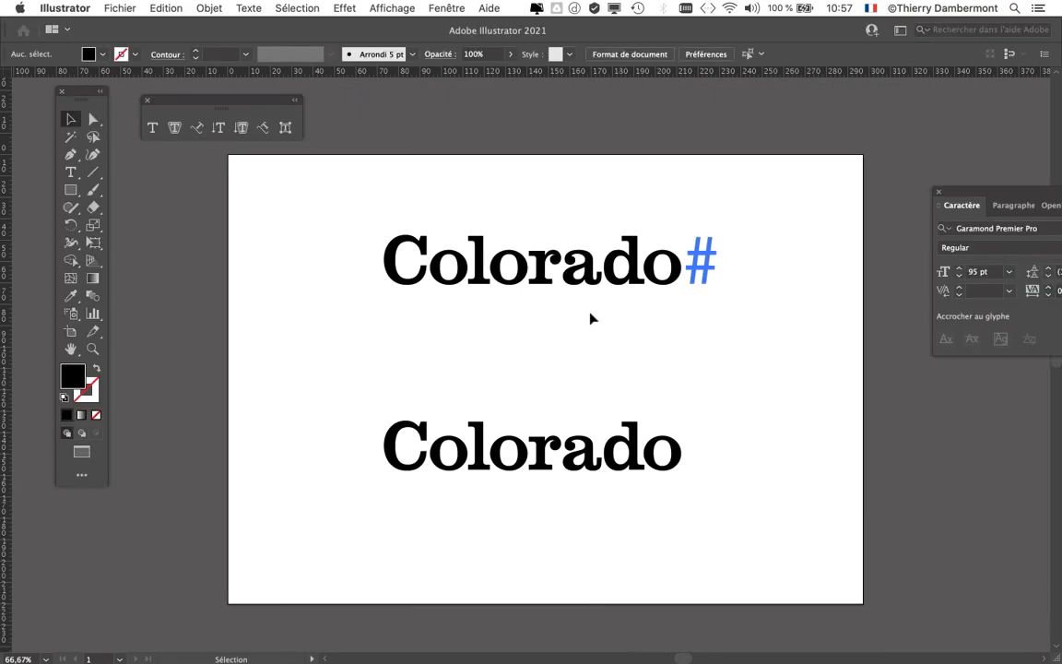
# Select the whole vectorised "Colorado" group with the Selection tool
pyautogui.scroll(2, 657, 469)
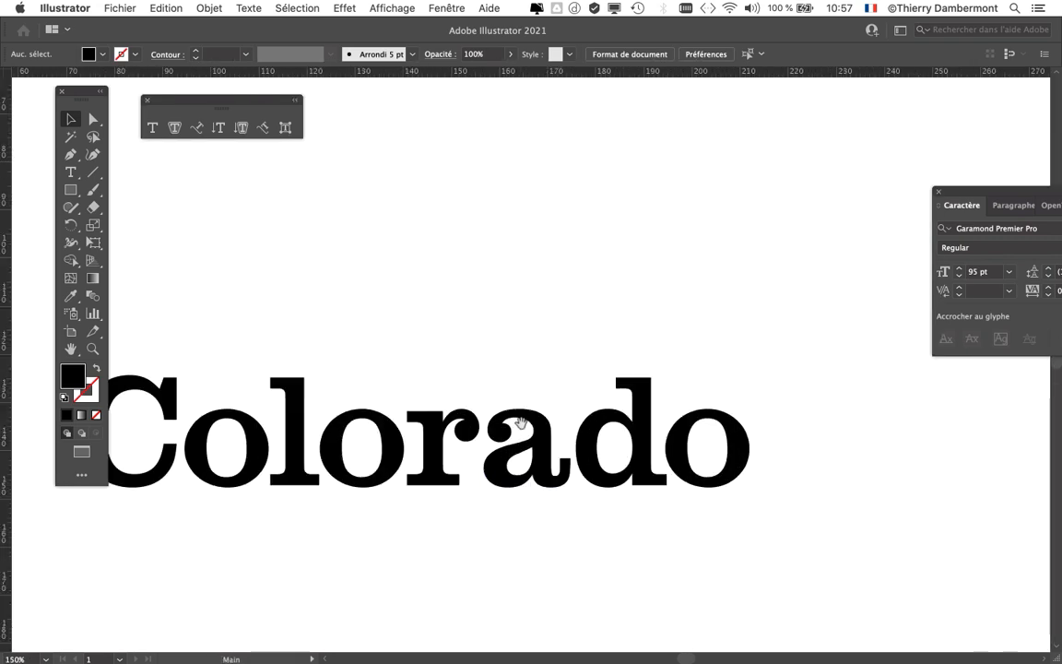
pyautogui.moveTo(516, 422); pyautogui.dragTo(599, 337)
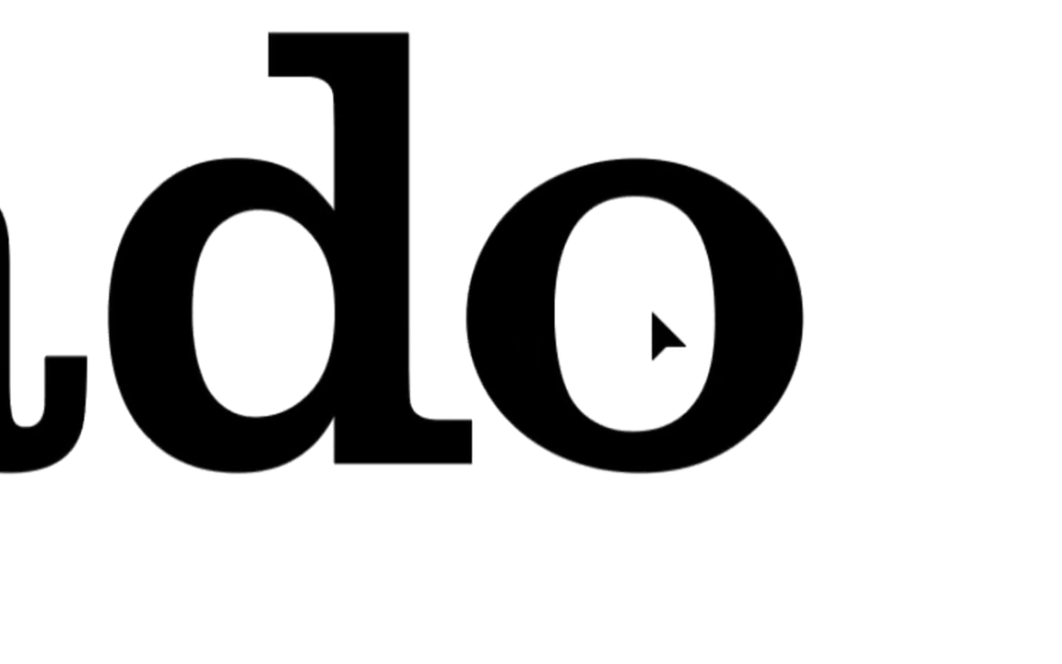
pyautogui.click(683, 319)
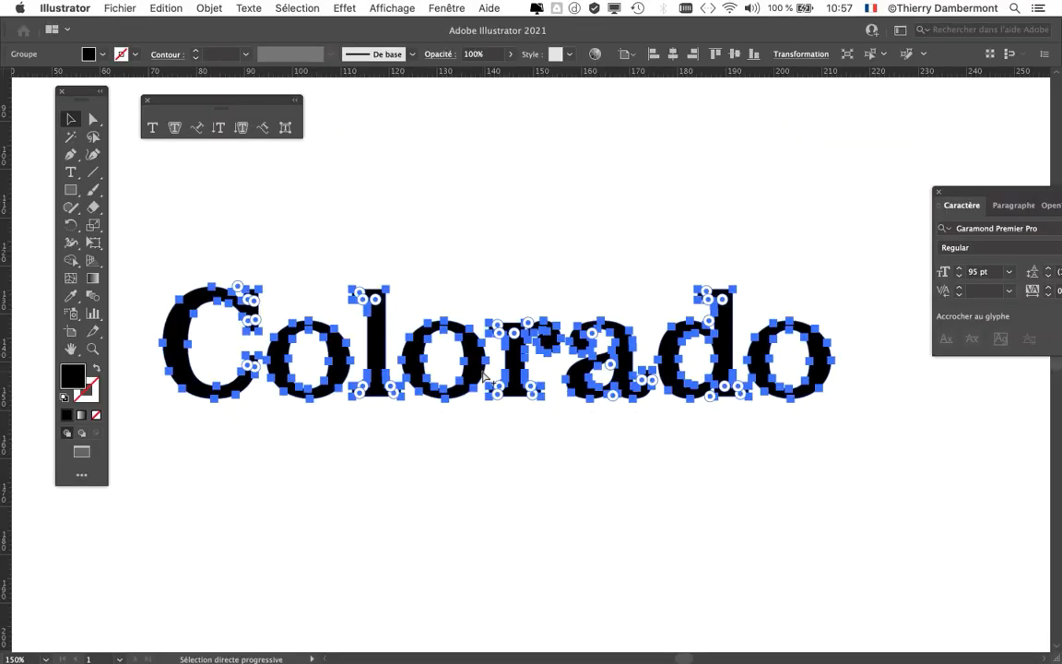
pyautogui.press('v')
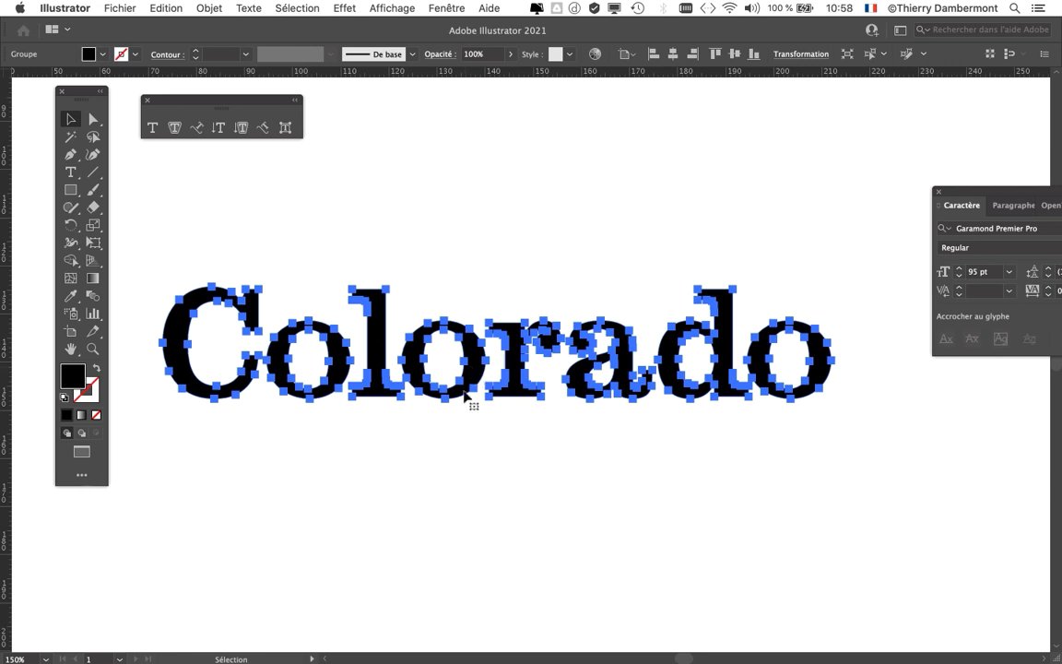
pyautogui.moveTo(423, 361); pyautogui.dragTo(368, 280)
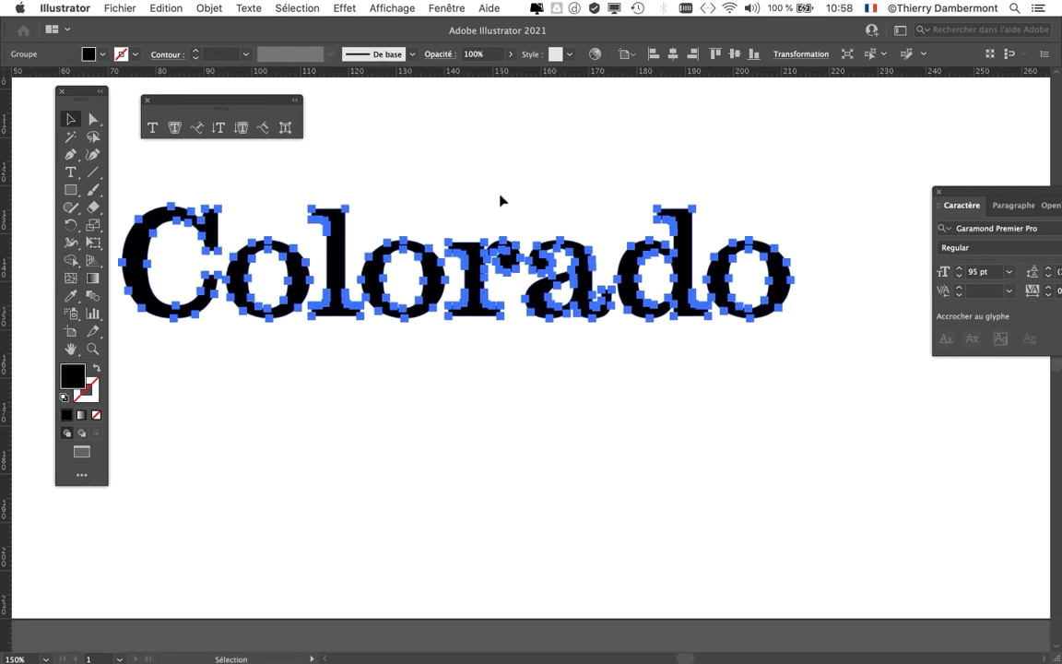
# Close the character settings, display the layers list (Calques), and place it near the end of the word at a narrower width
pyautogui.click(939, 193)
pyautogui.click(446, 8)
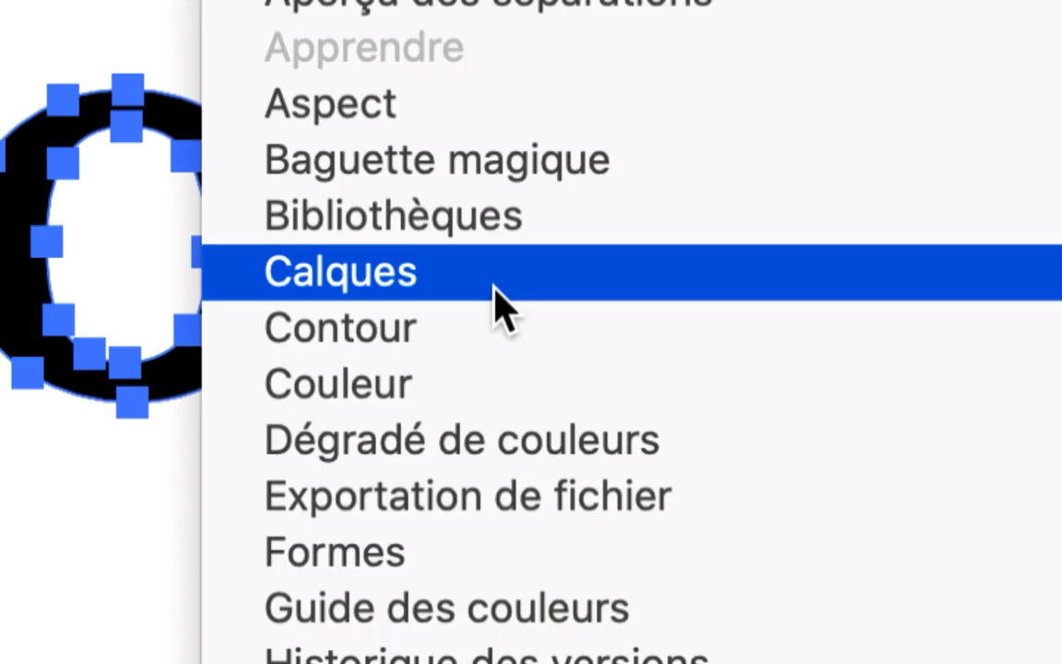
pyautogui.click(496, 290)
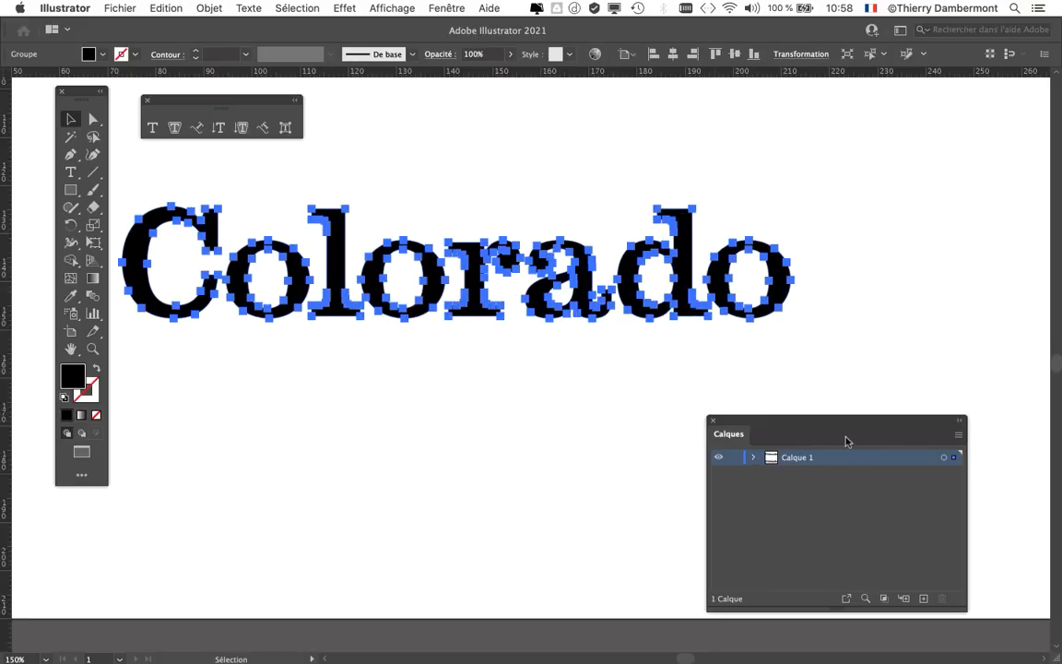
pyautogui.moveTo(832, 425); pyautogui.dragTo(829, 121)
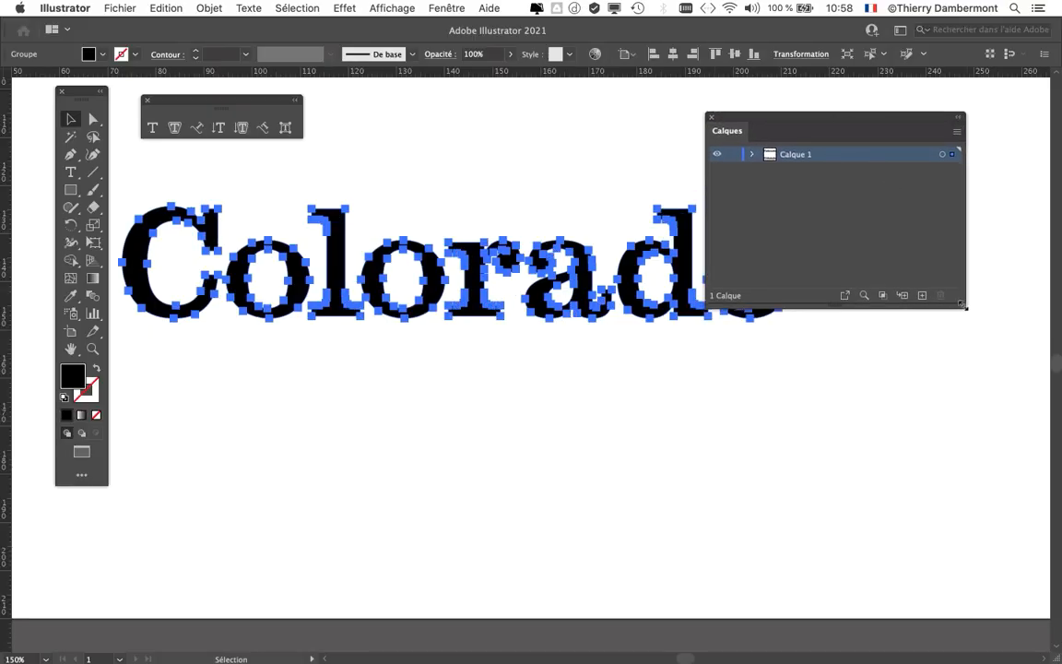
pyautogui.moveTo(962, 305); pyautogui.dragTo(850, 306)
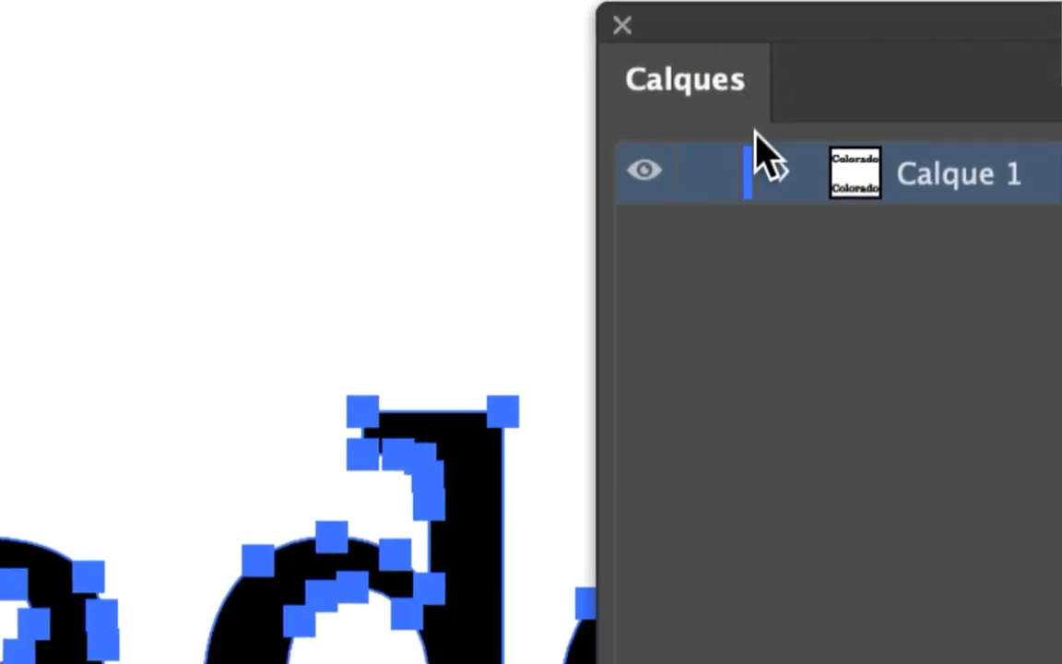
# Expand Calque 1 and its <Groupe> entry, and enlarge the layers list to fit the full names and all letter paths
pyautogui.click(780, 175)
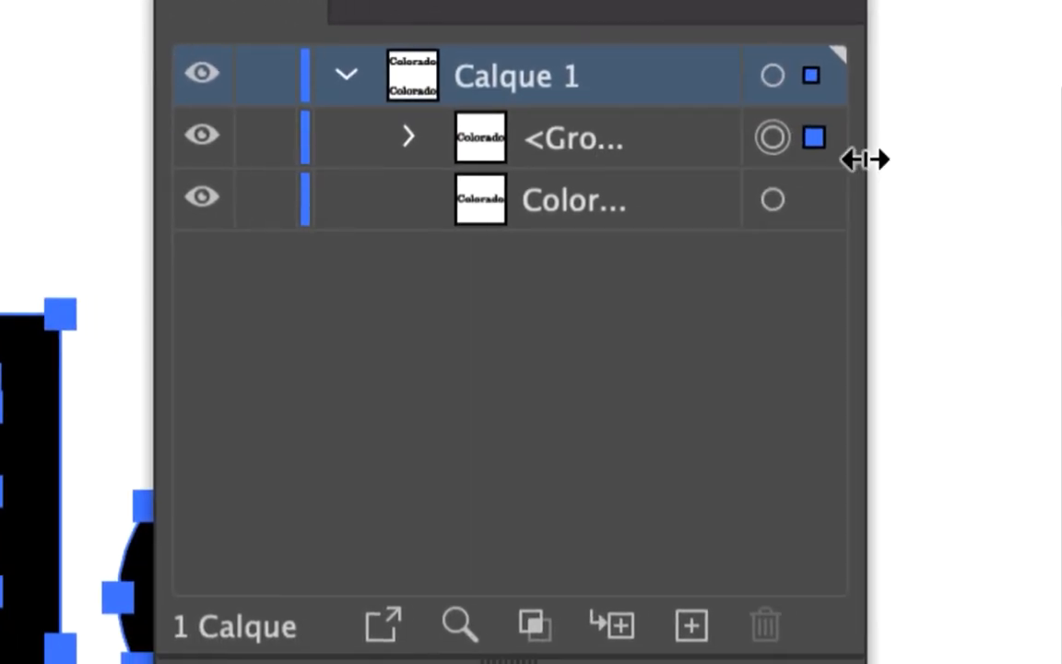
pyautogui.moveTo(865, 159); pyautogui.dragTo(910, 158)
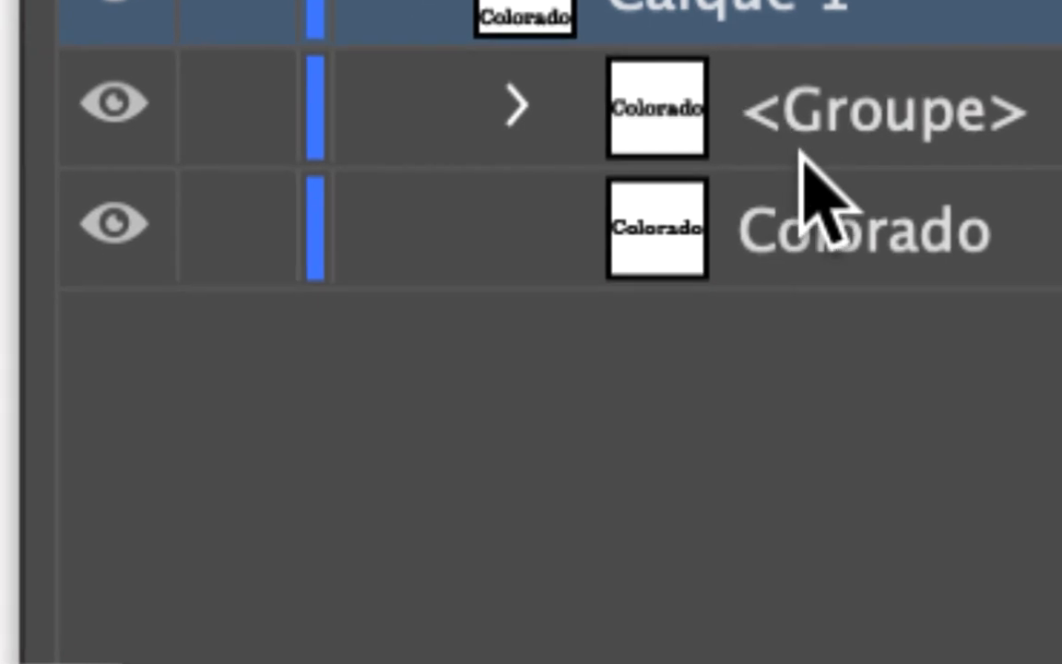
pyautogui.click(516, 107)
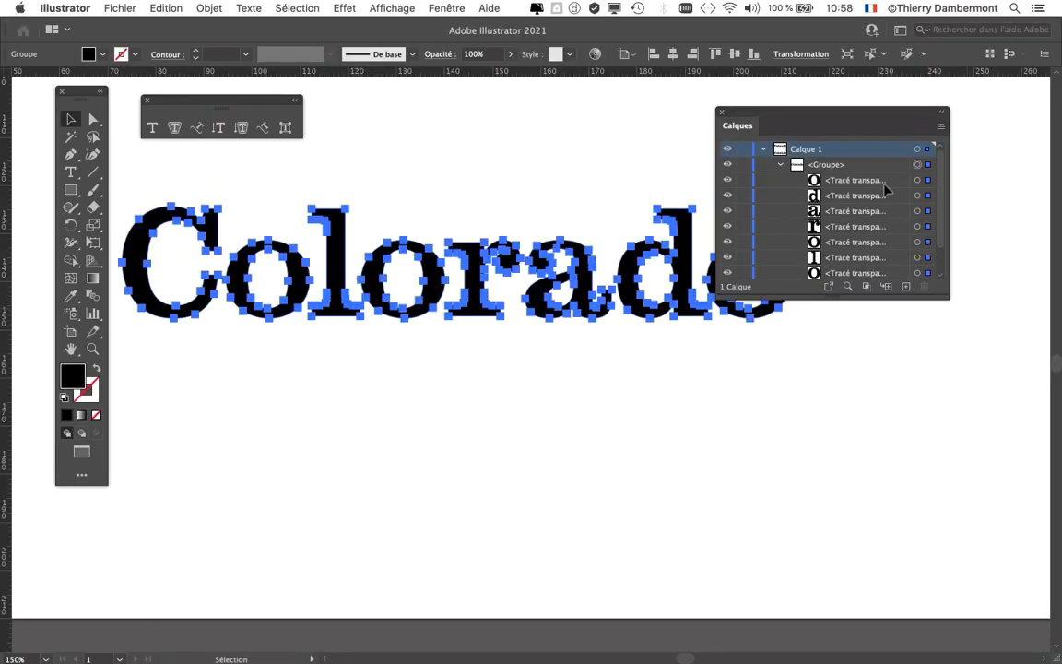
pyautogui.moveTo(949, 203); pyautogui.dragTo(1026, 203)
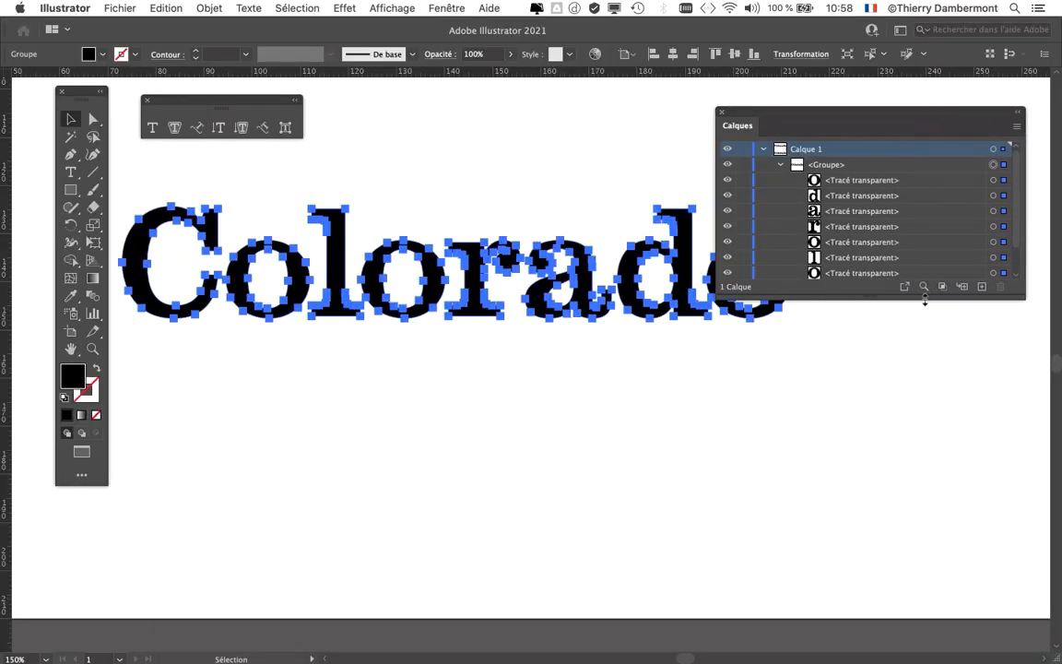
pyautogui.moveTo(925, 299); pyautogui.dragTo(930, 337)
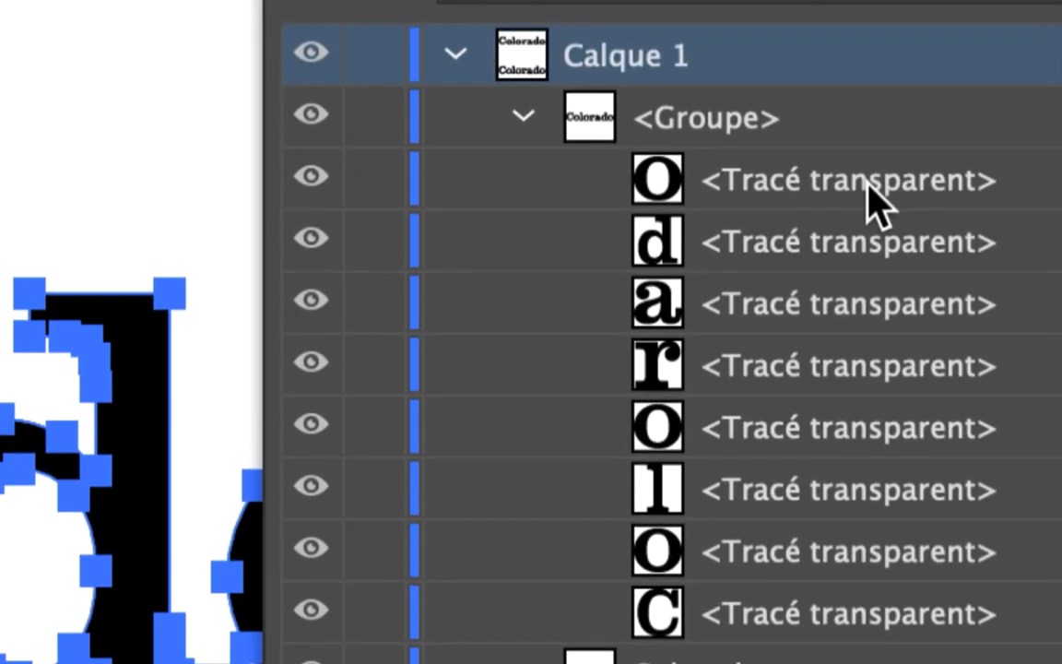
# Go through the individual letter entries of the group in the layers list, from the final "o" to the "C" and back
pyautogui.click(871, 189)
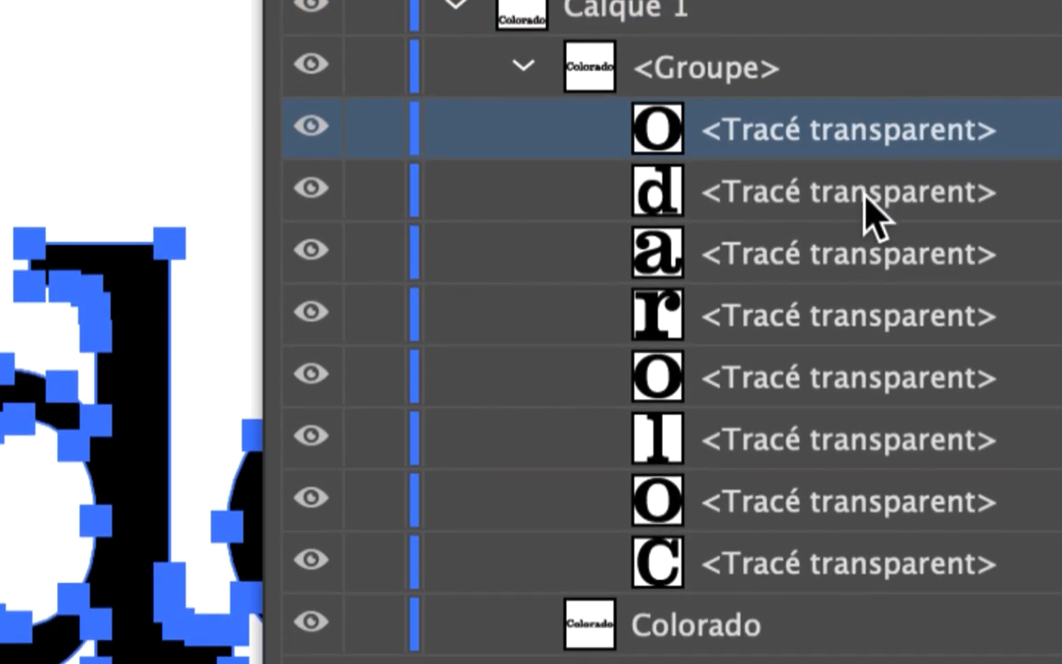
pyautogui.click(868, 251)
pyautogui.click(863, 307)
pyautogui.click(860, 272)
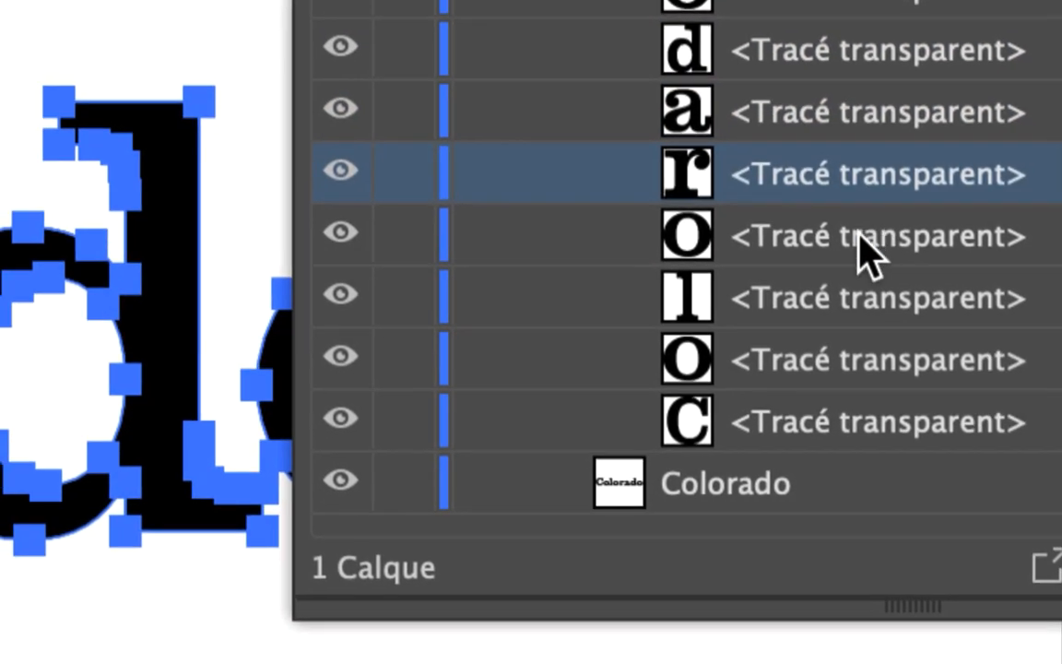
pyautogui.click(850, 334)
pyautogui.click(848, 385)
pyautogui.click(858, 304)
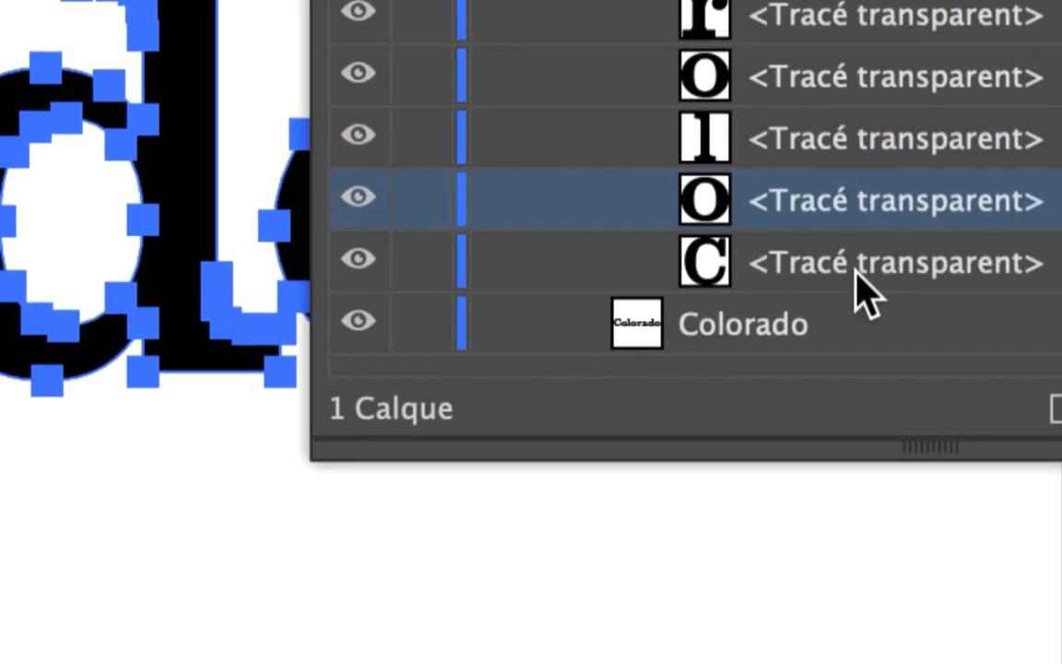
pyautogui.click(858, 339)
pyautogui.click(858, 297)
pyautogui.click(853, 190)
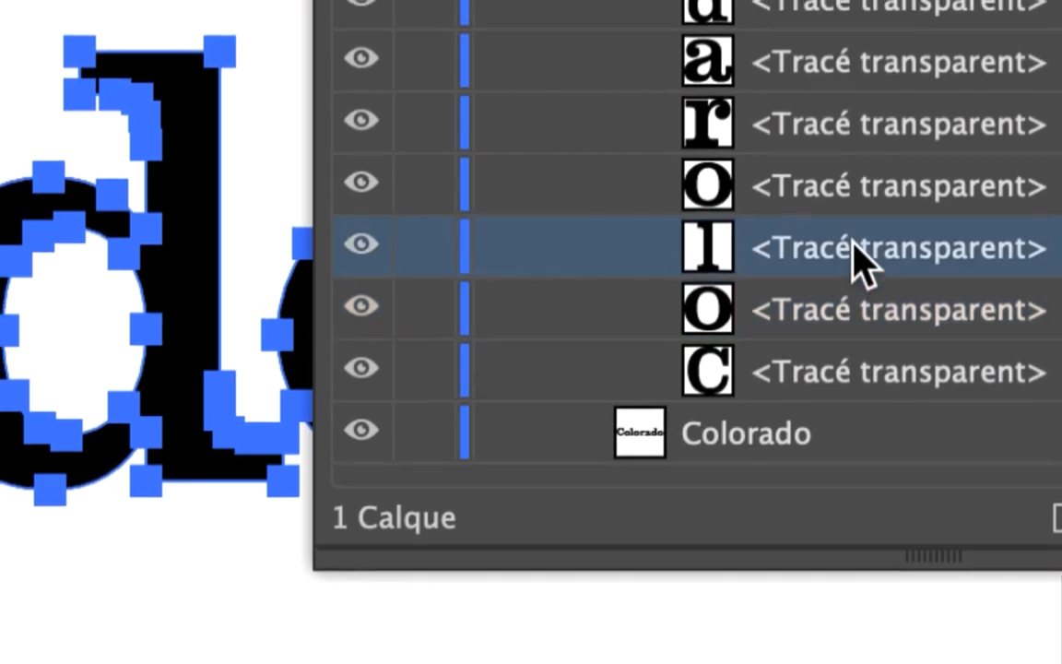
pyautogui.click(835, 131)
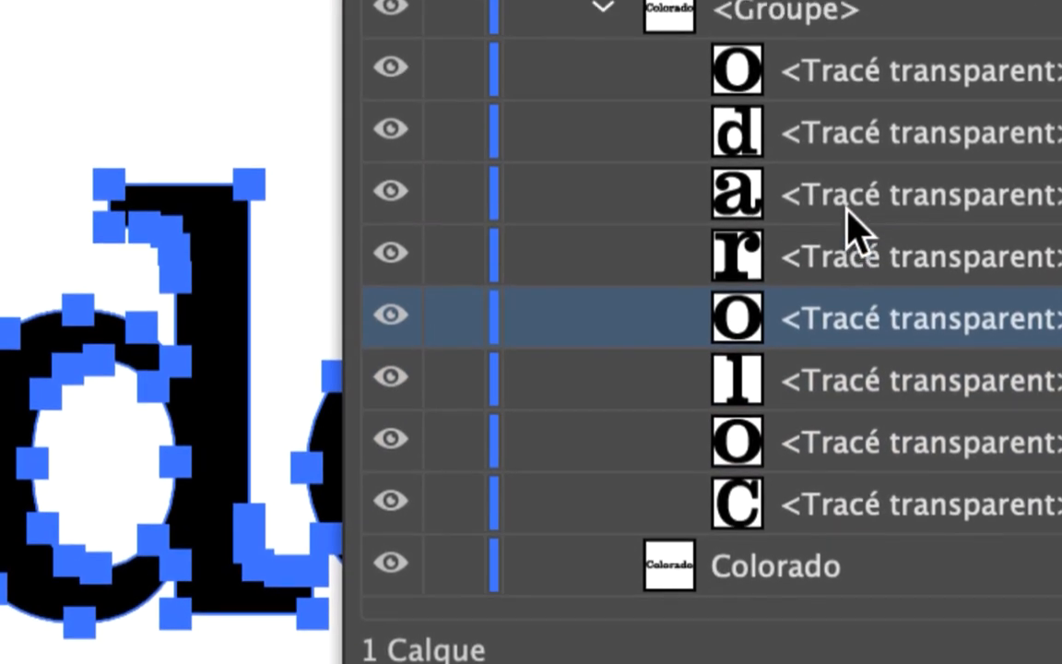
pyautogui.click(850, 214)
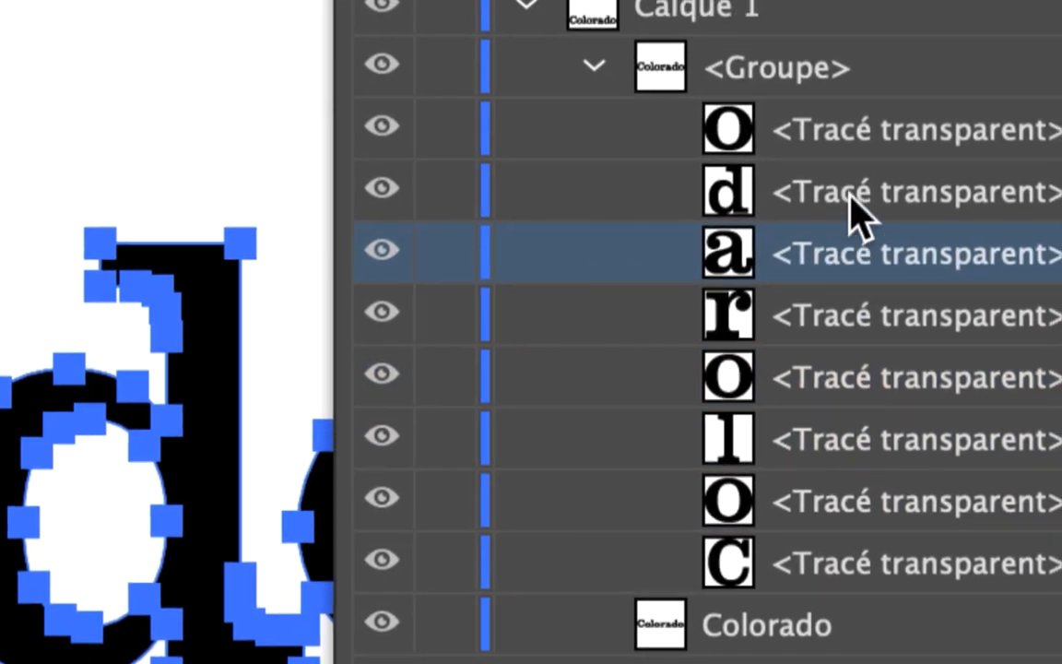
pyautogui.click(863, 140)
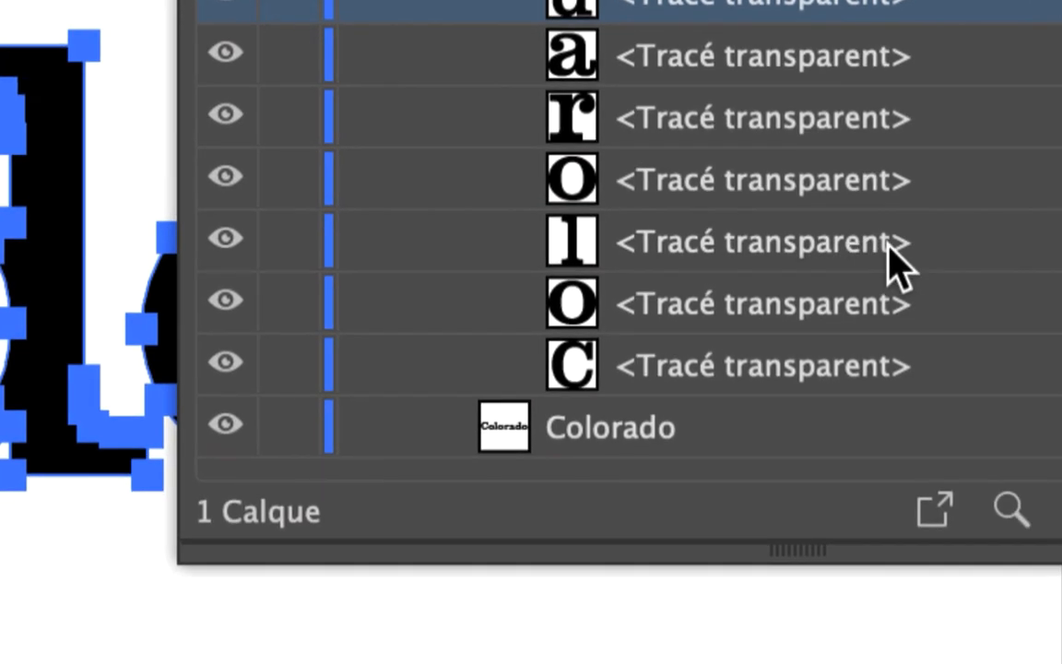
pyautogui.click(908, 253)
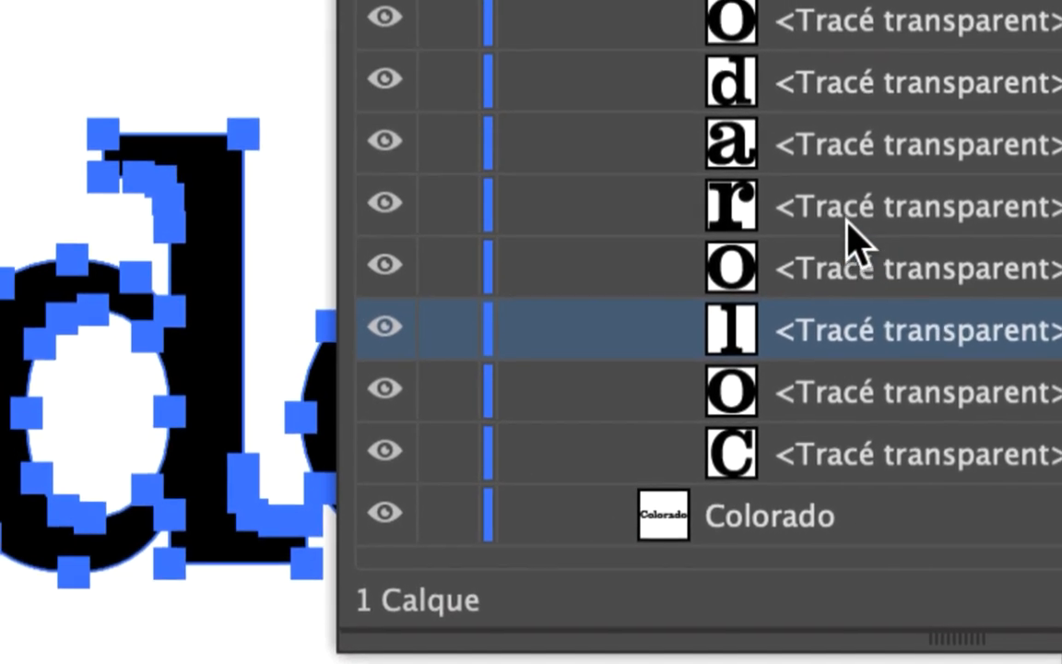
# Collapse the <Groupe> entry in the layers list and reselect the whole vectorised "Colorado" group
pyautogui.click(820, 114)
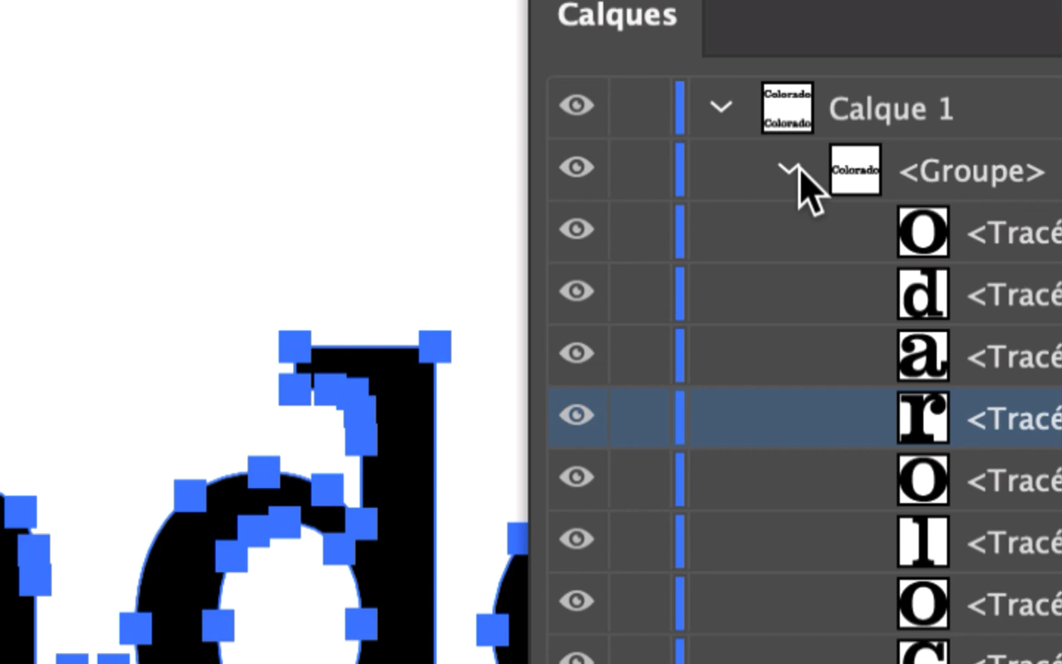
pyautogui.click(793, 169)
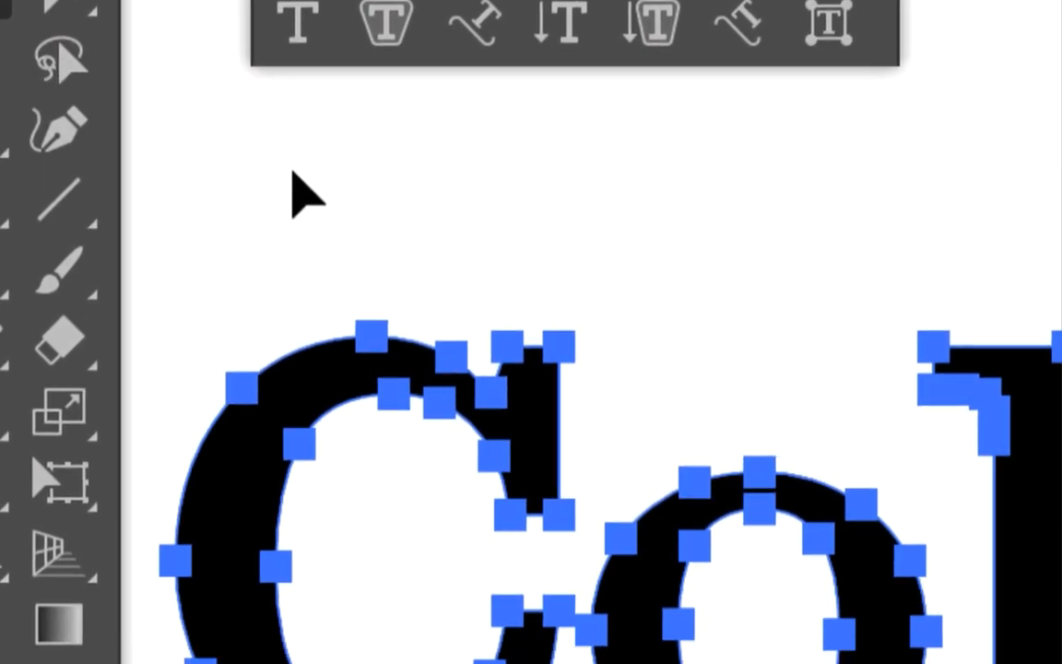
pyautogui.click(293, 173)
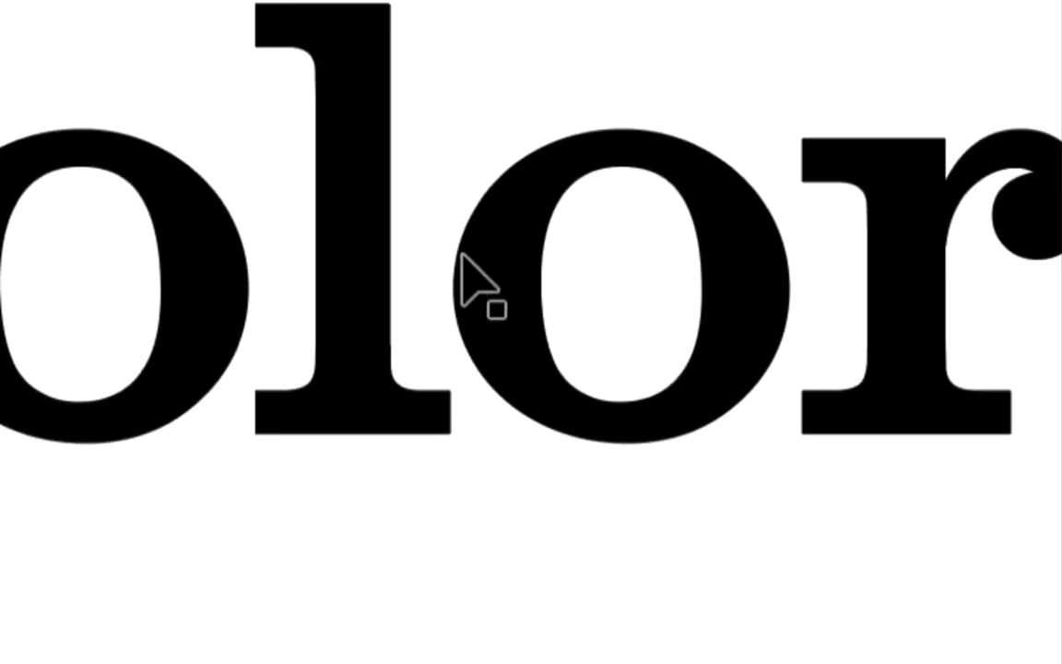
pyautogui.hotkey('ctrl', 'a')
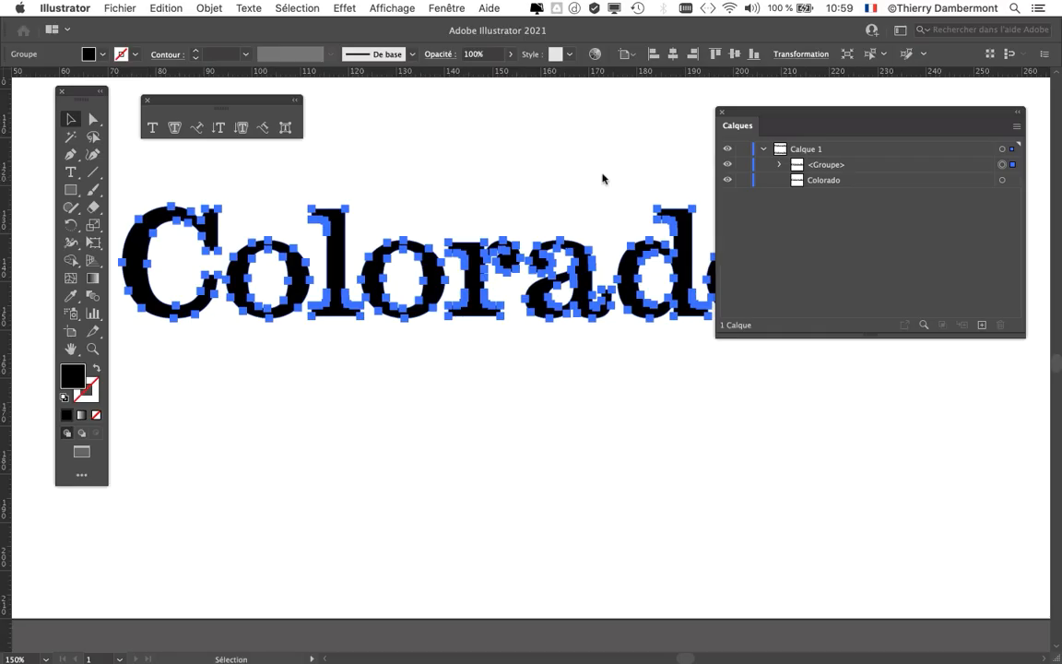
# Move the layers list clear of the final "o" and shift the floating type tools farther from the toolbox
pyautogui.moveTo(776, 123); pyautogui.dragTo(958, 285)
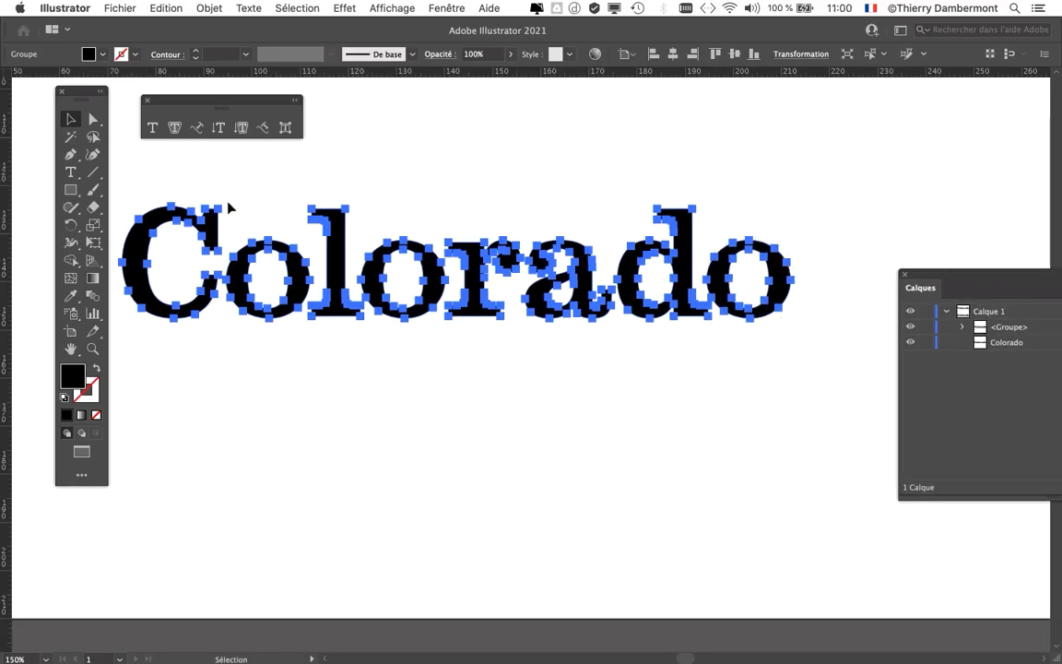
pyautogui.moveTo(150, 100); pyautogui.dragTo(324, 90)
# Switch to the Group Selection tool (Sélection directe progressive), deselect the word, and select the outer contour of the final "o"
pyautogui.click(94, 120)
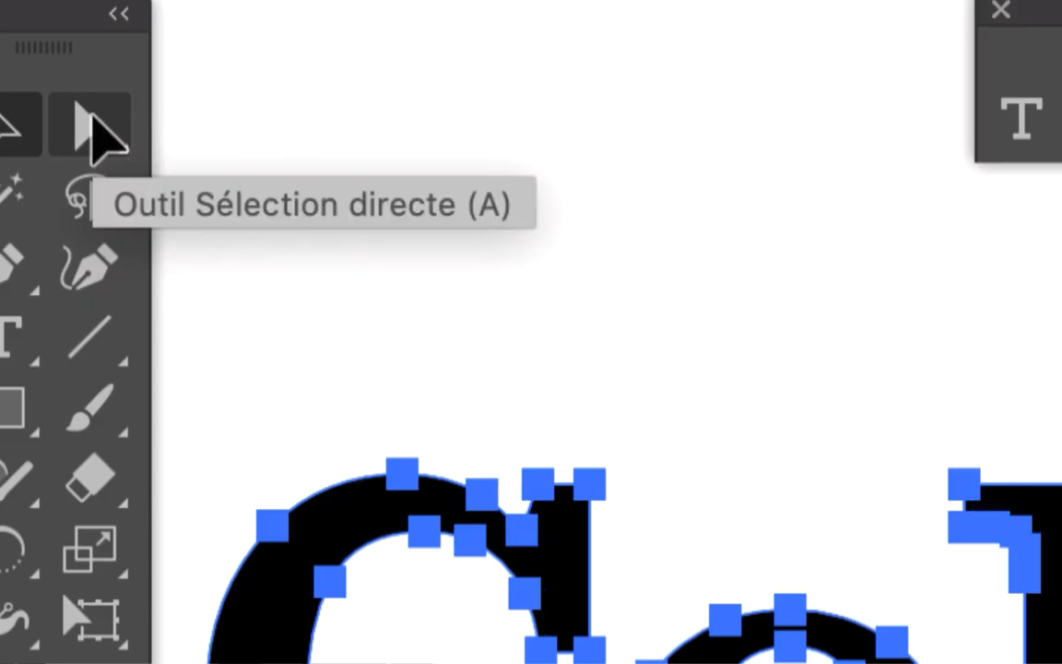
pyautogui.click(95, 118)
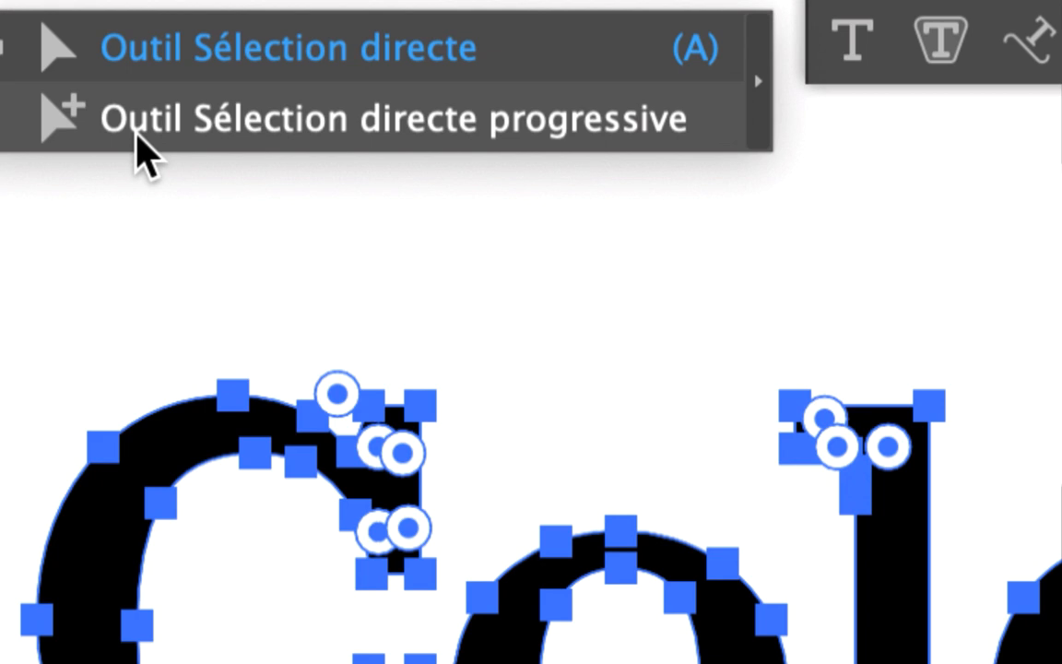
pyautogui.click(138, 147)
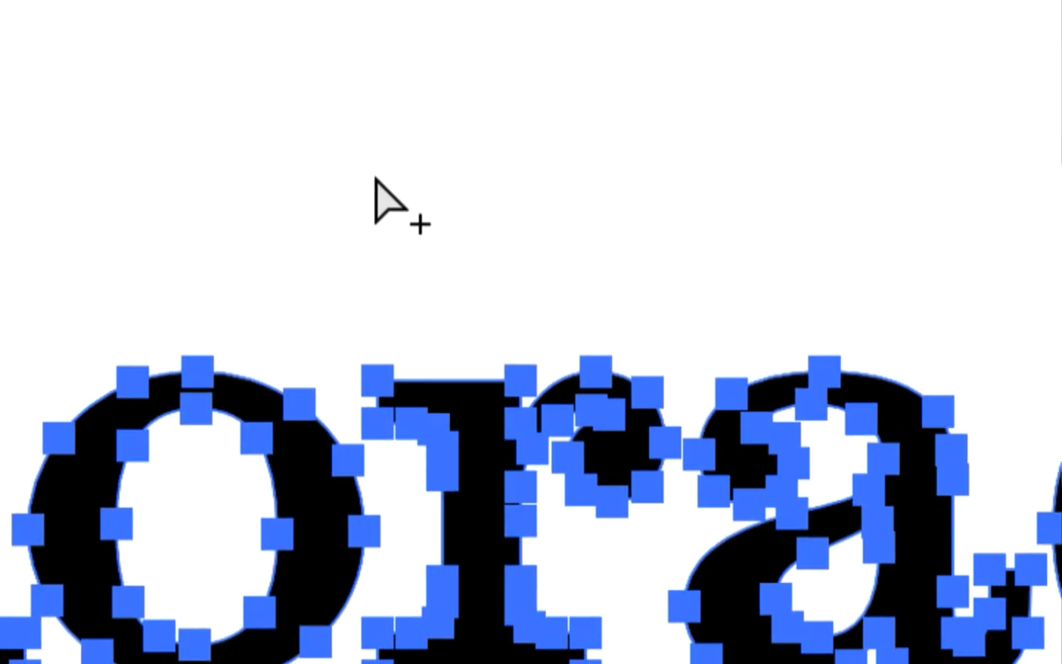
pyautogui.click(375, 177)
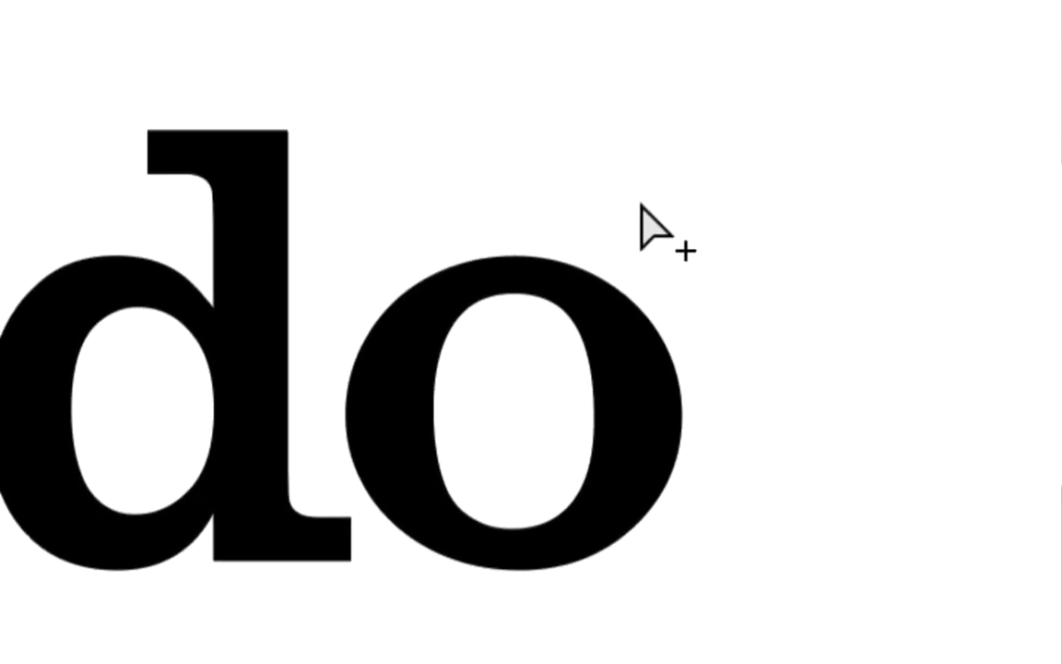
pyautogui.click(635, 311)
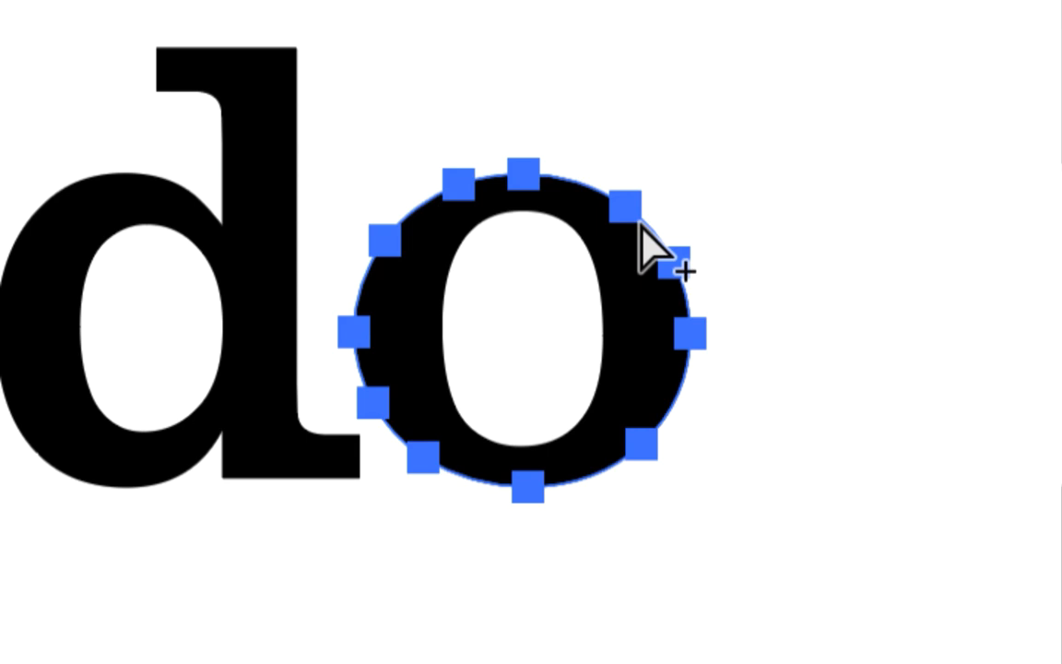
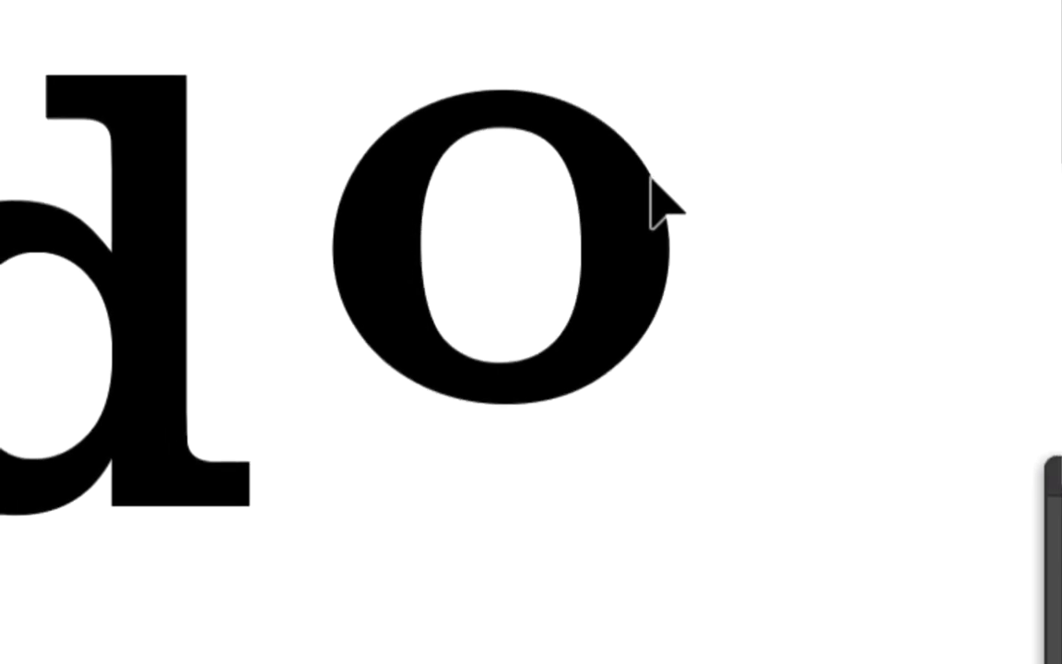
# Try enlarging the whole final "o" proportionally with the Free Transform tool (Transformation manuelle), and undo the enlargement
pyautogui.click(652, 185)
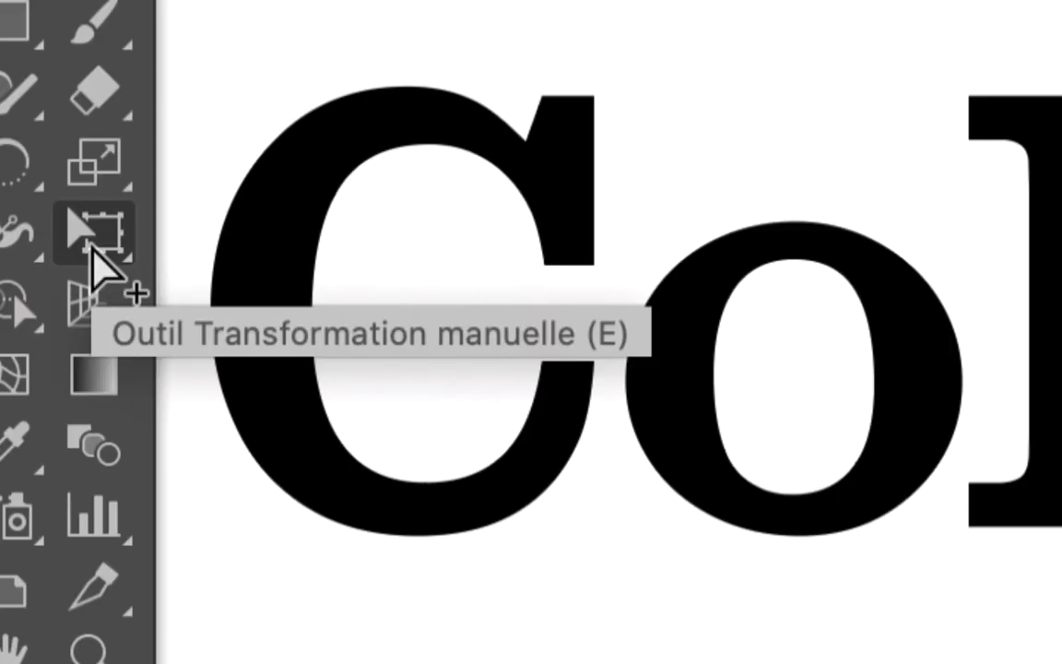
pyautogui.click(90, 245)
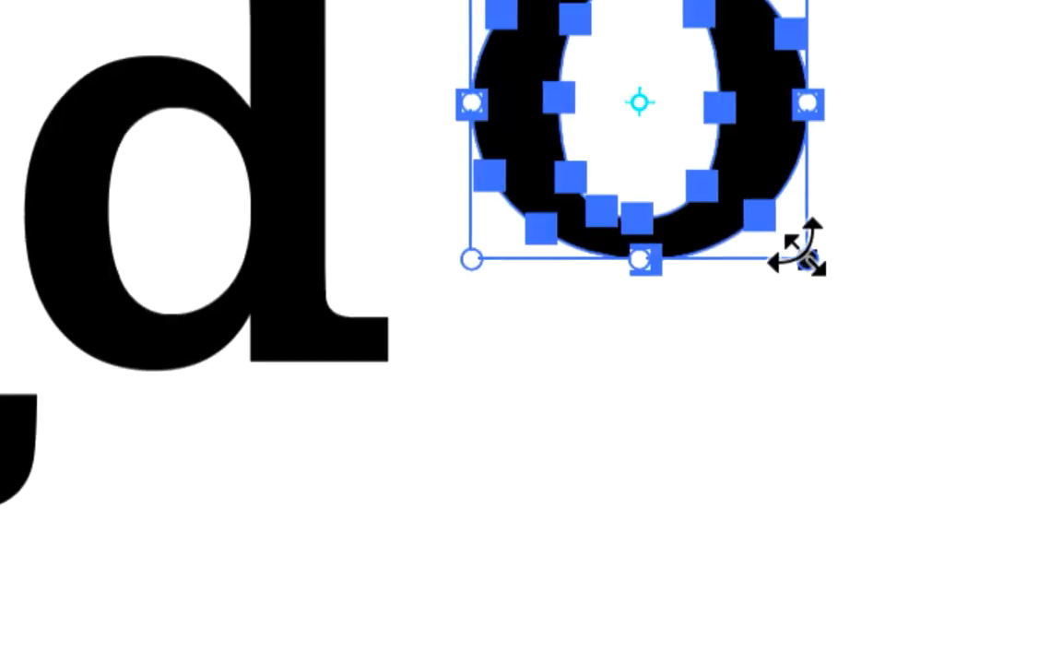
pyautogui.moveTo(823, 269); pyautogui.dragTo(939, 387)
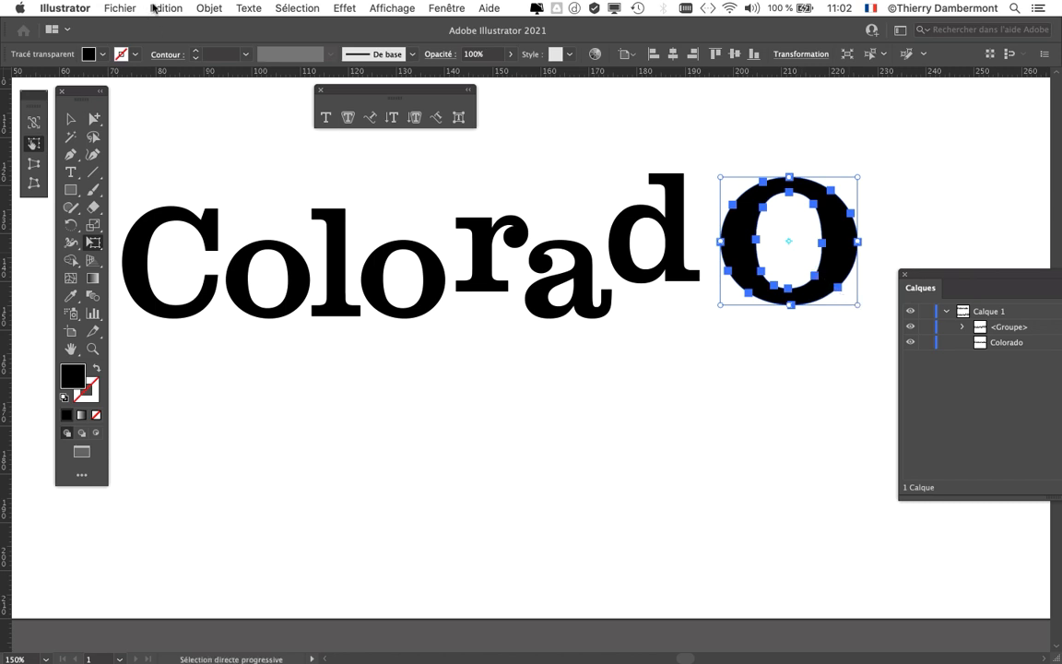
pyautogui.click(155, 7)
pyautogui.click(157, 26)
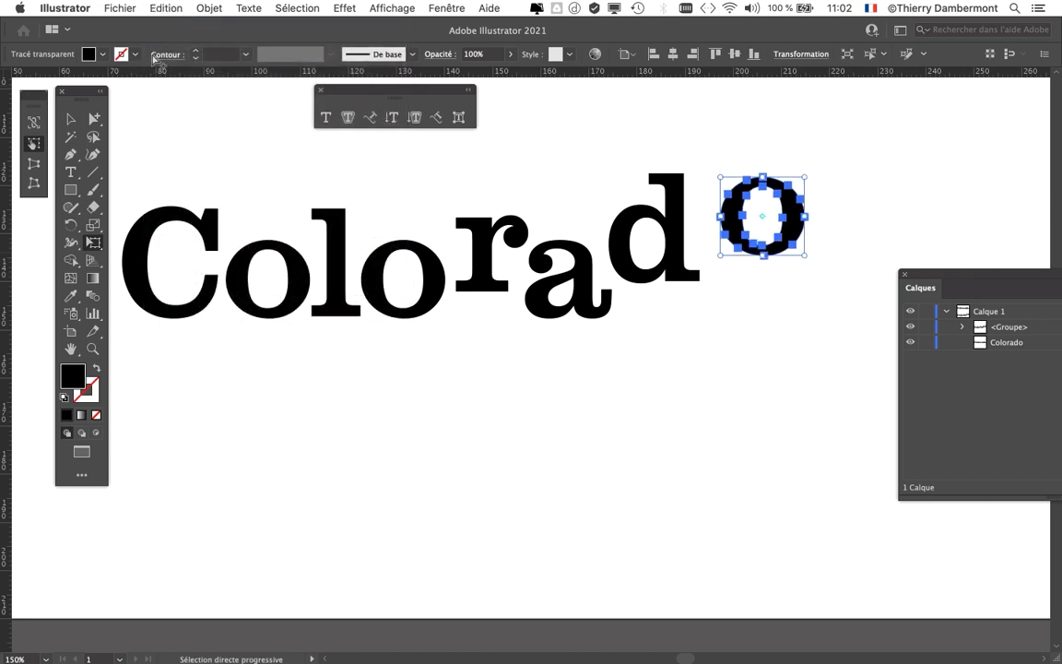
# Return to the Selection tool and deselect the final "o"
pyautogui.click(64, 114)
pyautogui.click(212, 149)
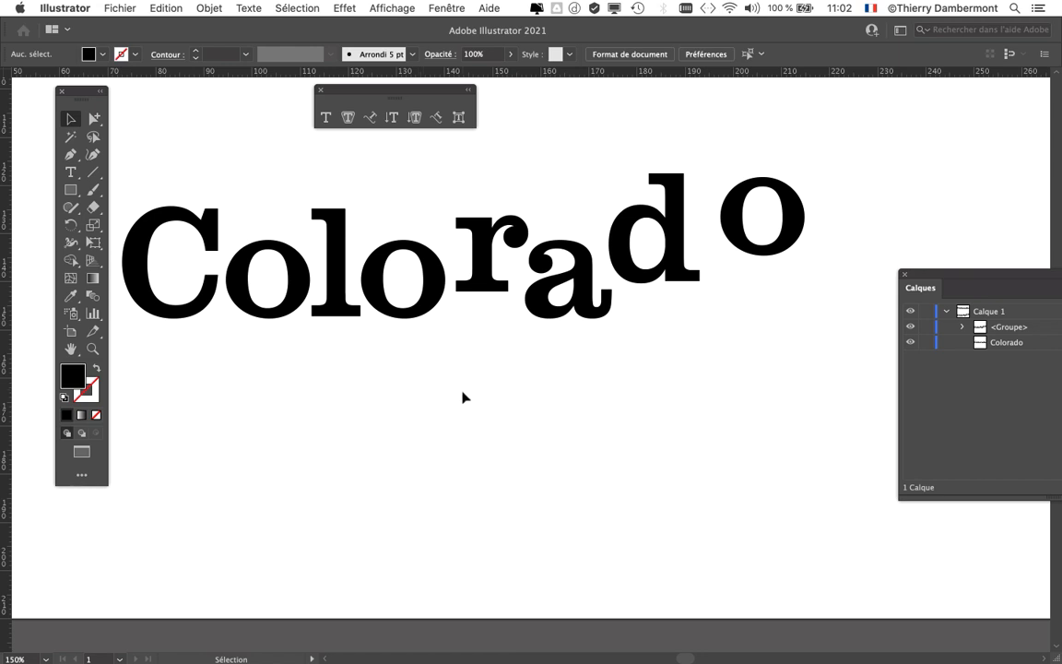
pyautogui.moveTo(406, 365); pyautogui.dragTo(434, 373)
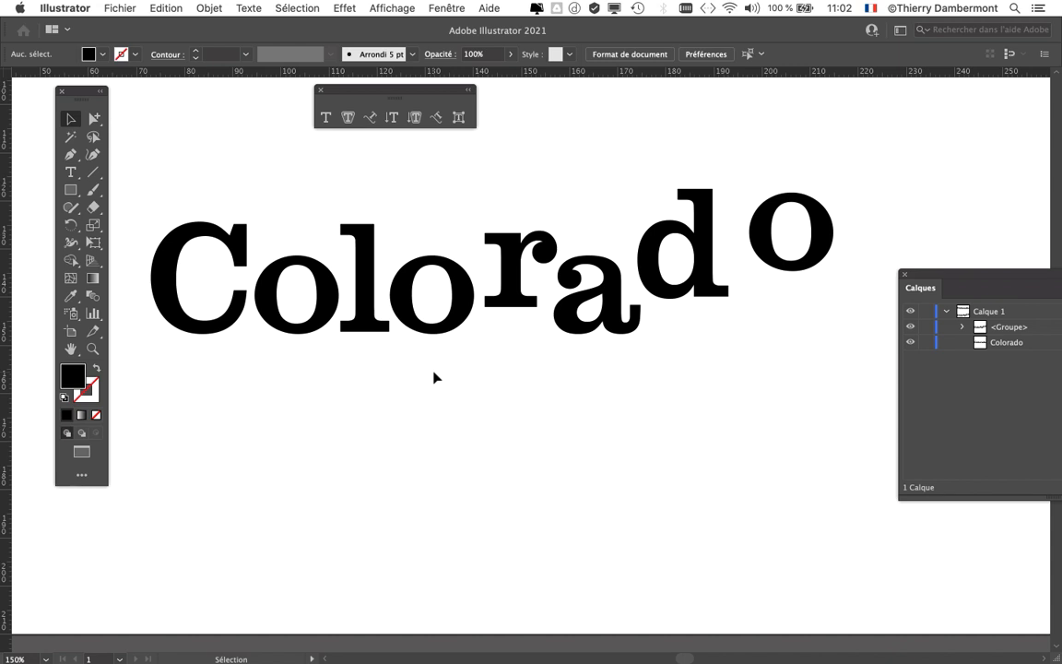
# Switch to Firefox and run an image search for "charte graphique" in a new tab
pyautogui.moveTo(3, 479)
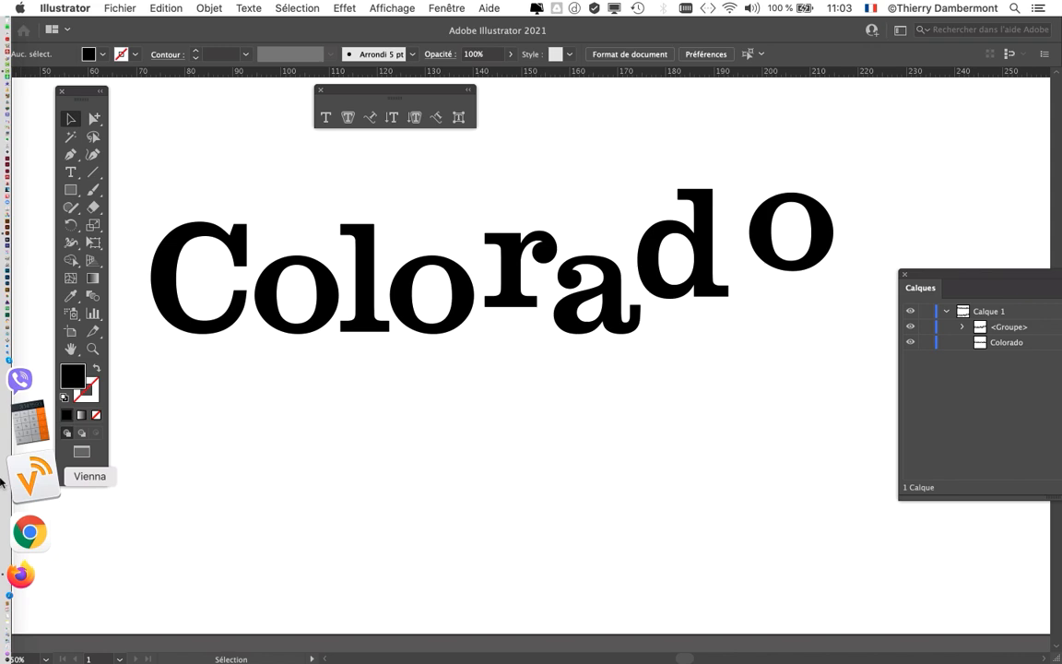
pyautogui.click(4, 474)
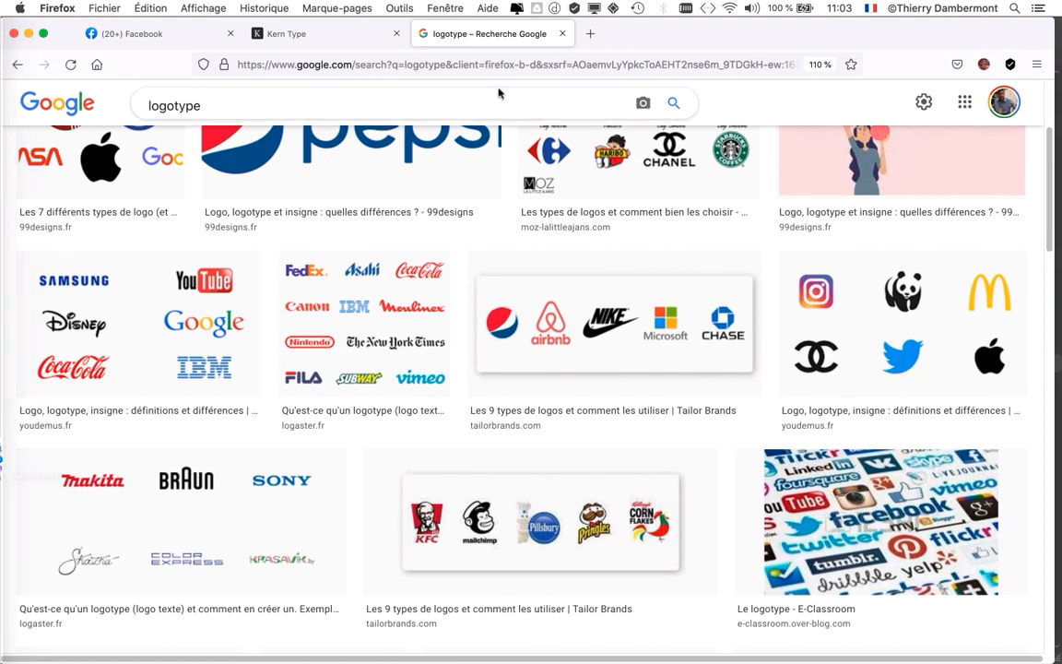
pyautogui.click(590, 34)
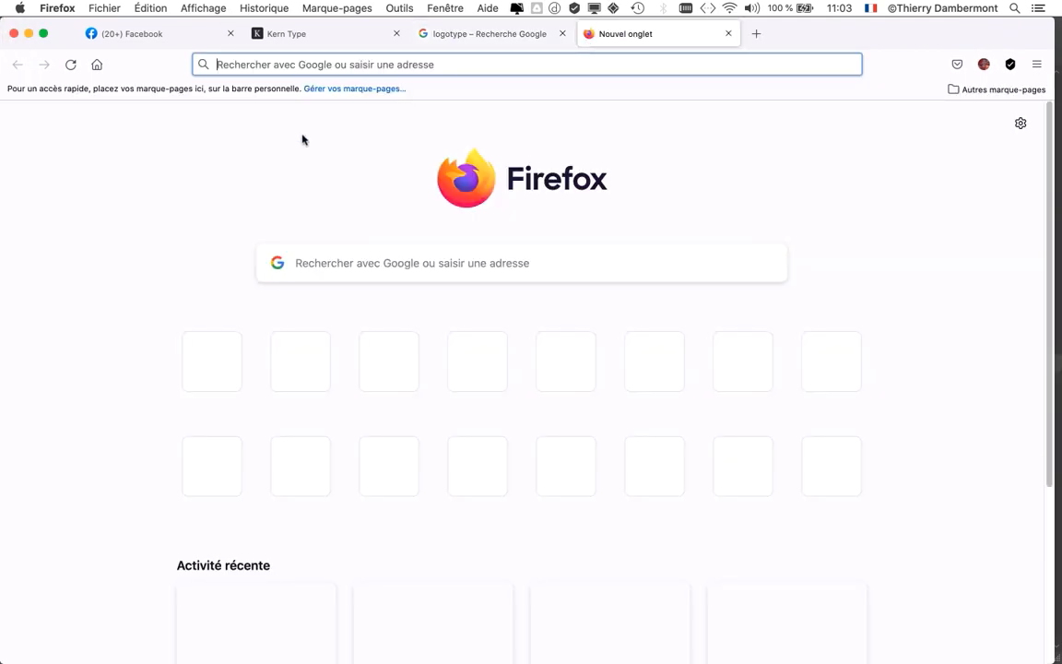
pyautogui.click(335, 262)
pyautogui.write('chart')
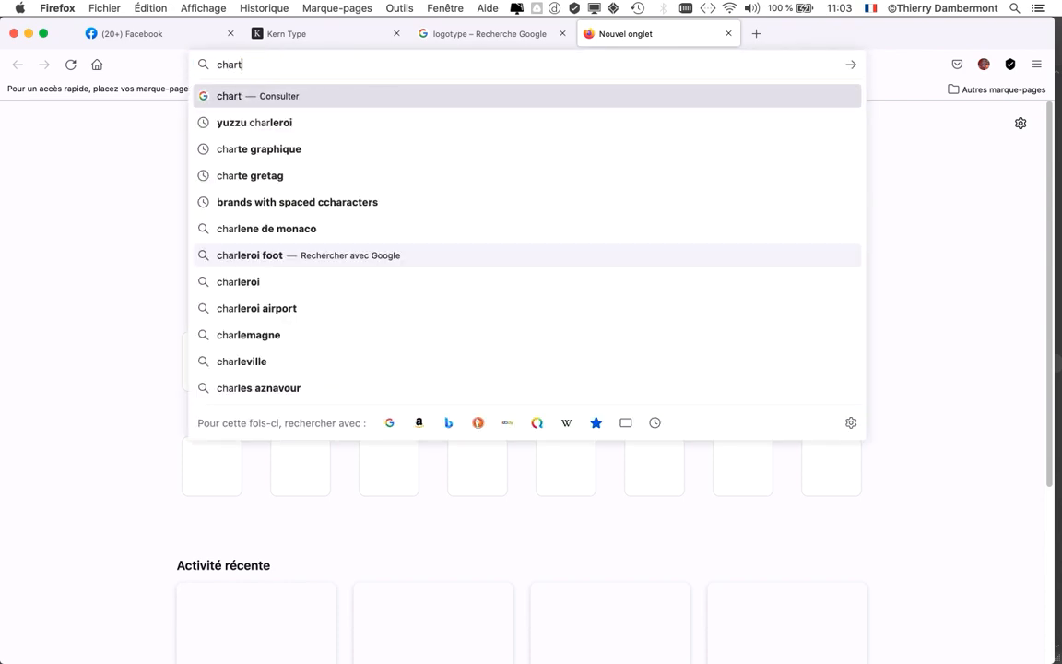
pyautogui.write('e graphqiue')
pyautogui.press('Return')
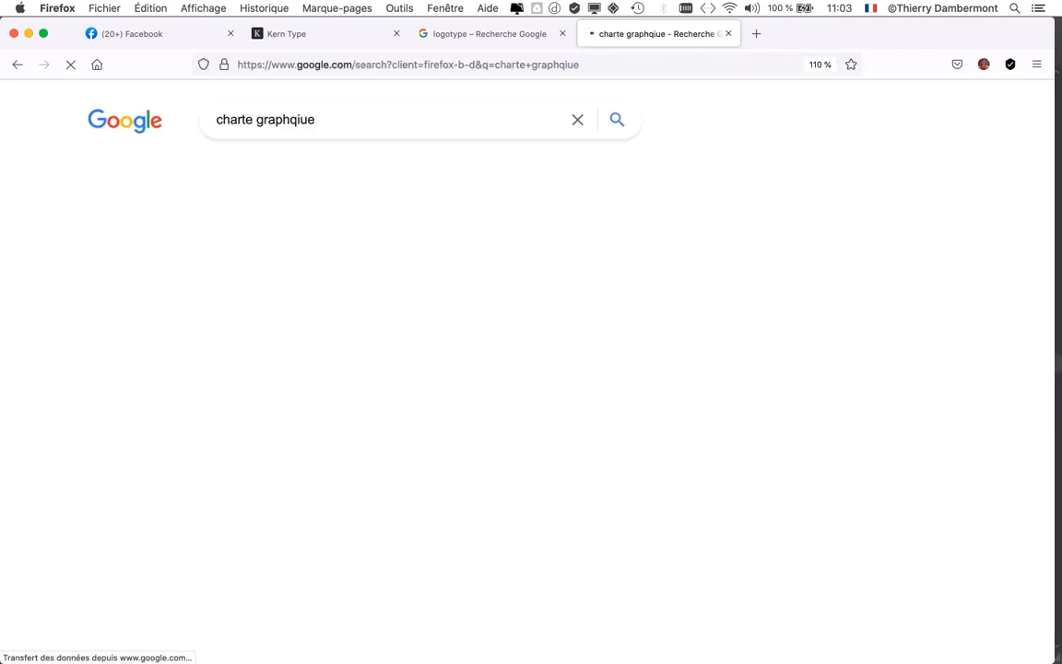
pyautogui.click(181, 172)
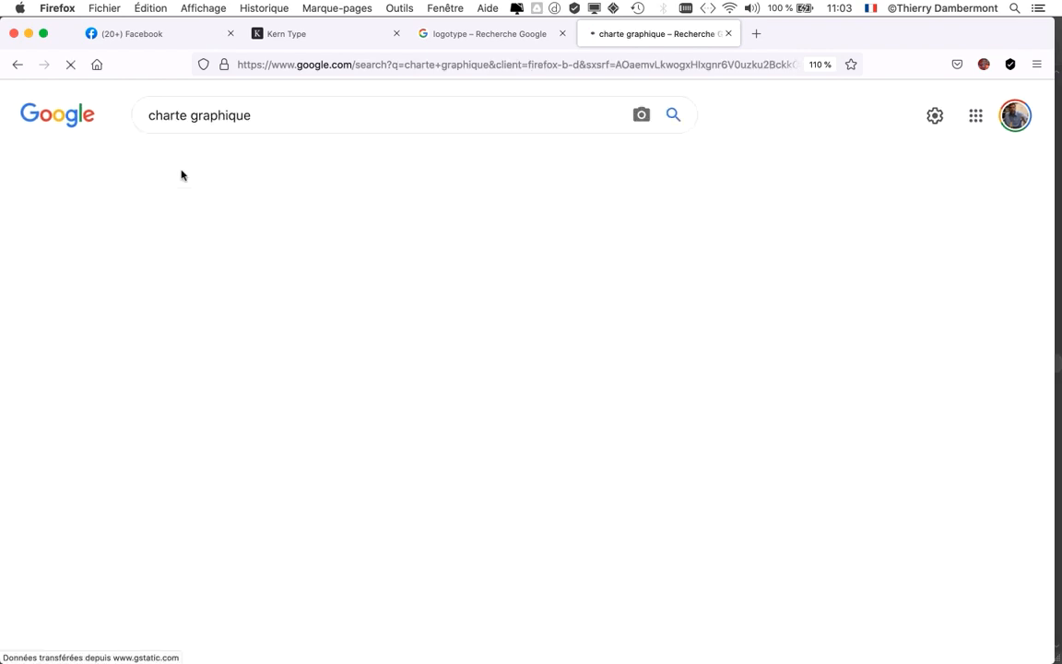
# Browse the "charte graphique" image results, examining how logos, colours, typography and stationery are presented
pyautogui.scroll(-5, 593, 410)
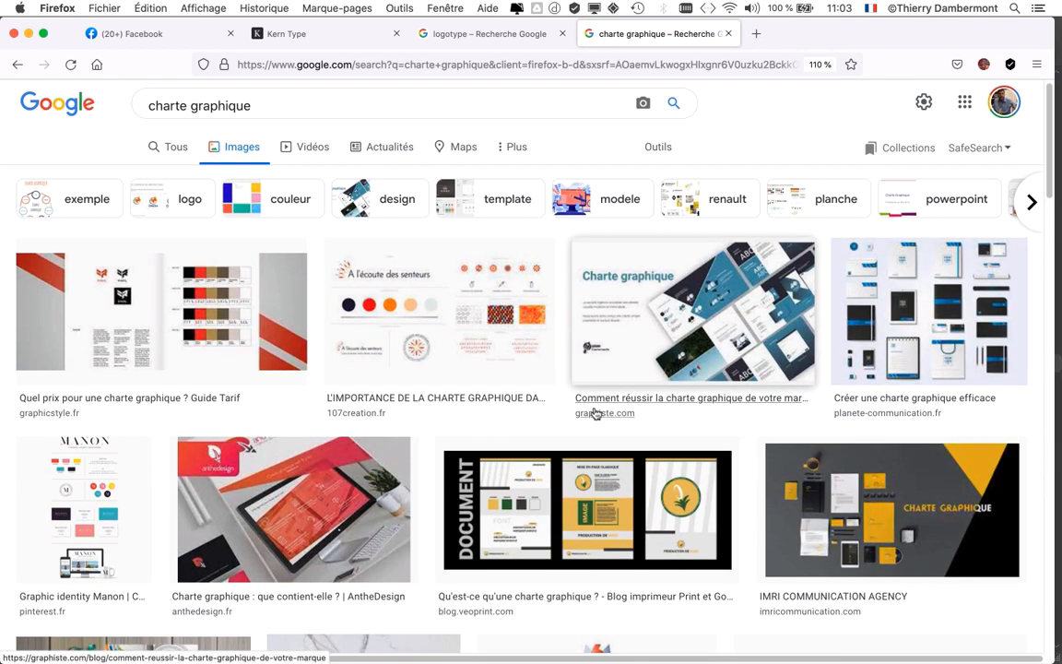
pyautogui.scroll(-5, 593, 414)
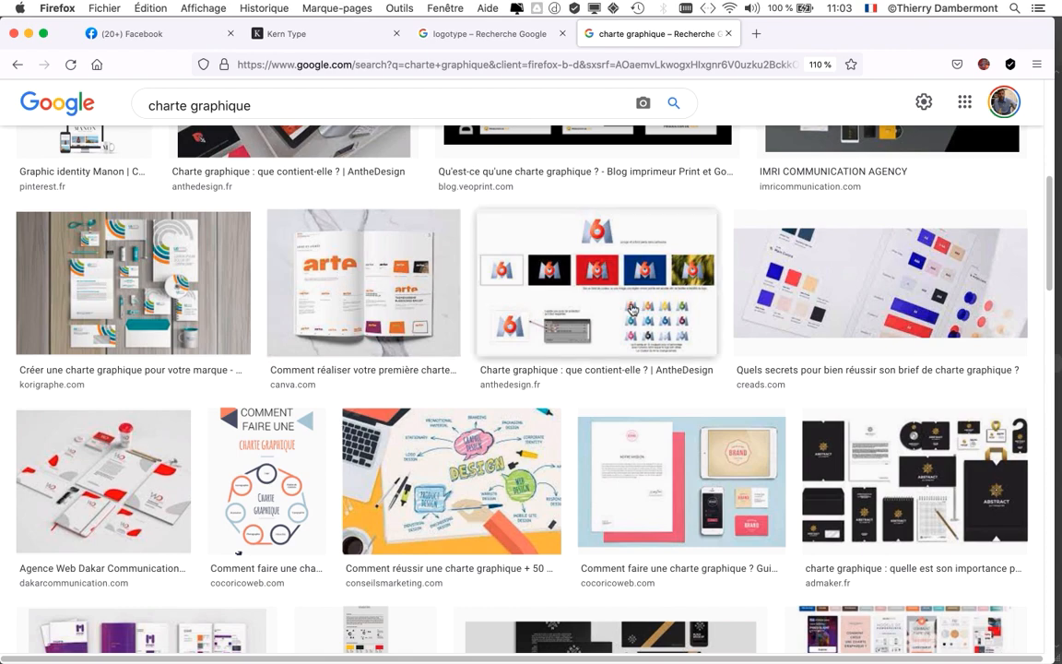
pyautogui.scroll(-3, 600, 295)
pyautogui.scroll(-5, 635, 317)
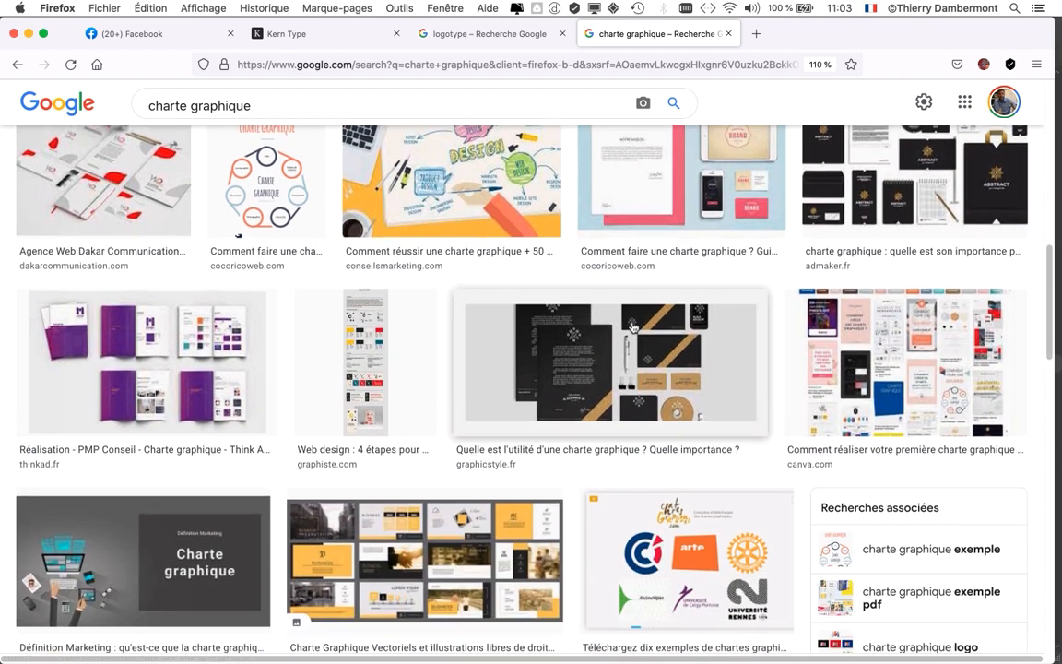
pyautogui.scroll(-3, 433, 402)
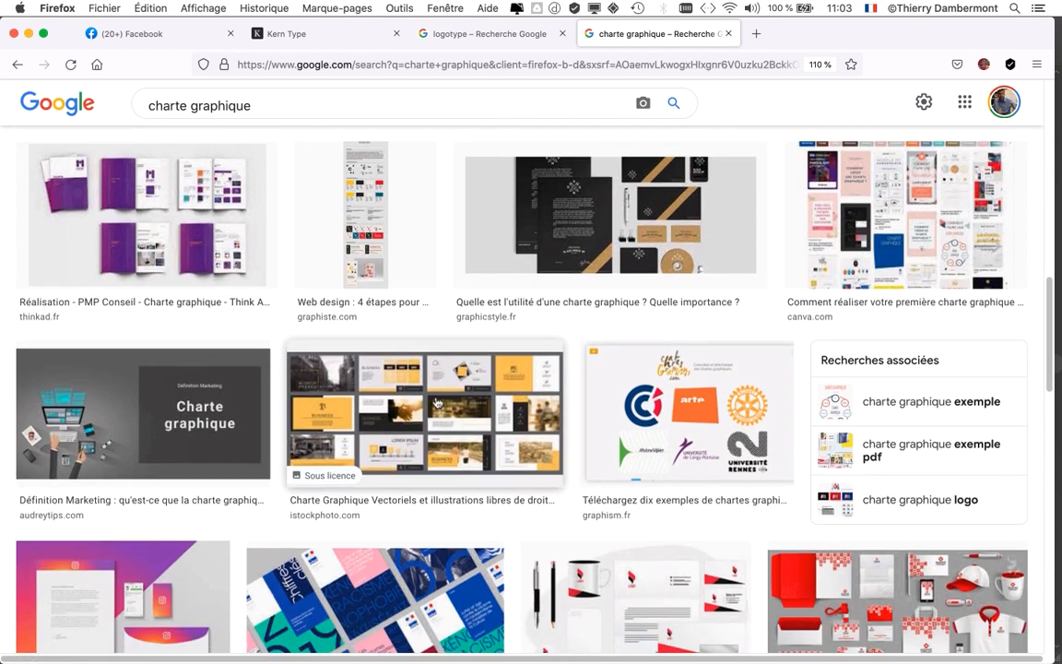
pyautogui.scroll(-4, 535, 495)
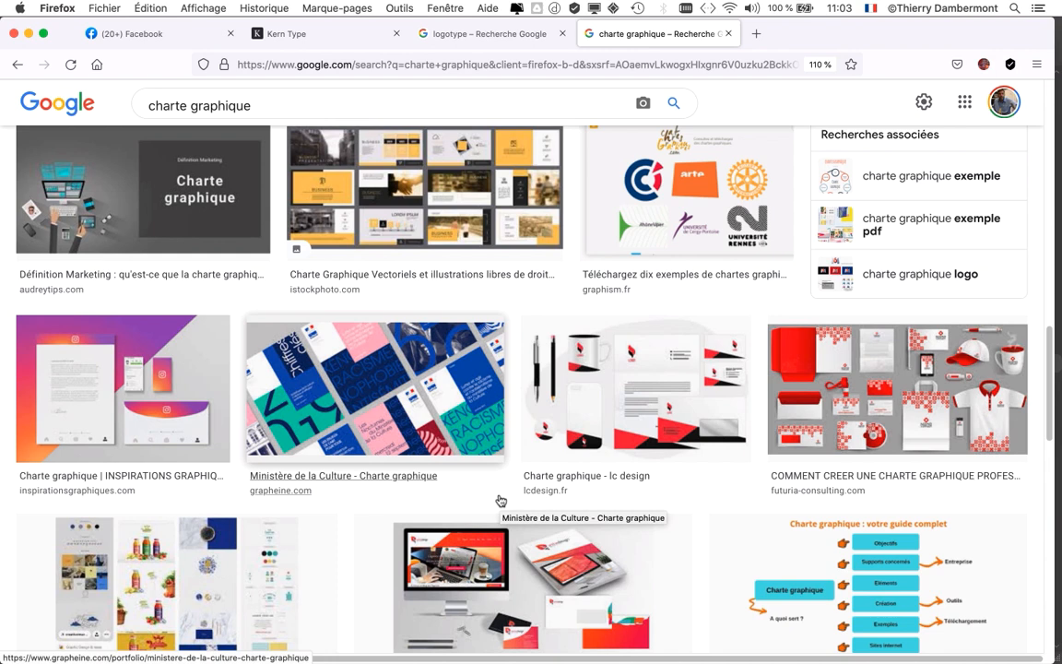
pyautogui.scroll(-1, 486, 486)
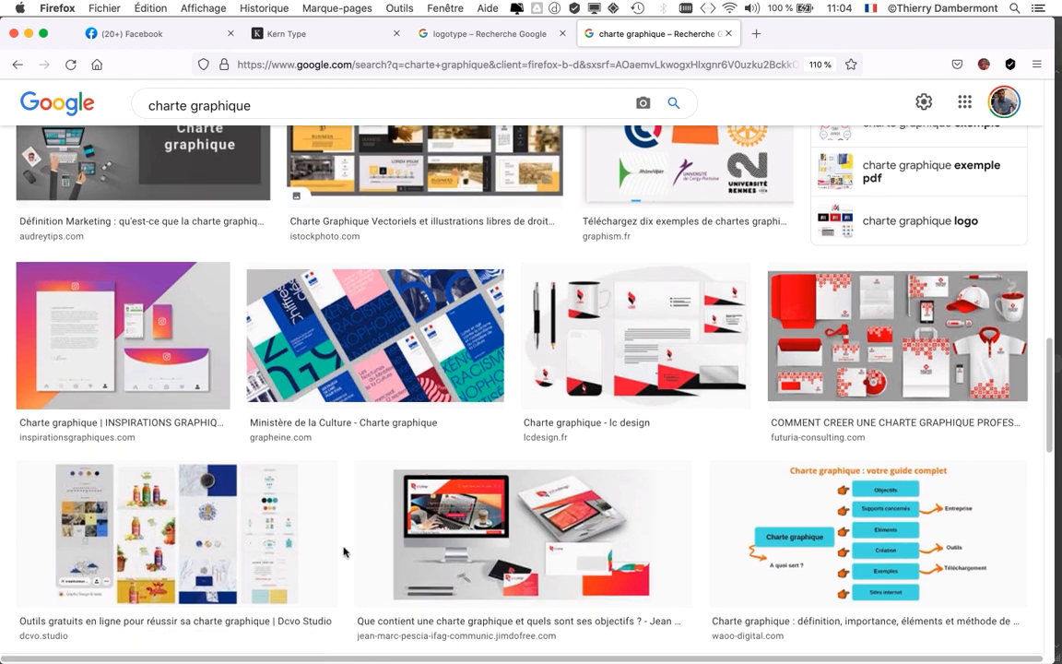
pyautogui.scroll(-4, 344, 550)
pyautogui.scroll(-1, 346, 553)
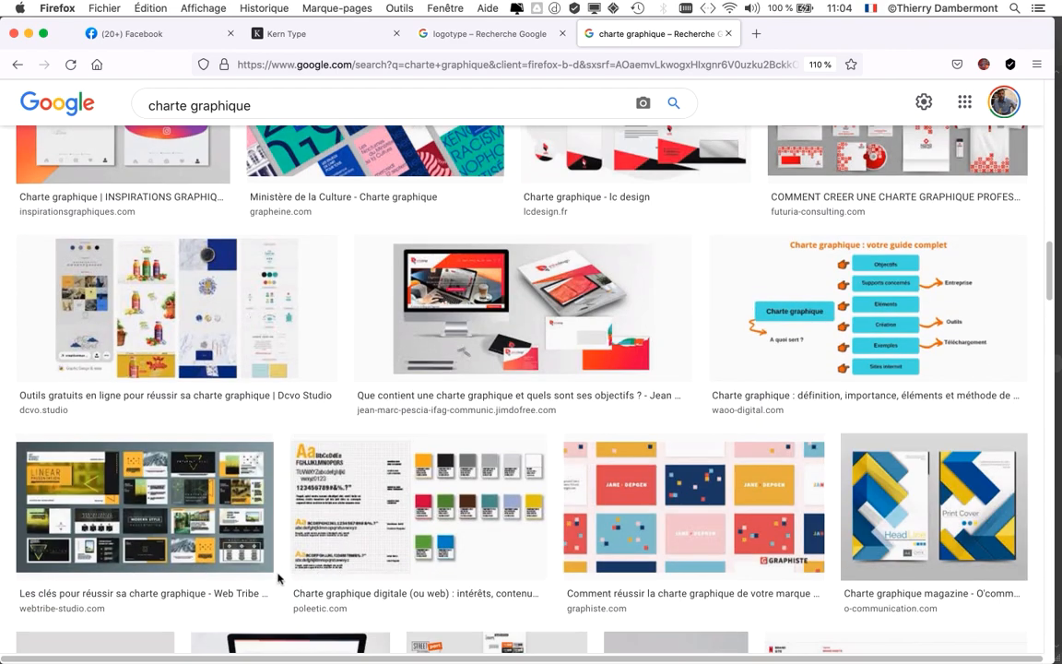
pyautogui.scroll(-1, 281, 588)
pyautogui.scroll(-1, 282, 589)
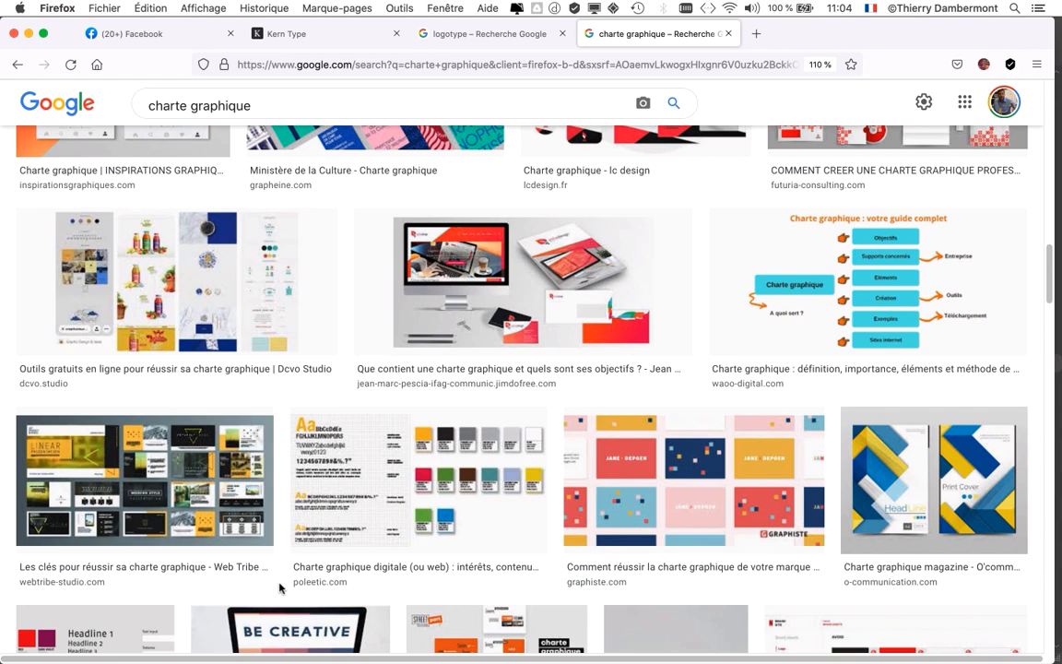
pyautogui.scroll(-4, 281, 585)
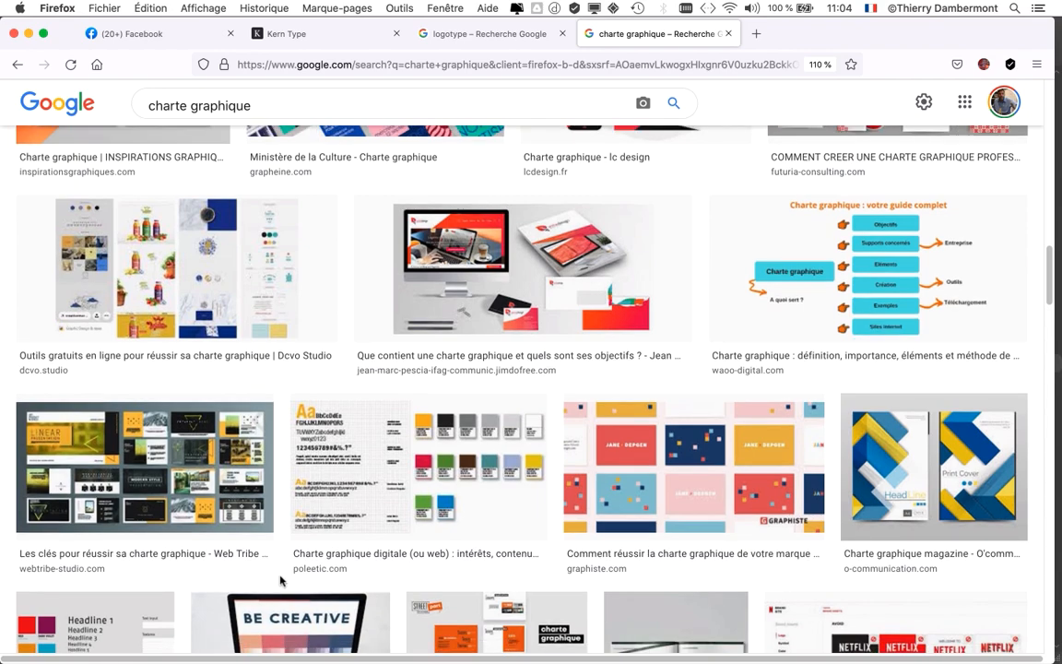
pyautogui.scroll(-3, 401, 604)
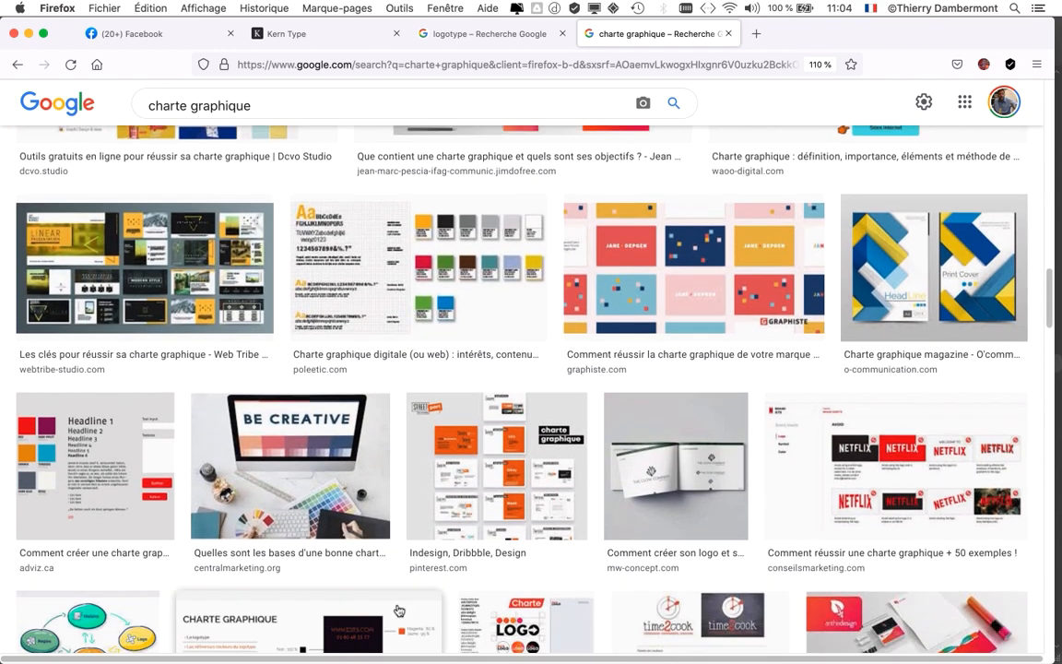
pyautogui.scroll(-2, 443, 634)
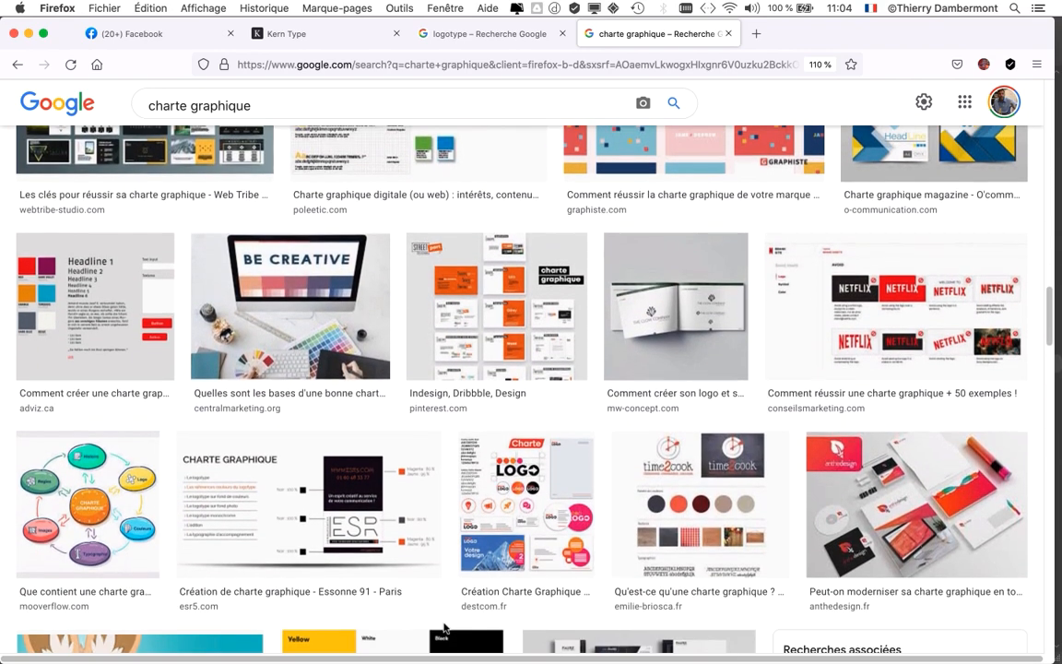
pyautogui.scroll(-3, 518, 635)
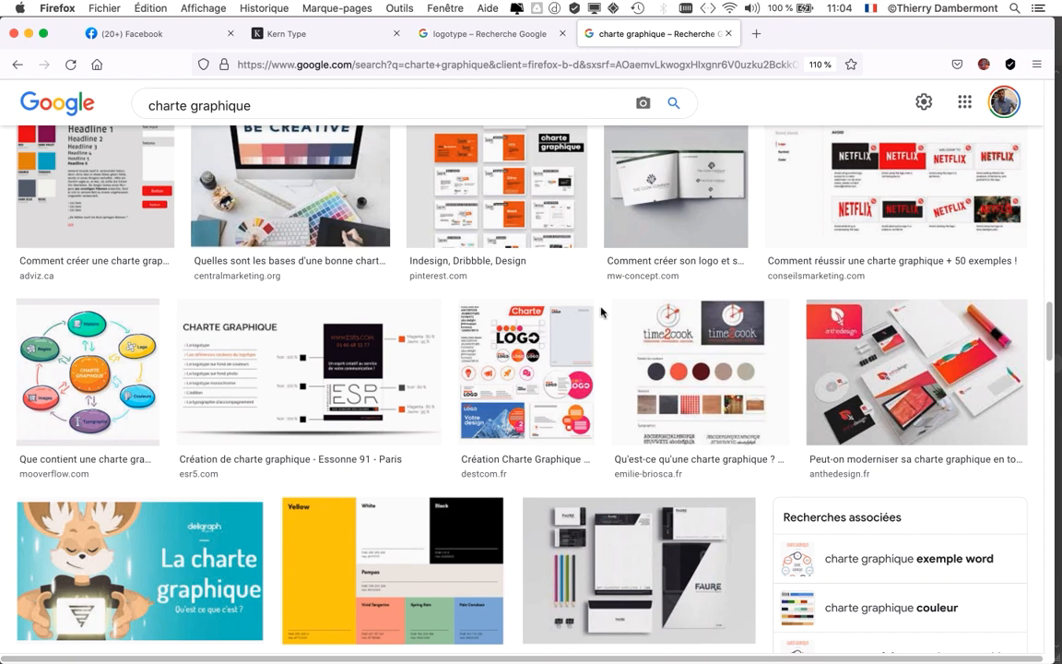
# Look further through the "charte graphique" image results for more brand manuals, colour palettes and stationery examples
pyautogui.scroll(-3, 602, 313)
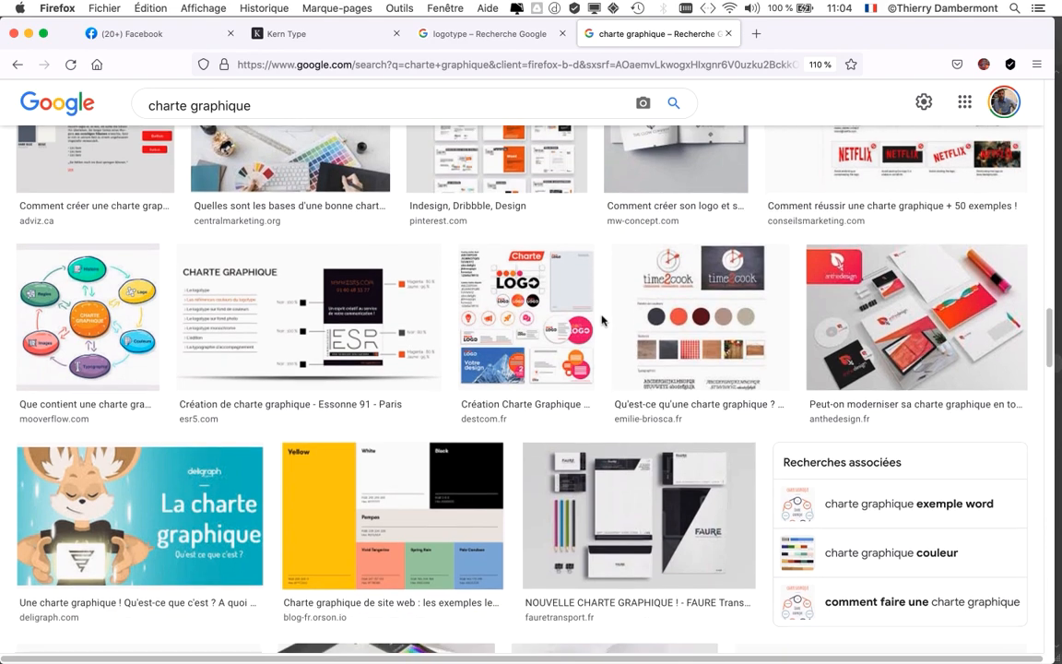
pyautogui.scroll(-3, 523, 454)
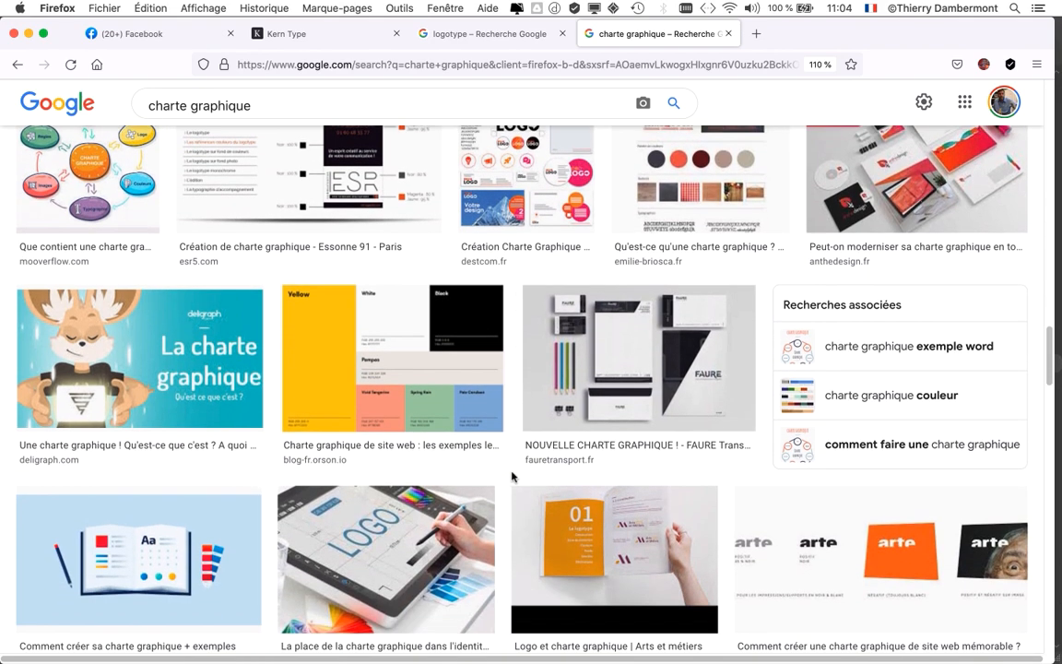
pyautogui.scroll(-7, 503, 503)
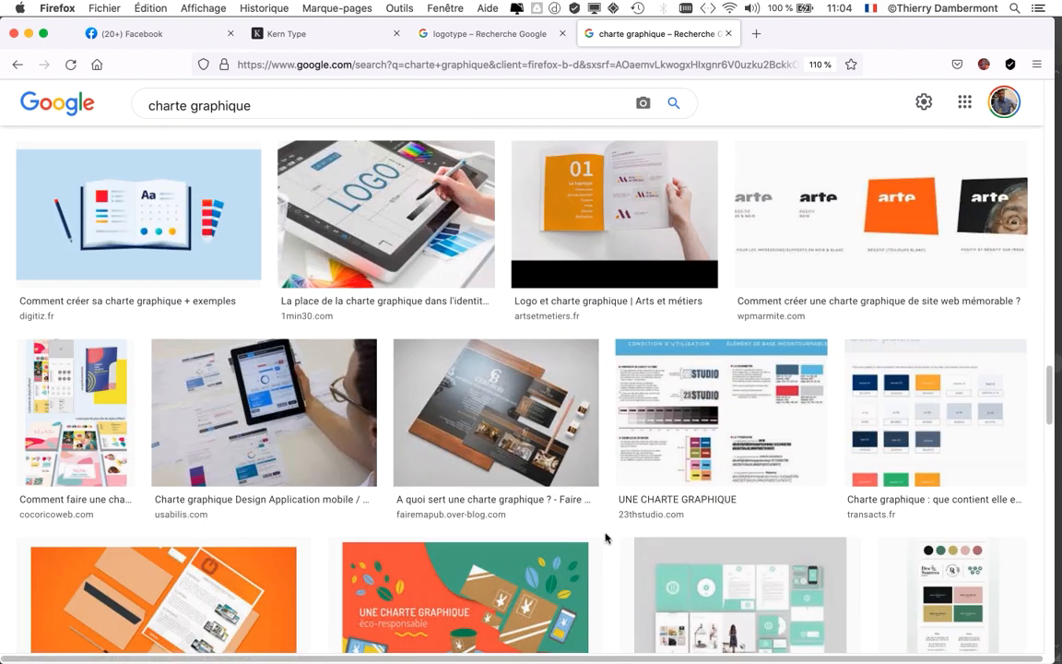
pyautogui.scroll(-2, 606, 540)
pyautogui.scroll(-1, 608, 545)
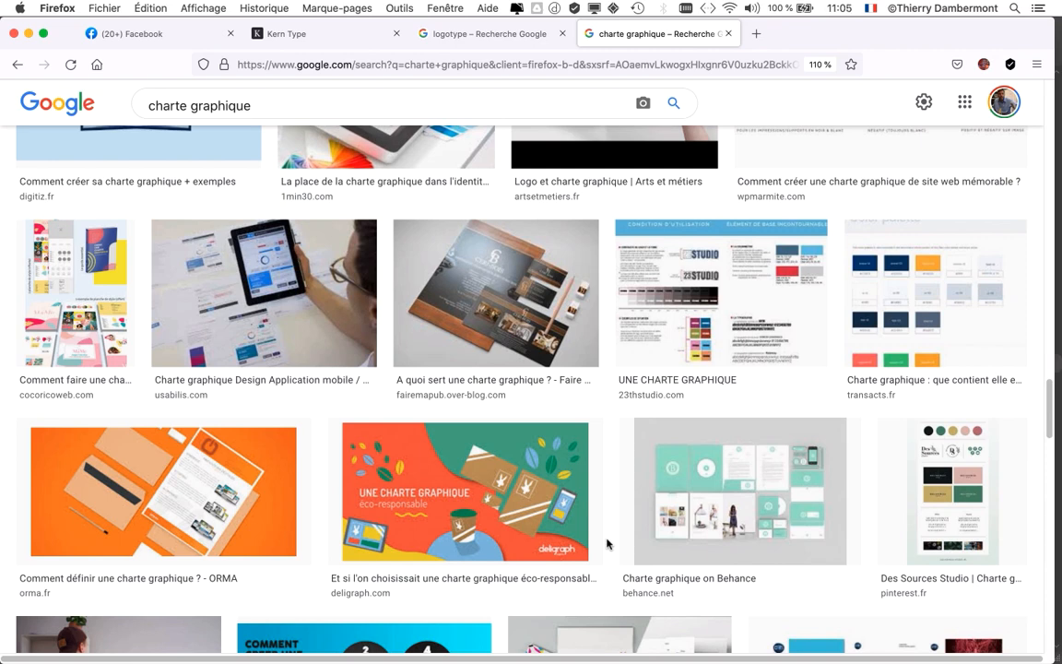
pyautogui.scroll(-2, 607, 543)
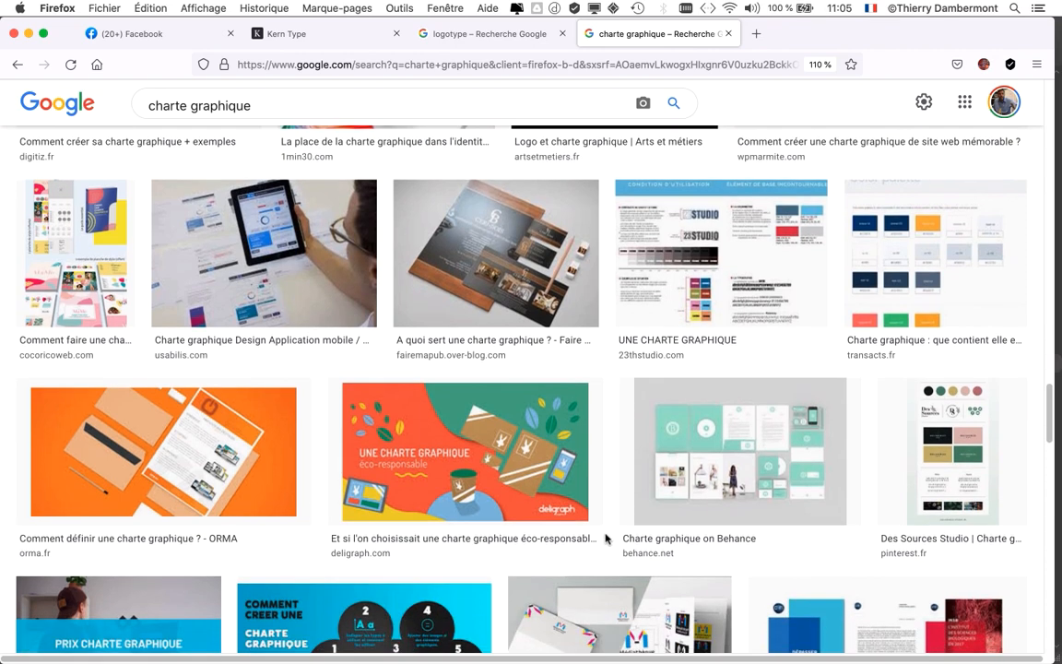
pyautogui.scroll(-1, 606, 533)
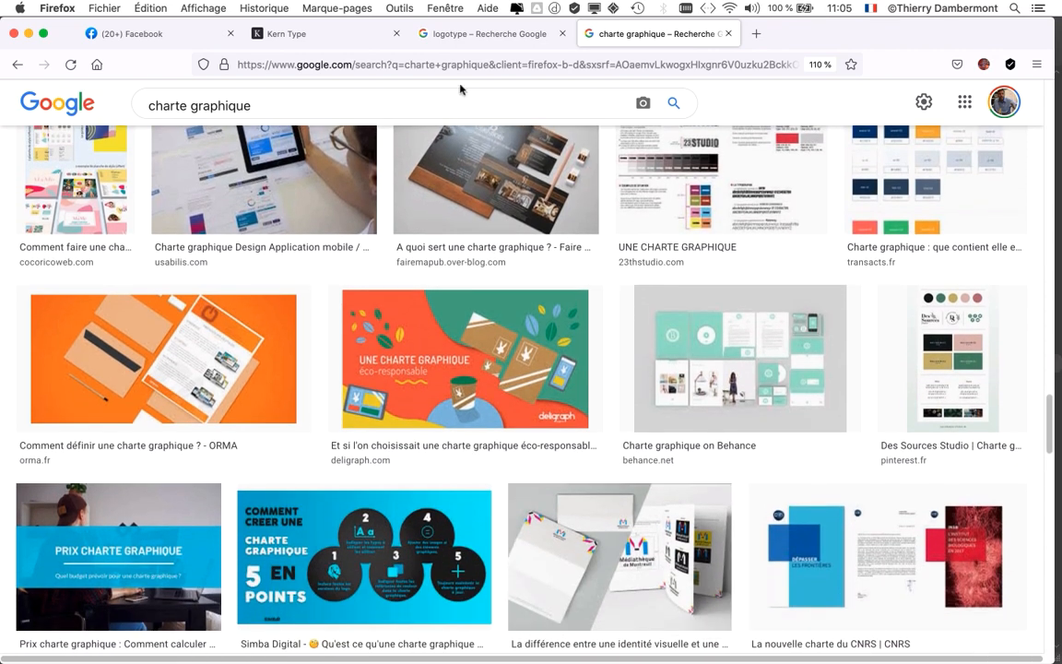
# Search for "storytelling logo" and switch from the image results to the general web results
pyautogui.scroll(10, 265, 105)
pyautogui.tripleClick(266, 105)
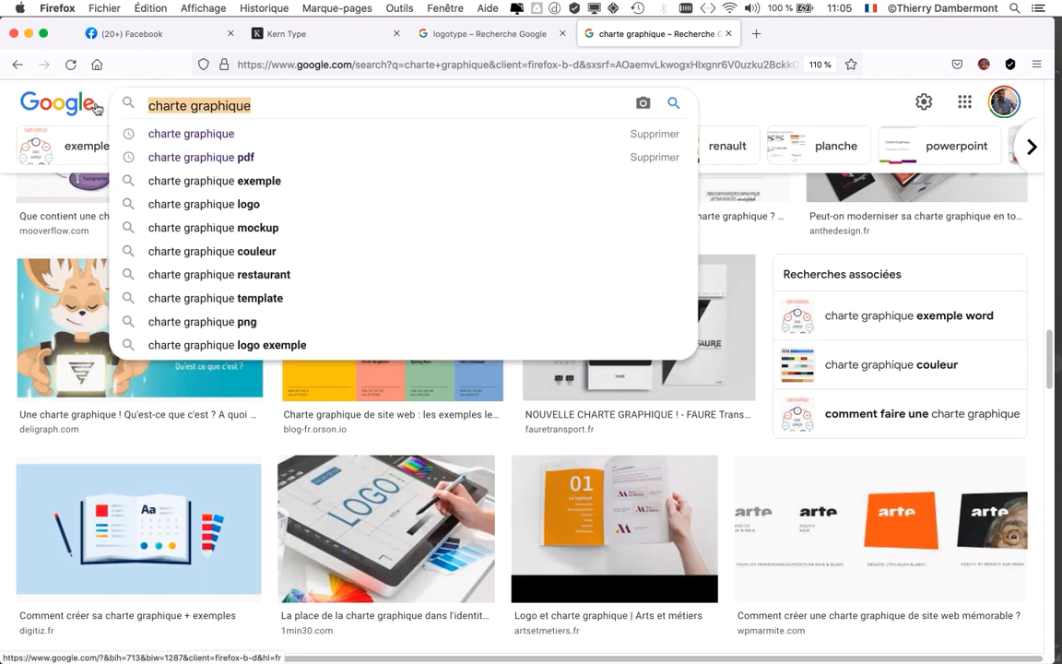
pyautogui.write('storytell')
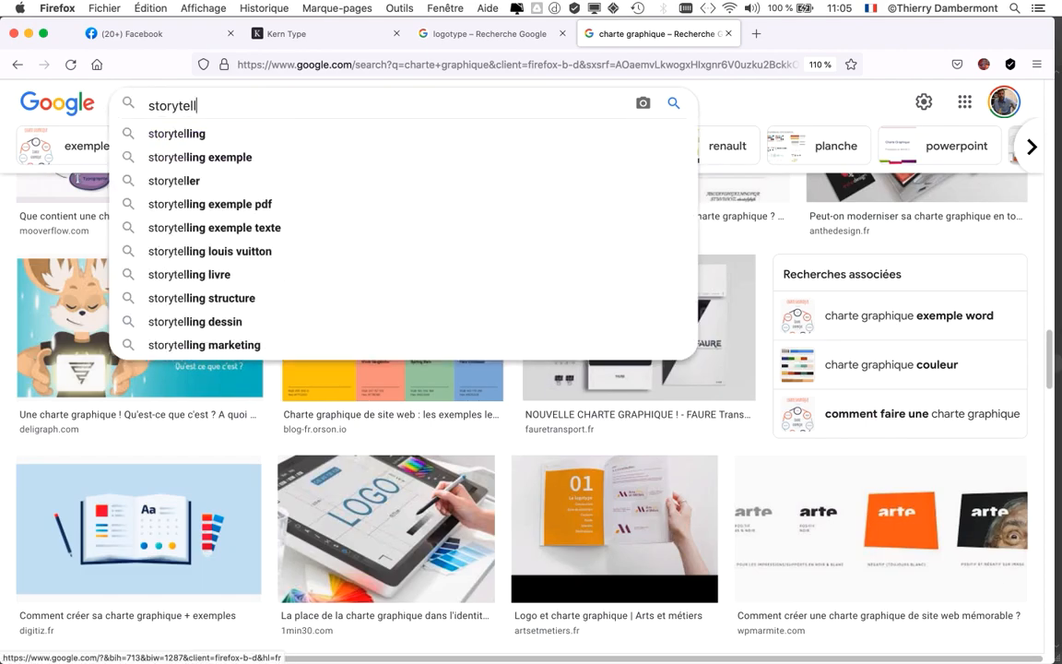
pyautogui.write('ing logo')
pyautogui.press('Return')
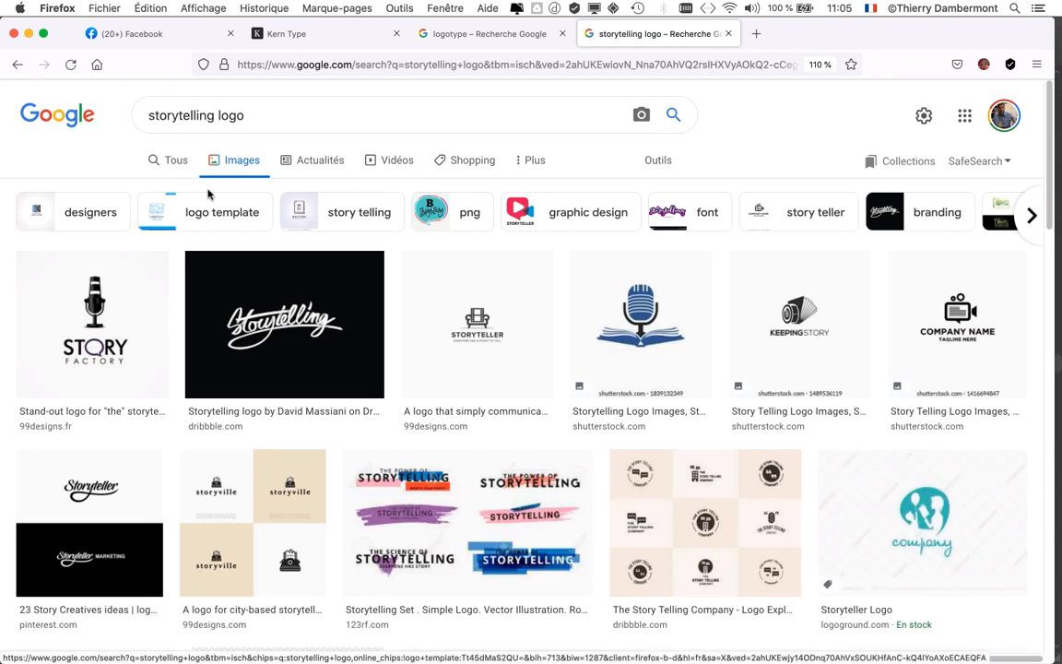
pyautogui.click(169, 167)
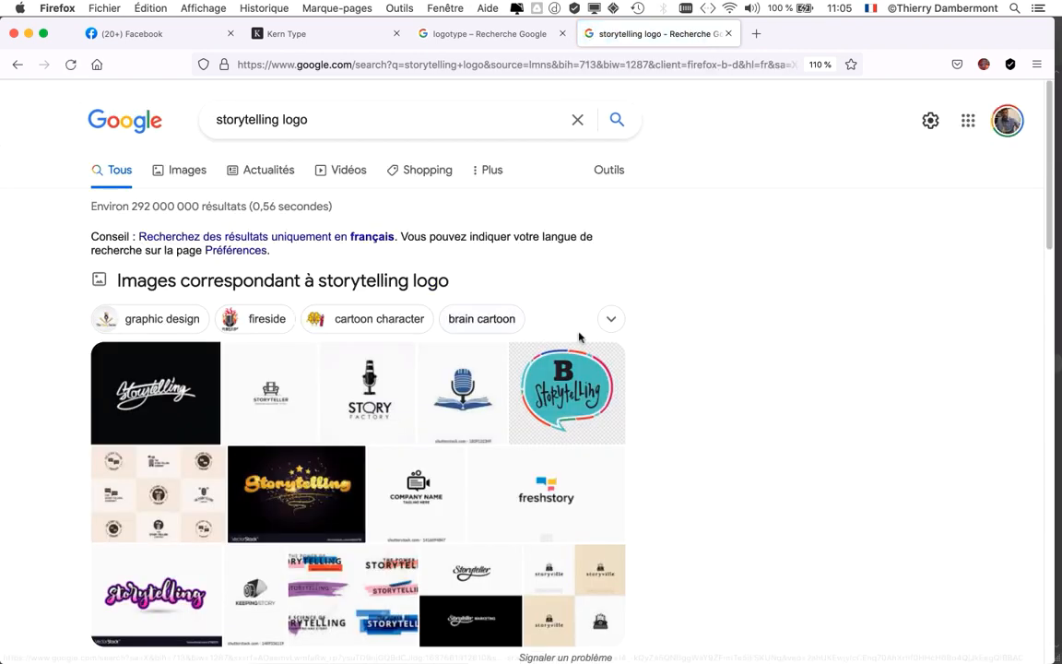
# Open the Bell + Ivy and enigma.swiss storytelling articles from the results in new tabs and bring up the Bell + Ivy one
pyautogui.scroll(-3, 709, 371)
pyautogui.scroll(-5, 708, 372)
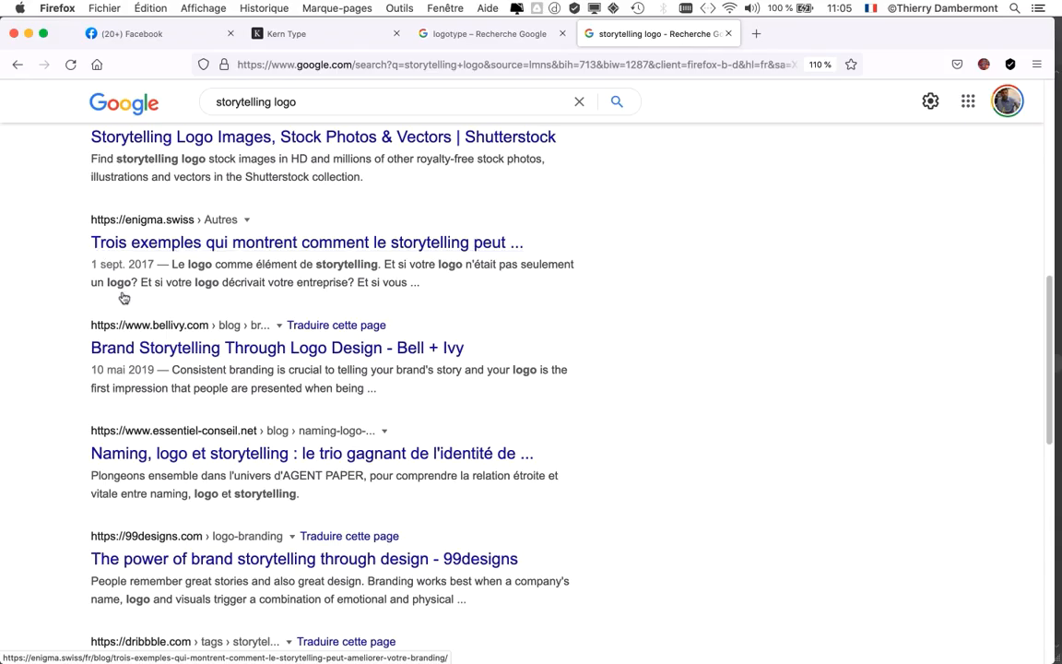
pyautogui.scroll(-1, 564, 392)
pyautogui.keyDown('super'); pyautogui.click(125, 337); pyautogui.keyUp('super')
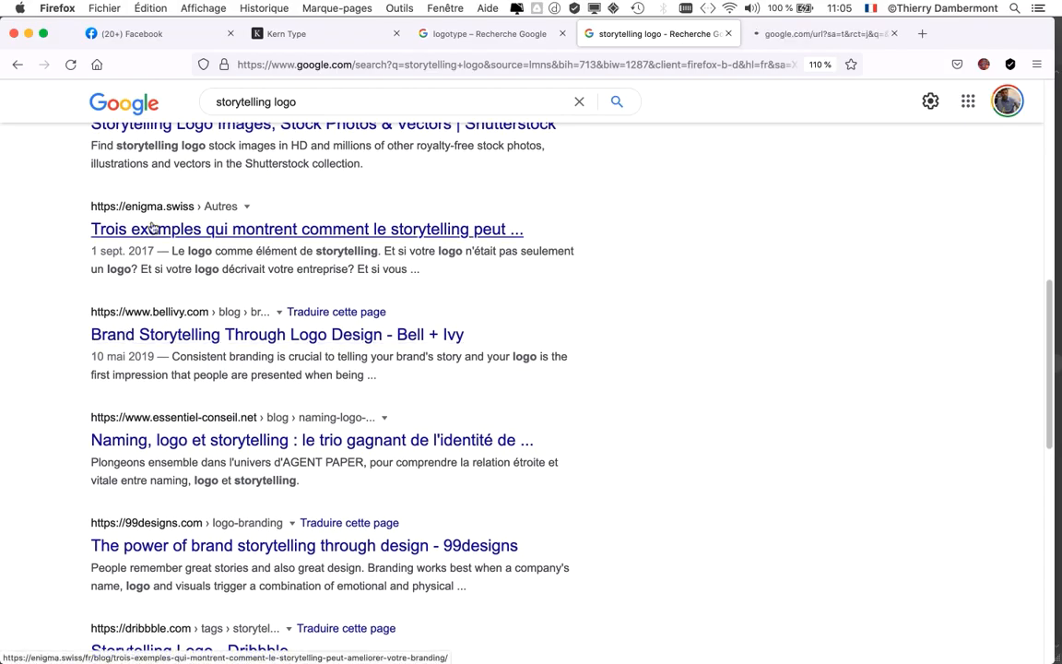
pyautogui.keyDown('super'); pyautogui.click(147, 228); pyautogui.keyUp('super')
pyautogui.click(754, 28)
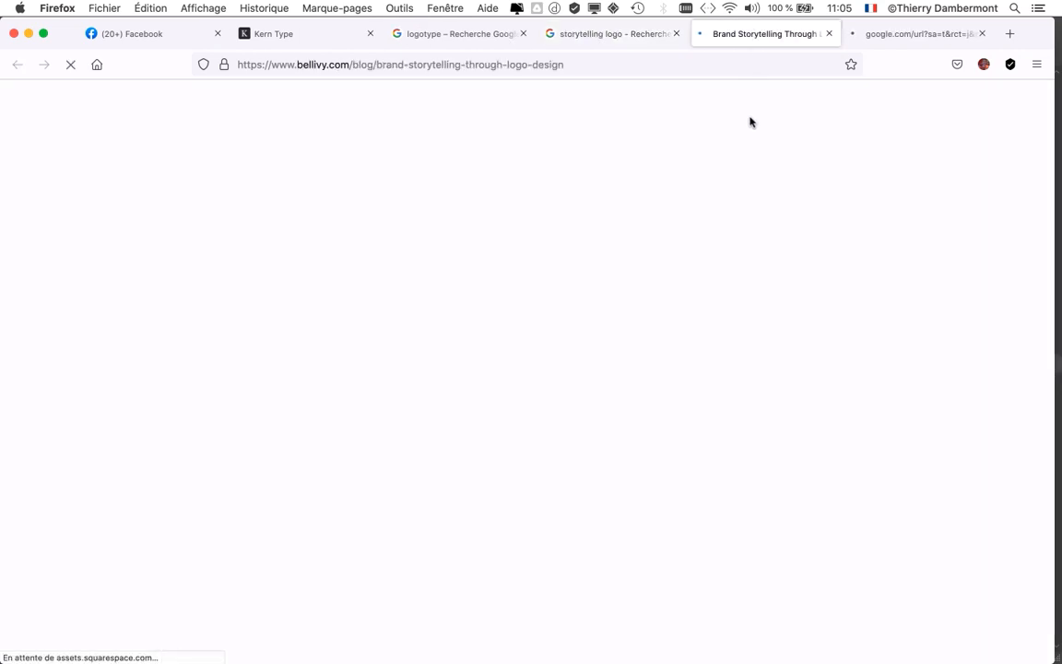
# Skim the Bell + Ivy and enigma.swiss articles, examining how they relate logo design to brand storytelling
pyautogui.scroll(-7, 762, 380)
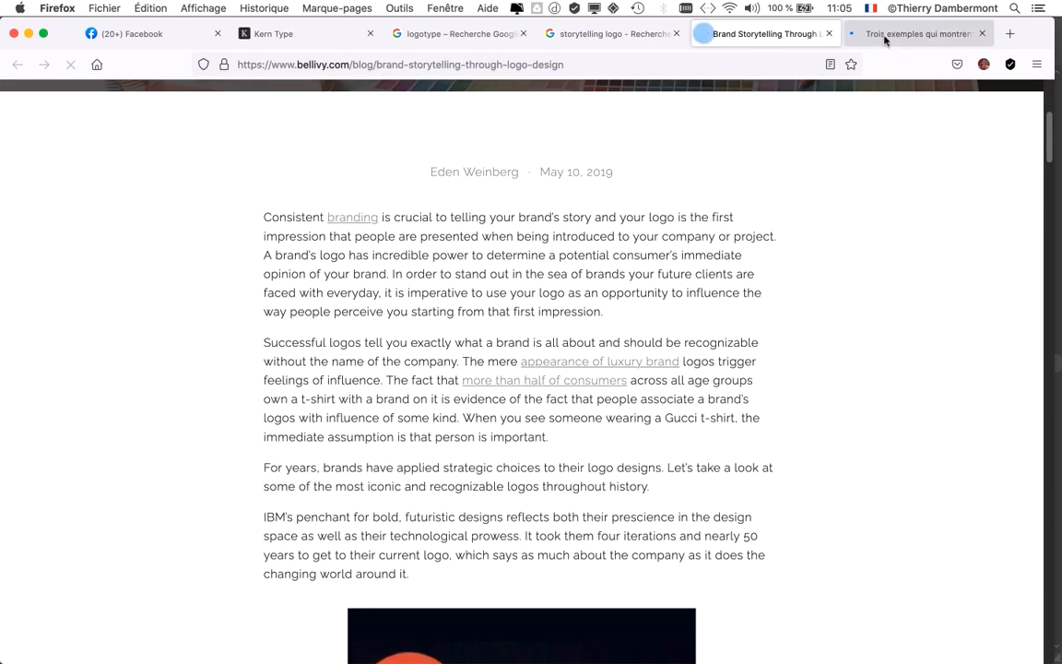
pyautogui.click(884, 34)
pyautogui.scroll(-10, 680, 304)
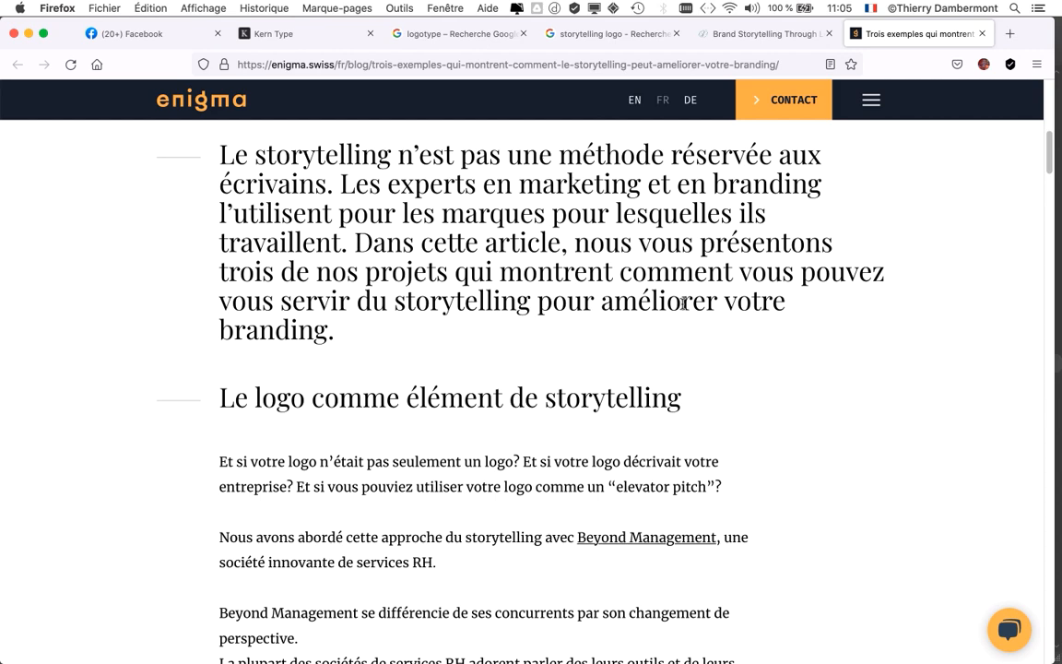
pyautogui.click(759, 34)
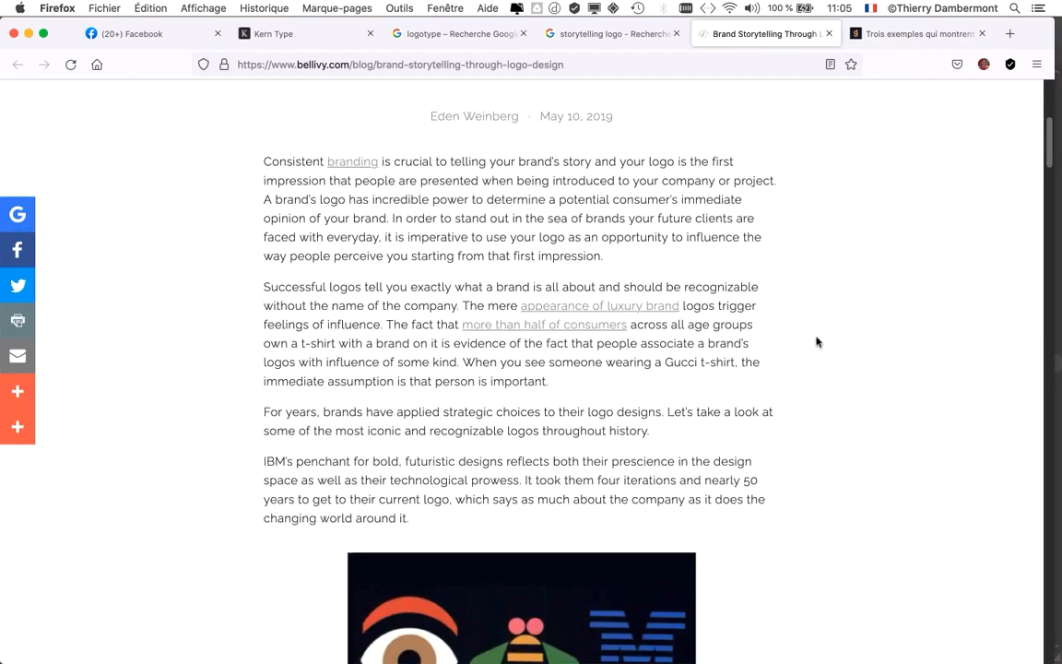
pyautogui.scroll(-8, 817, 341)
pyautogui.click(950, 40)
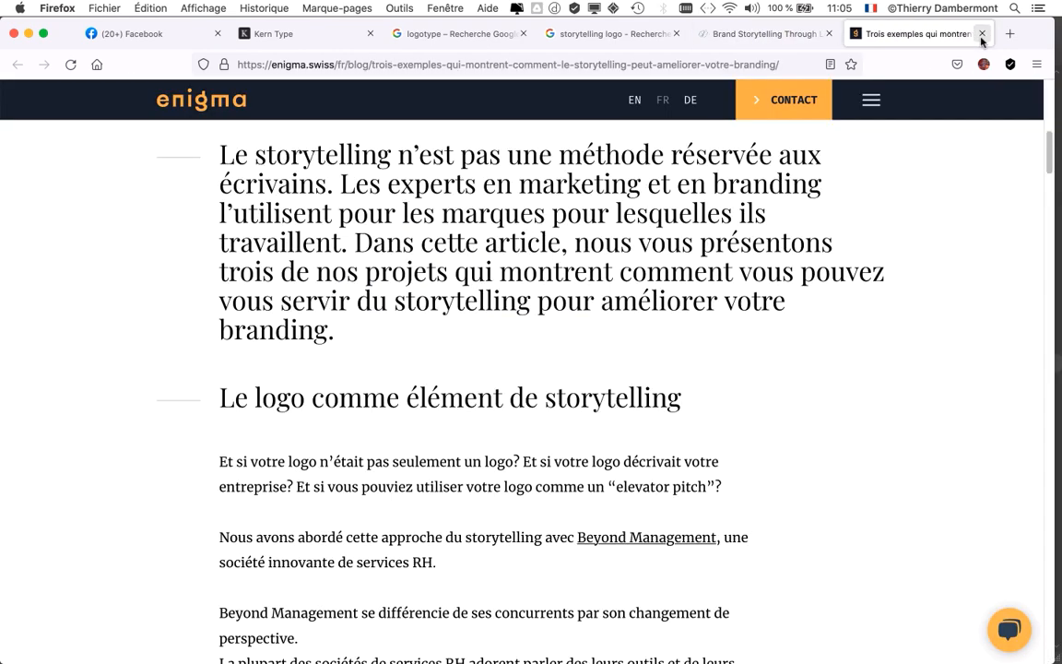
# Close both article tabs and look through the remaining "storytelling logo" web results
pyautogui.click(982, 34)
pyautogui.click(890, 34)
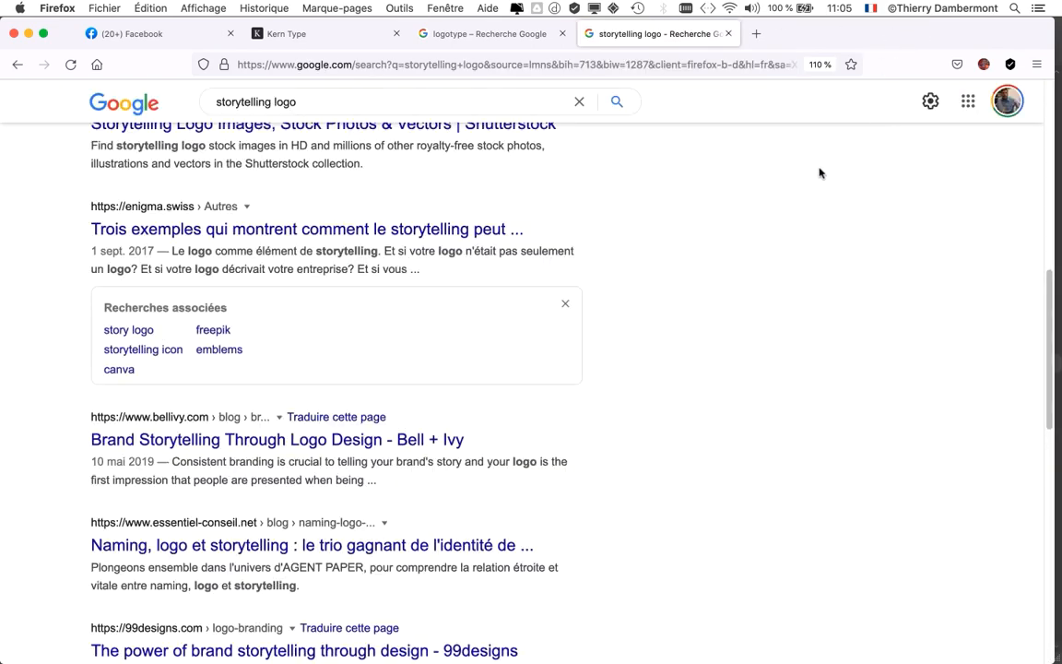
pyautogui.scroll(-2, 593, 275)
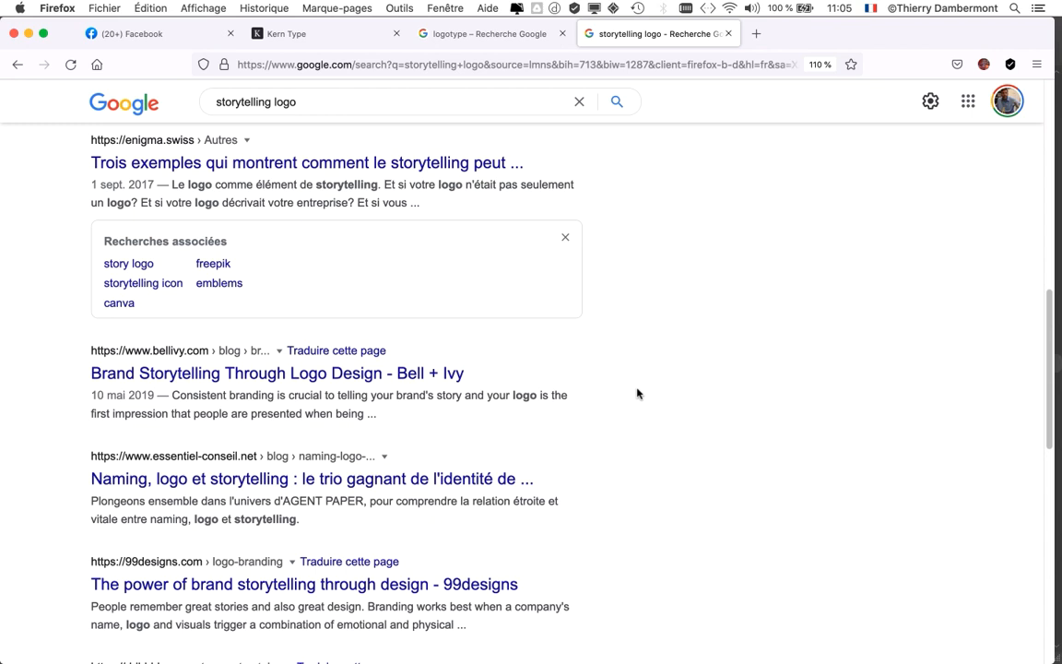
pyautogui.scroll(-2, 636, 394)
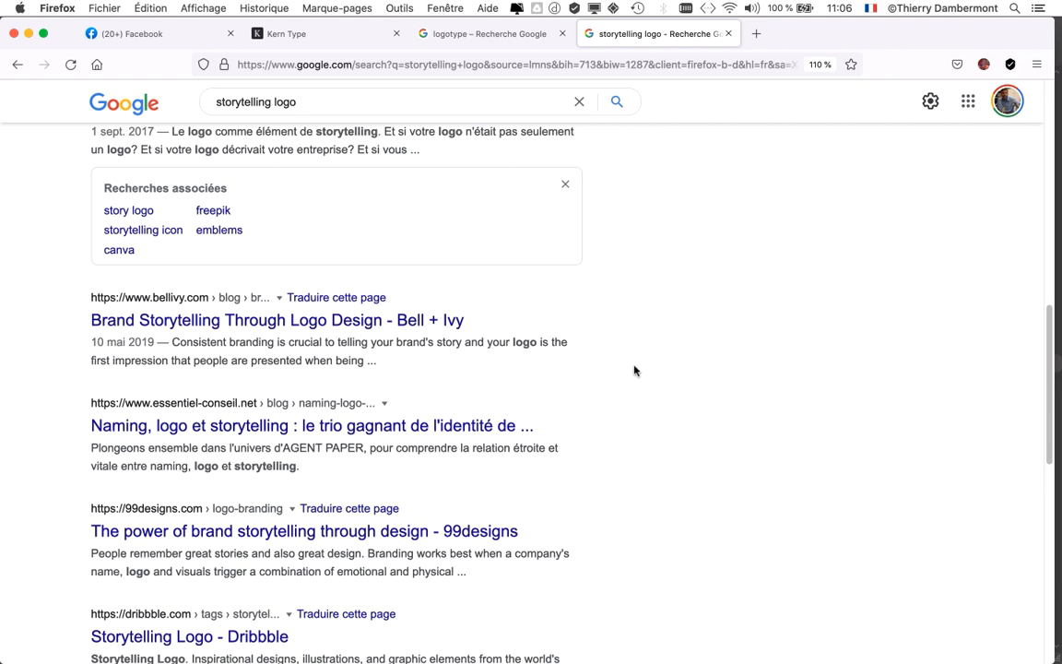
pyautogui.scroll(-4, 635, 370)
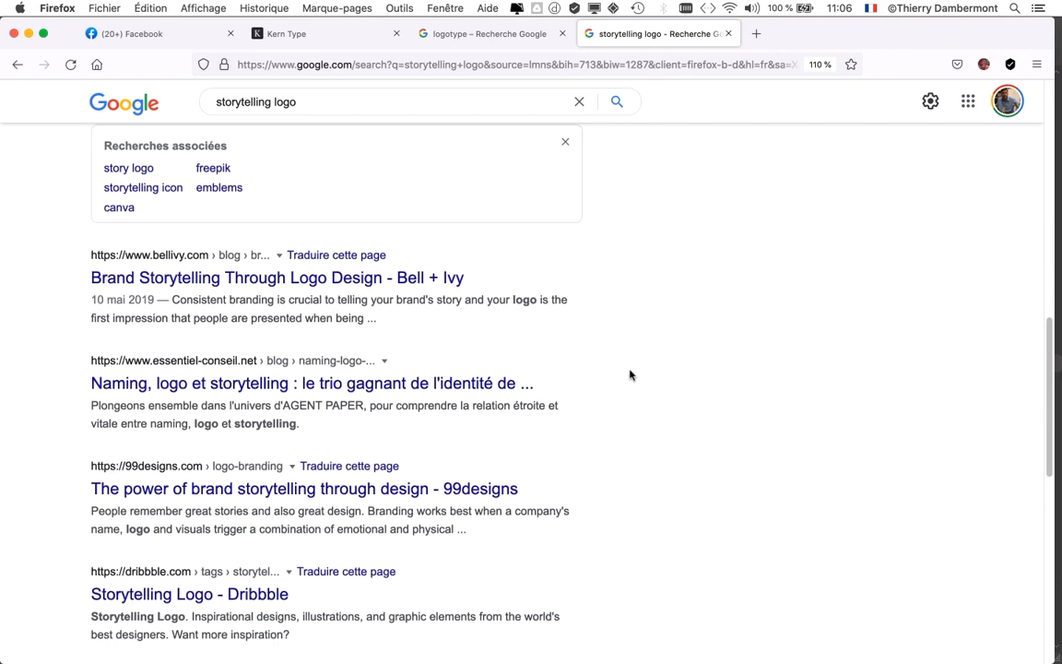
pyautogui.scroll(-1, 631, 377)
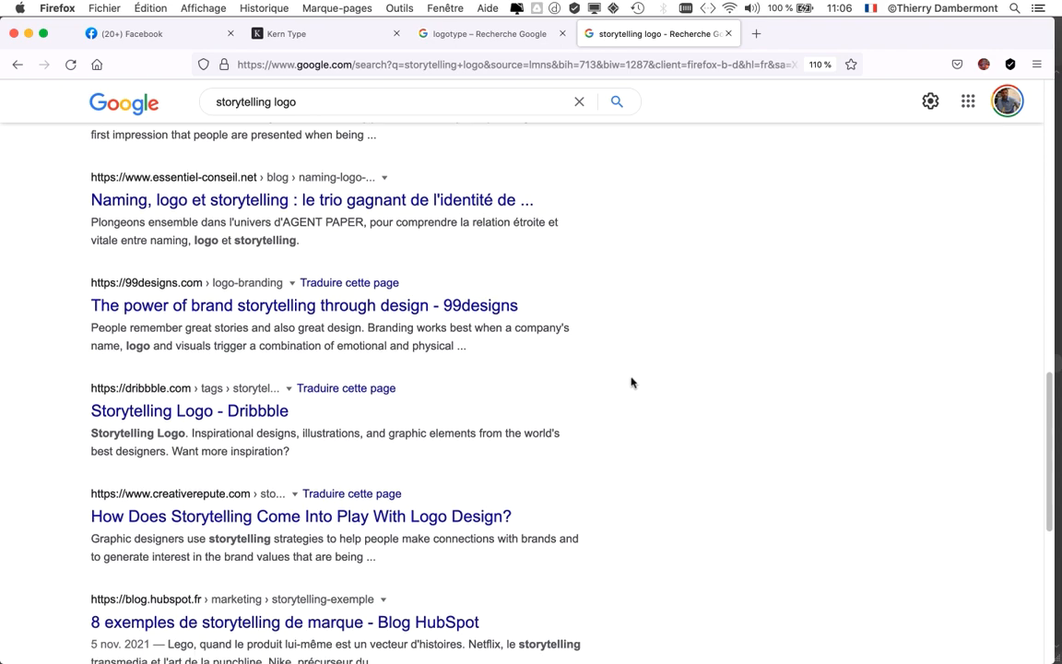
pyautogui.scroll(10, 632, 381)
pyautogui.scroll(5, 634, 382)
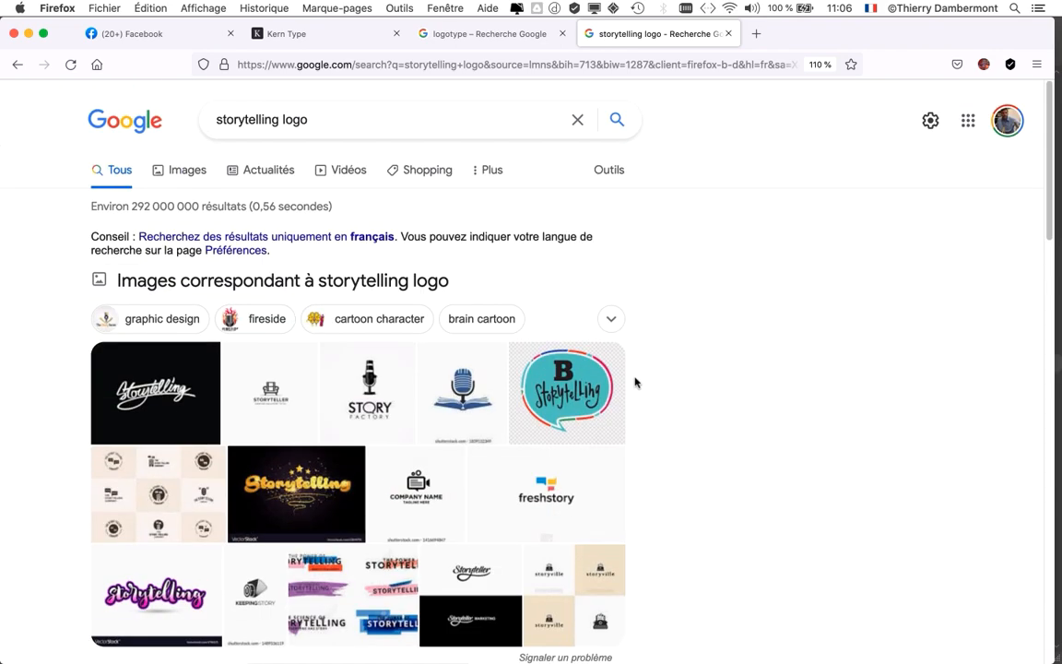
# Replace the storytelling query with a web search for "charte graphique"
pyautogui.moveTo(318, 119); pyautogui.dragTo(218, 132)
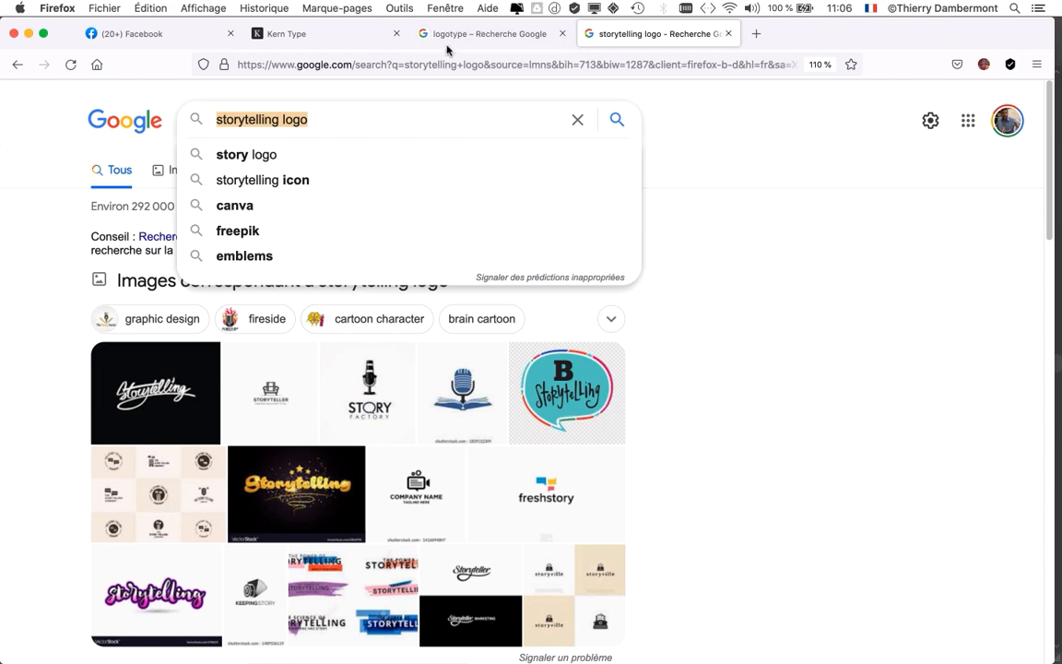
pyautogui.write('charte graphiq')
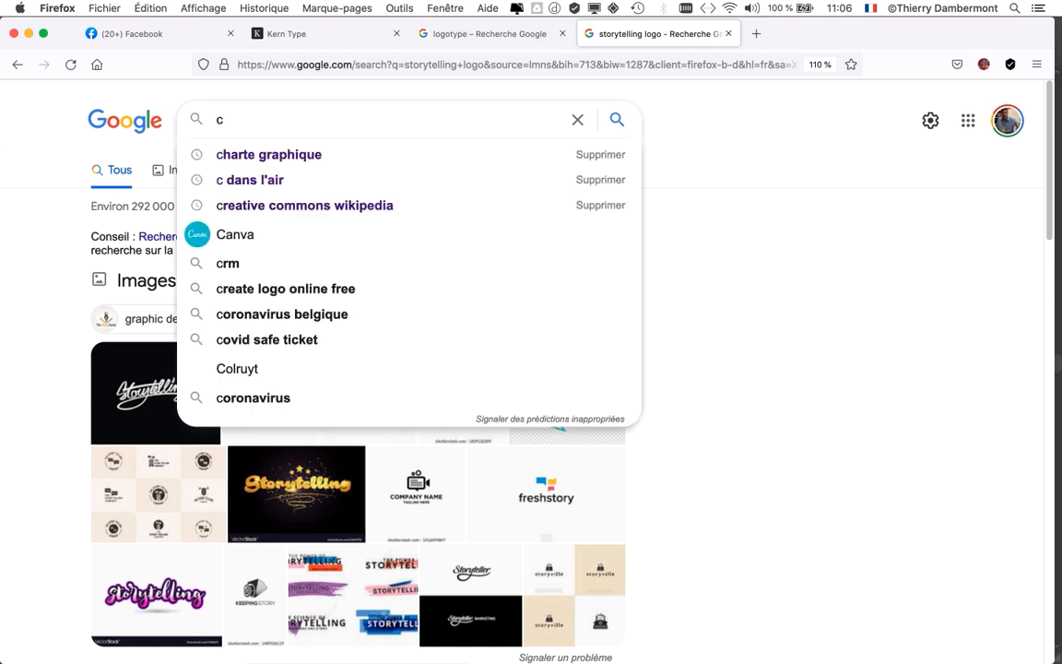
pyautogui.write('ue')
pyautogui.press('Return')
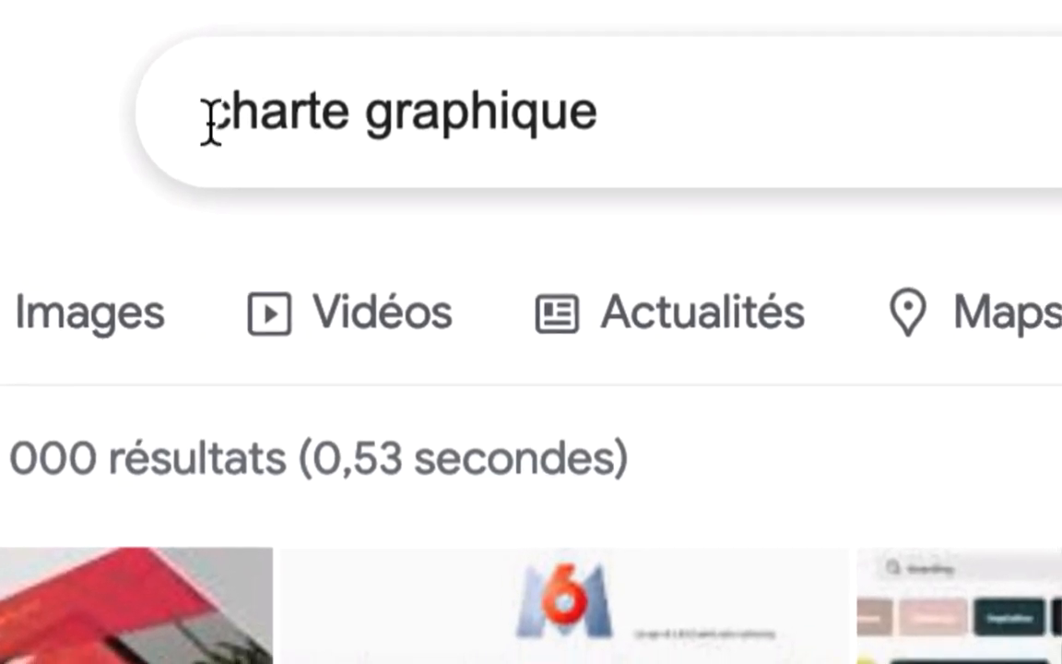
# Search for "corporate identity guidelines", show the image results, and browse the brand guideline examples
pyautogui.tripleClick(210, 118)
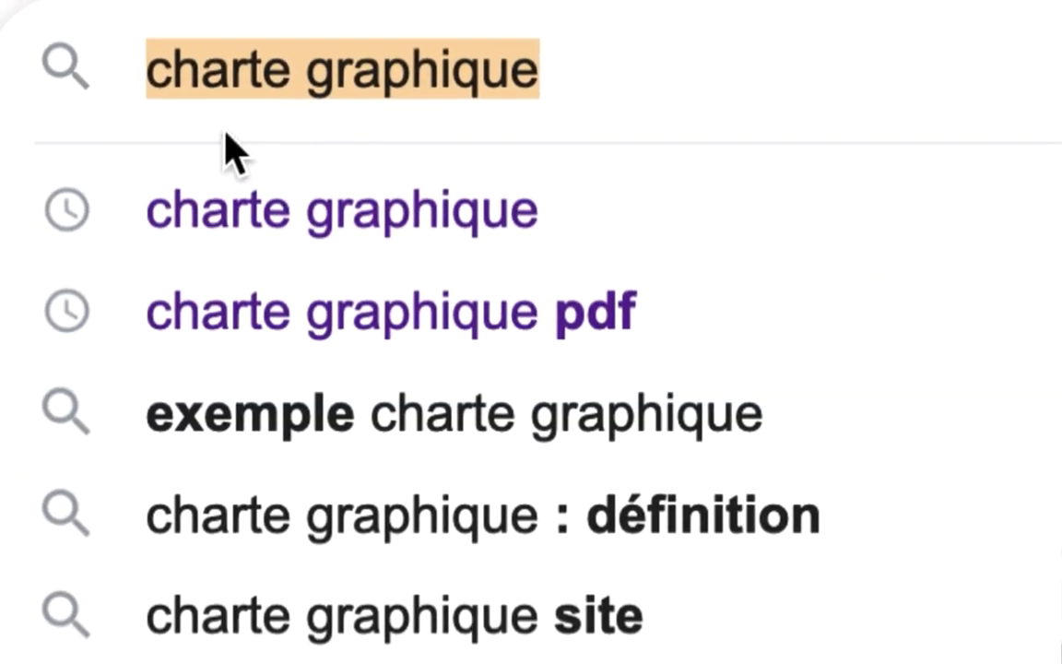
pyautogui.write('corporate')
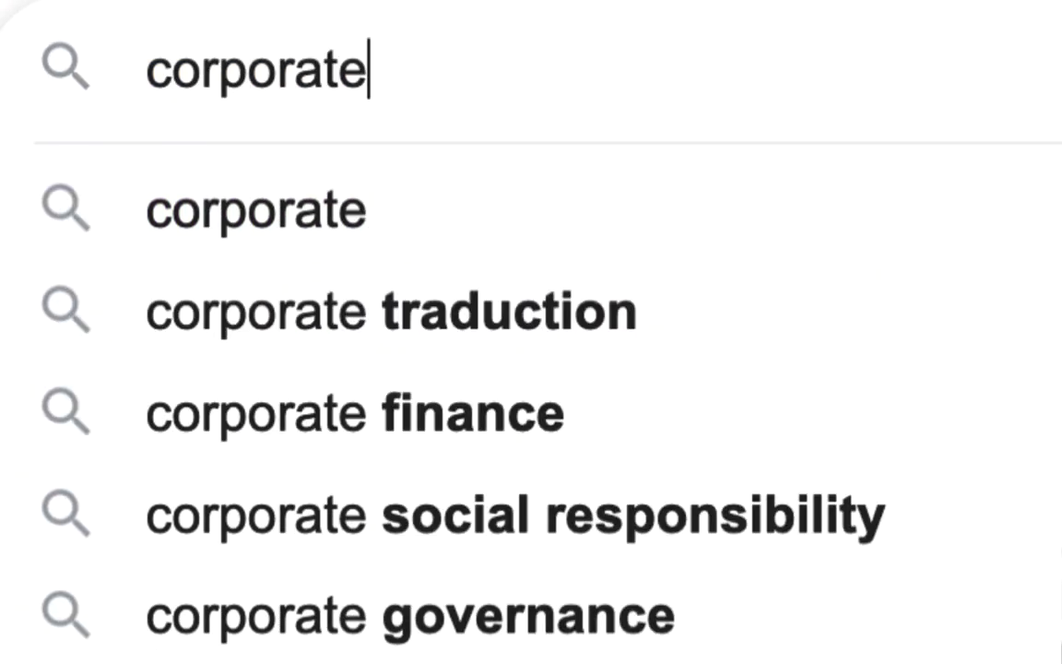
pyautogui.write(' identi')
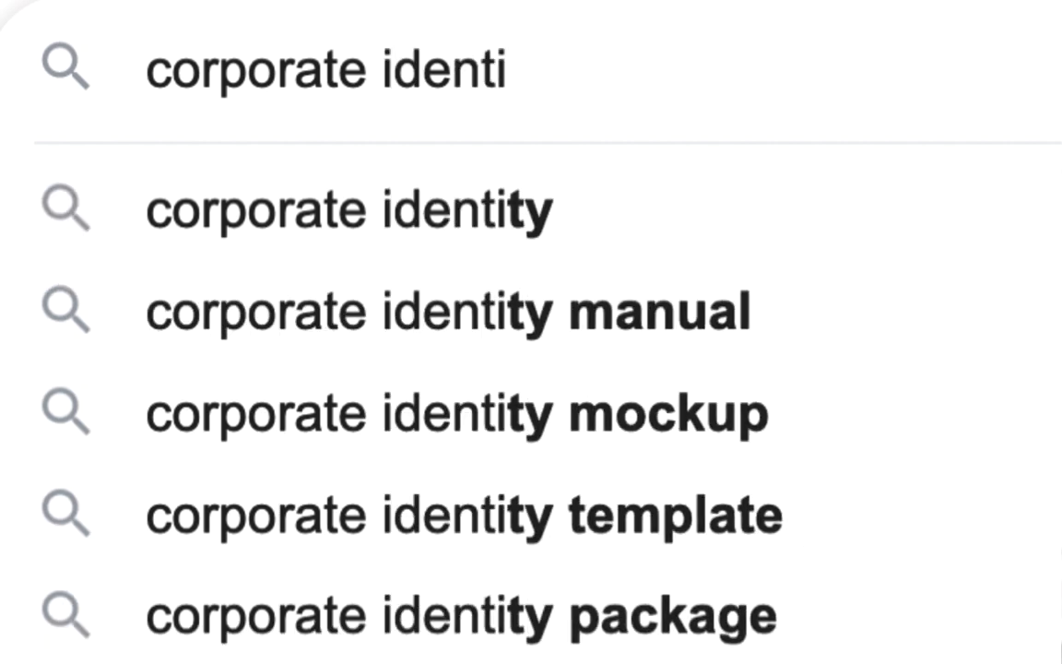
pyautogui.write('ty')
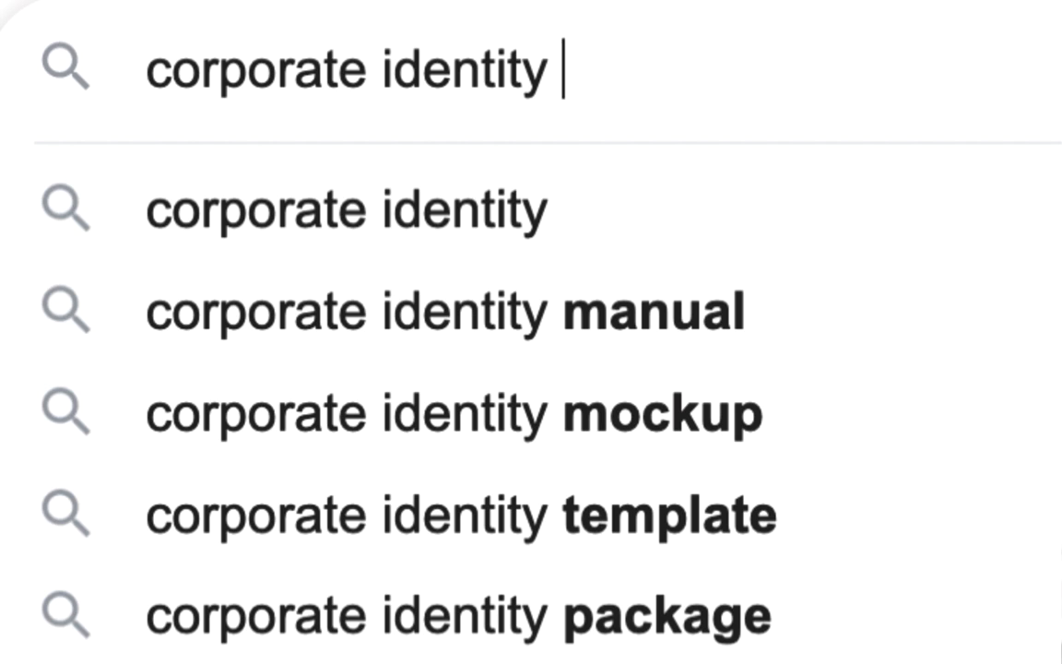
pyautogui.write(' guidelines')
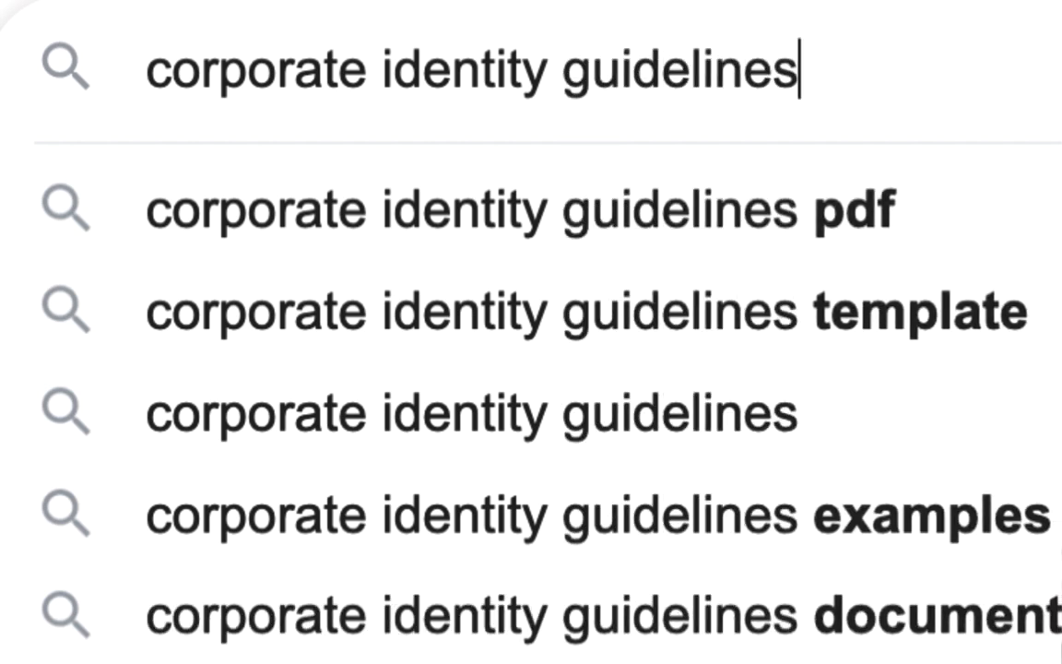
pyautogui.press('Return')
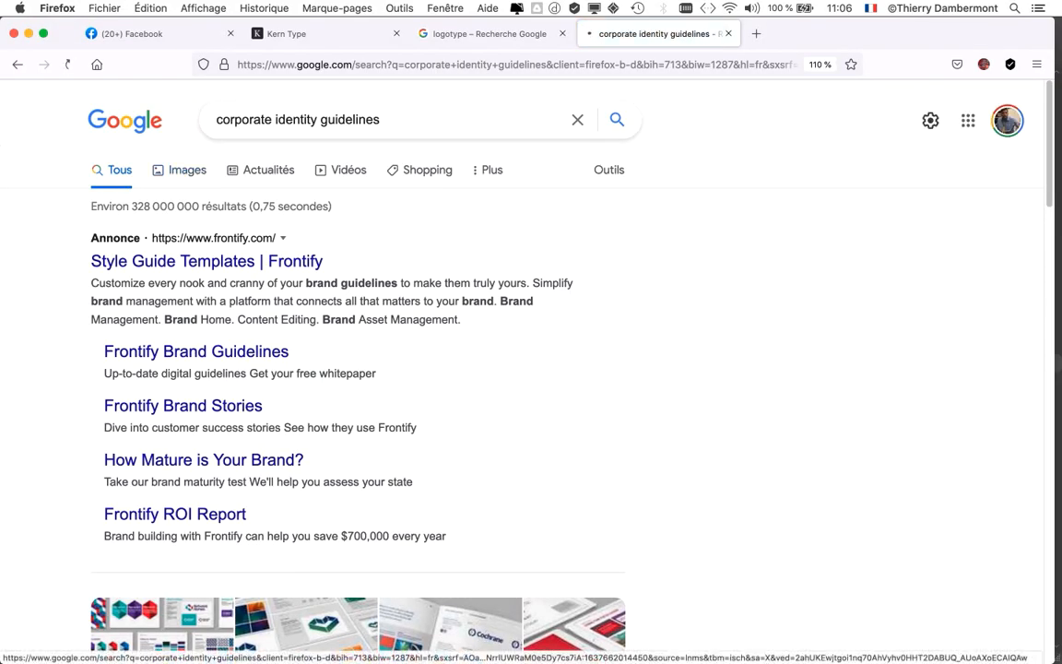
pyautogui.click(185, 170)
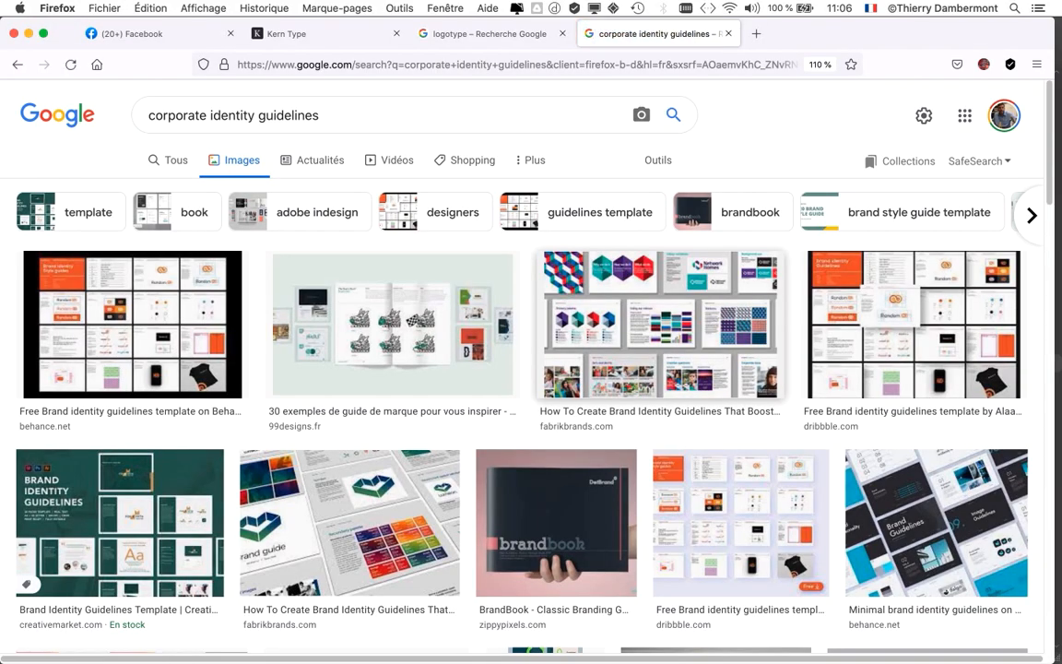
pyautogui.scroll(-4, 531, 369)
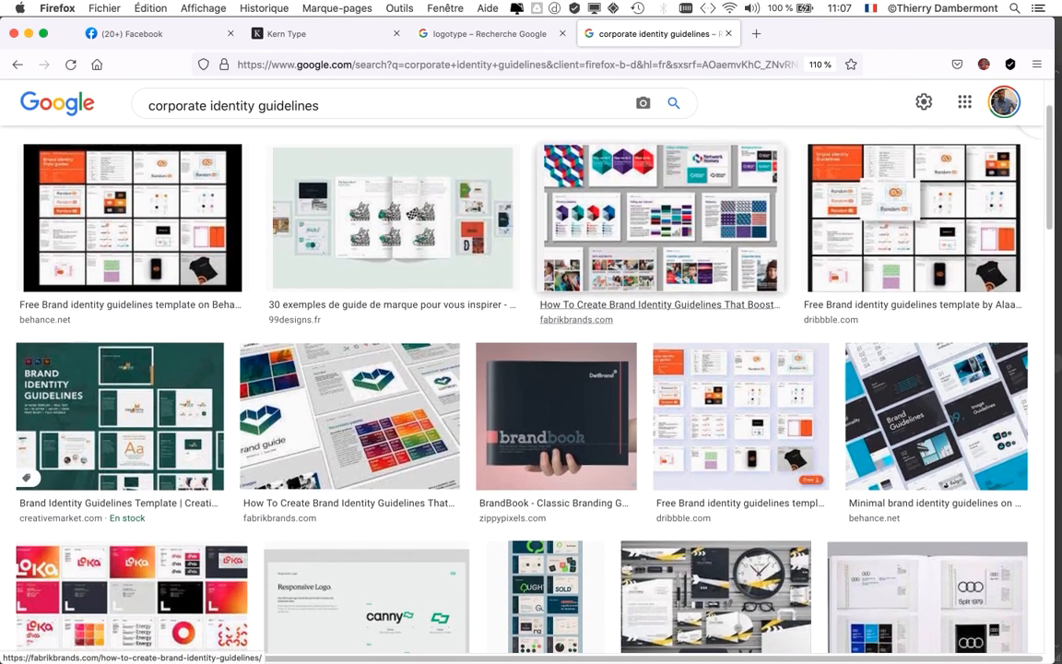
pyautogui.scroll(-3, 531, 369)
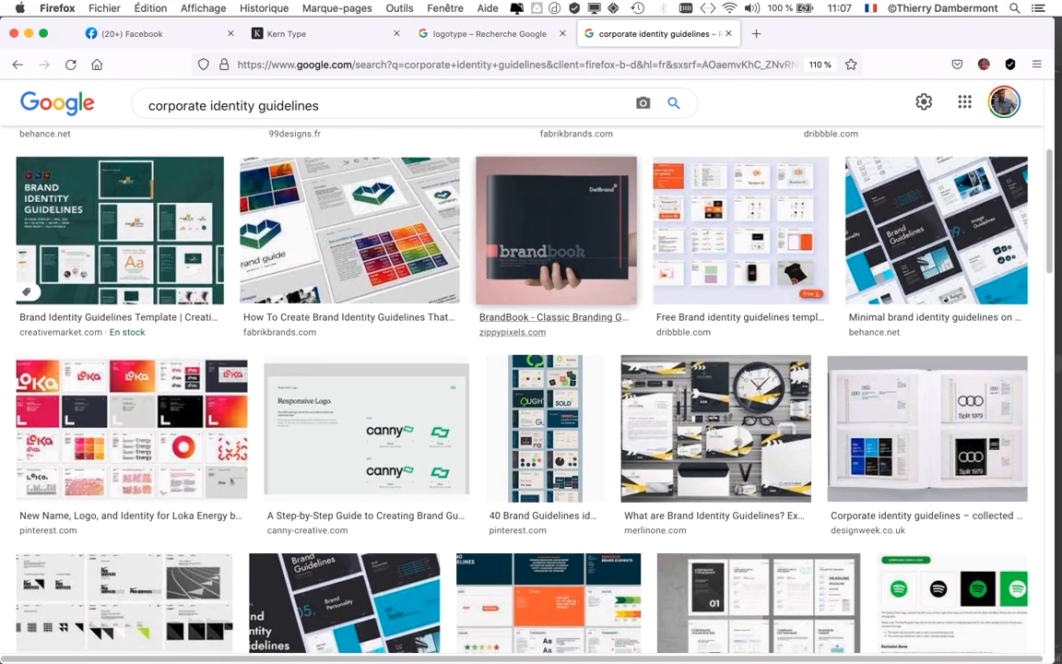
# Refine the image search to "corporate identity guidelines PDF" after browsing more of the current brand guideline examples
pyautogui.scroll(-5, 522, 387)
pyautogui.scroll(-2, 756, 175)
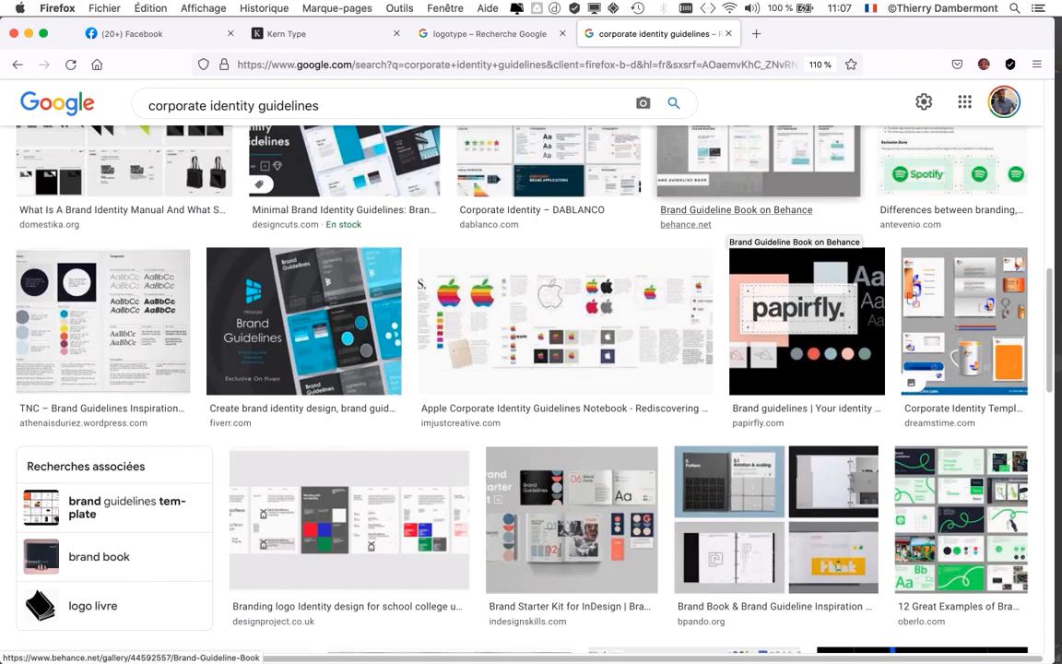
pyautogui.scroll(3, 304, 148)
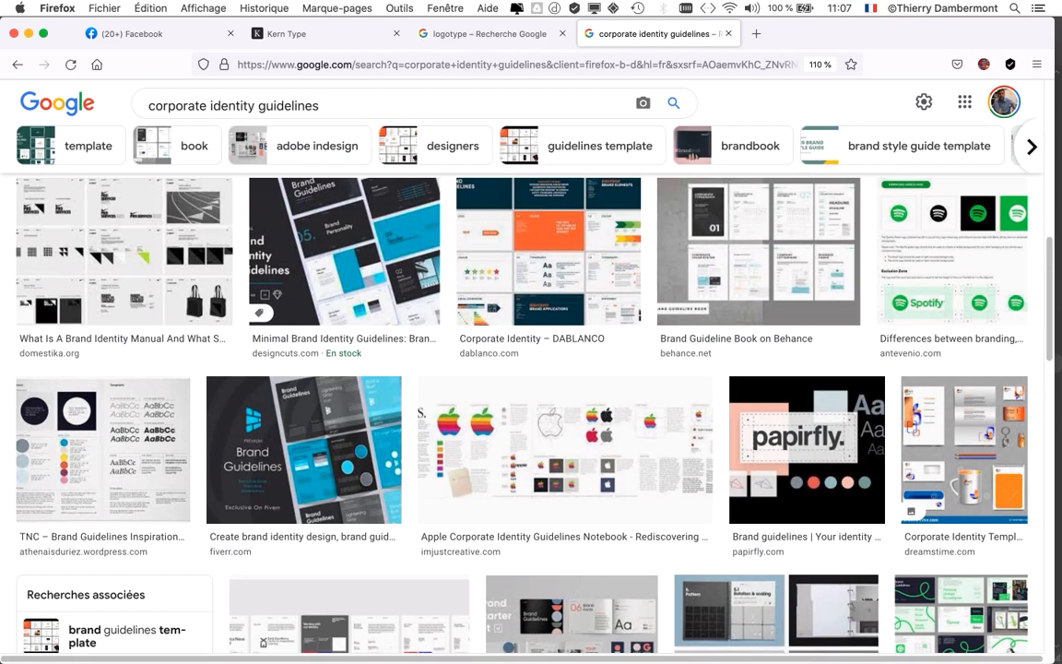
pyautogui.scroll(2, 304, 147)
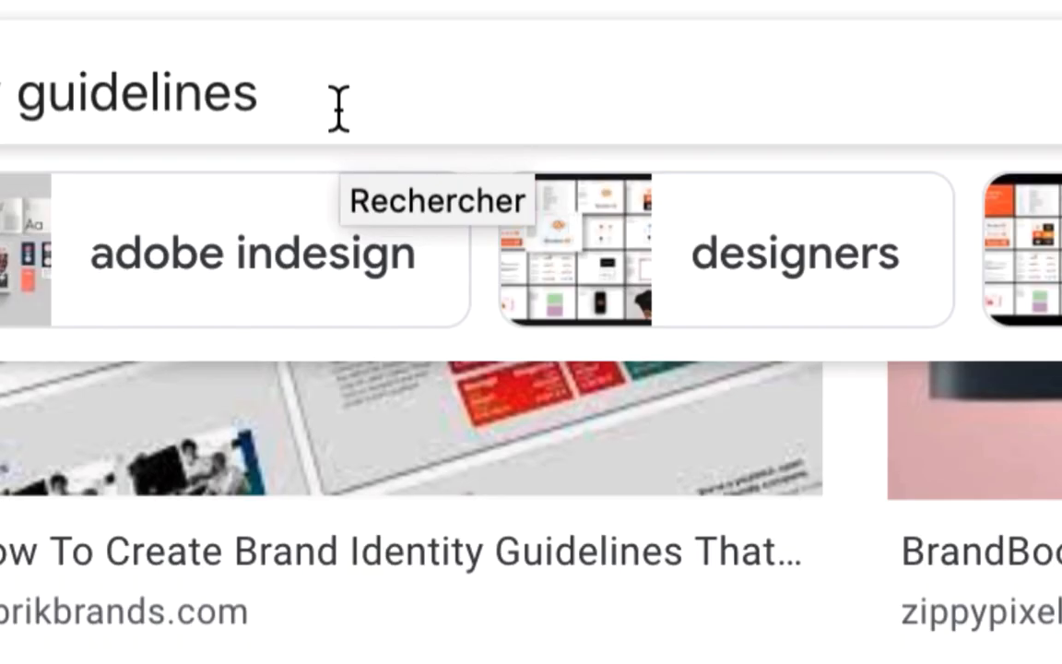
pyautogui.click(341, 110)
pyautogui.write('PDF')
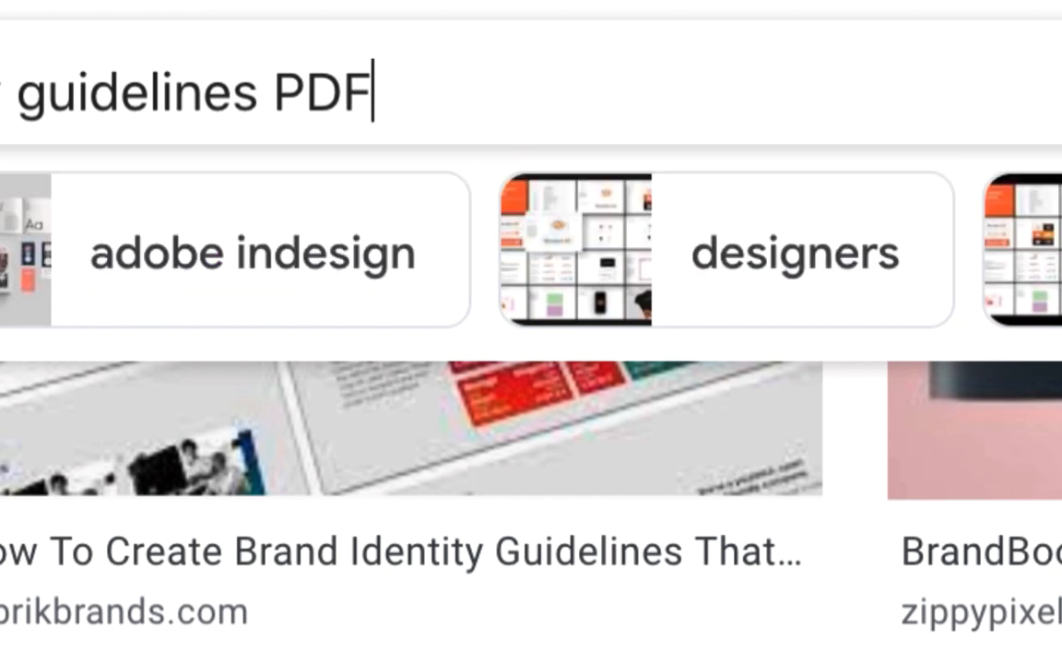
pyautogui.press('Return')
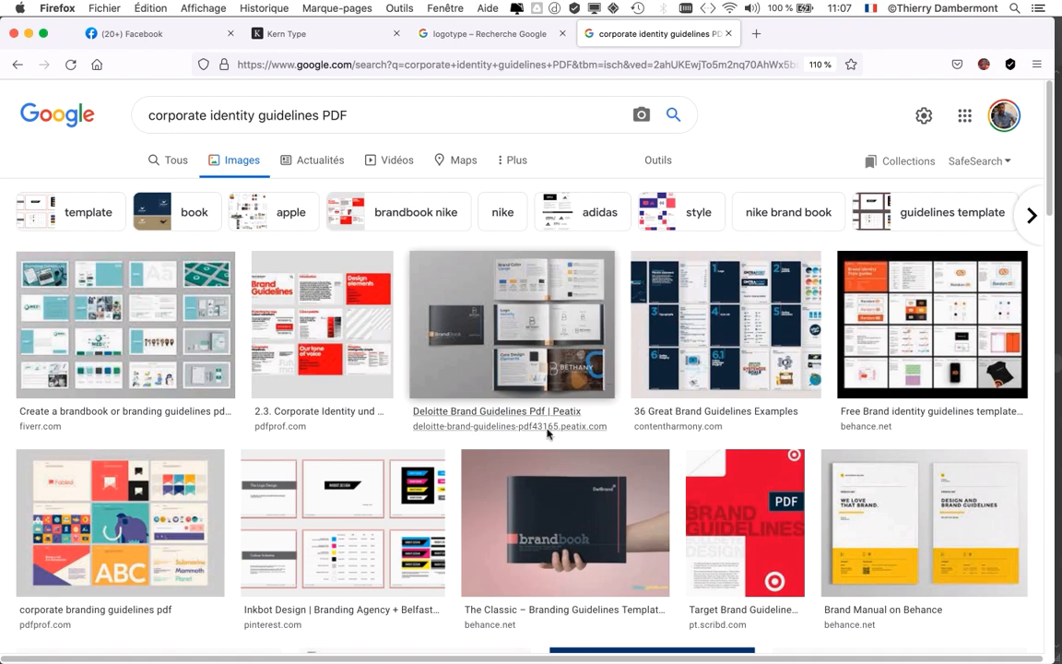
# Browse the PDF brand guideline image results, including the USA Today, Delta, Adidas and Peace Corps examples
pyautogui.scroll(-5, 550, 441)
pyautogui.scroll(-2, 530, 479)
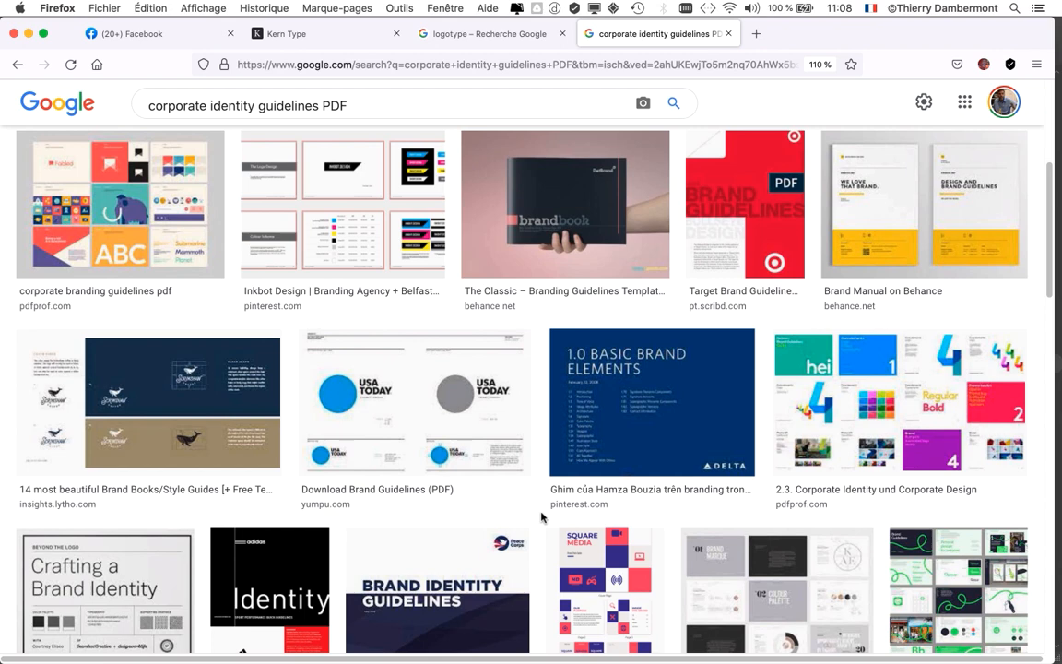
pyautogui.scroll(-3, 541, 518)
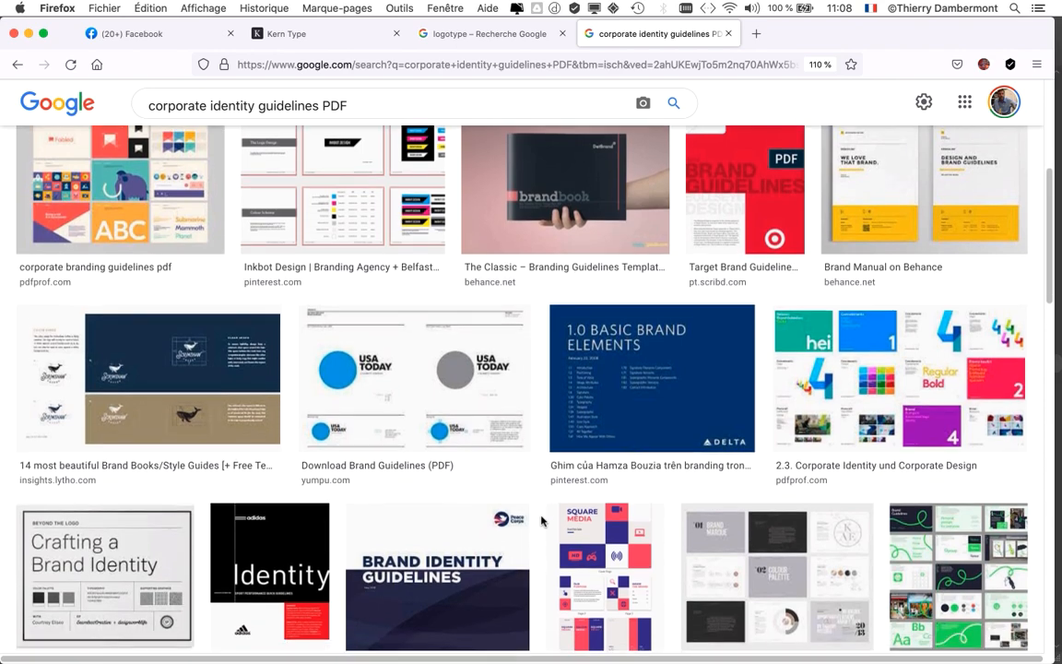
pyautogui.scroll(-1, 544, 524)
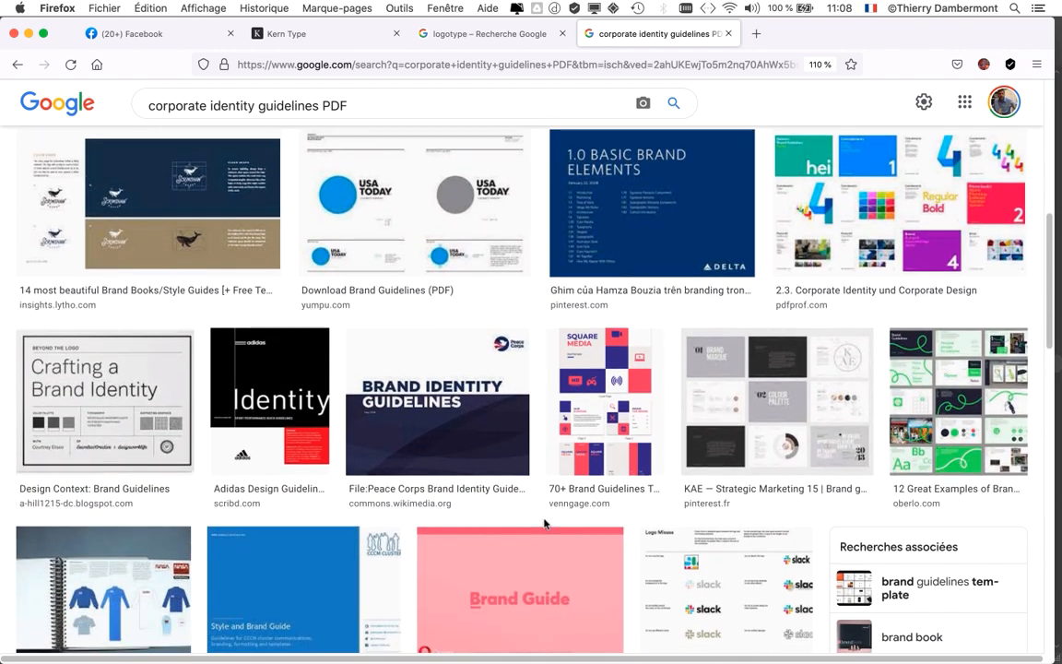
pyautogui.scroll(10, 636, 557)
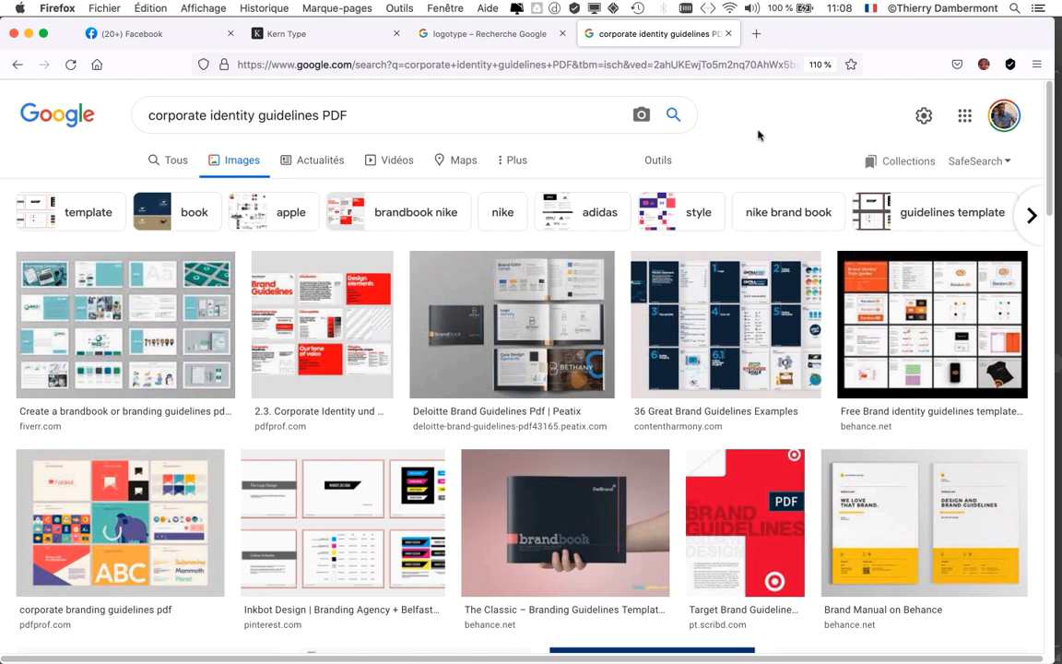
# Close the two Google search tabs, Kern Type and Facebook, and return to the Colorado document in Illustrator
pyautogui.click(729, 33)
pyautogui.click(563, 33)
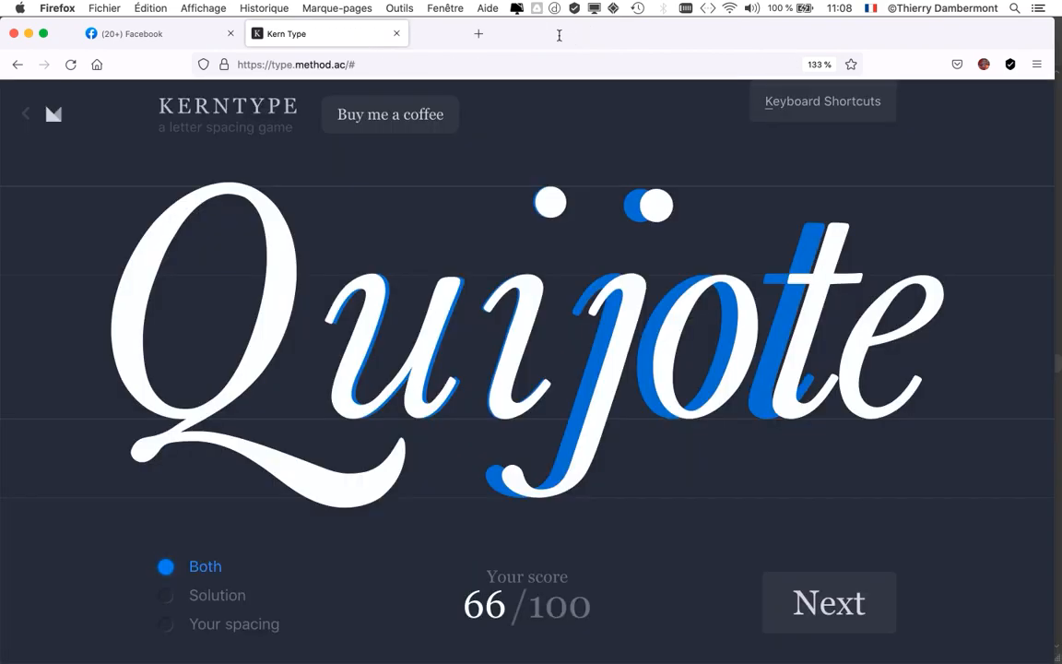
pyautogui.click(397, 33)
pyautogui.click(231, 33)
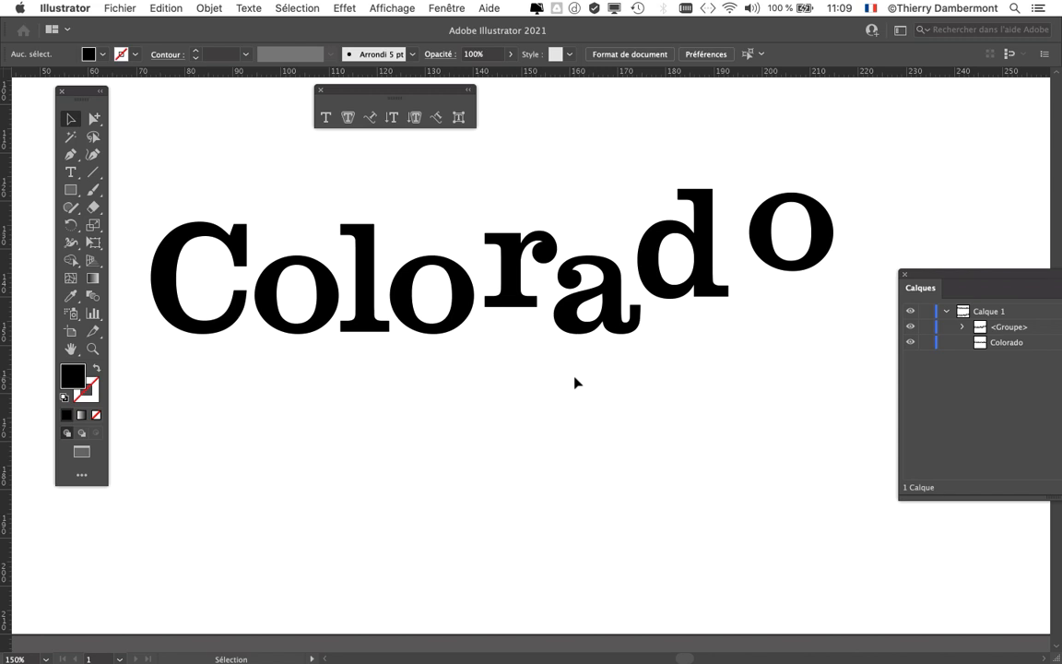
# Save the document as a new version named "intro texte - 05.ai", keeping the default Illustrator 2020 format options
pyautogui.click(120, 8)
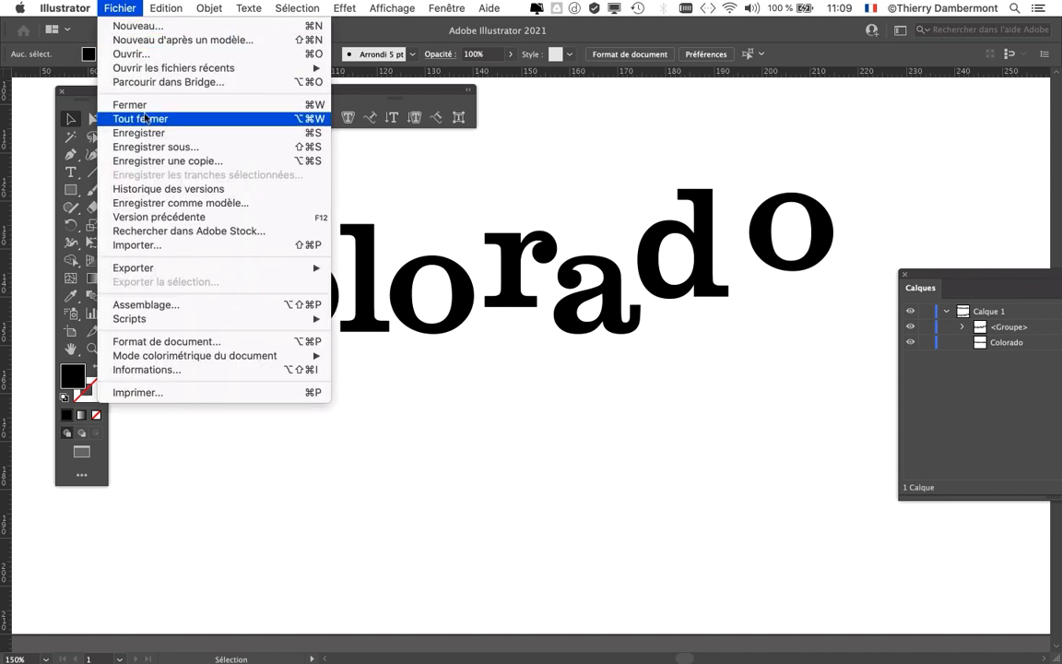
pyautogui.click(160, 148)
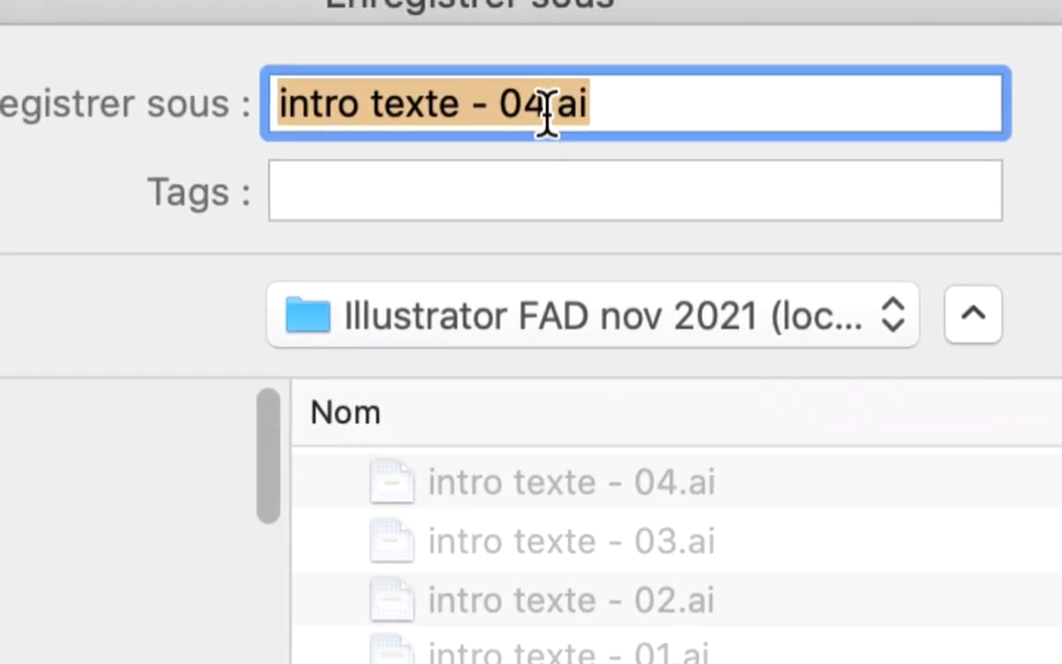
pyautogui.click(547, 115)
pyautogui.hotkey('shift', 'Left')
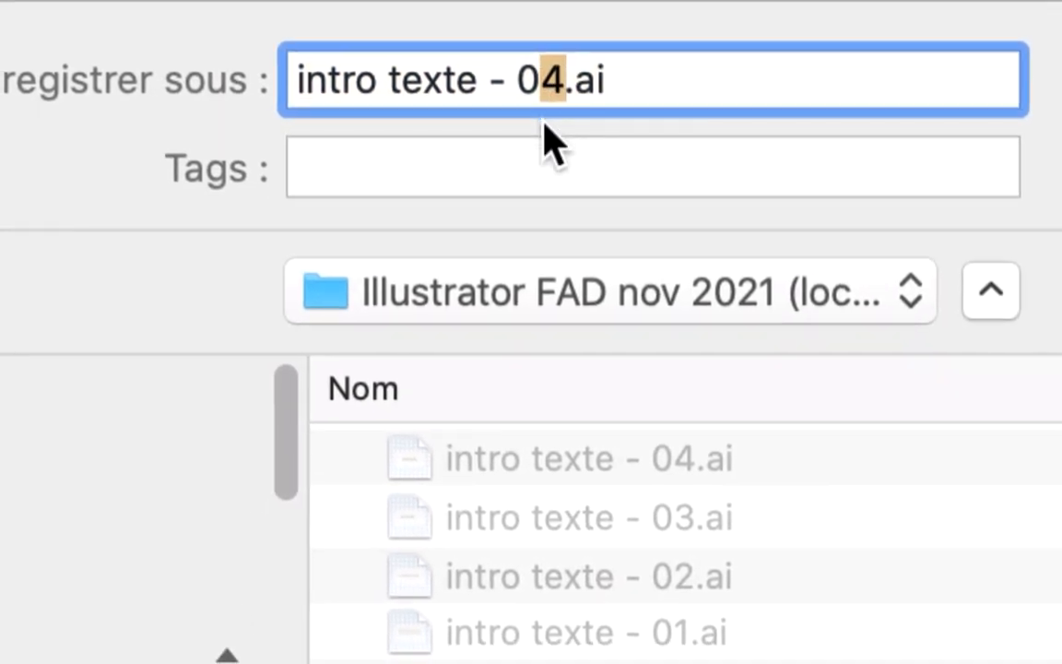
pyautogui.write('5')
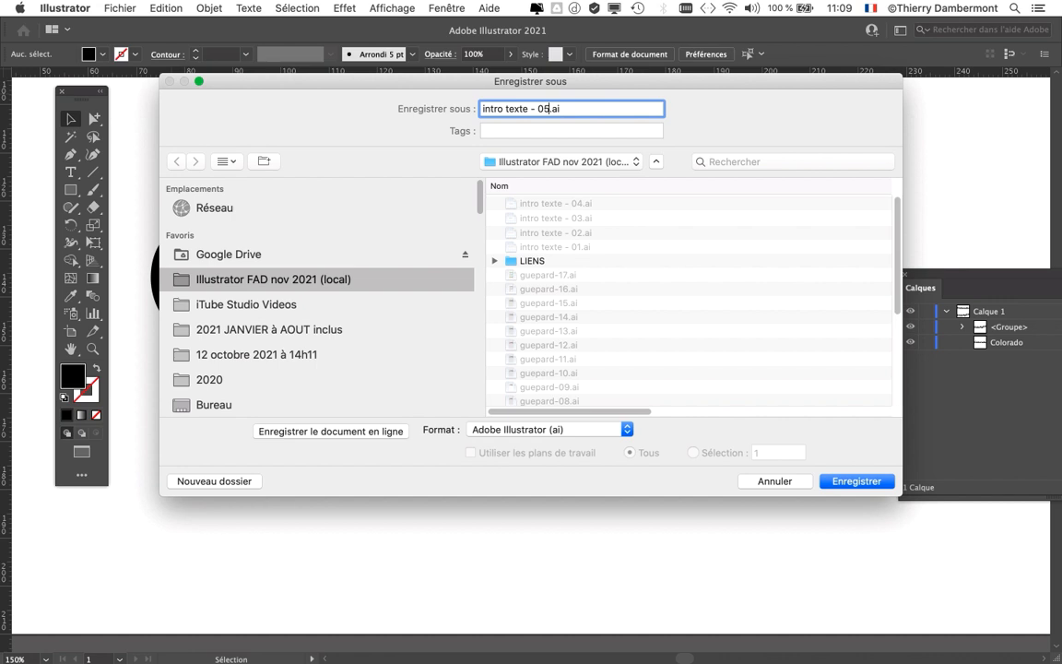
pyautogui.press('Return')
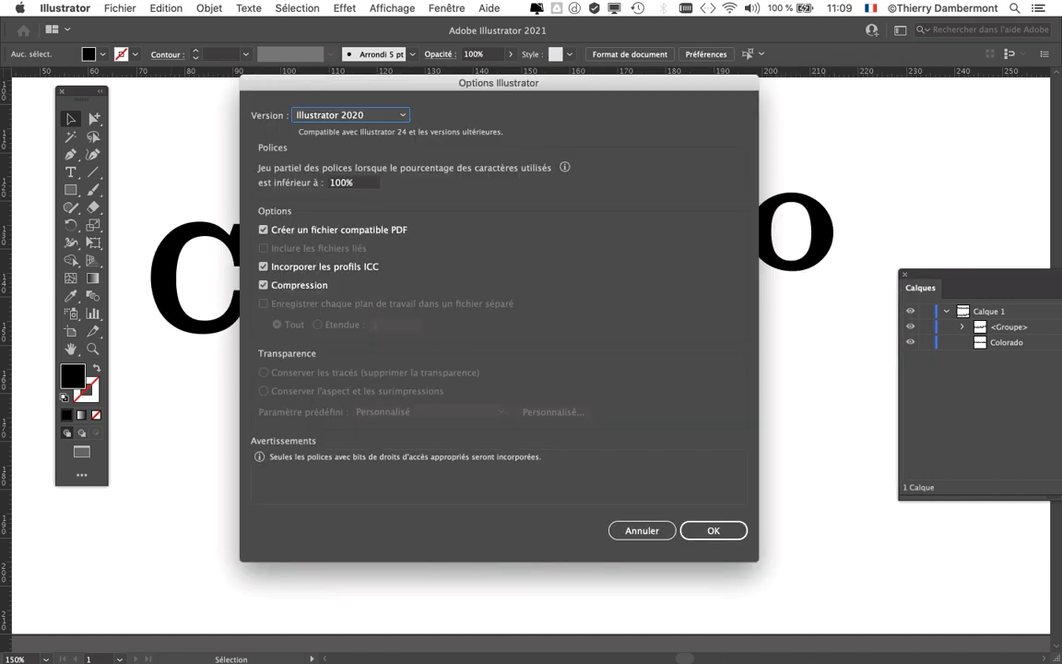
pyautogui.press('Return')
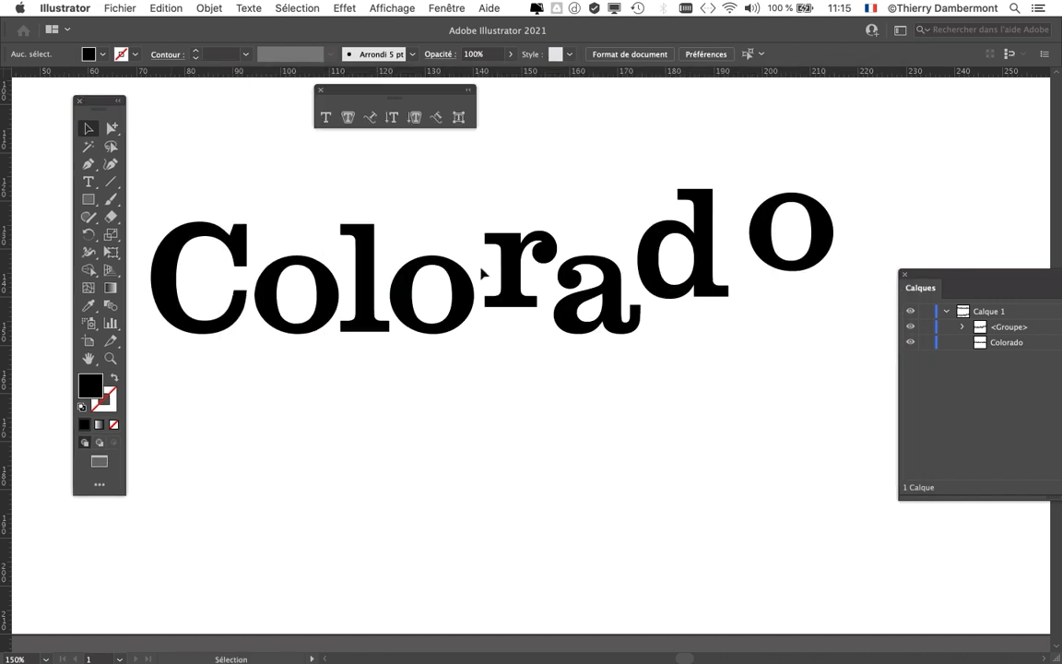
# Move the outlined "Colorado" with the staggered letters down near the lower edge of the artboard
pyautogui.press('super+1')
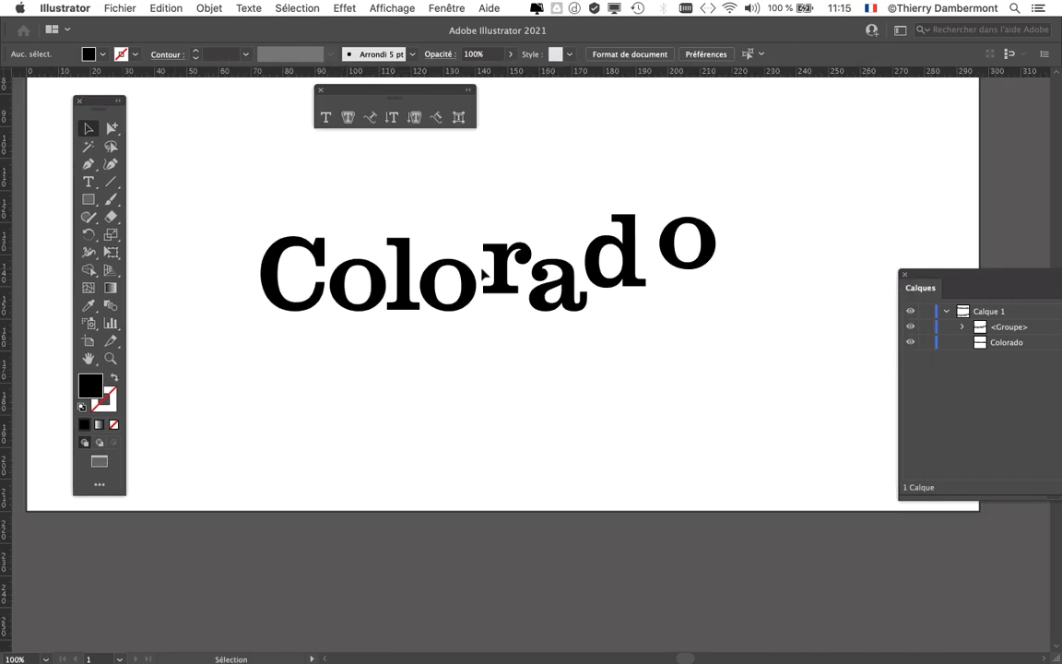
pyautogui.press('super+minus')
pyautogui.moveTo(517, 257); pyautogui.dragTo(508, 335)
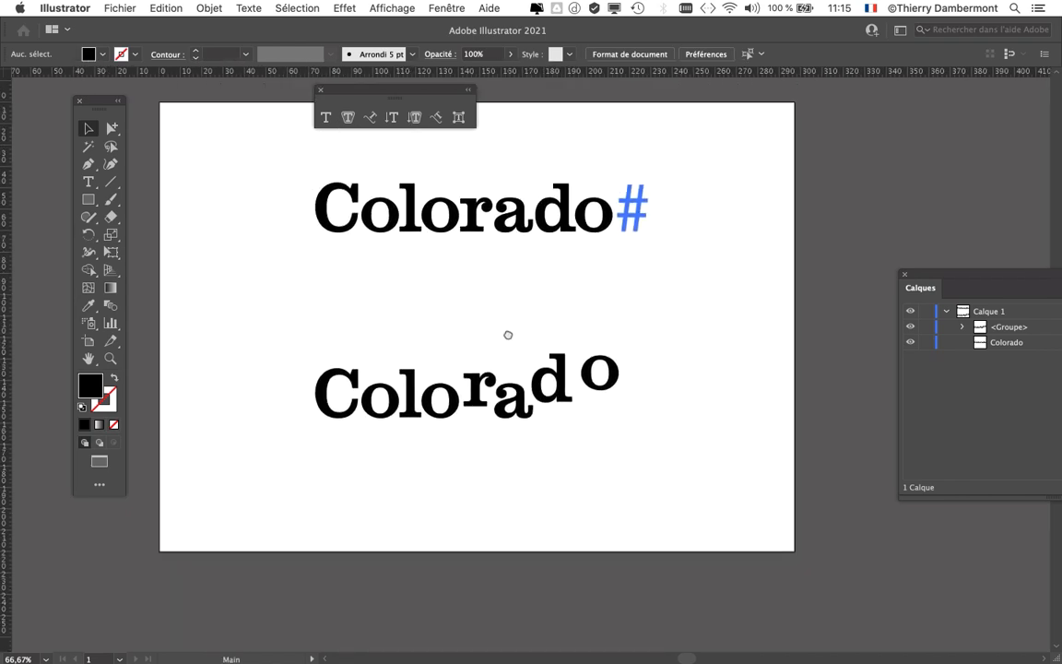
pyautogui.moveTo(298, 347); pyautogui.dragTo(628, 441)
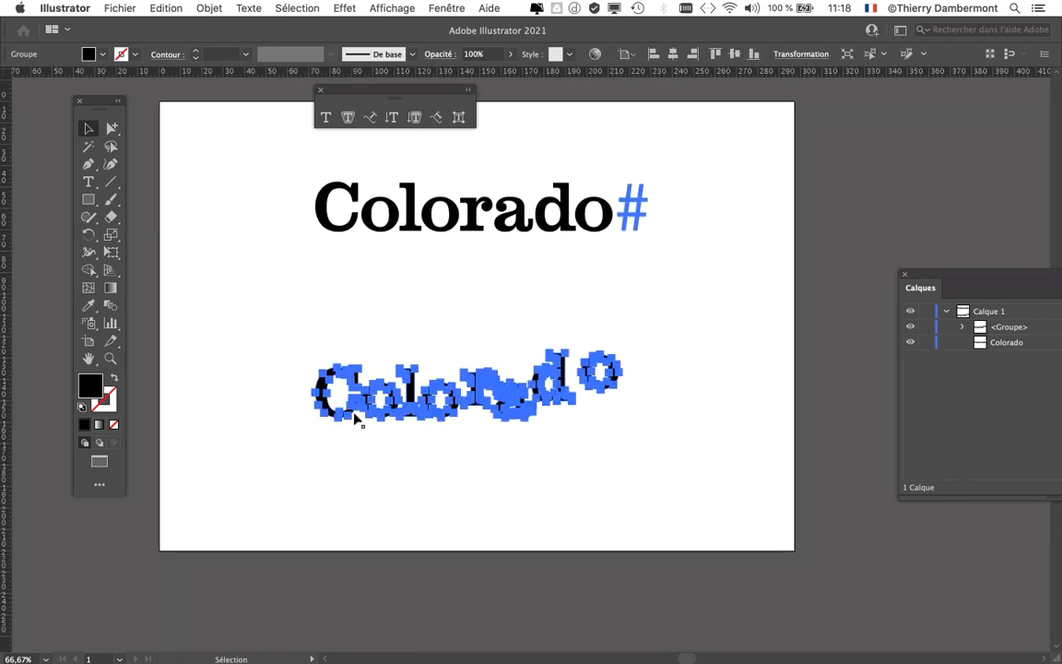
pyautogui.moveTo(348, 379); pyautogui.dragTo(360, 492)
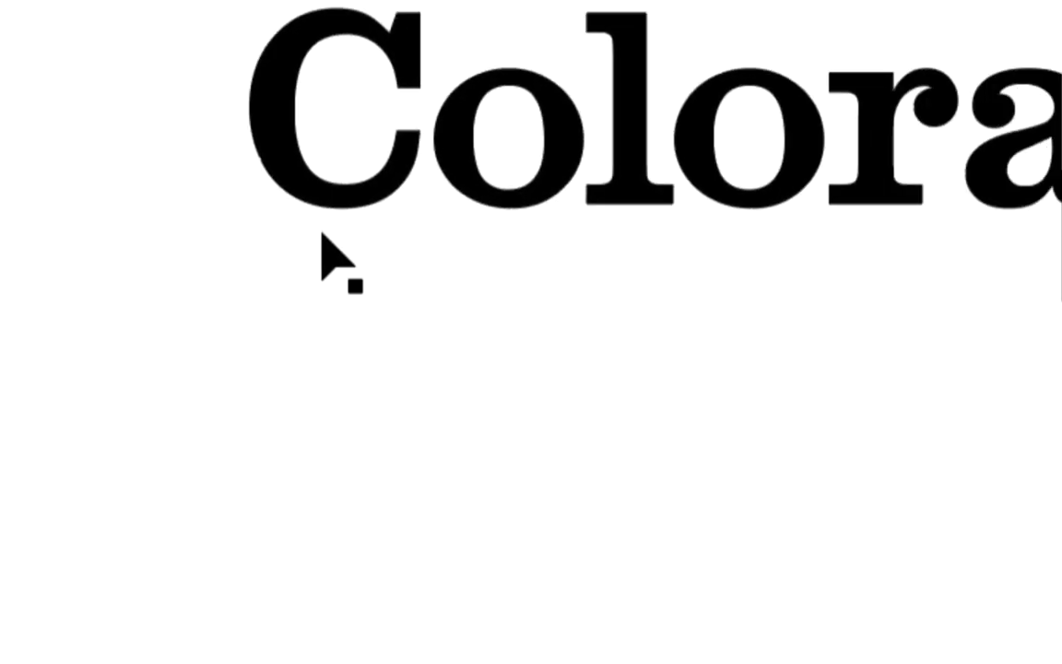
# Duplicate the live "Colorado" text straight down into the space between the original and the staggered version
pyautogui.click(590, 216)
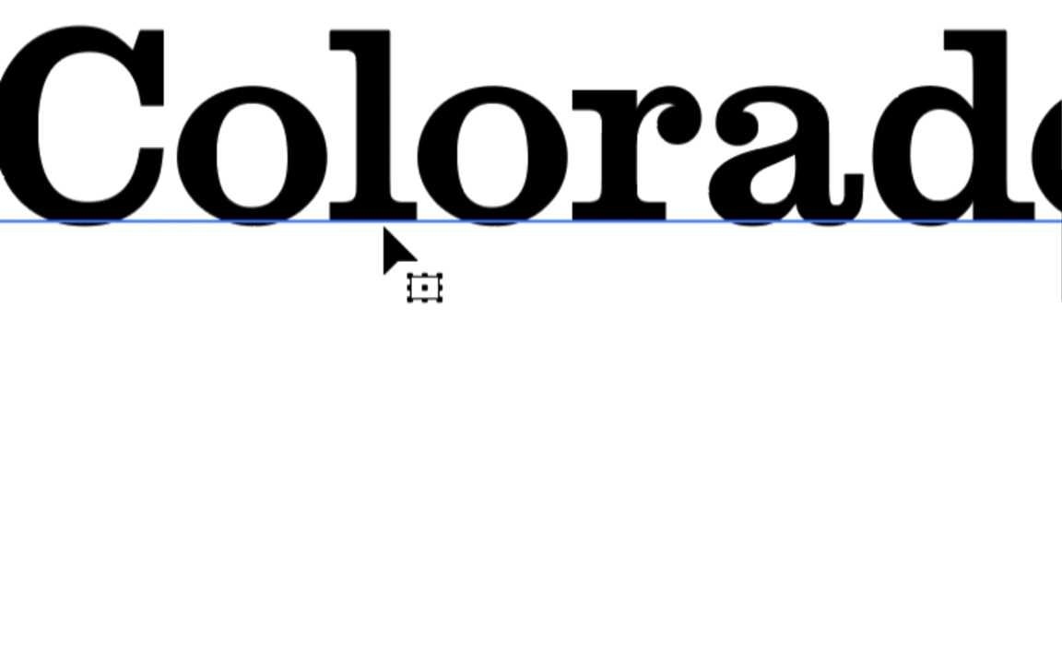
pyautogui.press('Down')
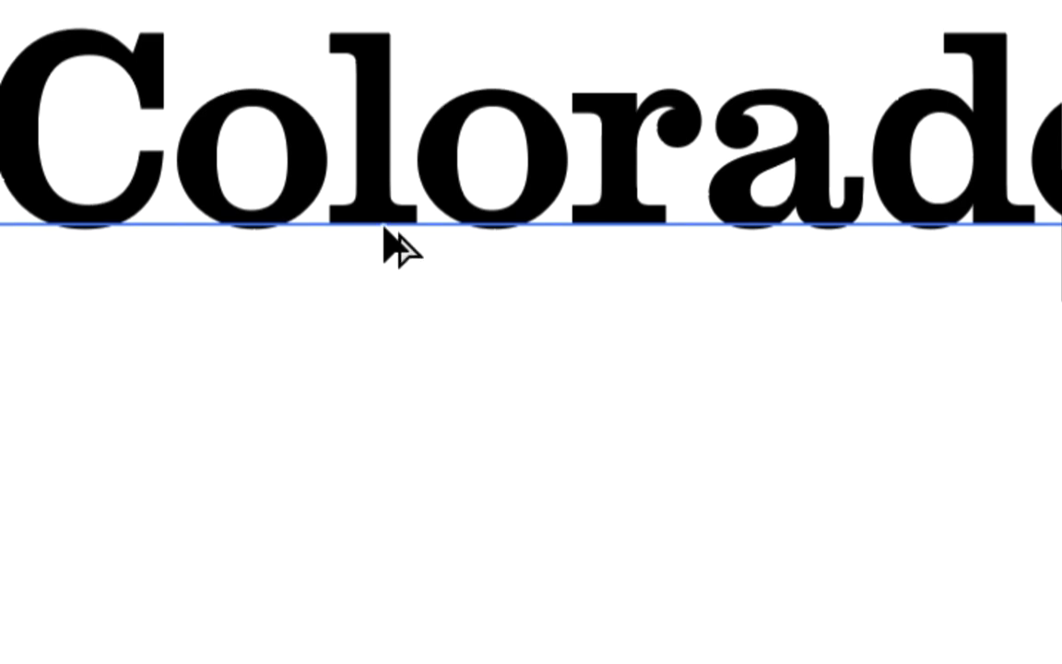
pyautogui.moveTo(384, 227); pyautogui.dragTo(391, 336)
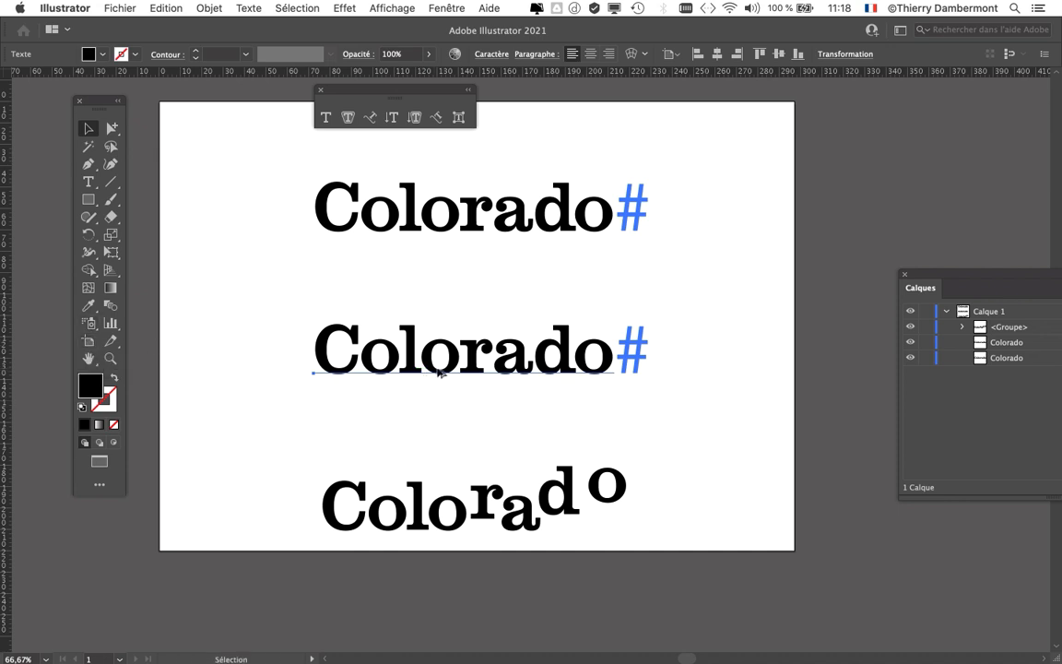
# Convert the duplicated "Colorado" text to outlines with Vectoriser
pyautogui.scroll(3, 433, 372)
pyautogui.moveTo(97, 101); pyautogui.dragTo(76, 101)
pyautogui.click(202, 7)
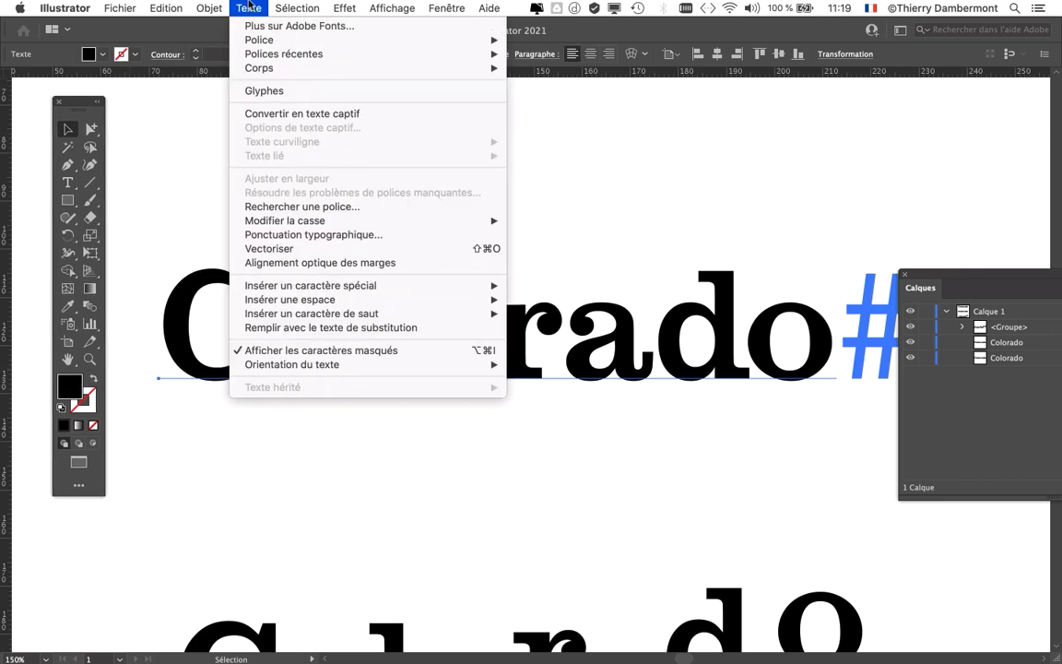
pyautogui.click(270, 248)
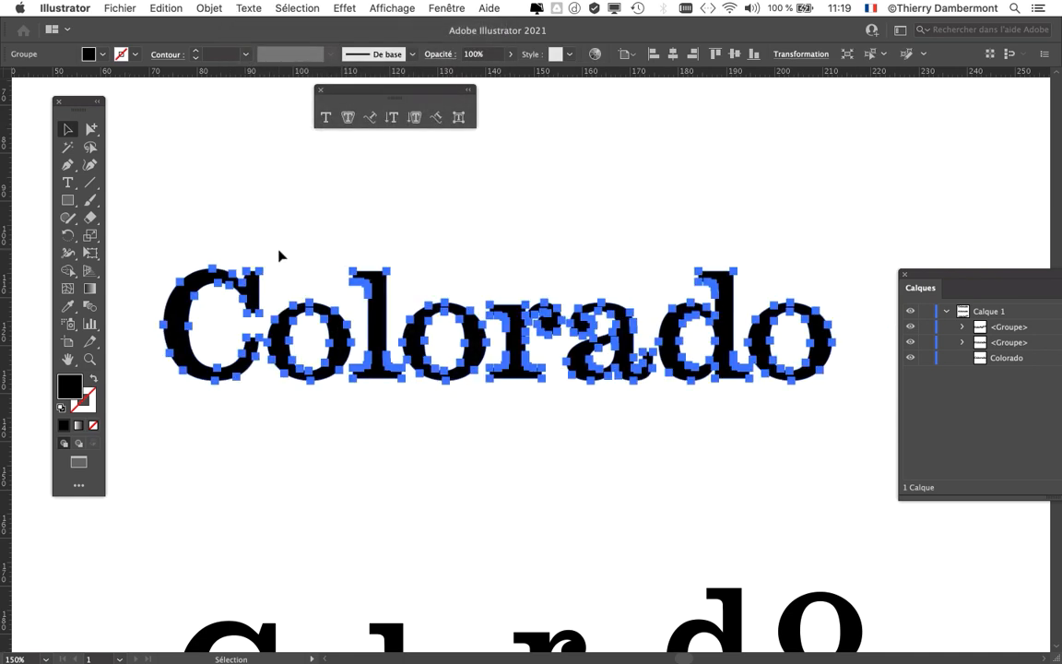
# Activate the Group Selection tool (Sélection directe progressive) and arrange the tools and a resized Calques panel clear of the lettering
pyautogui.moveTo(920, 287); pyautogui.dragTo(971, 302)
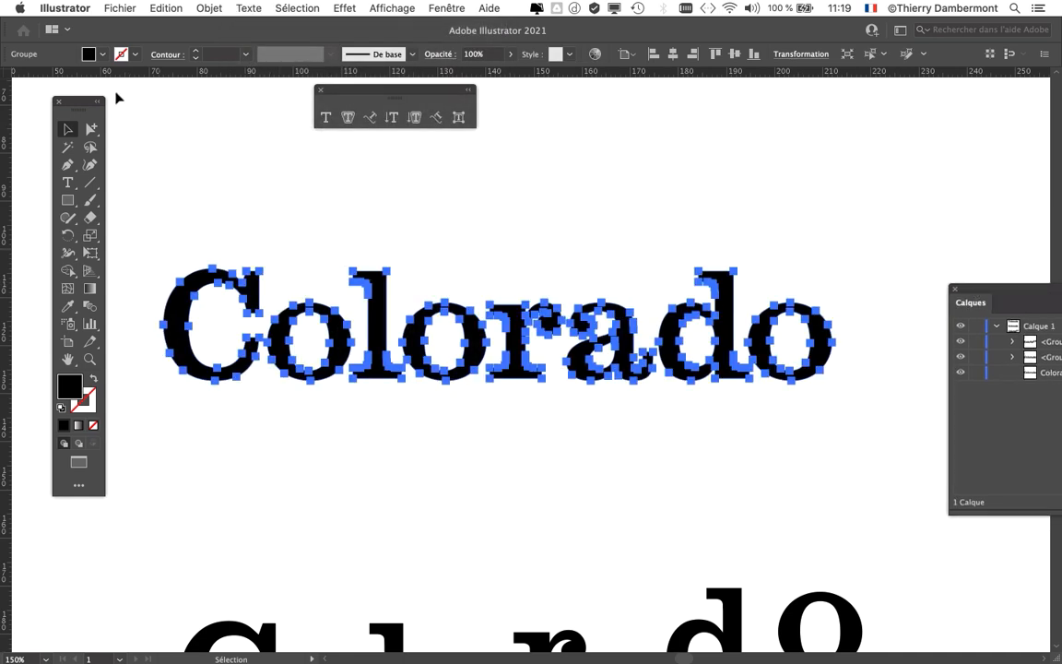
pyautogui.moveTo(65, 100); pyautogui.dragTo(53, 95)
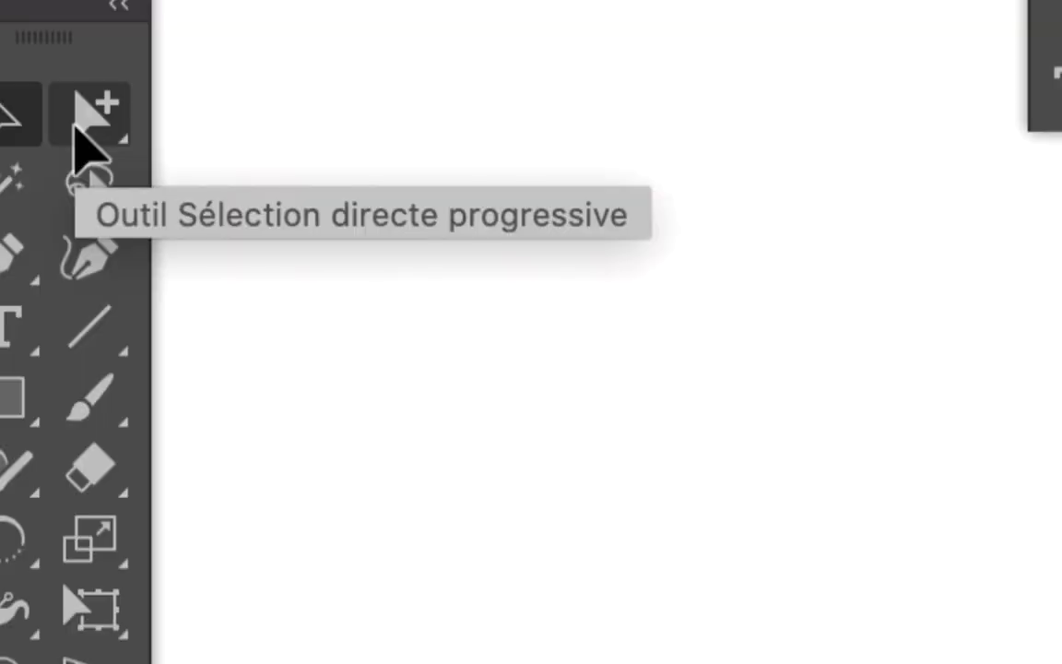
pyautogui.click(78, 129)
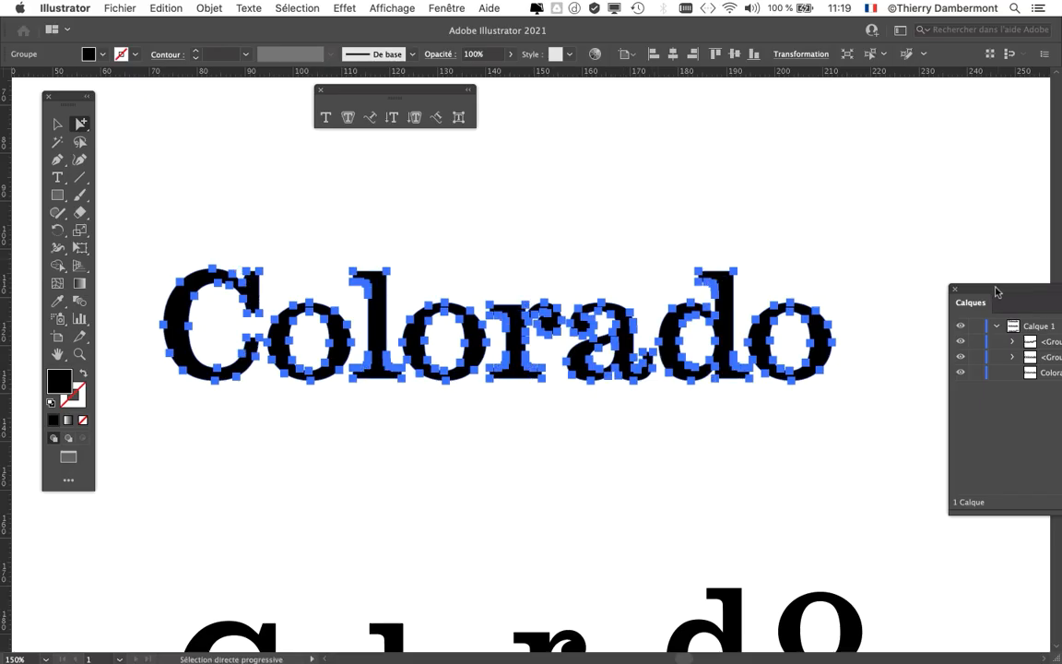
pyautogui.moveTo(996, 292); pyautogui.dragTo(750, 161)
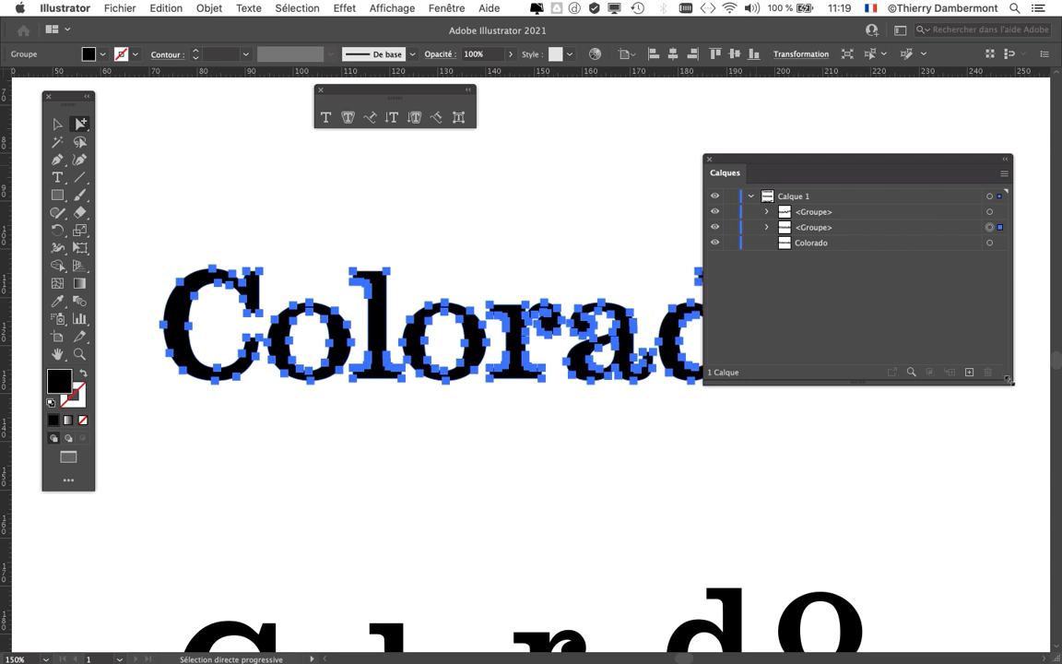
pyautogui.moveTo(1008, 378); pyautogui.dragTo(925, 350)
pyautogui.moveTo(742, 159); pyautogui.dragTo(857, 92)
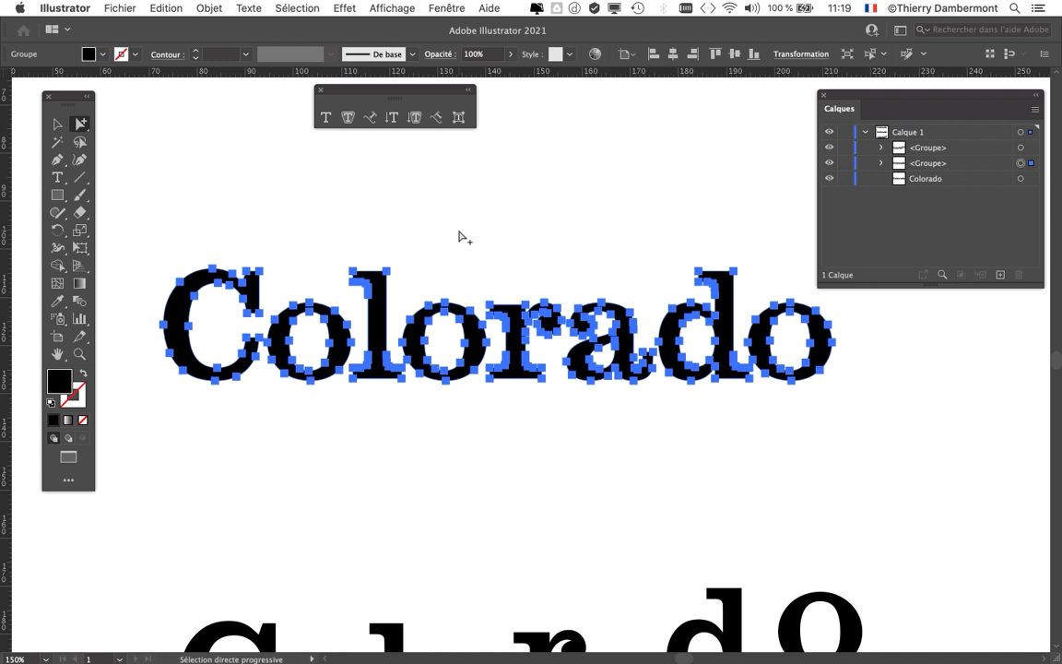
# Select only the "l" of the middle outlined "Colorado" and raise it well above the baseline
pyautogui.click(463, 238)
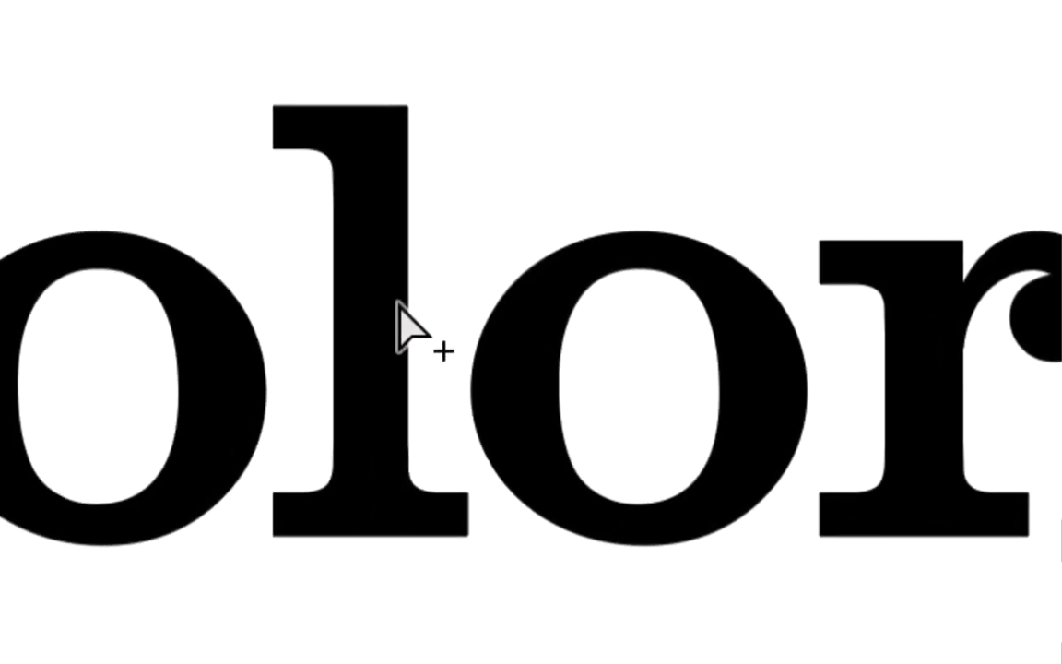
pyautogui.click(400, 305)
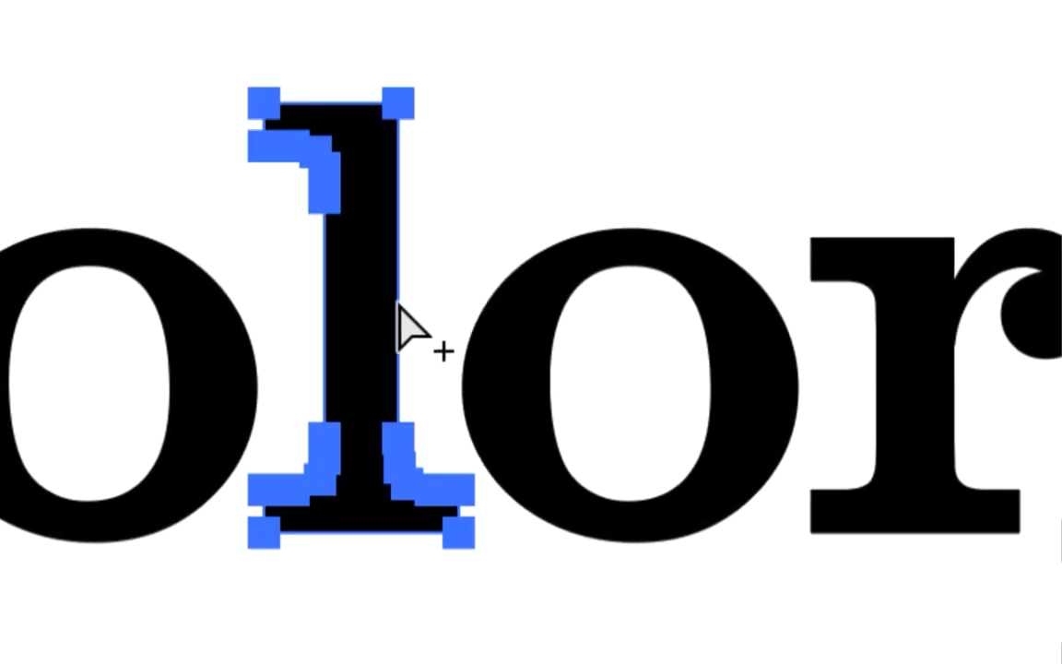
pyautogui.moveTo(401, 304); pyautogui.dragTo(401, 250)
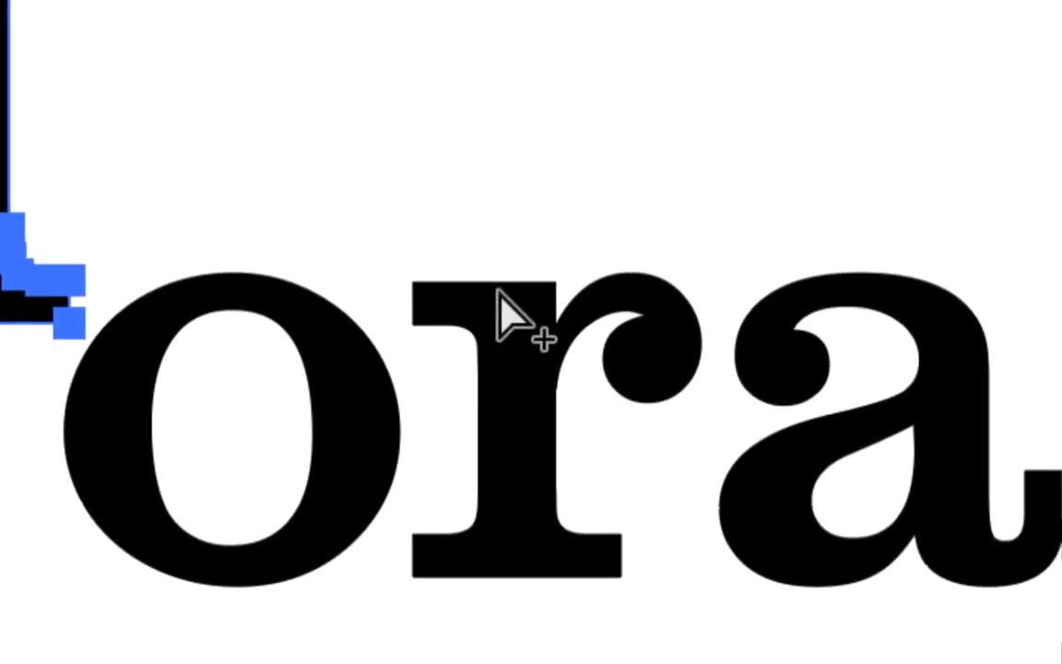
# Extend the selection from the "r" to the whole outlined word with Sélection directe progressive, and clear it
pyautogui.click(498, 293)
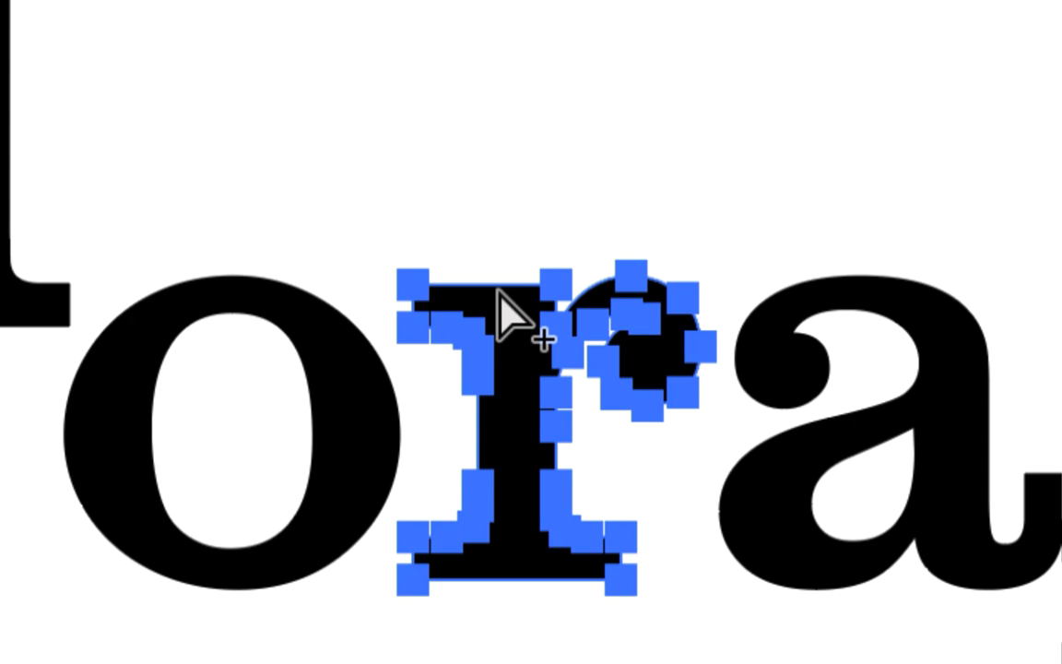
pyautogui.hotkey('ctrl', 'a')
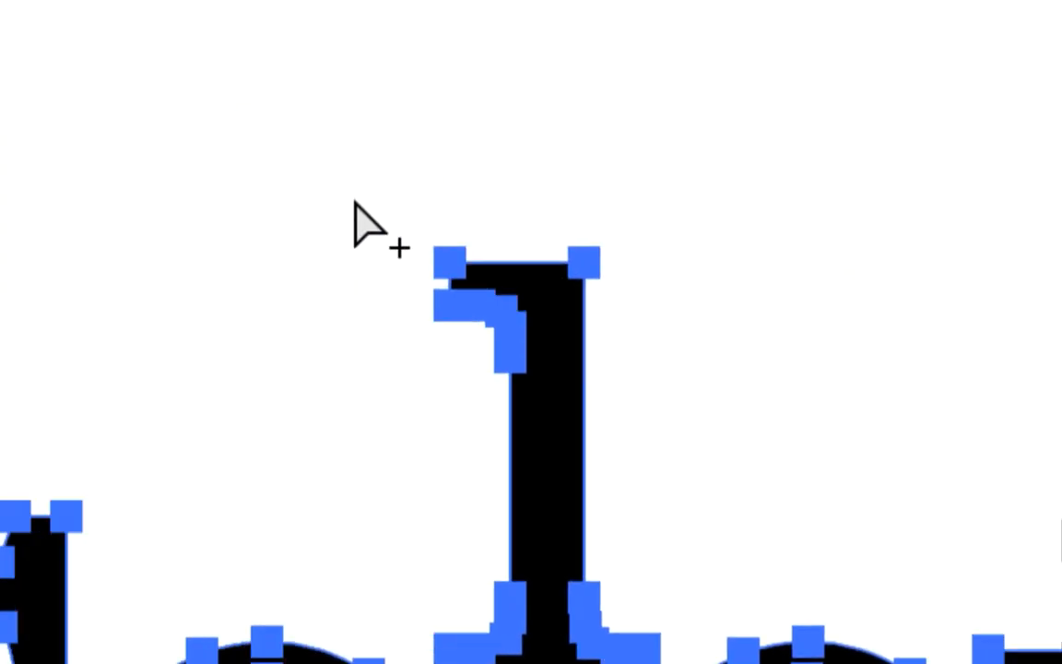
pyautogui.click(157, 166)
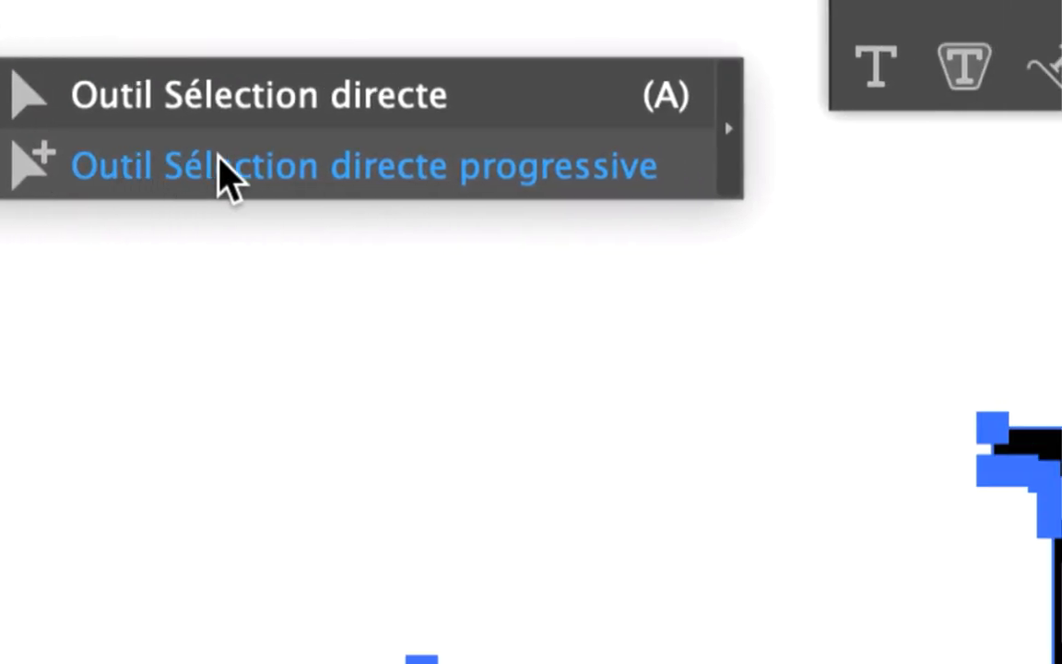
pyautogui.click(221, 170)
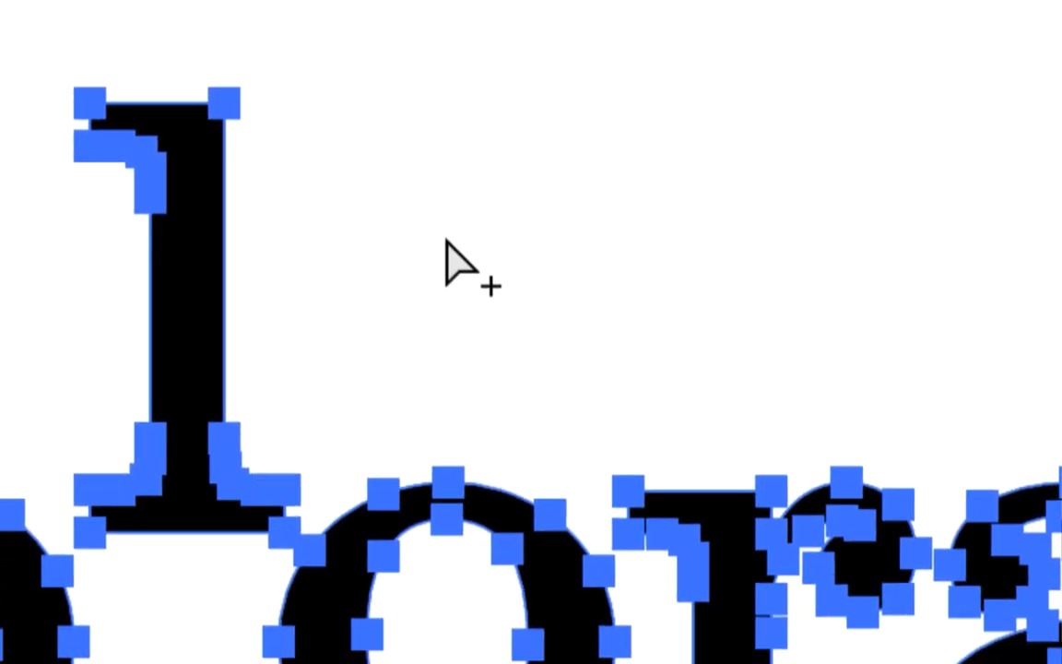
pyautogui.click(445, 242)
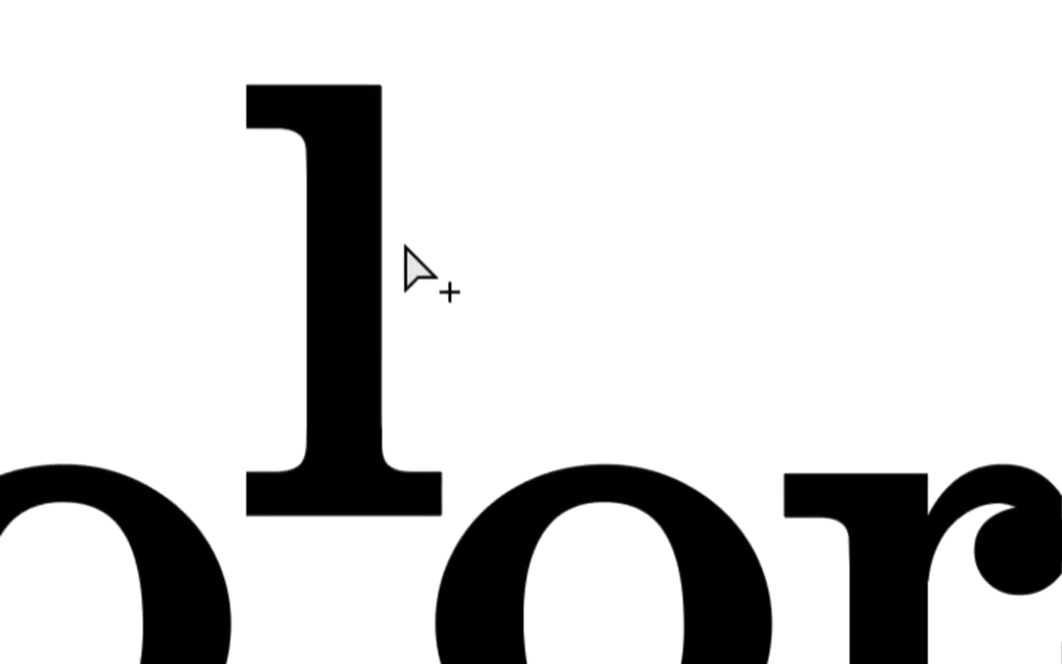
# Select the raised "l", extend the selection to its whole group of letters, and deselect everything
pyautogui.click(401, 247)
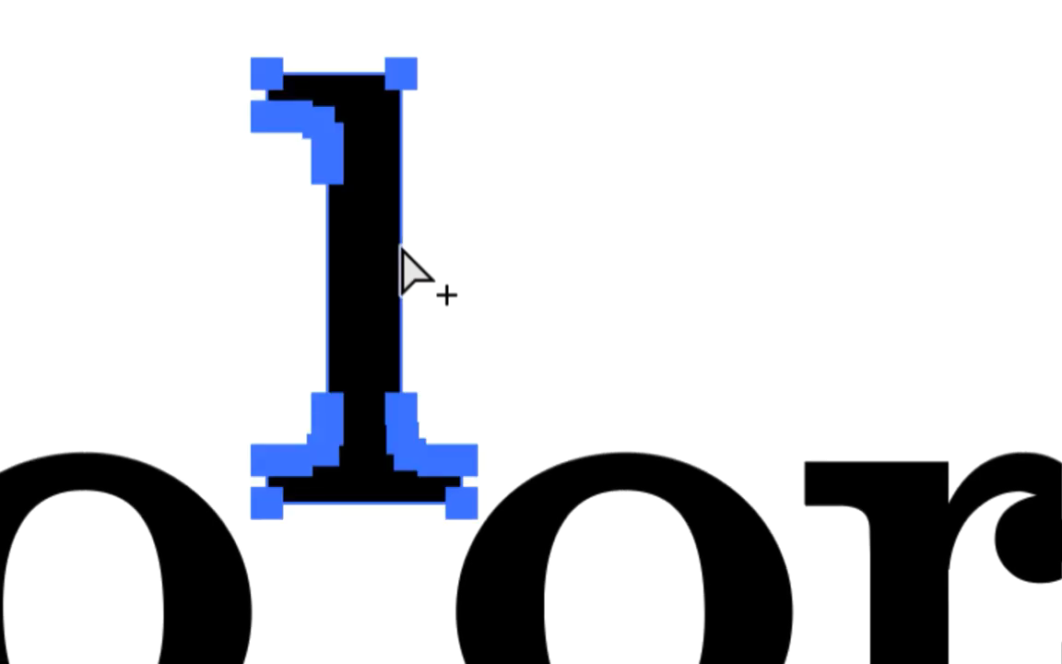
pyautogui.hotkey('ctrl', 'a')
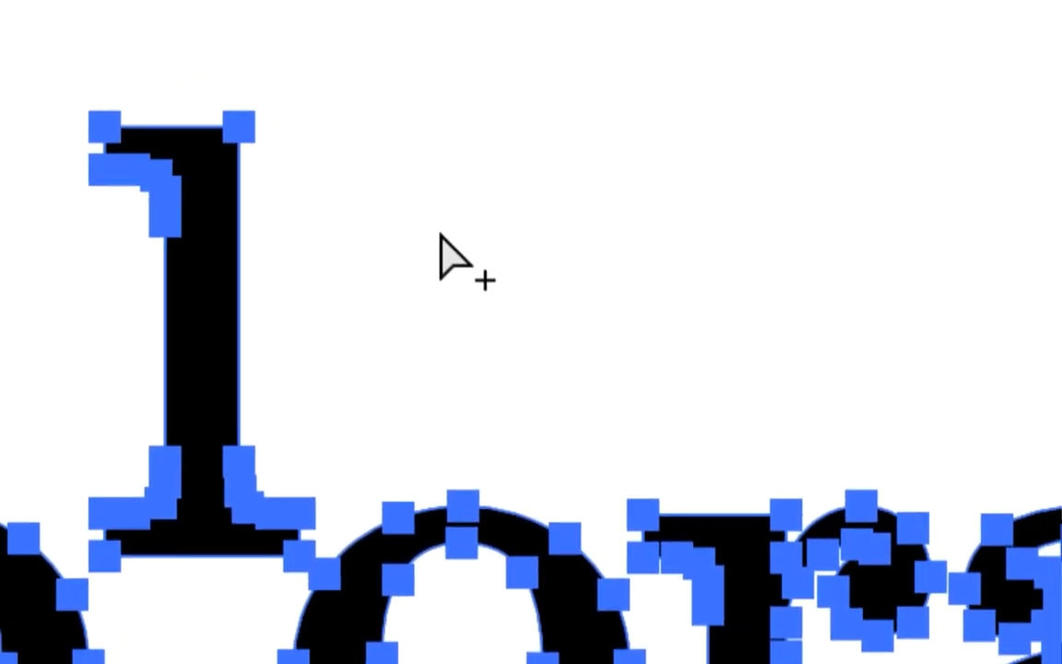
pyautogui.click(441, 235)
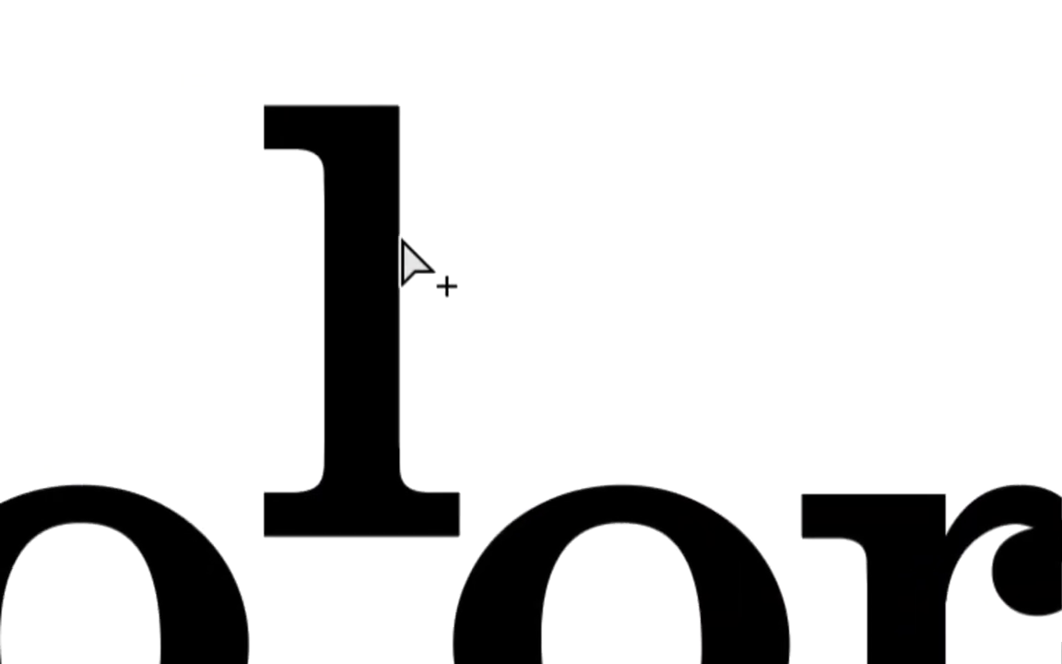
# Fine-tune the vertical position of the raised "l" and raise the "r" above the baseline
pyautogui.click(401, 240)
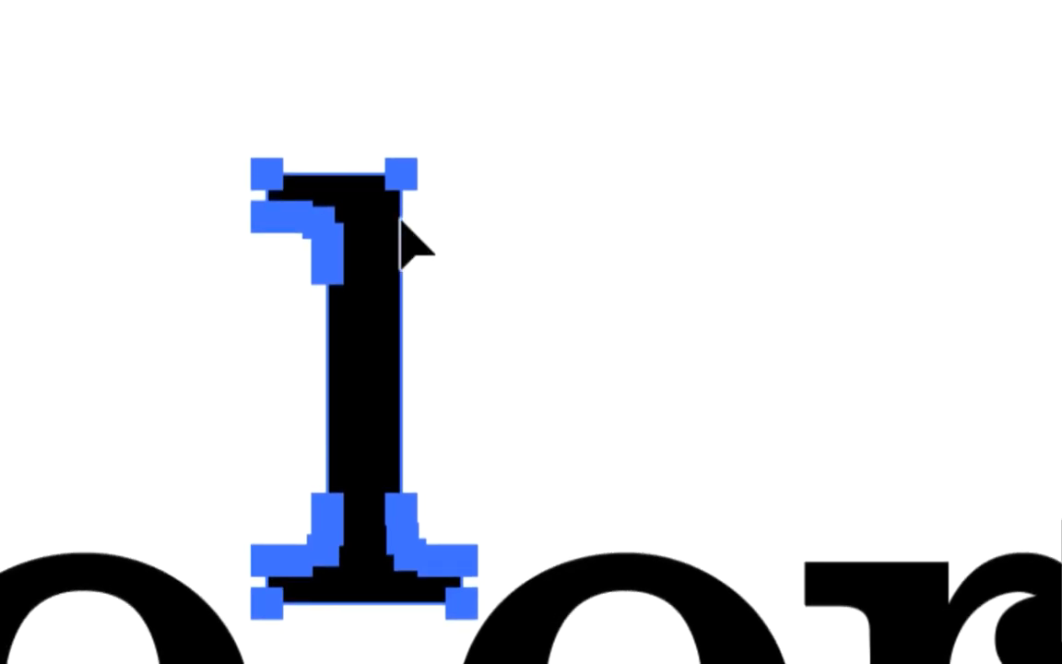
pyautogui.click(403, 225)
pyautogui.moveTo(392, 267); pyautogui.dragTo(399, 221)
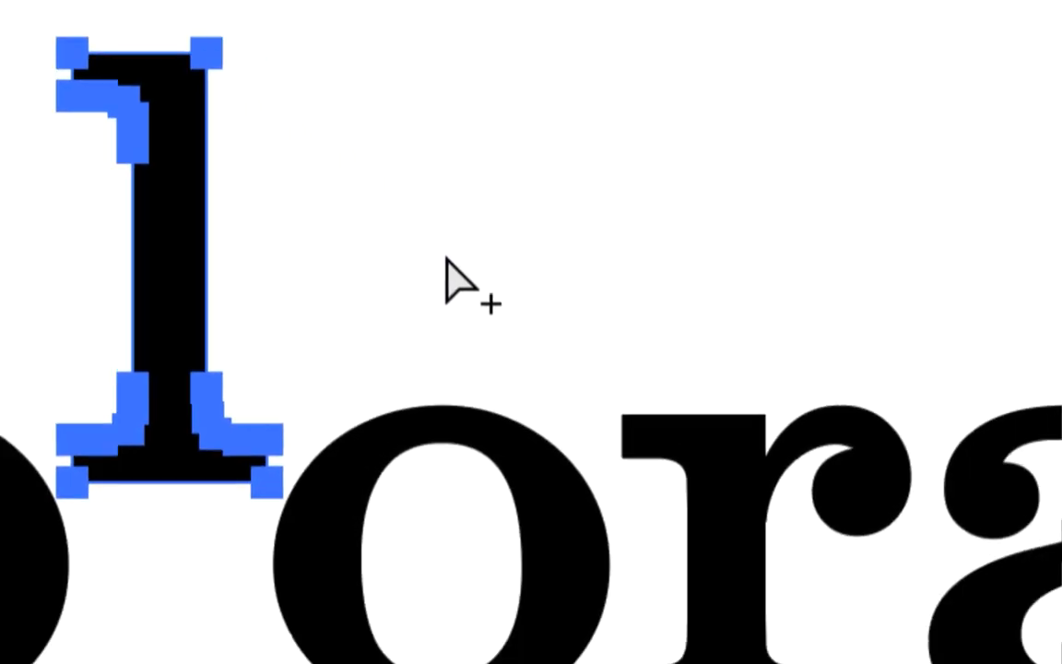
pyautogui.click(498, 314)
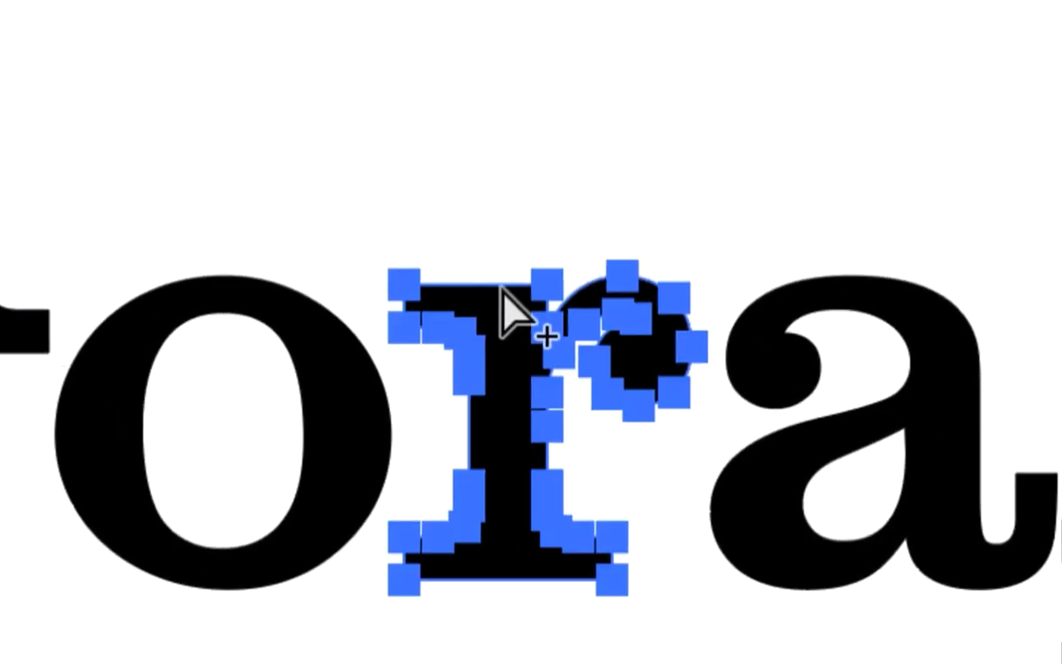
pyautogui.moveTo(510, 304); pyautogui.dragTo(509, 275)
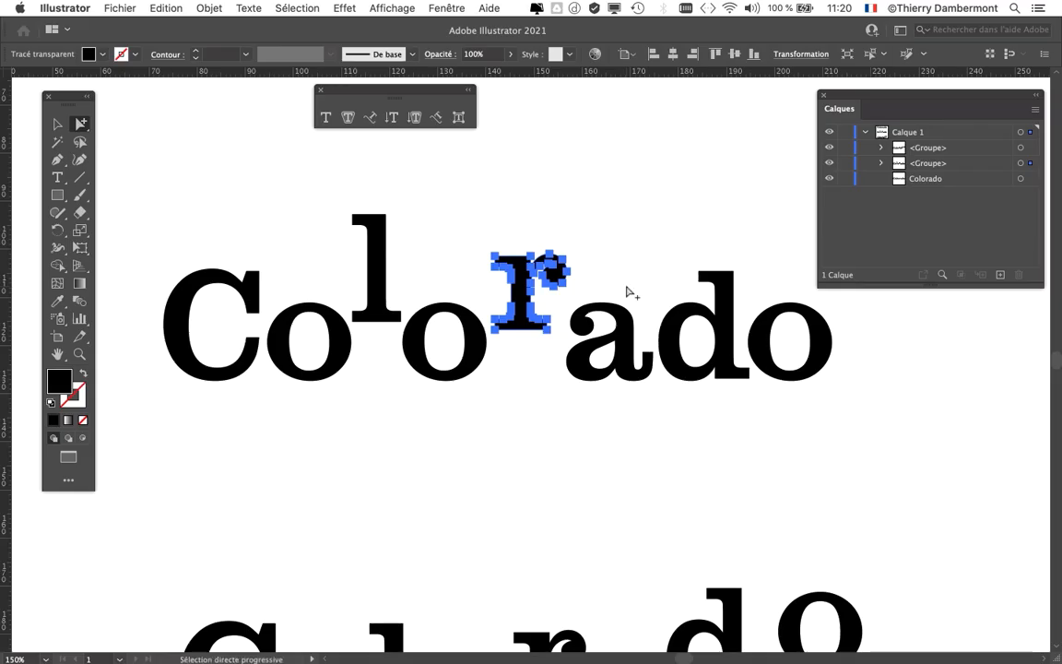
# Select the outer contour of the "a", extend the selection to its counter and the whole word, and deselect
pyautogui.moveTo(674, 333); pyautogui.dragTo(437, 322)
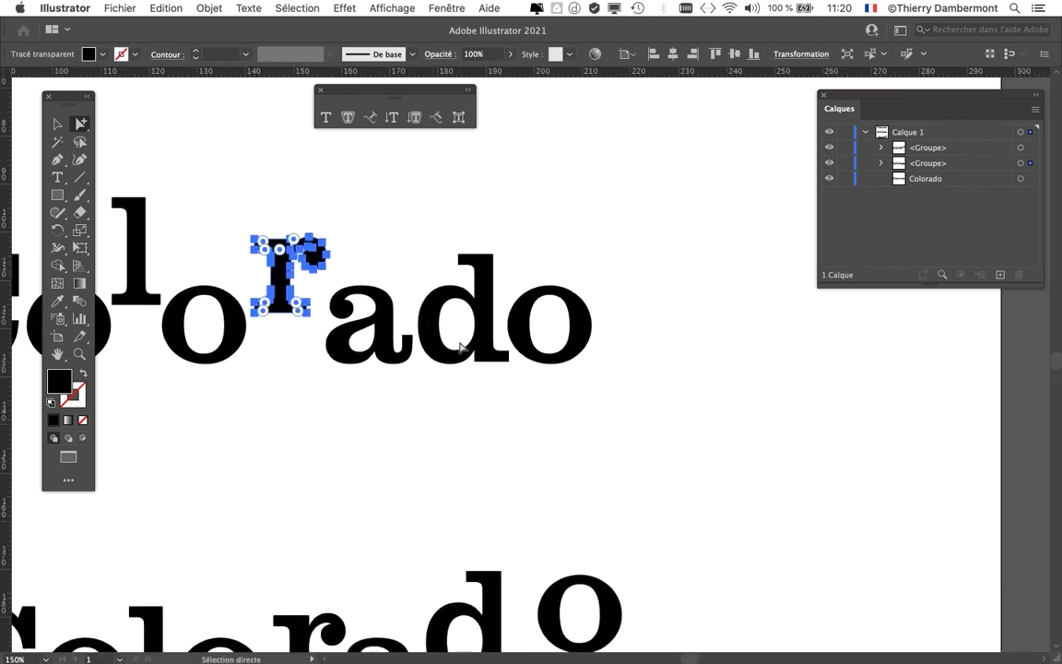
pyautogui.press('super+equal')
pyautogui.press('super+equal')
pyautogui.scroll(4, 401, 341)
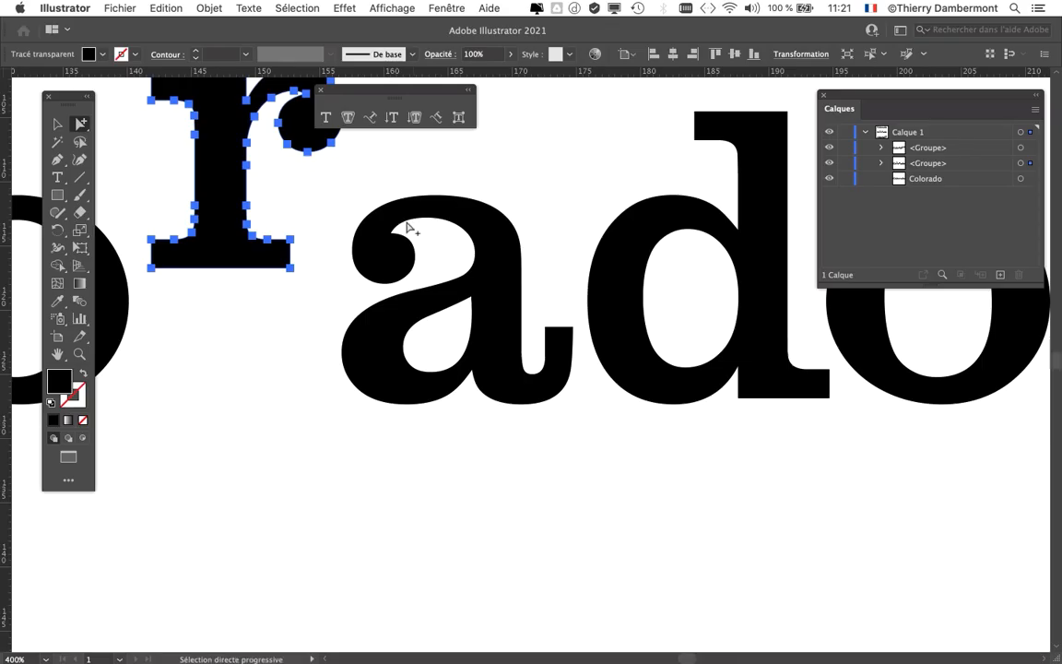
pyautogui.scroll(3, 408, 228)
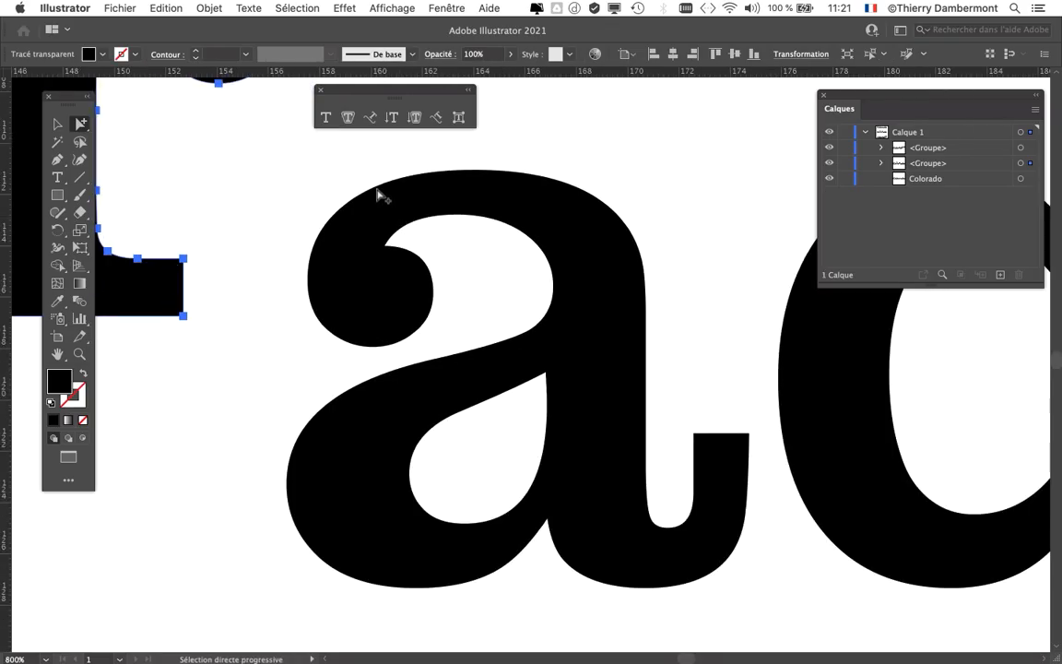
pyautogui.click(378, 195)
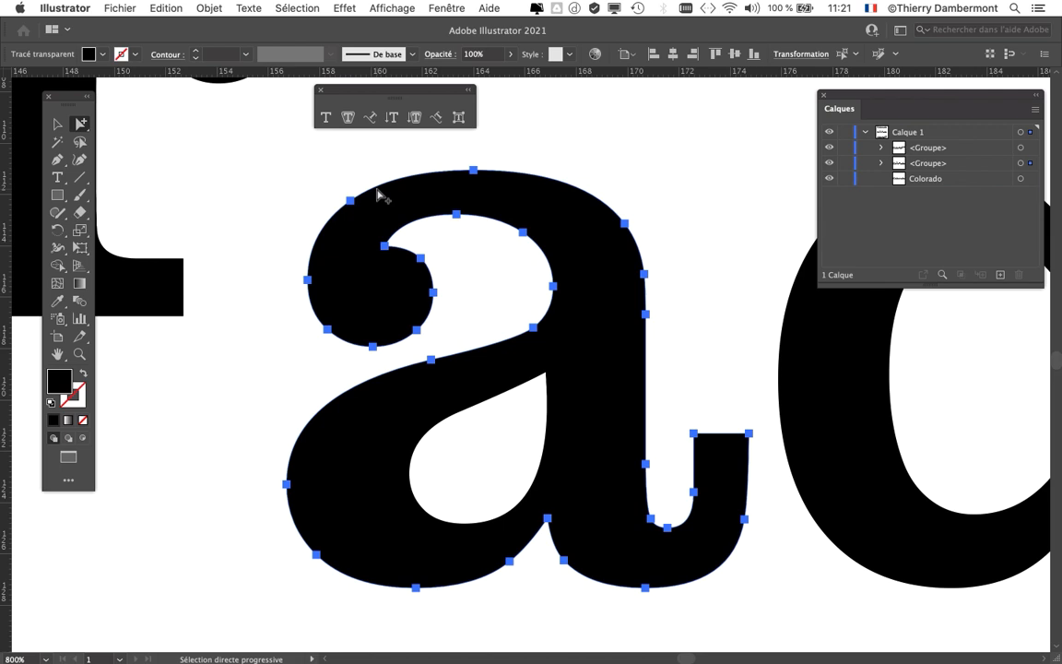
pyautogui.click(378, 196)
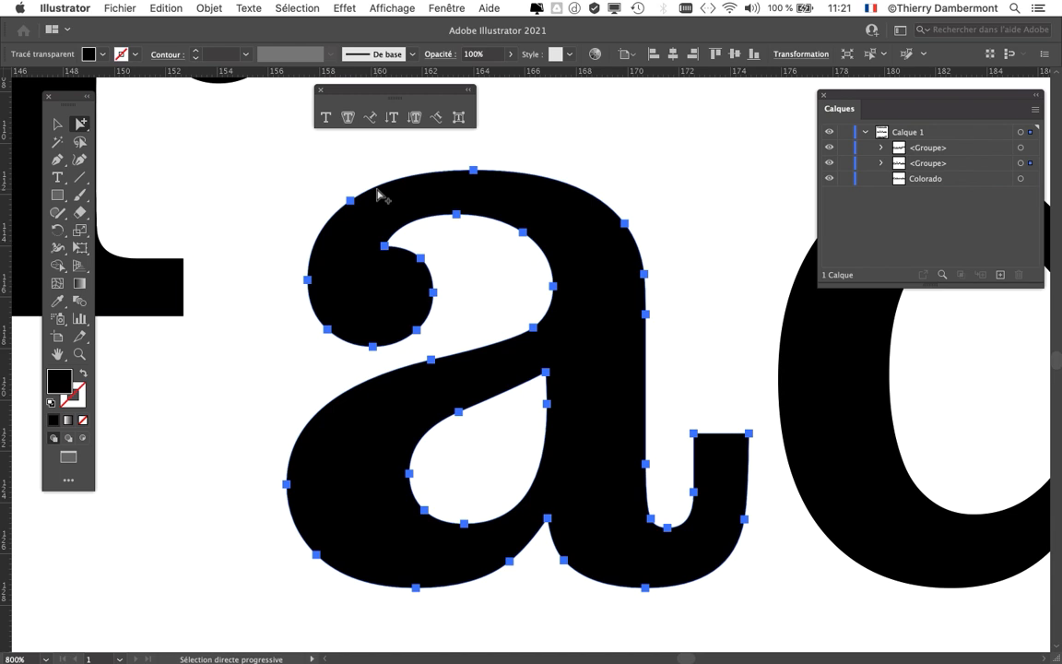
pyautogui.click(378, 196)
pyautogui.scroll(-2, 378, 196)
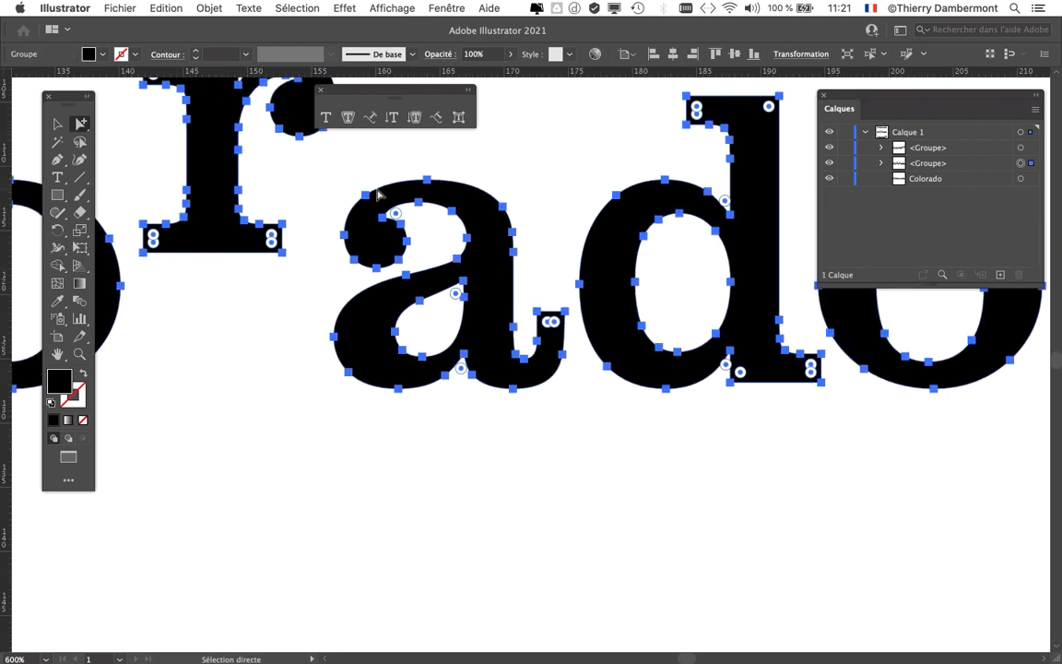
pyautogui.click(406, 167)
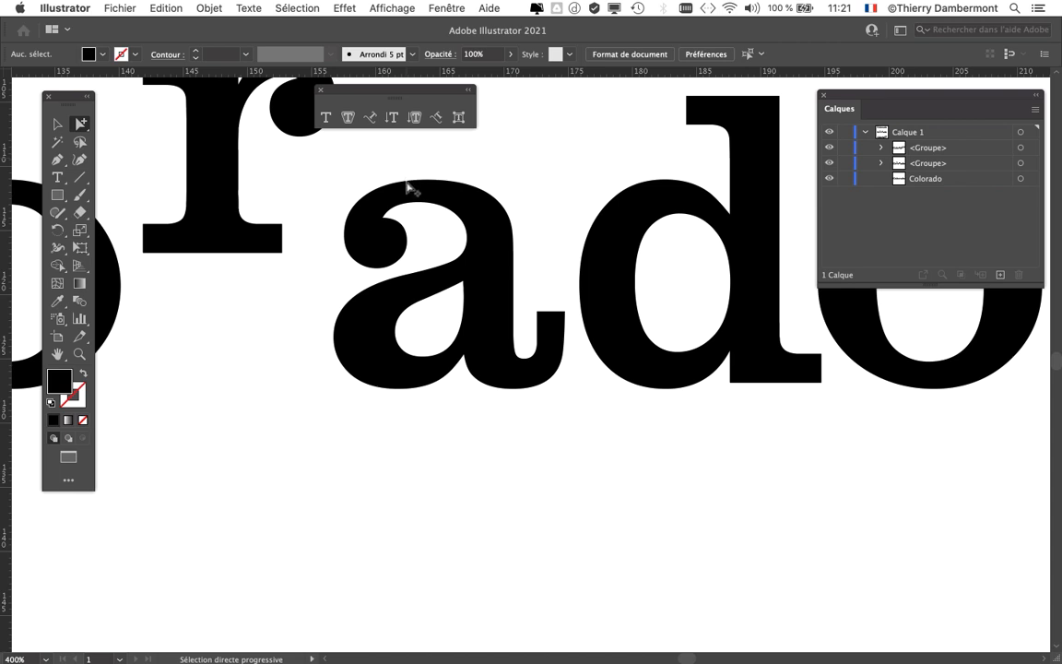
# Repeat the progressive selection on the "a" from outer contour to complete letter to full group, and clear it
pyautogui.click(409, 187)
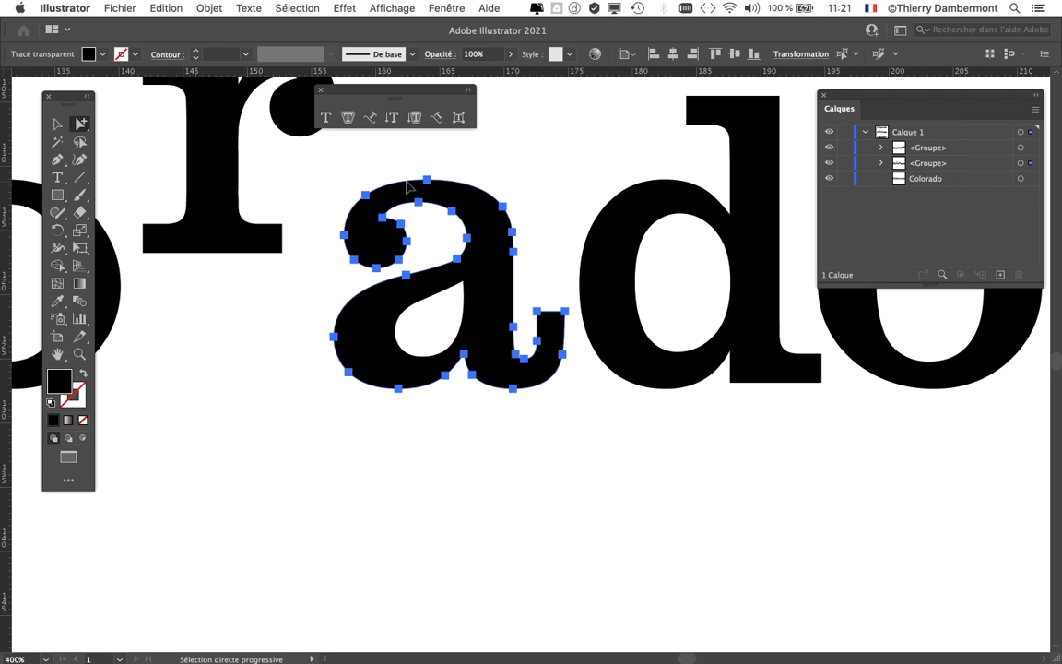
pyautogui.click(409, 187)
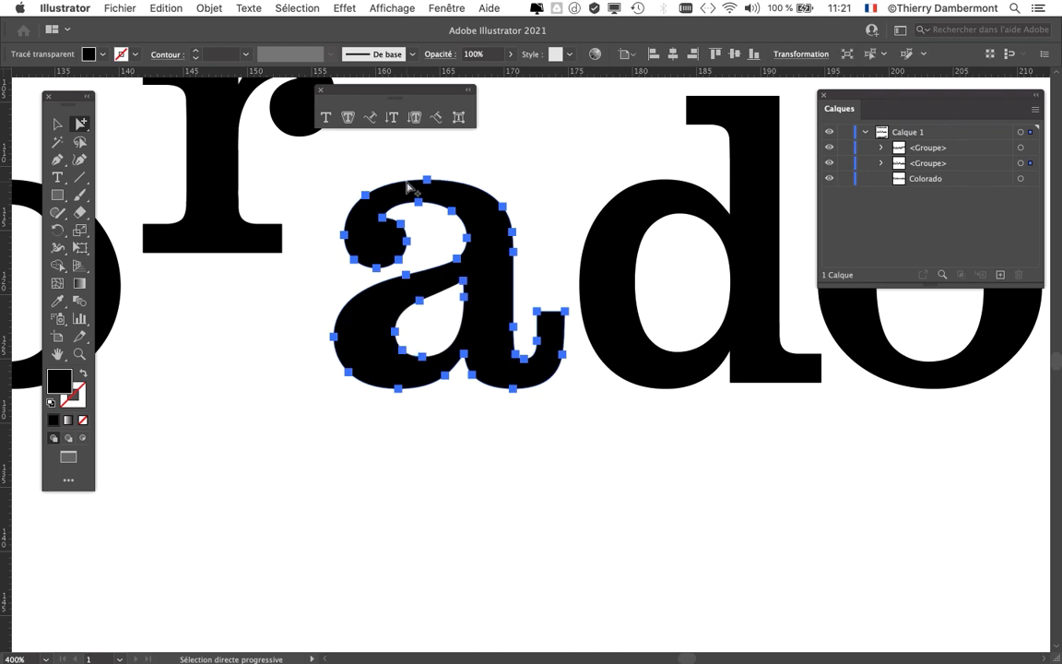
pyautogui.click(408, 187)
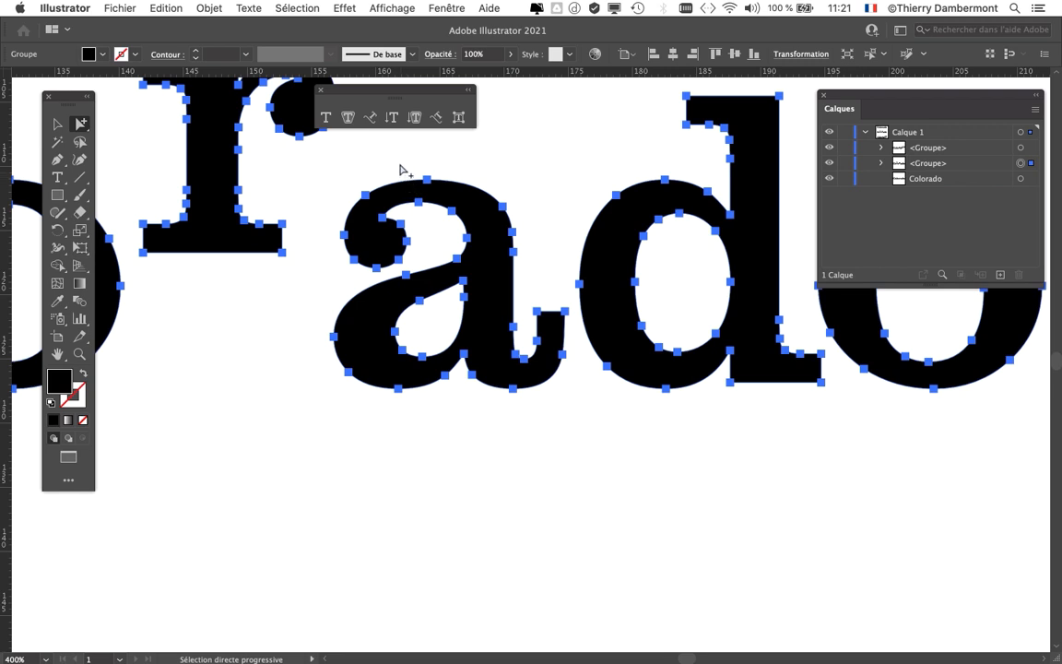
pyautogui.click(401, 169)
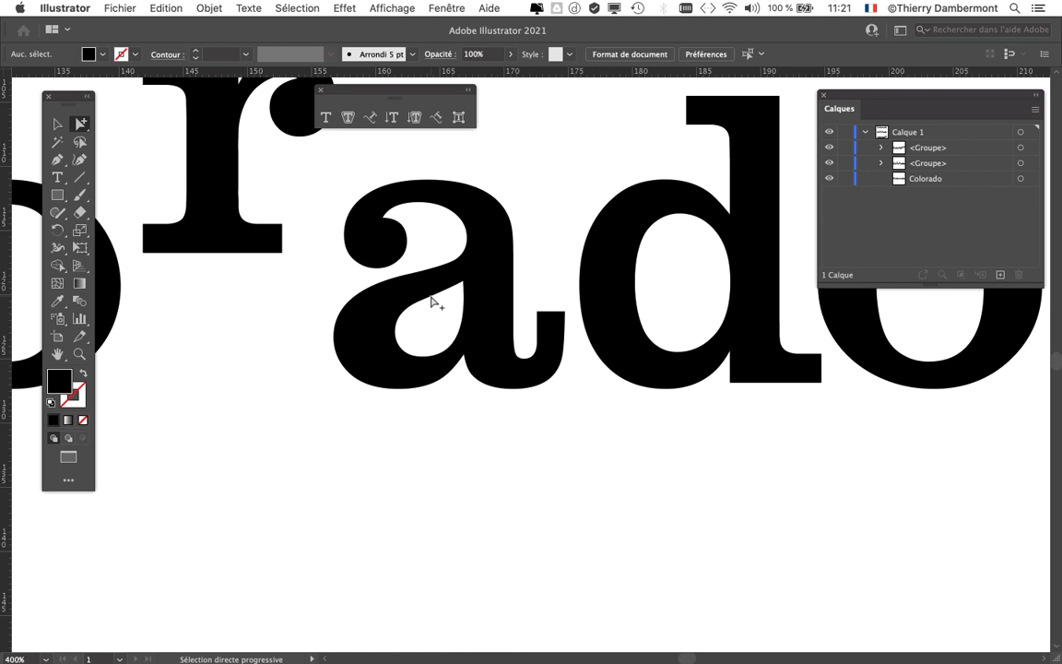
# Select the counter of the "a", extend the selection to the complete letter, and move it down and left beneath the "r"
pyautogui.click(434, 302)
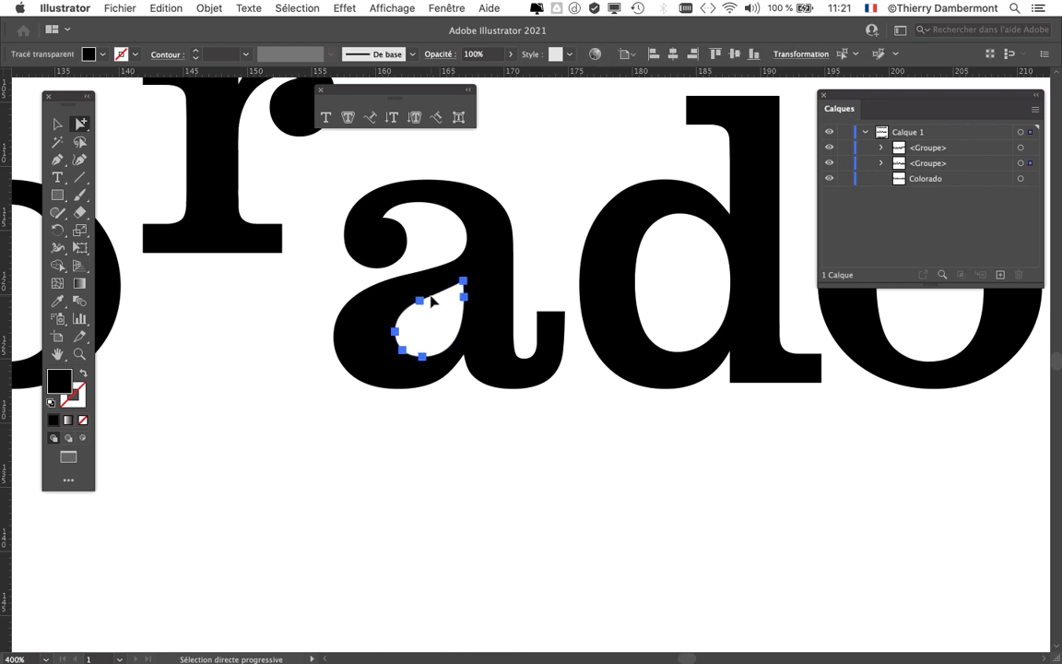
pyautogui.click(433, 301)
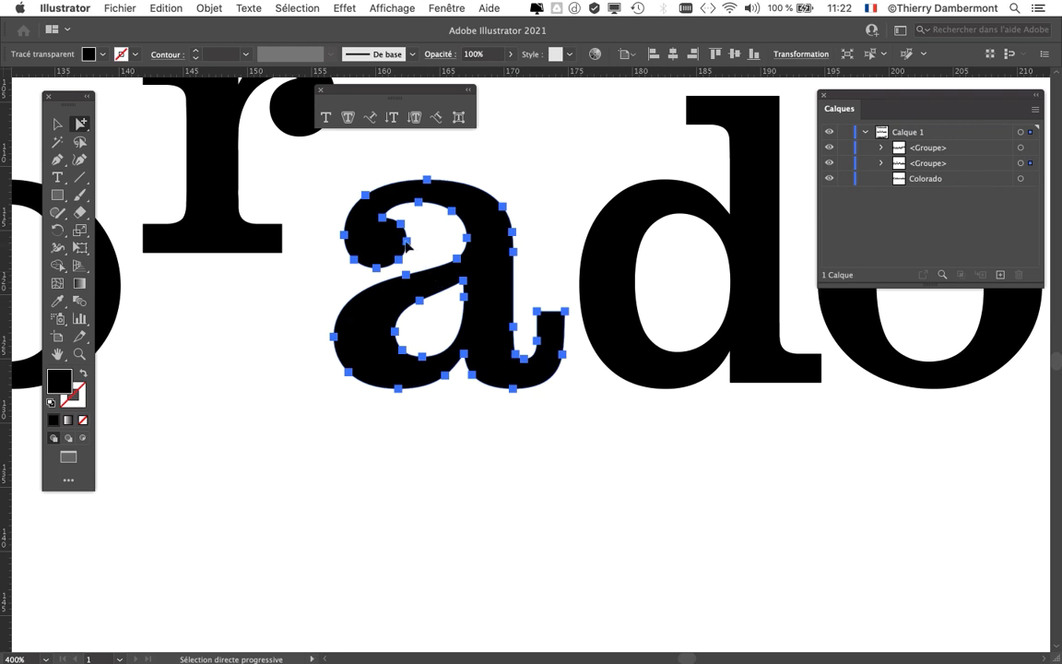
pyautogui.moveTo(406, 246); pyautogui.dragTo(311, 351)
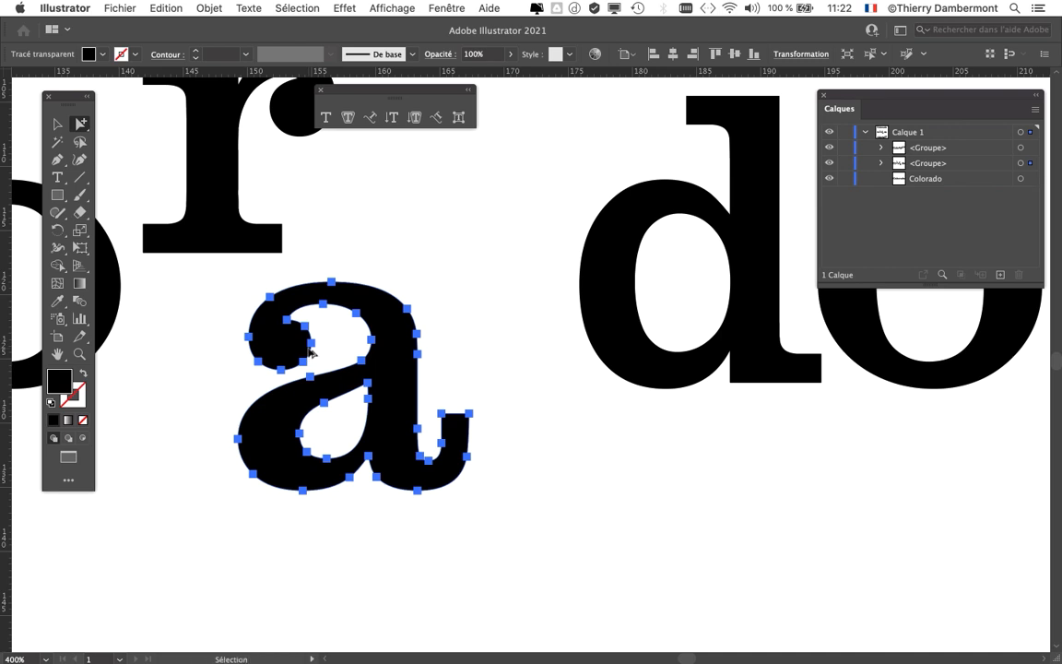
# Select the complete "d" including its counter and move it horizontally left, closer to the lowered "a"
pyautogui.scroll(-1, 484, 379)
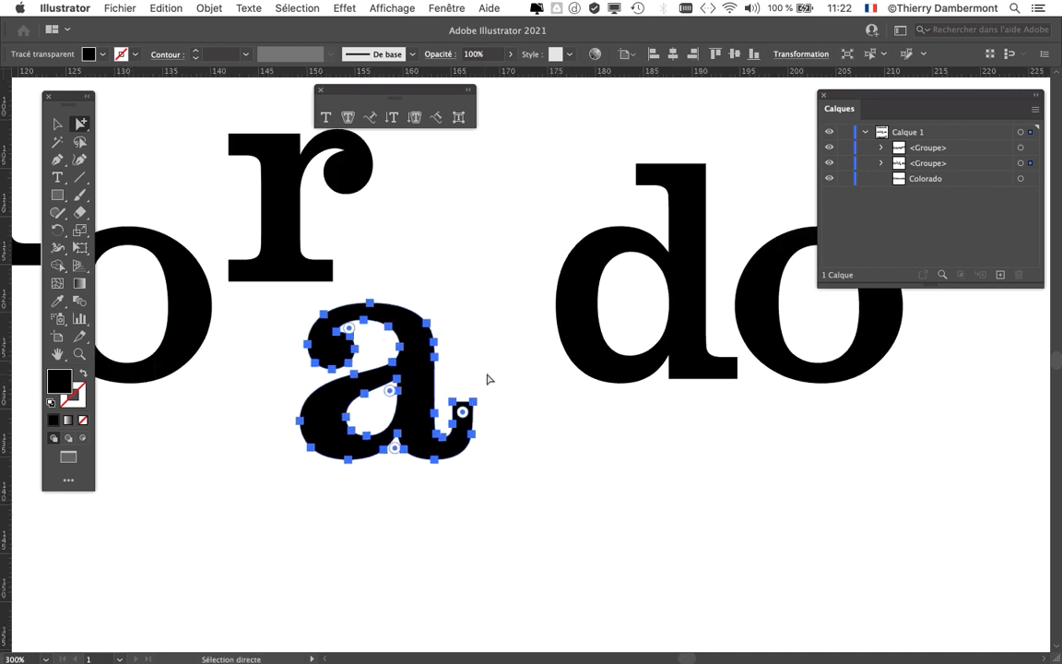
pyautogui.keyDown('alt'); pyautogui.click(607, 237); pyautogui.keyUp('alt')
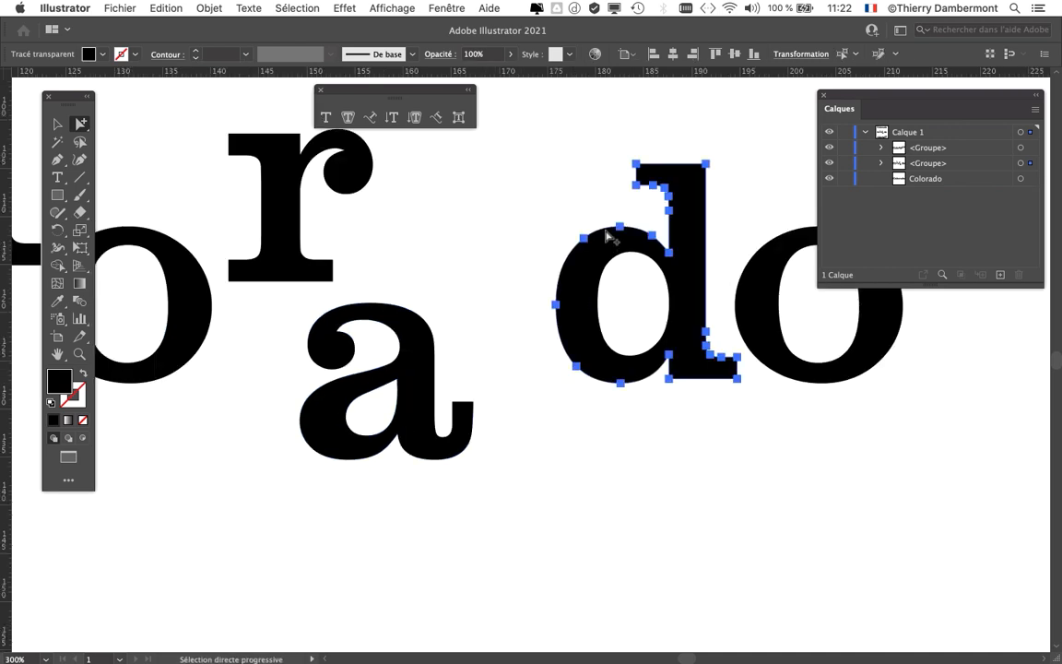
pyautogui.keyDown('alt'); pyautogui.click(606, 237); pyautogui.keyUp('alt')
pyautogui.moveTo(607, 237); pyautogui.dragTo(531, 237)
# Move the complete final "o" left and slightly down, next to the "d"
pyautogui.keyDown('alt'); pyautogui.click(750, 270); pyautogui.keyUp('alt')
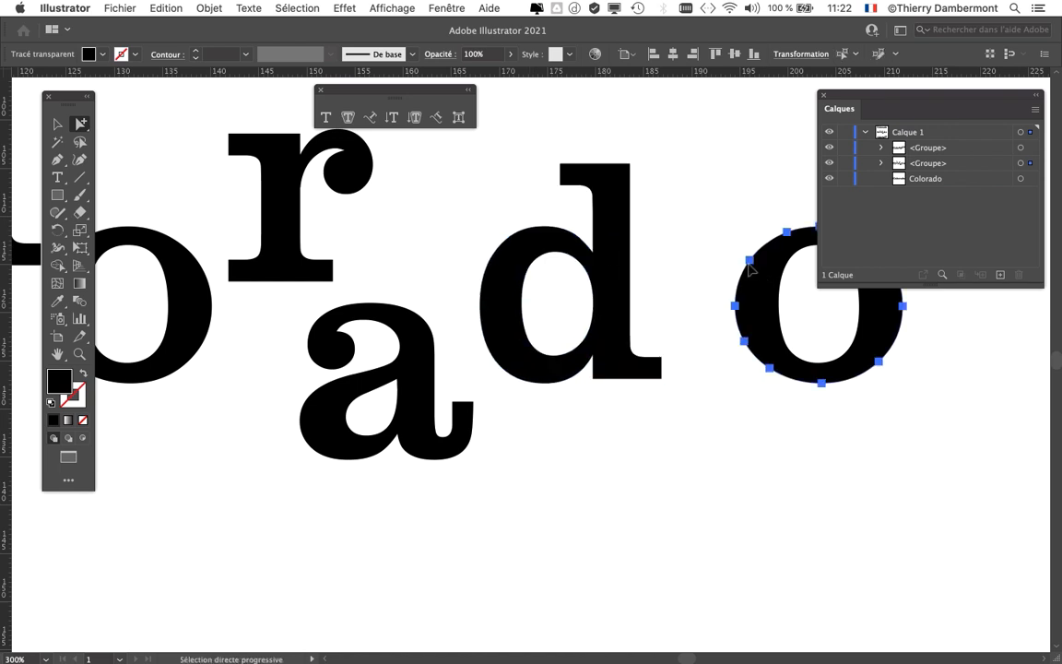
pyautogui.moveTo(749, 270); pyautogui.dragTo(705, 308)
pyautogui.scroll(-2, 509, 421)
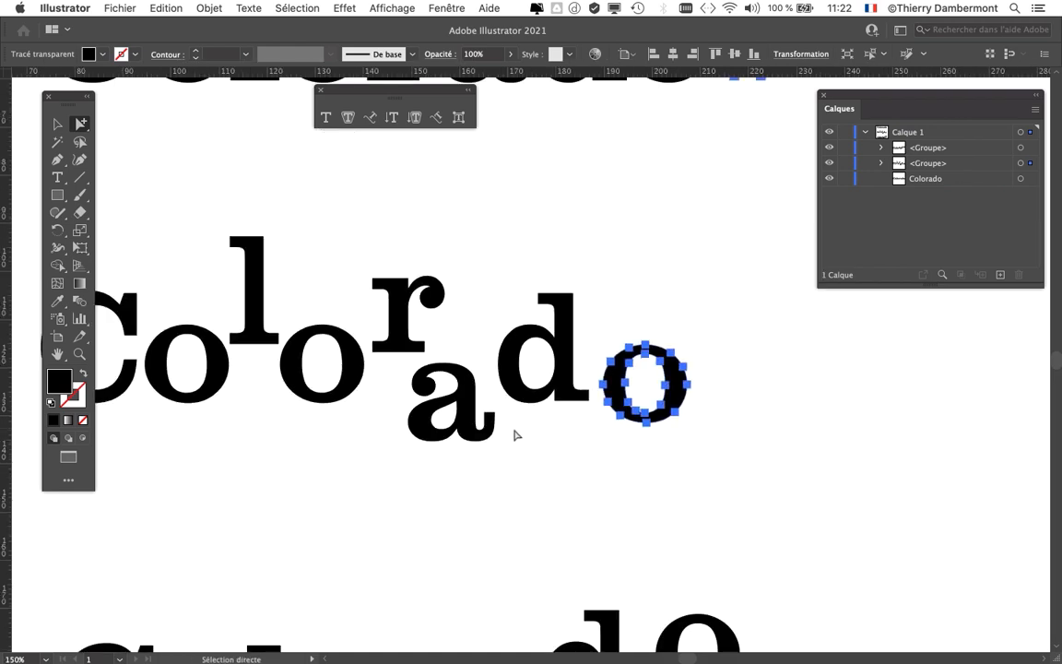
# Select the entire group of rearranged "Colorado" letters, starting from the "C"
pyautogui.moveTo(297, 417); pyautogui.dragTo(463, 442)
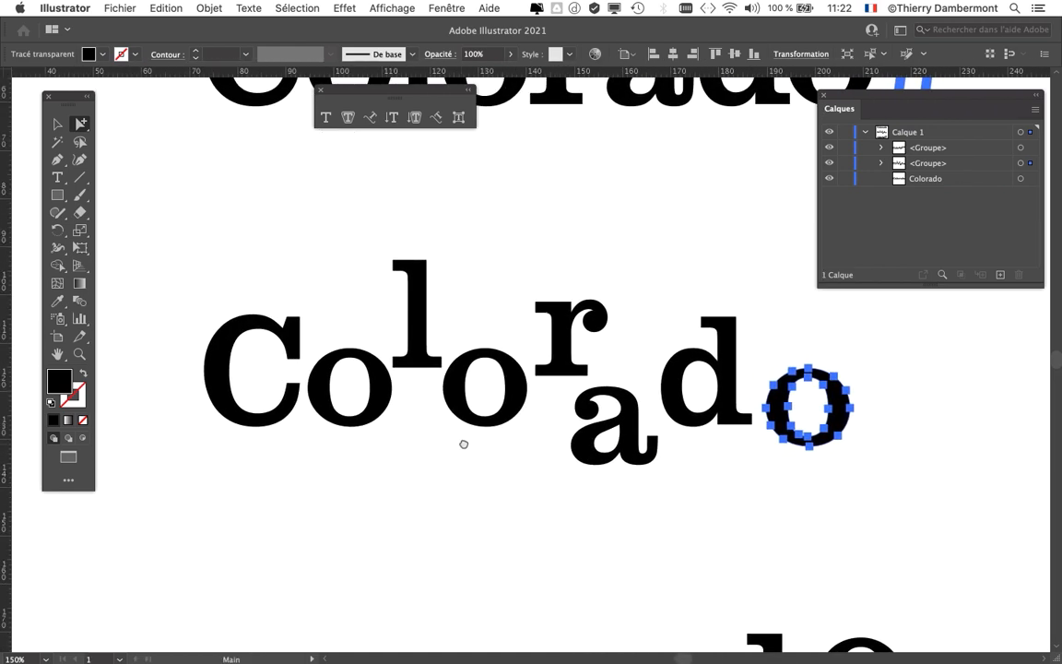
pyautogui.keyDown('alt'); pyautogui.click(284, 419); pyautogui.keyUp('alt')
pyautogui.keyDown('alt'); pyautogui.click(284, 420); pyautogui.keyUp('alt')
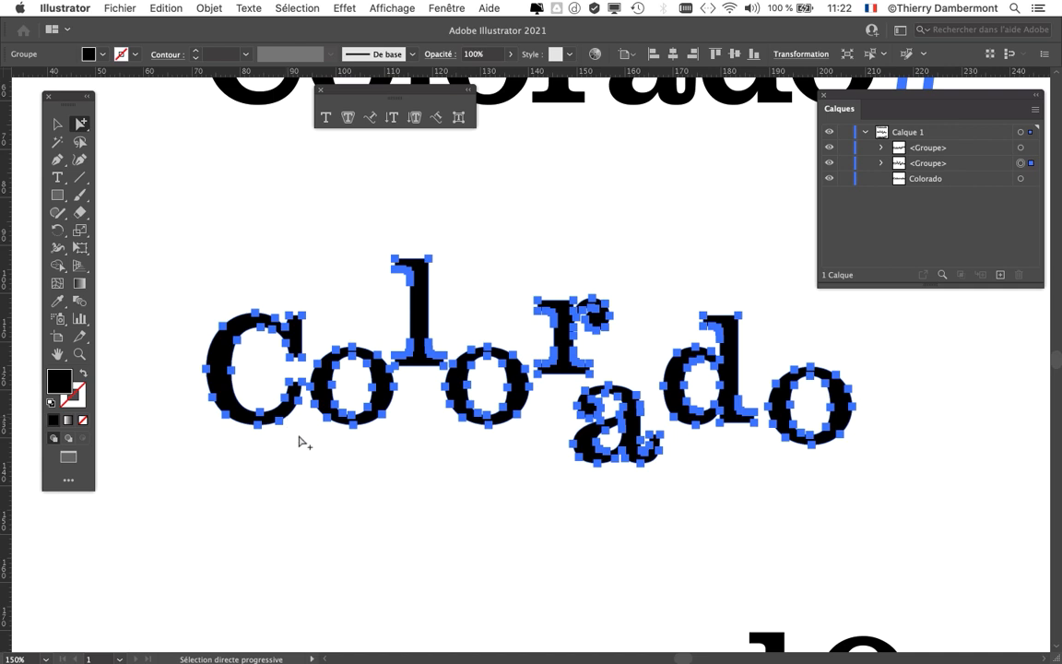
# Select the complete "C" of the middle "Colorado" and move it down and left, away from the first "o"
pyautogui.click(282, 431)
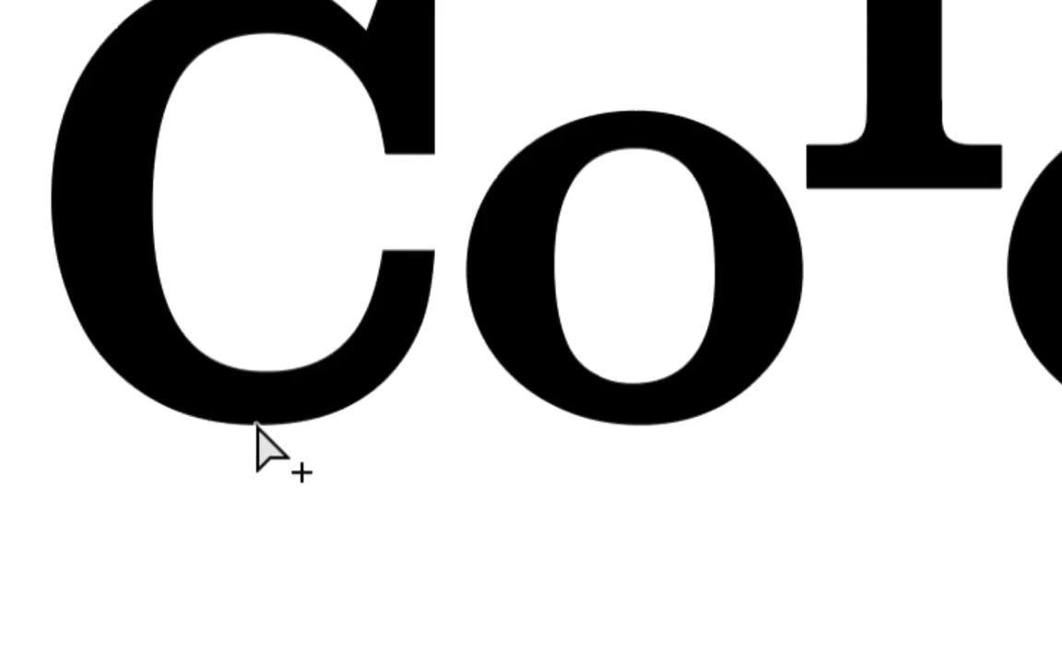
pyautogui.keyDown('alt'); pyautogui.click(257, 425); pyautogui.keyUp('alt')
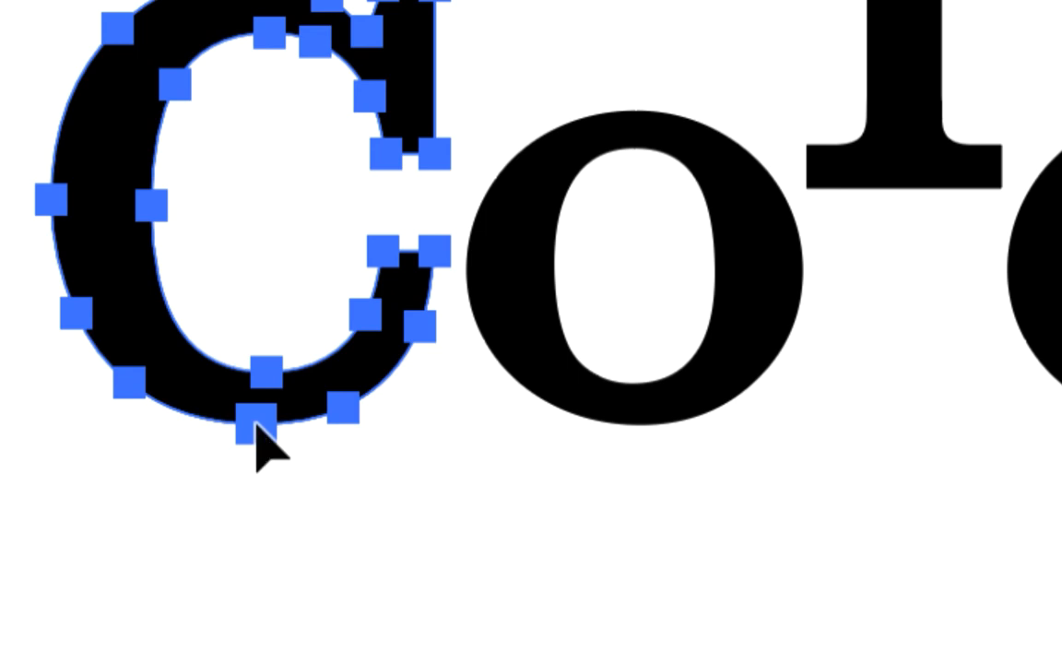
pyautogui.moveTo(259, 437); pyautogui.dragTo(203, 533)
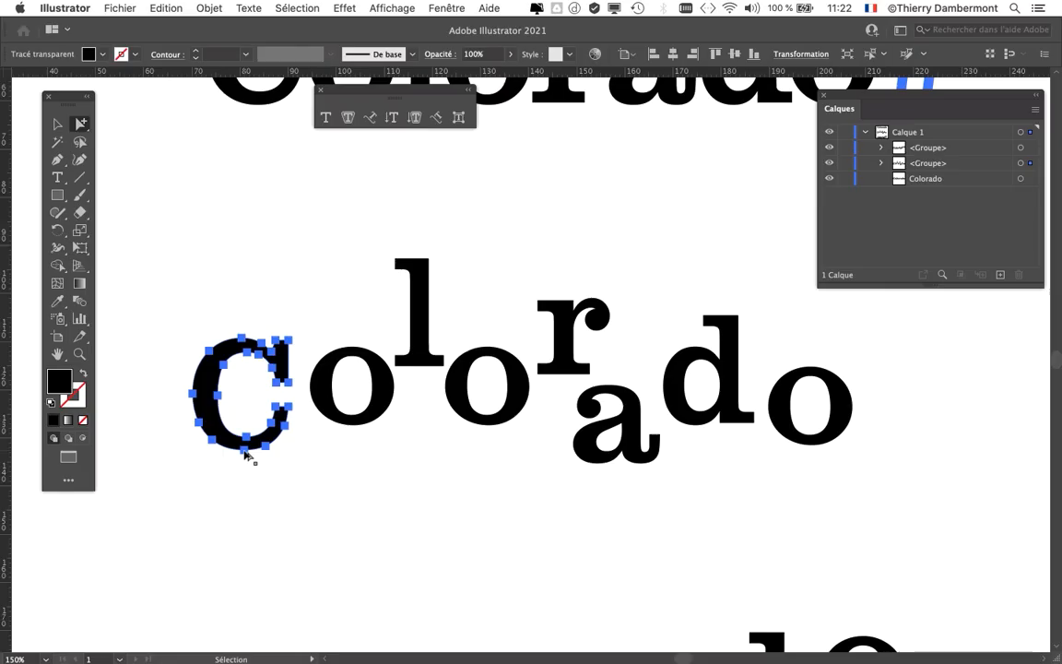
# Lower the "l" so it sits between the first two "o"s, and raise the complete second "o" slightly toward the "r"
pyautogui.keyDown('alt'); pyautogui.click(422, 367); pyautogui.keyUp('alt')
pyautogui.moveTo(422, 367); pyautogui.dragTo(426, 447)
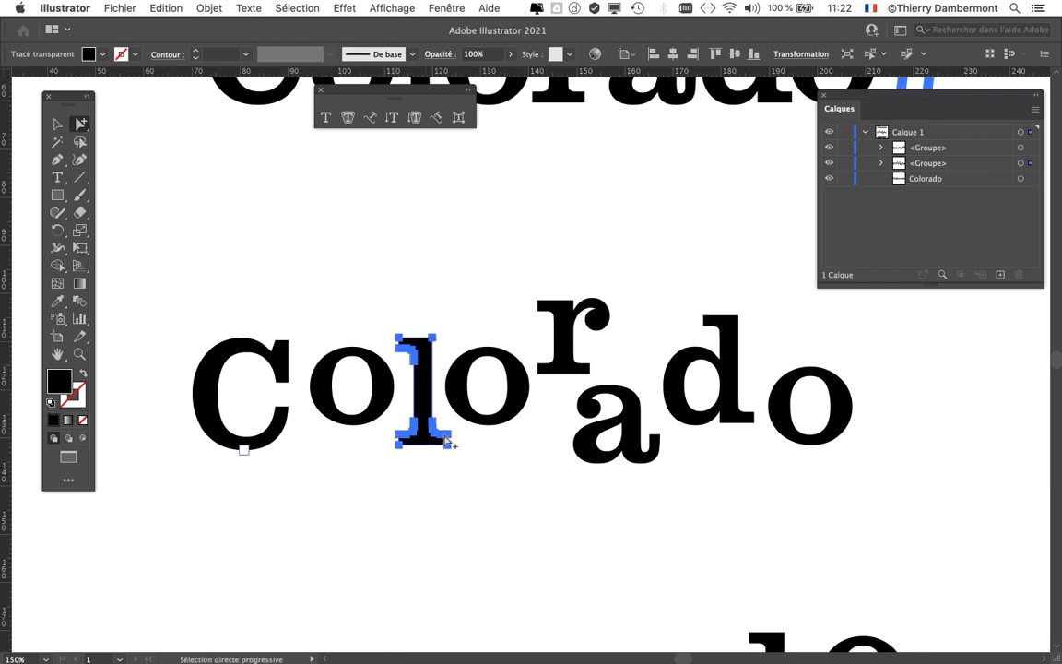
pyautogui.click(506, 358)
pyautogui.click(507, 359)
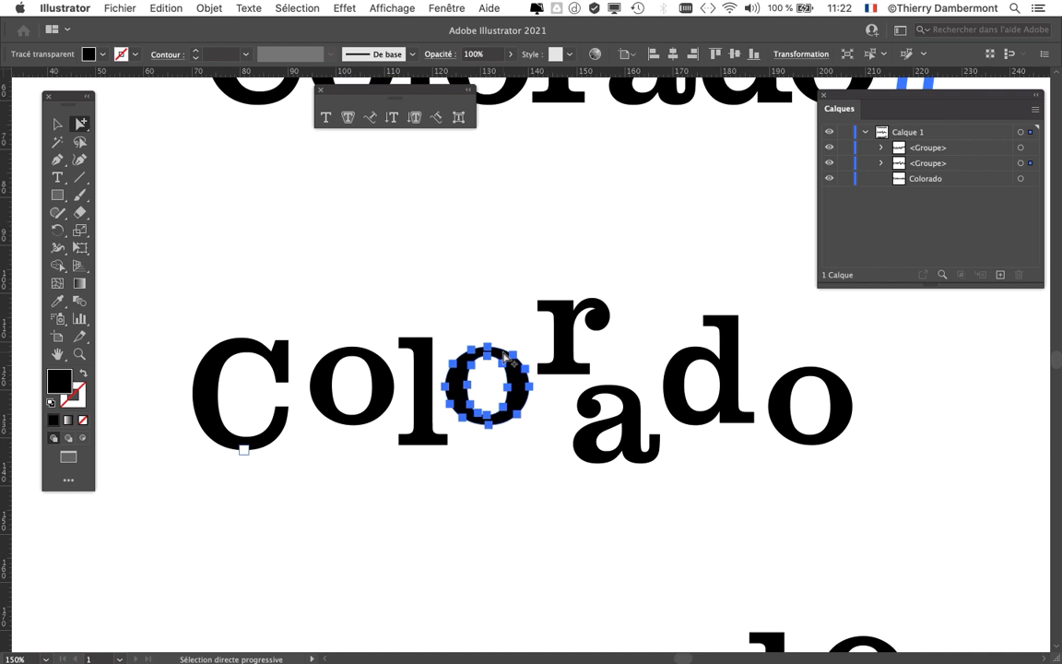
pyautogui.moveTo(506, 354); pyautogui.dragTo(496, 316)
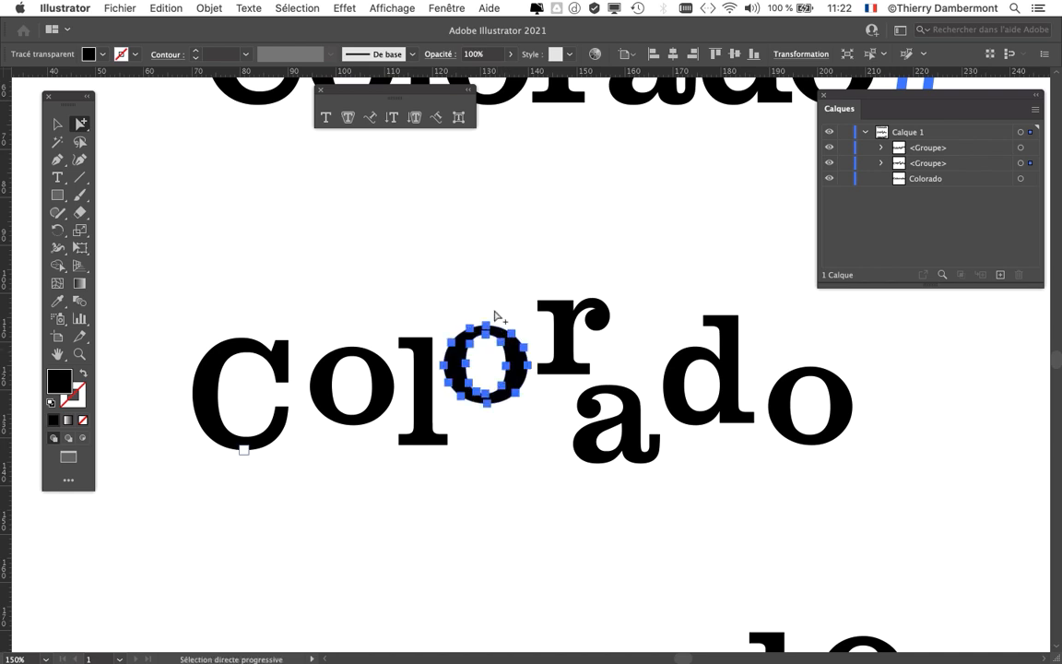
pyautogui.click(490, 289)
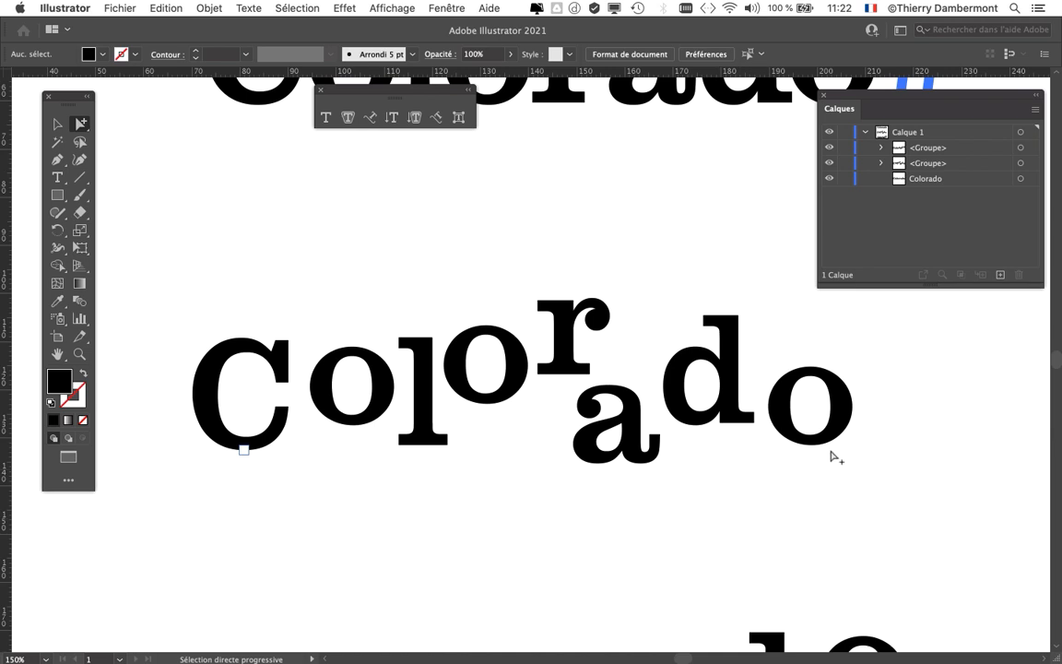
# Shift the "C" slightly right toward the first "o" and raise the "l" a little, leaving nothing selected
pyautogui.click(278, 438)
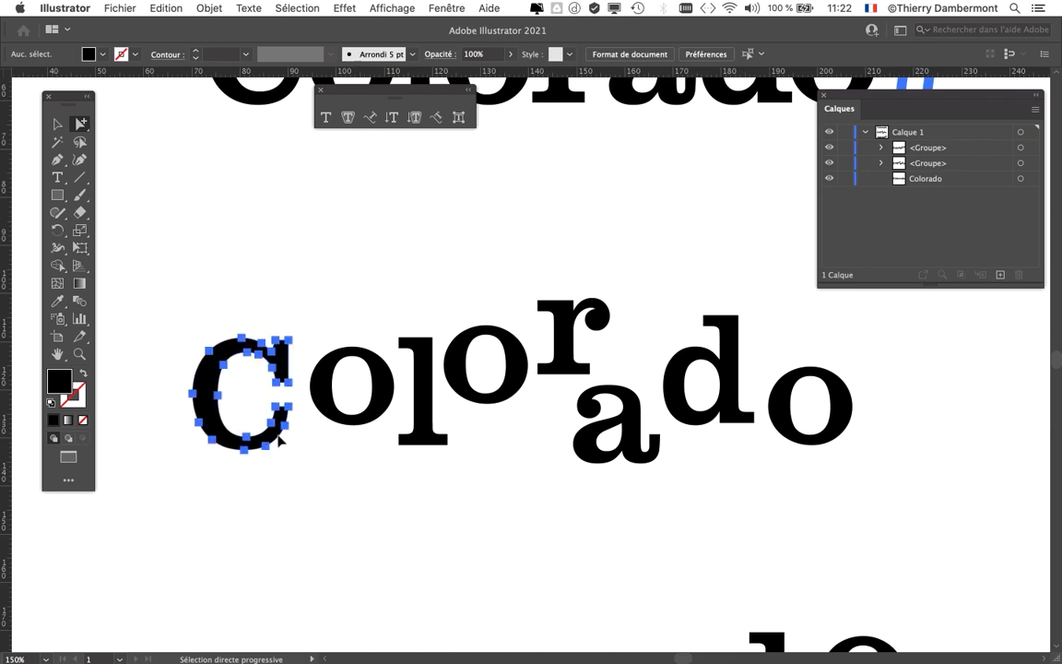
pyautogui.click(286, 438)
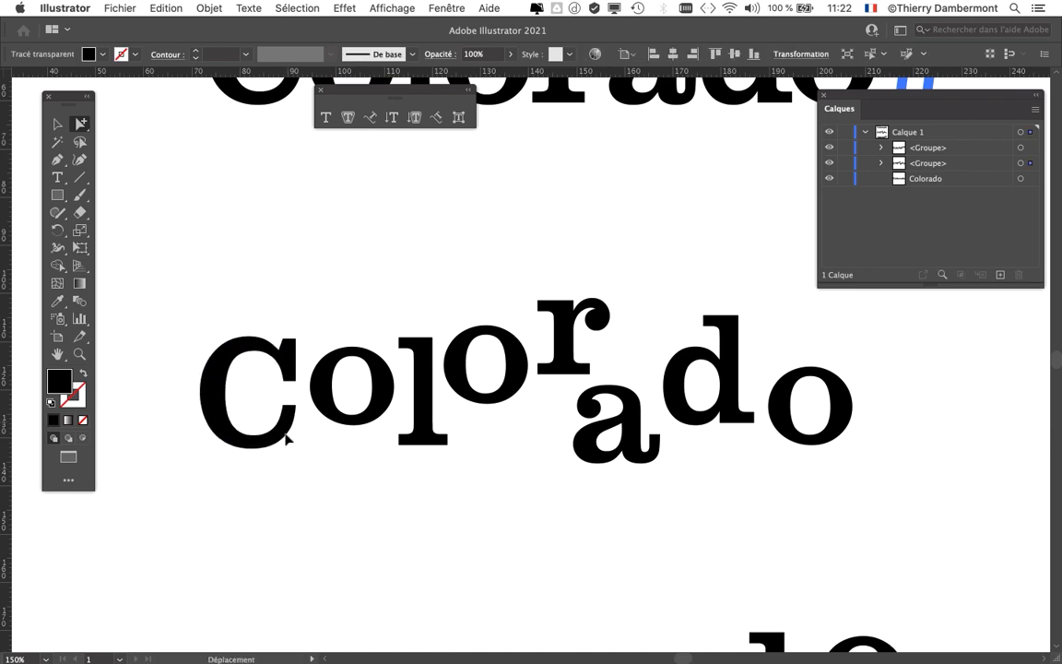
pyautogui.click(286, 440)
pyautogui.click(426, 388)
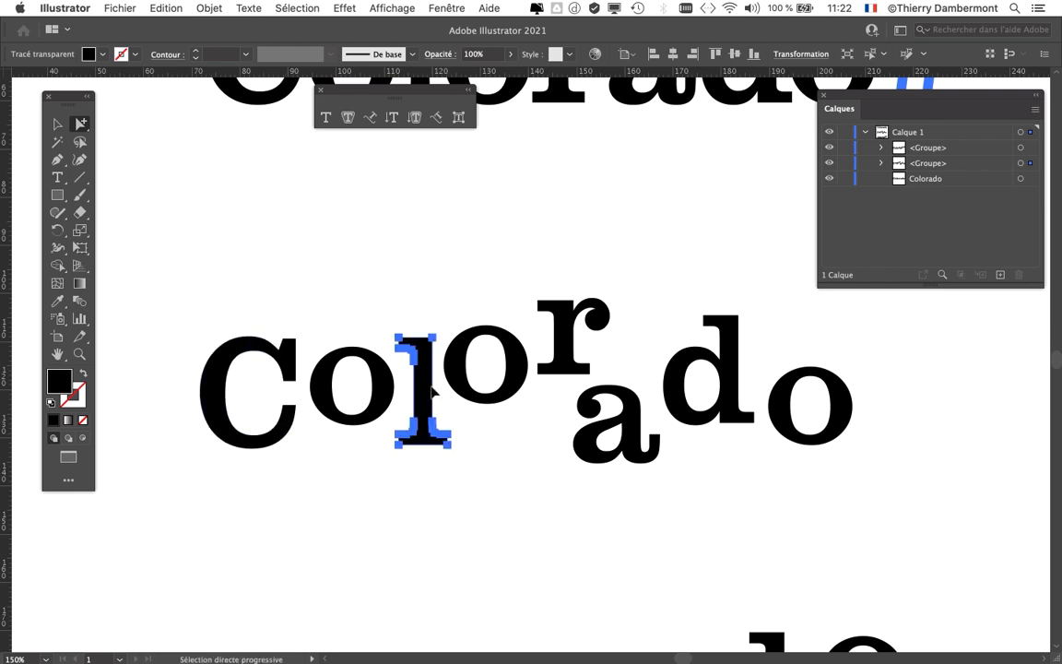
pyautogui.moveTo(426, 388); pyautogui.dragTo(431, 362)
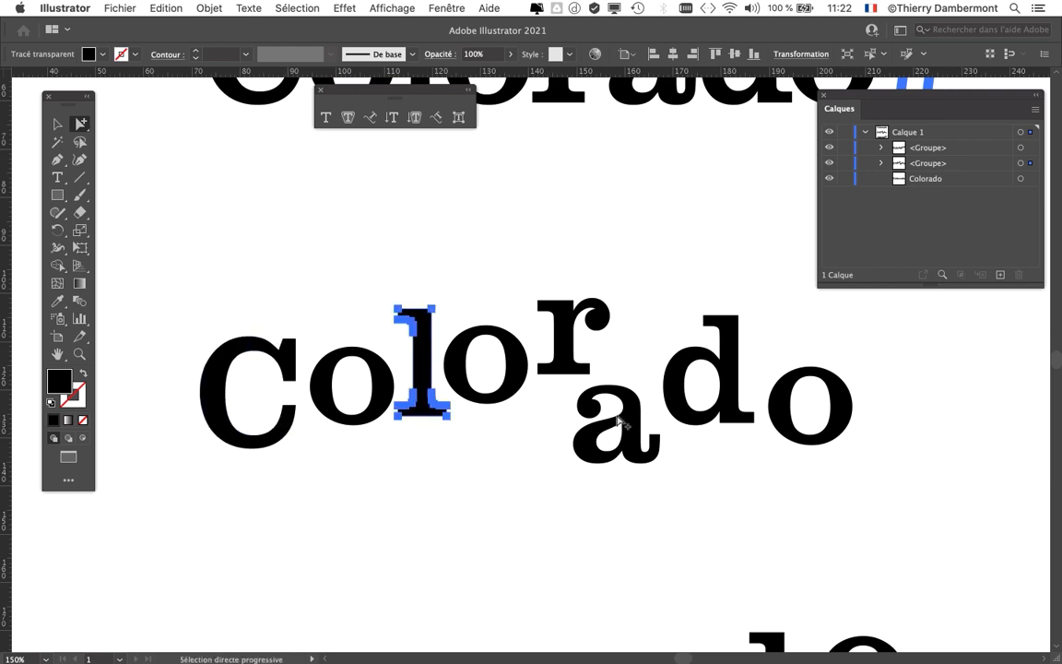
pyautogui.click(753, 463)
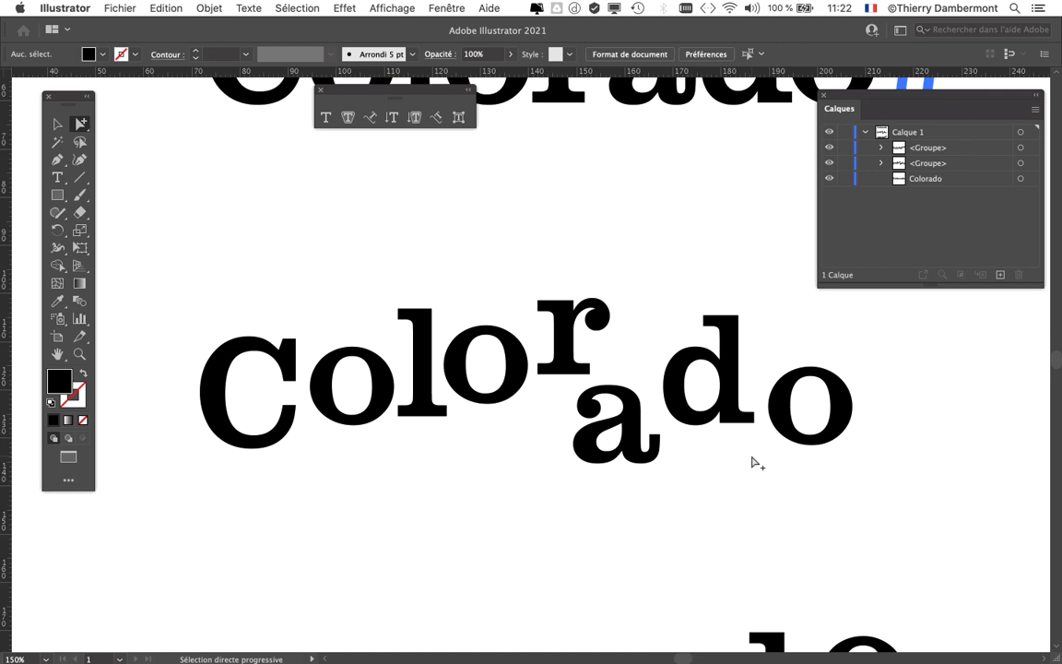
# Select the "a" in the middle "Colorado" and move it up and right, against the "d"
pyautogui.scroll(-2, 754, 463)
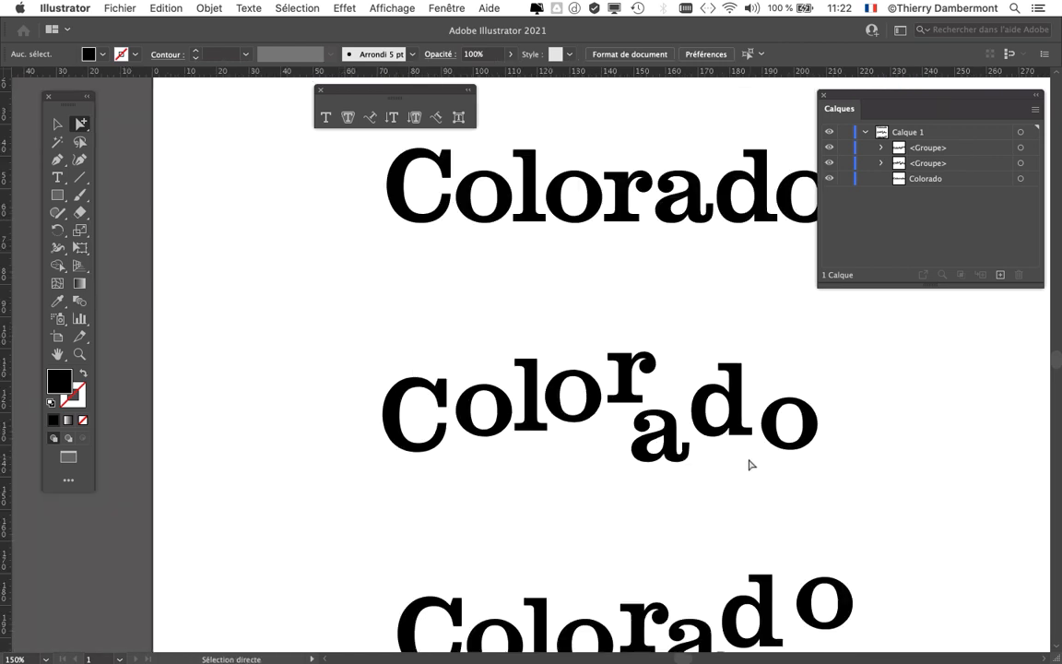
pyautogui.moveTo(713, 503); pyautogui.dragTo(494, 428)
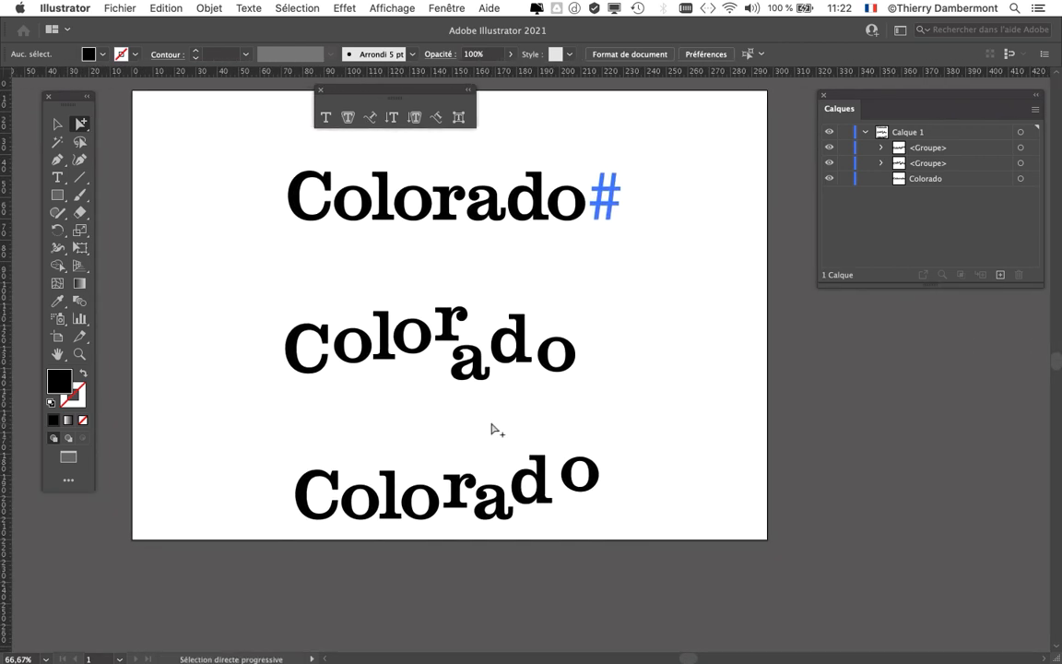
pyautogui.scroll(3, 478, 365)
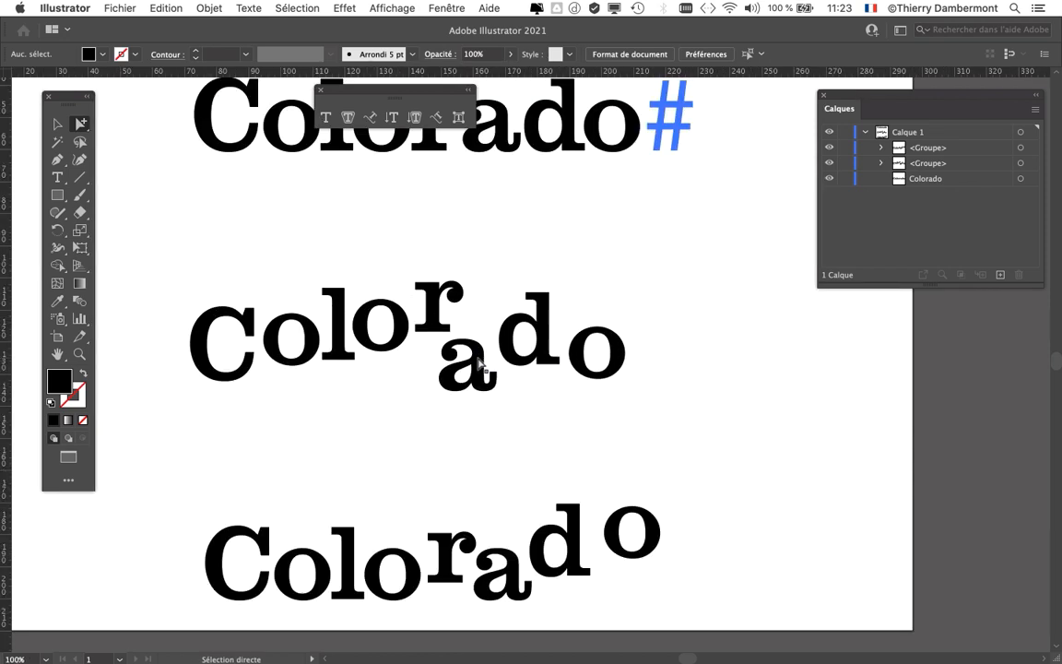
pyautogui.keyDown('alt'); pyautogui.click(486, 348); pyautogui.keyUp('alt')
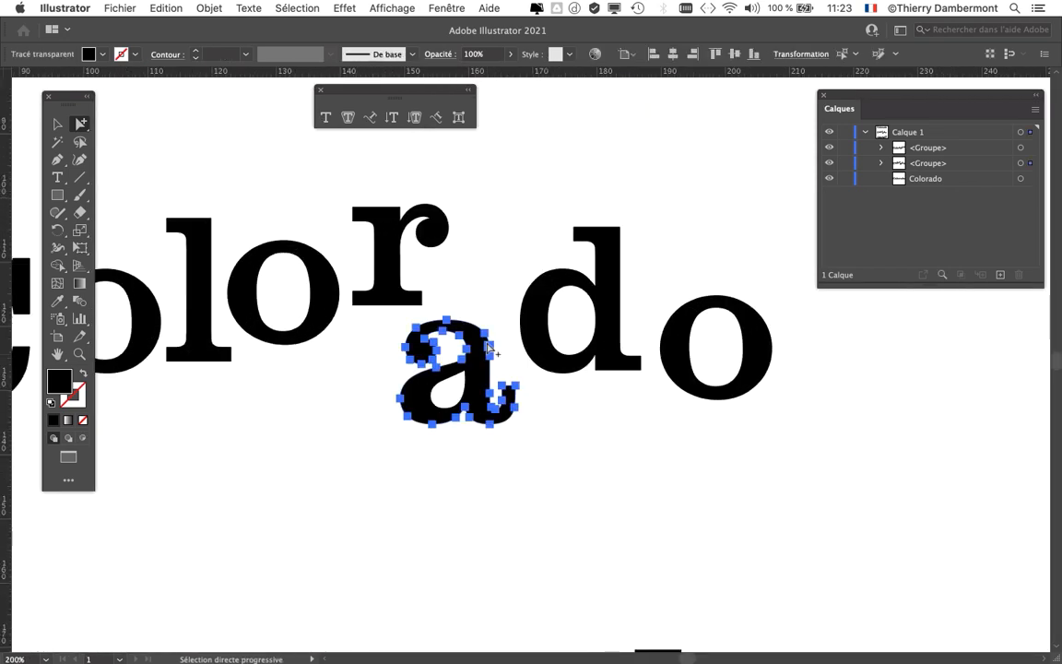
pyautogui.moveTo(487, 348); pyautogui.dragTo(515, 321)
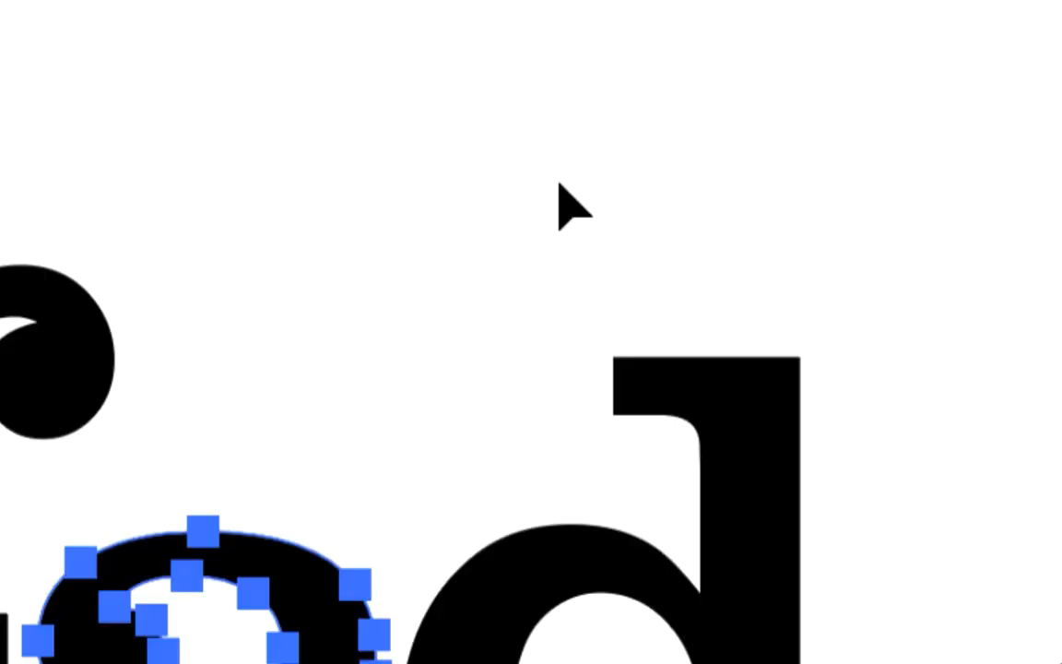
# Select the complete "d", counter included, with a selection marquee crossing its upper part
pyautogui.moveTo(556, 236); pyautogui.dragTo(693, 436)
pyautogui.moveTo(586, 244); pyautogui.dragTo(597, 273)
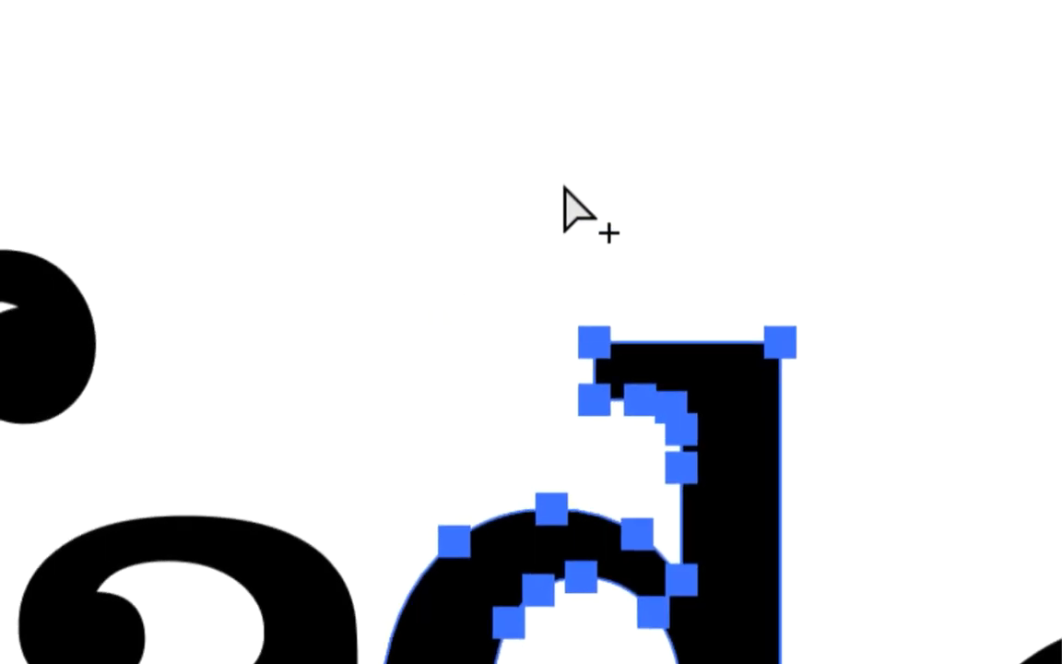
pyautogui.click(557, 187)
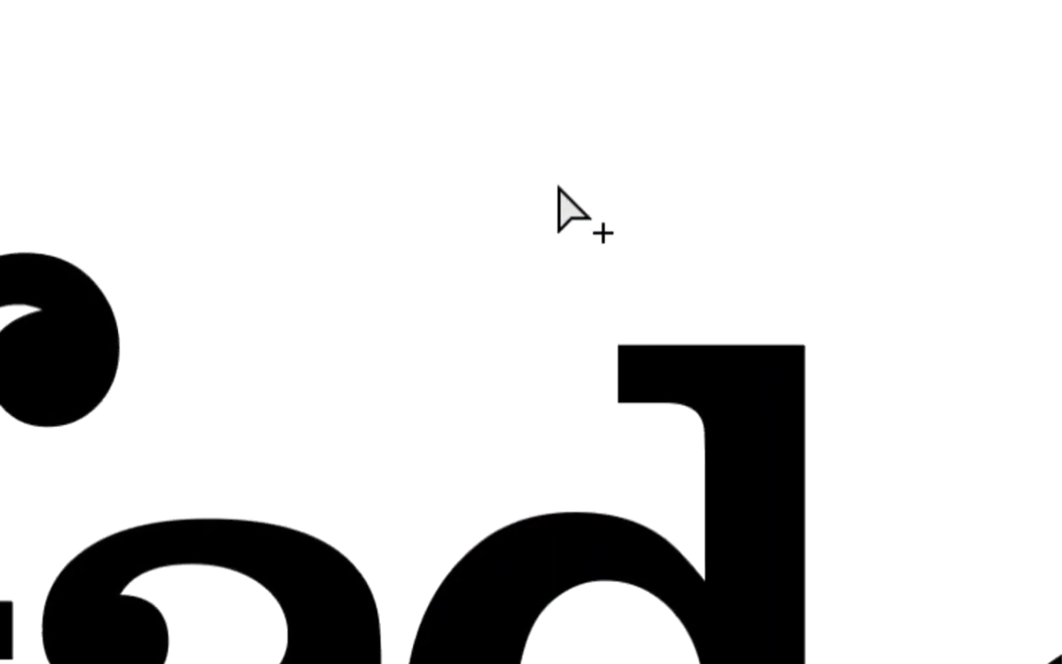
pyautogui.moveTo(554, 192); pyautogui.dragTo(596, 275)
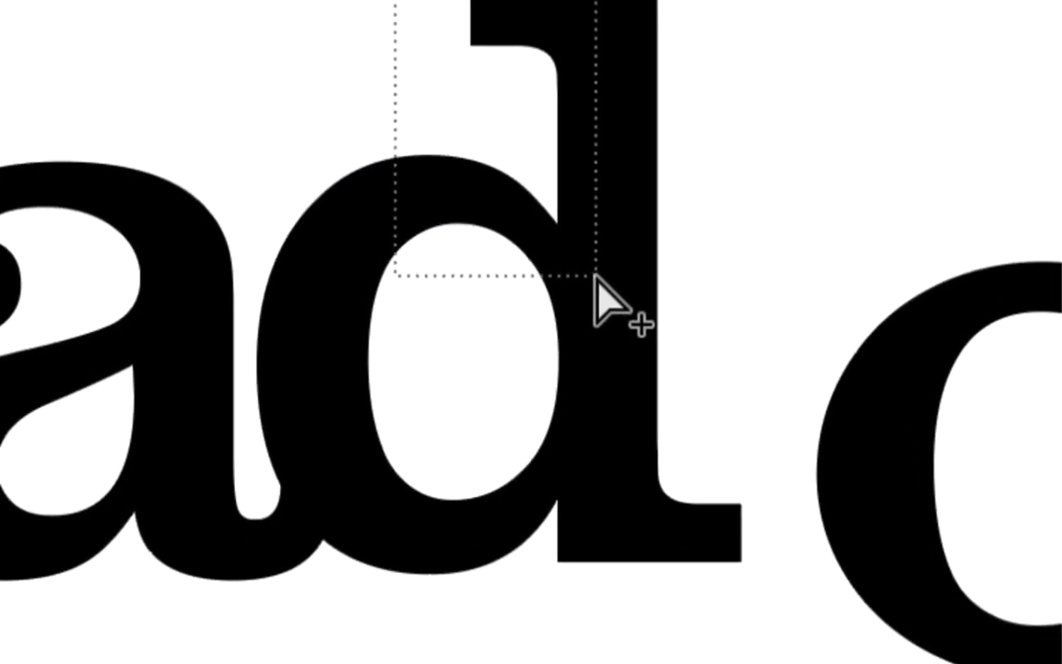
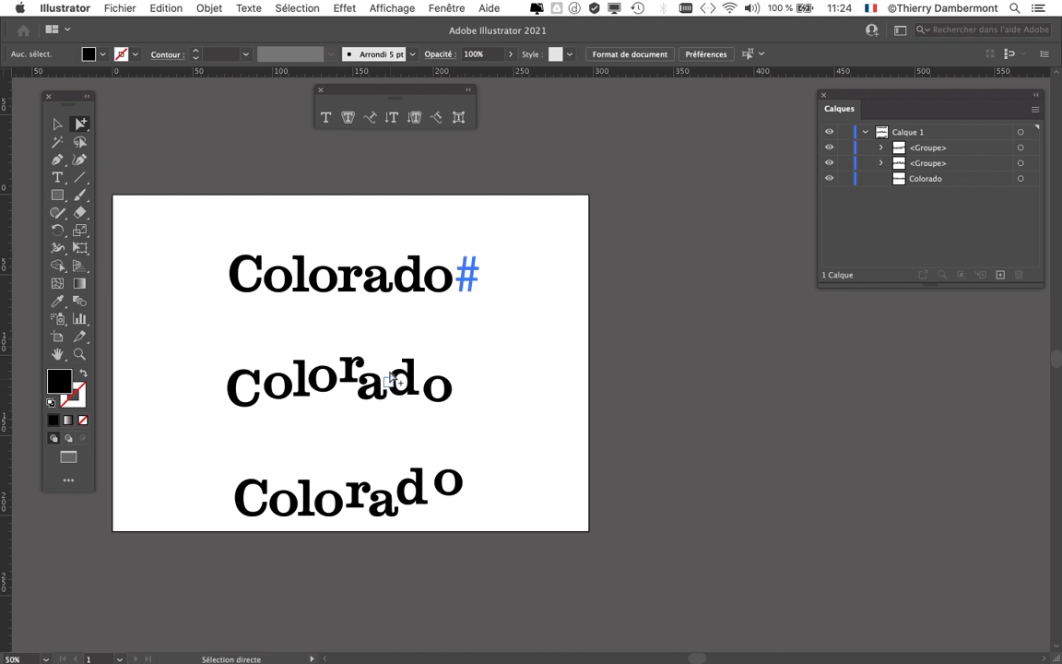
# Widen the artboard toward the right to about 542 mm and extend its lower edge slightly with the Artboard tool
pyautogui.moveTo(315, 386); pyautogui.dragTo(309, 328)
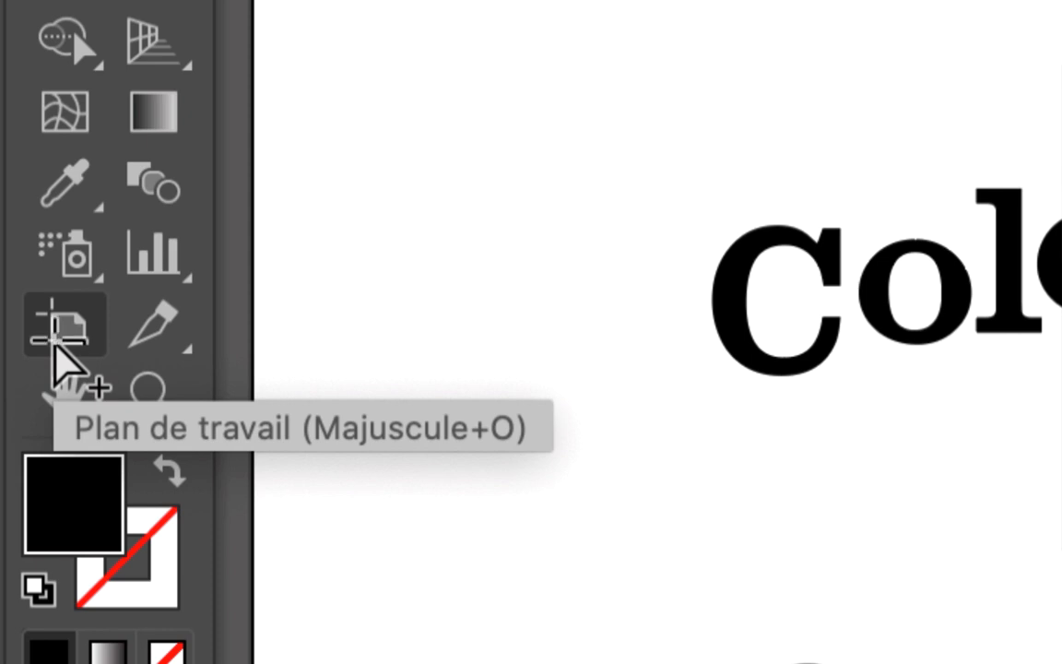
pyautogui.click(54, 342)
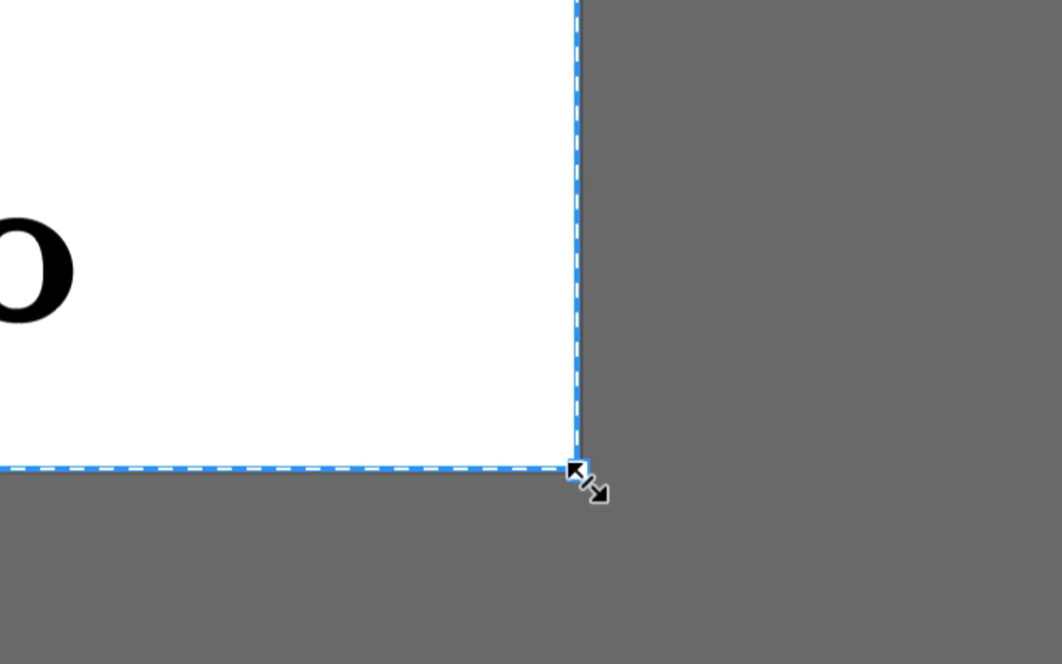
pyautogui.moveTo(579, 471); pyautogui.dragTo(843, 500)
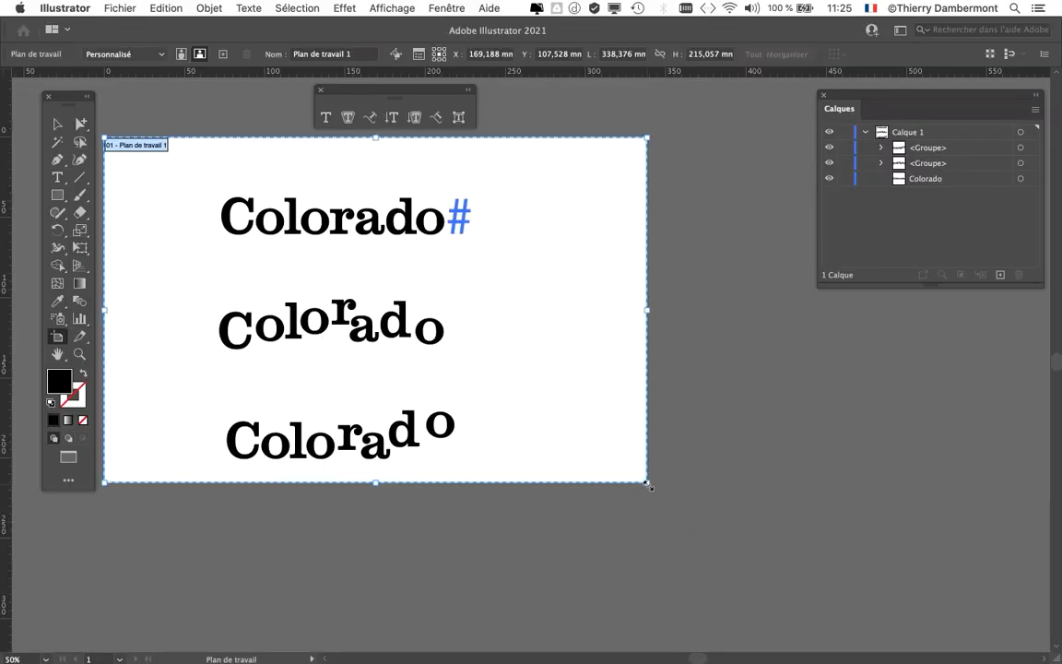
pyautogui.moveTo(648, 486); pyautogui.dragTo(974, 488)
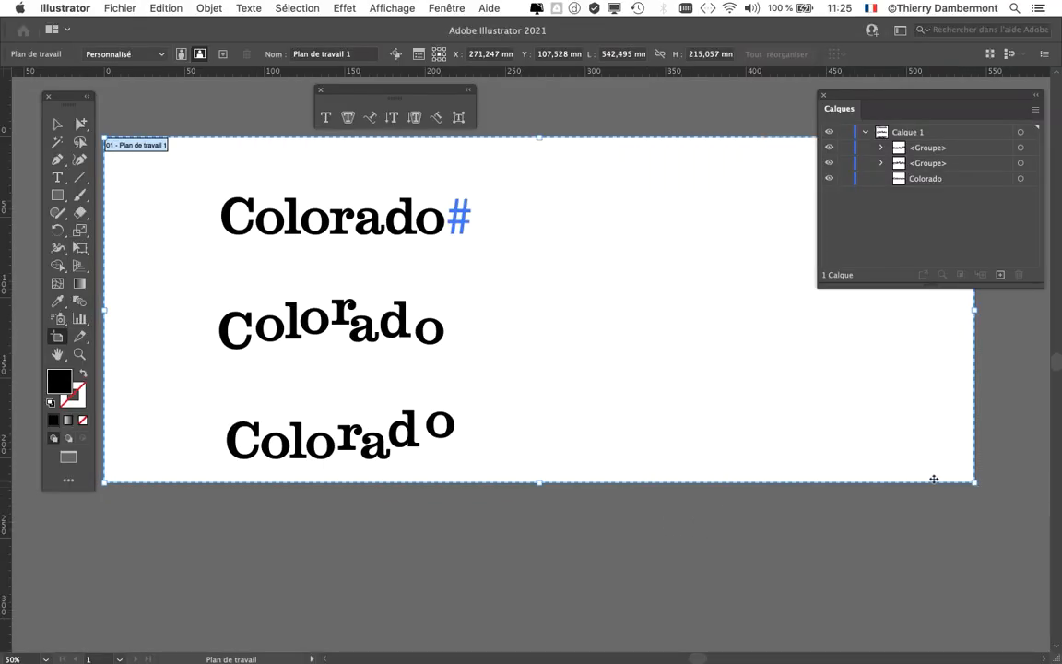
pyautogui.moveTo(541, 481); pyautogui.dragTo(541, 496)
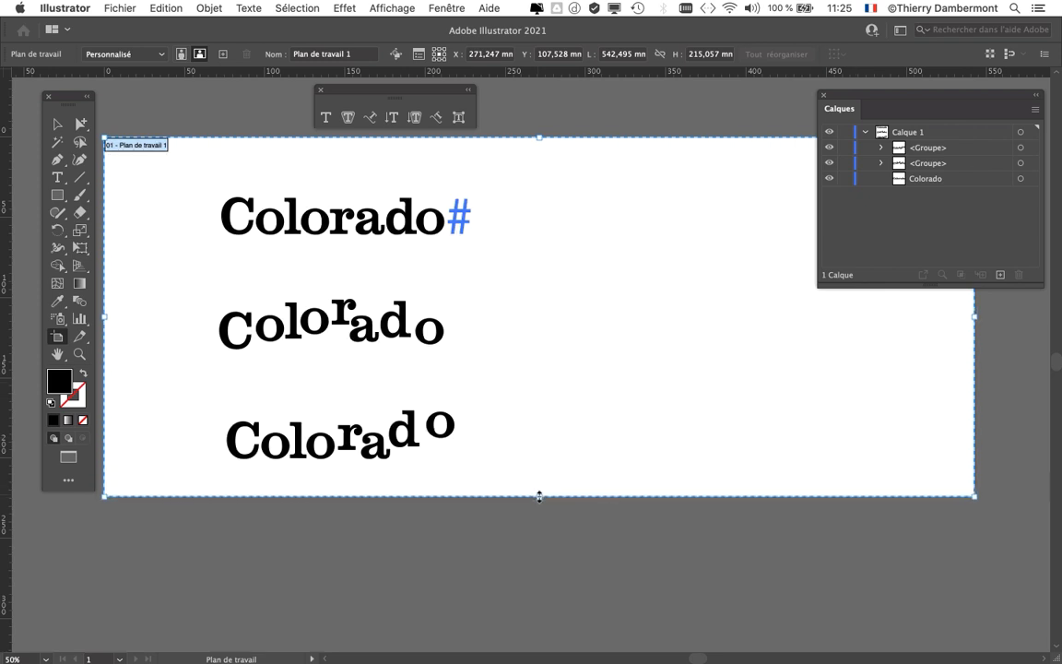
# Duplicate the live "Colorado" text into the empty right half of the artboard, moving the layers list clear of it
pyautogui.click(58, 123)
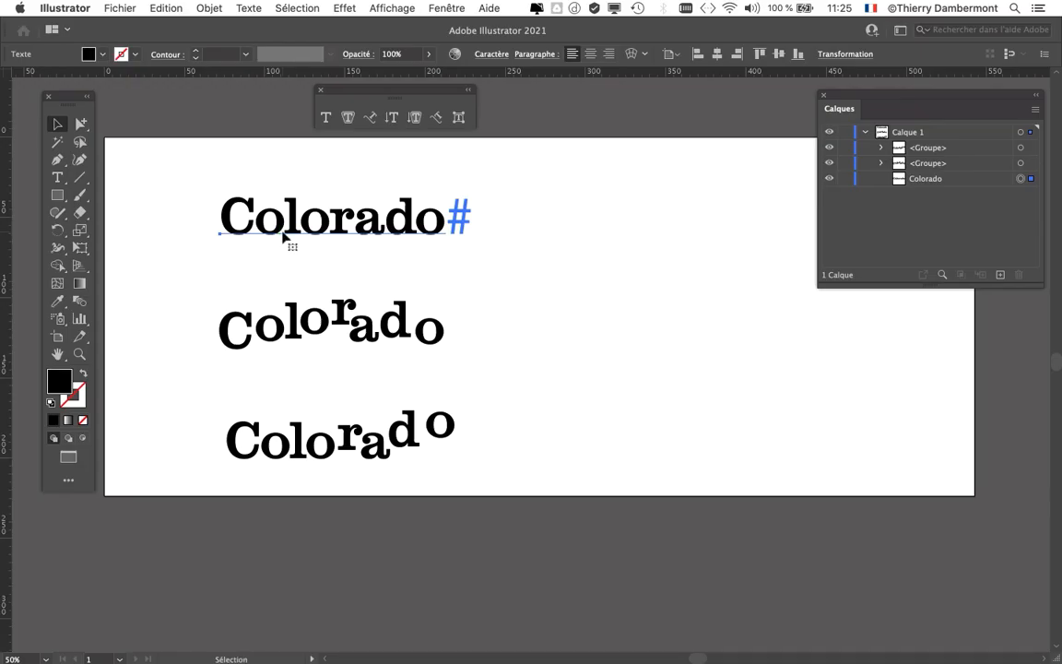
pyautogui.moveTo(279, 236); pyautogui.dragTo(619, 235)
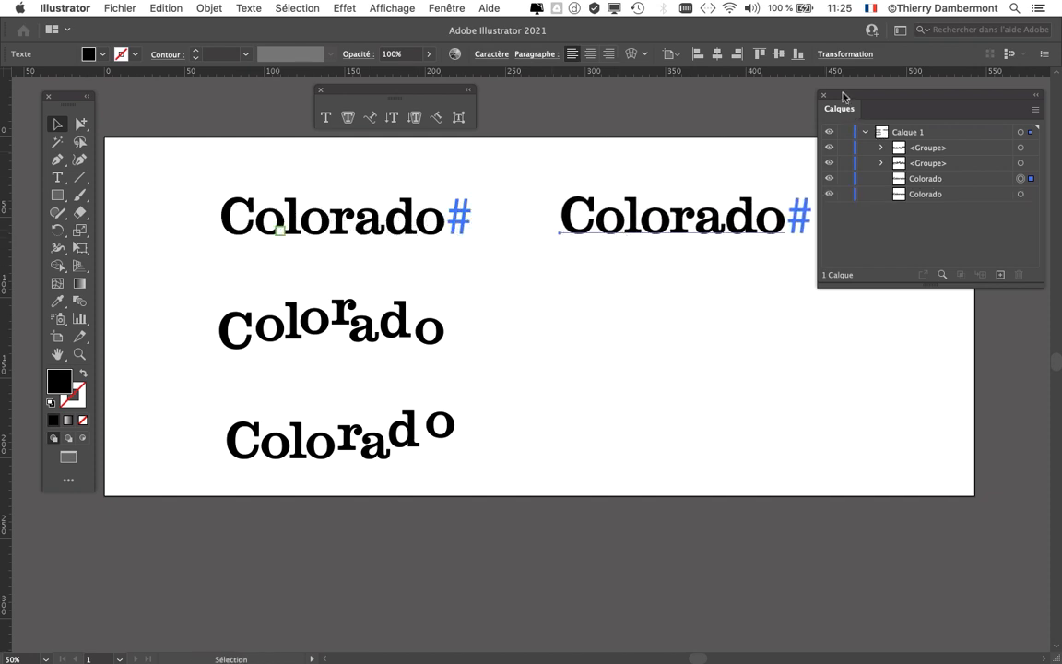
pyautogui.moveTo(842, 96); pyautogui.dragTo(960, 111)
pyautogui.moveTo(702, 237); pyautogui.dragTo(729, 235)
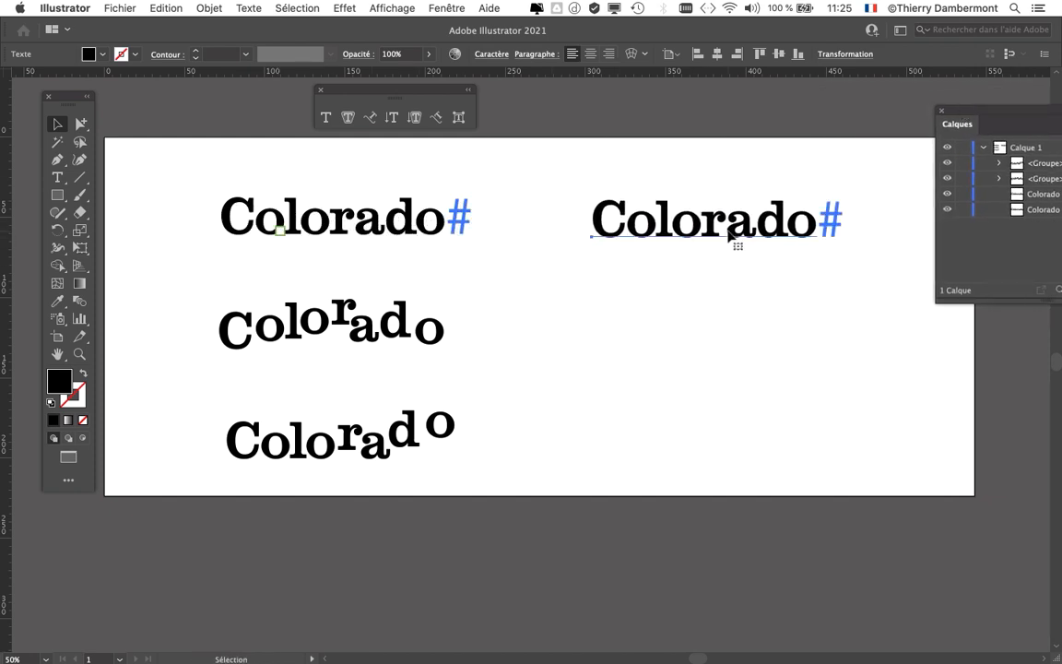
# Convert the duplicated "Colorado" text to outlines (Vectoriser)
pyautogui.scroll(2, 729, 236)
pyautogui.hscroll(5, 590, 247)
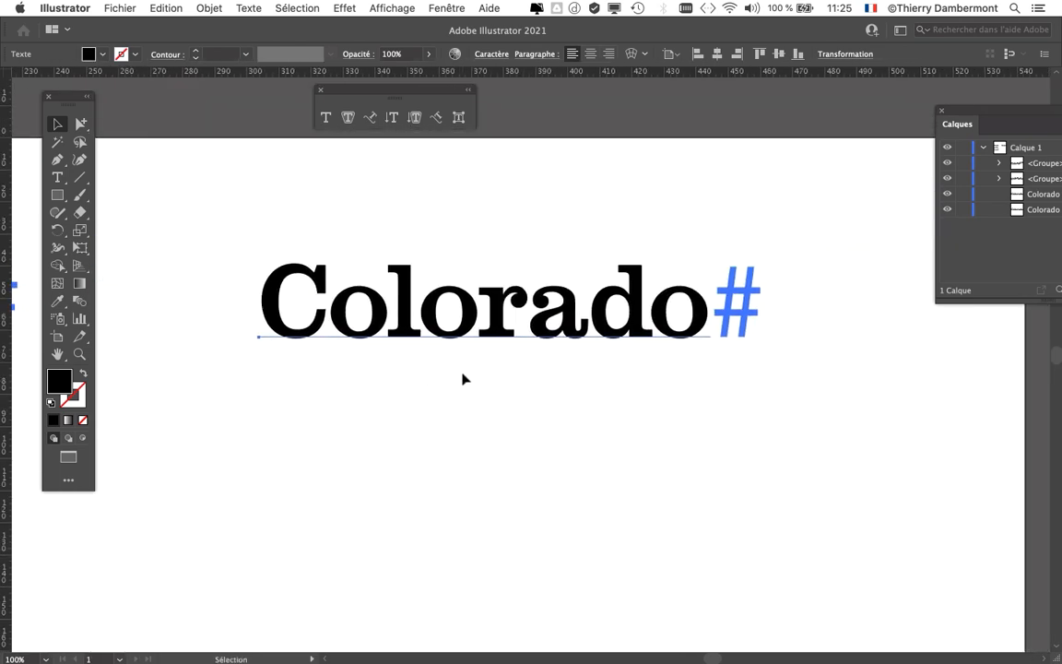
pyautogui.scroll(1, 463, 379)
pyautogui.click(247, 7)
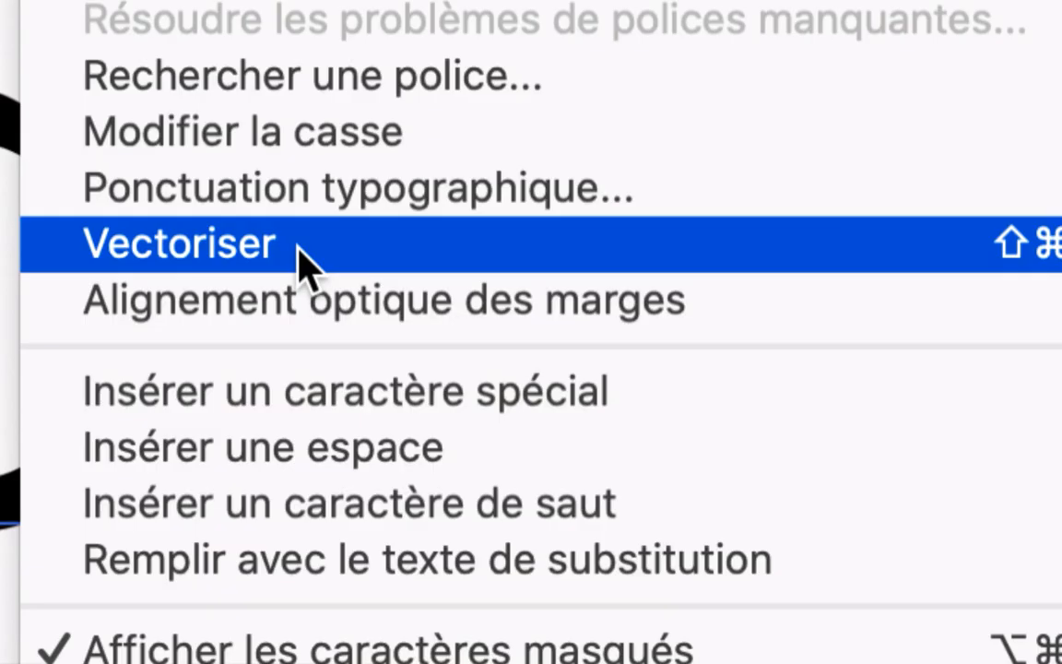
pyautogui.click(299, 247)
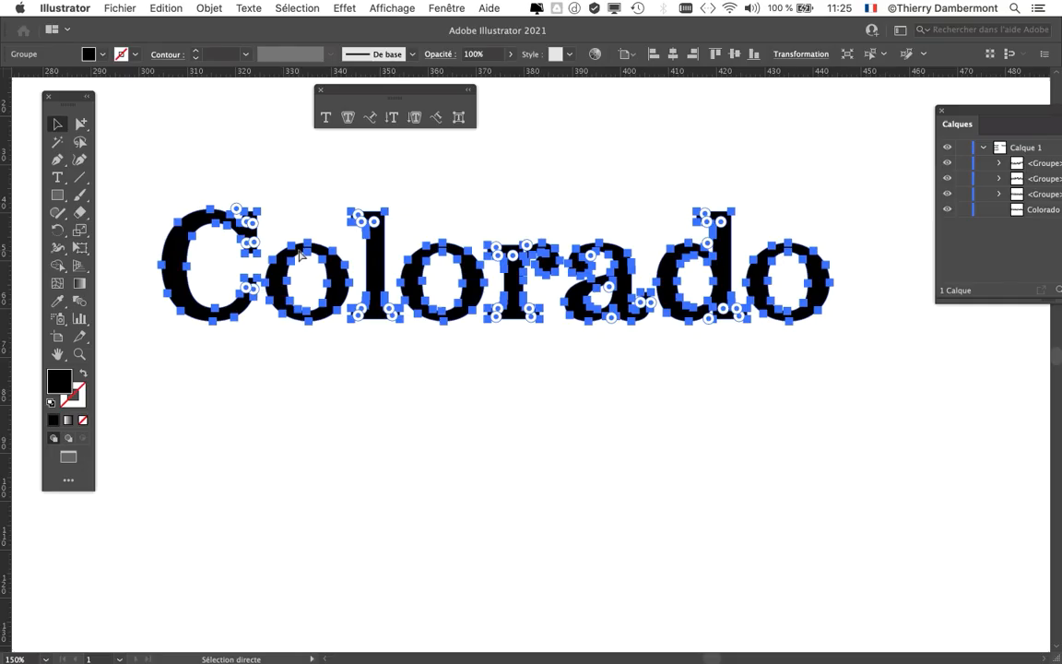
# Move the floating tools slightly inward and activate the Direct Selection tool (Sélection directe) from its tool group
pyautogui.moveTo(559, 385); pyautogui.dragTo(572, 415)
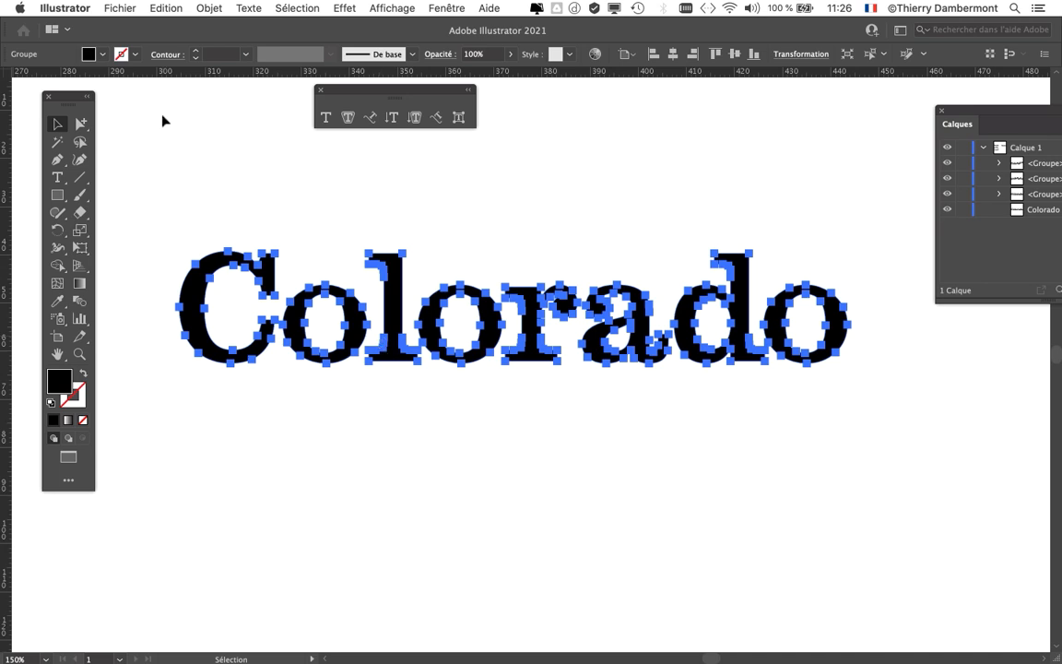
pyautogui.moveTo(78, 101); pyautogui.dragTo(130, 103)
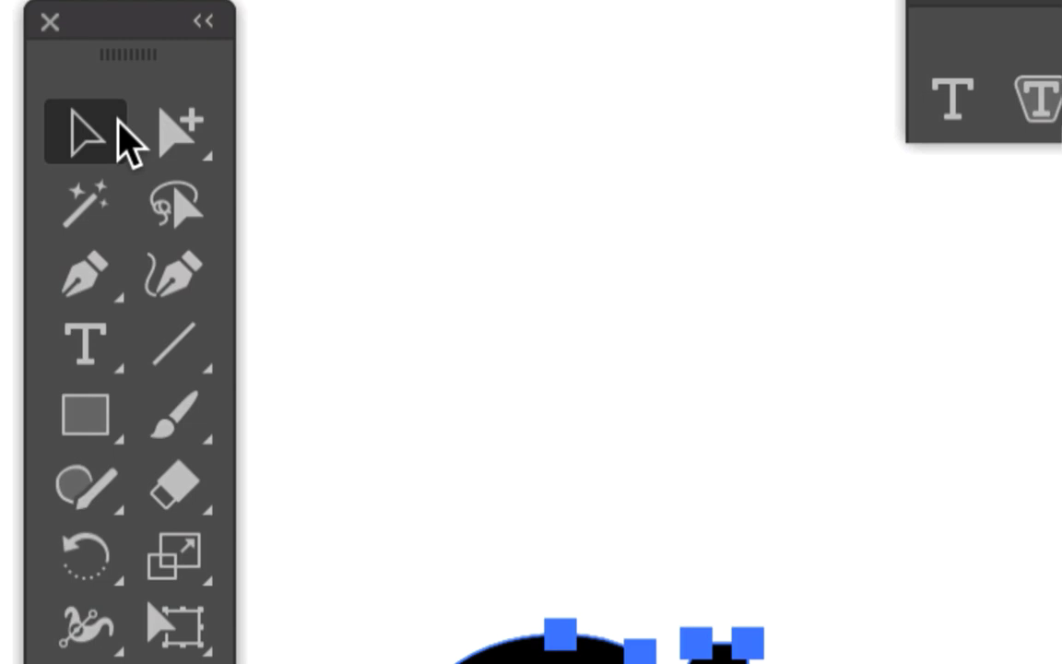
pyautogui.click(130, 126)
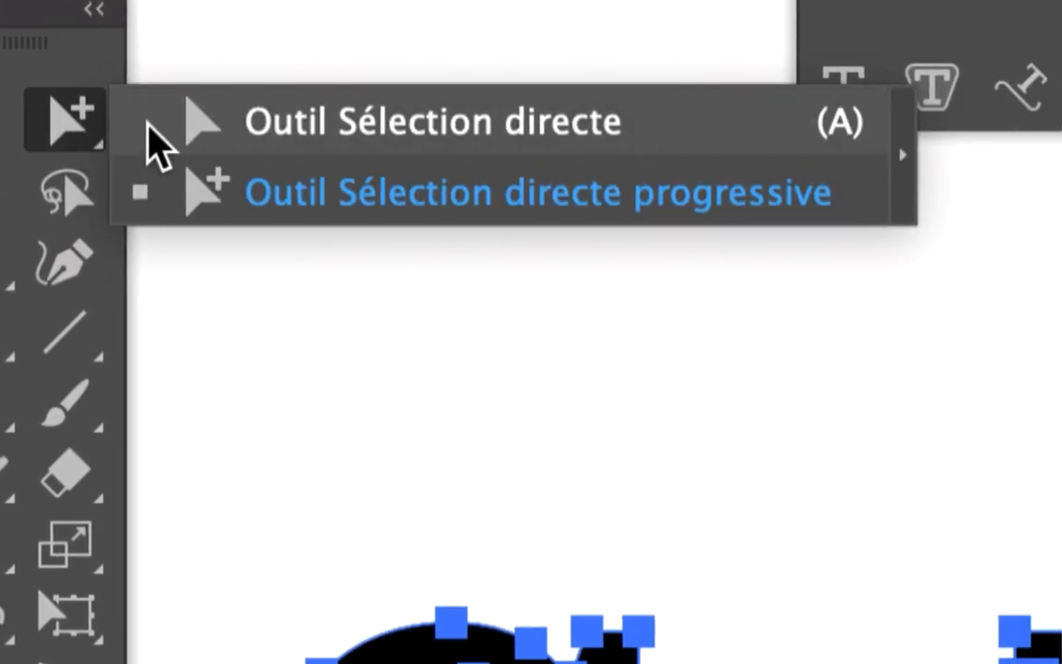
pyautogui.click(161, 127)
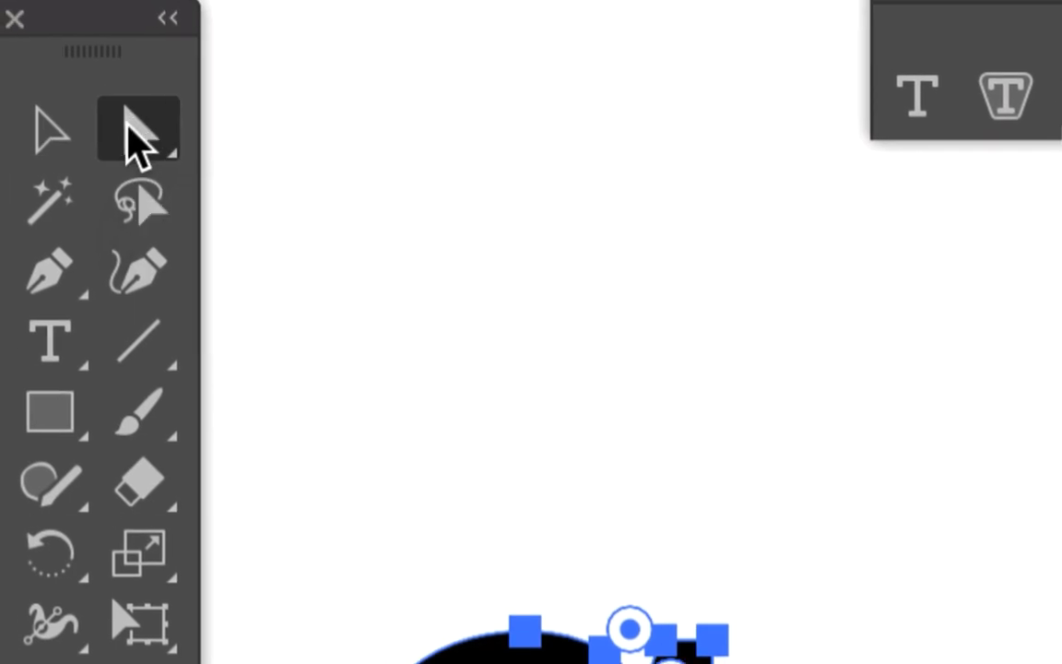
pyautogui.click(130, 137)
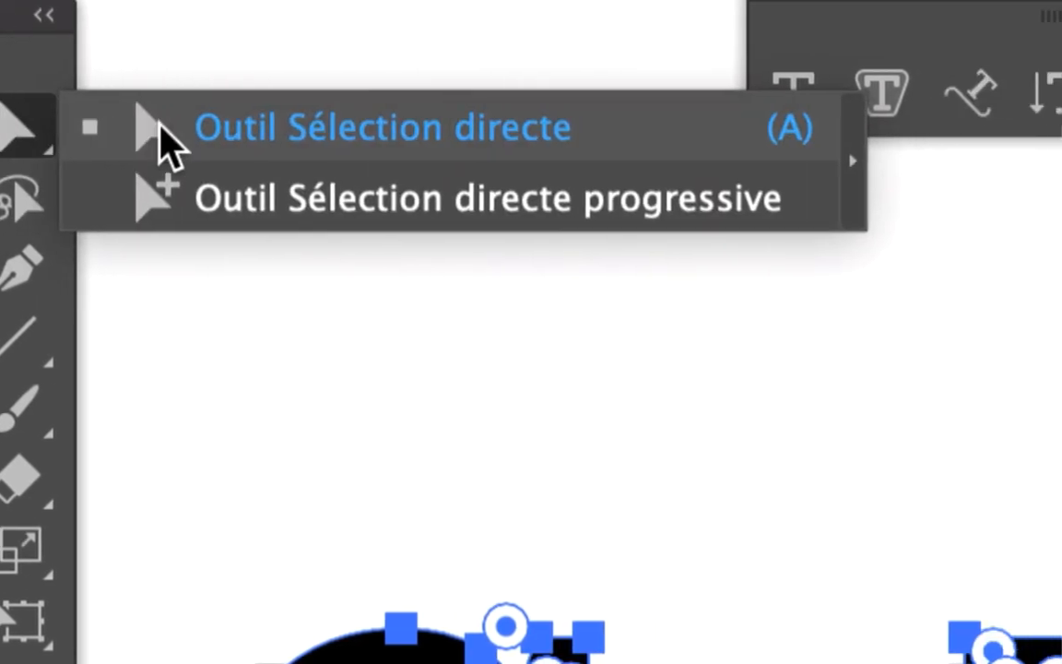
pyautogui.click(164, 131)
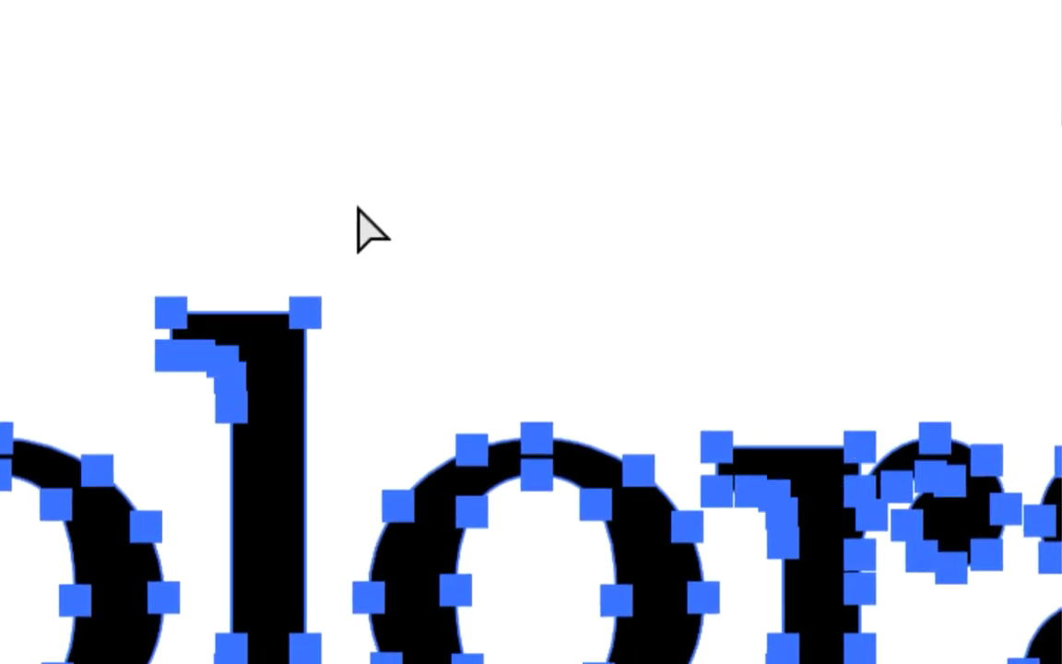
# Deselect the outlined "Colorado" and switch Outline view on and back off to examine the letter contours
pyautogui.click(358, 208)
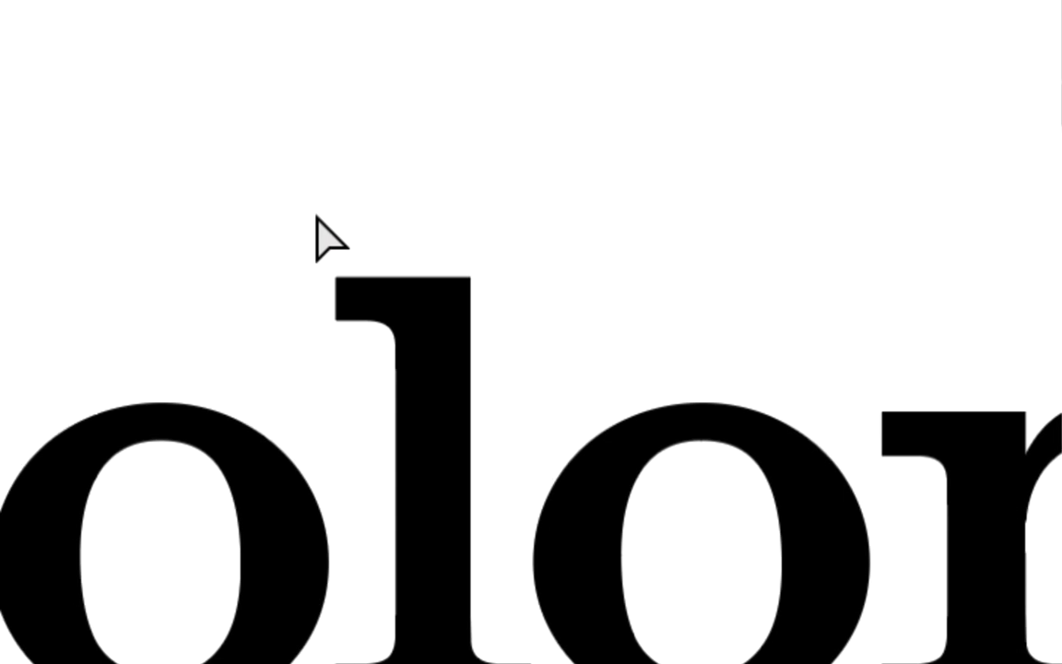
pyautogui.press('v')
pyautogui.hotkey('ctrl', 'y')
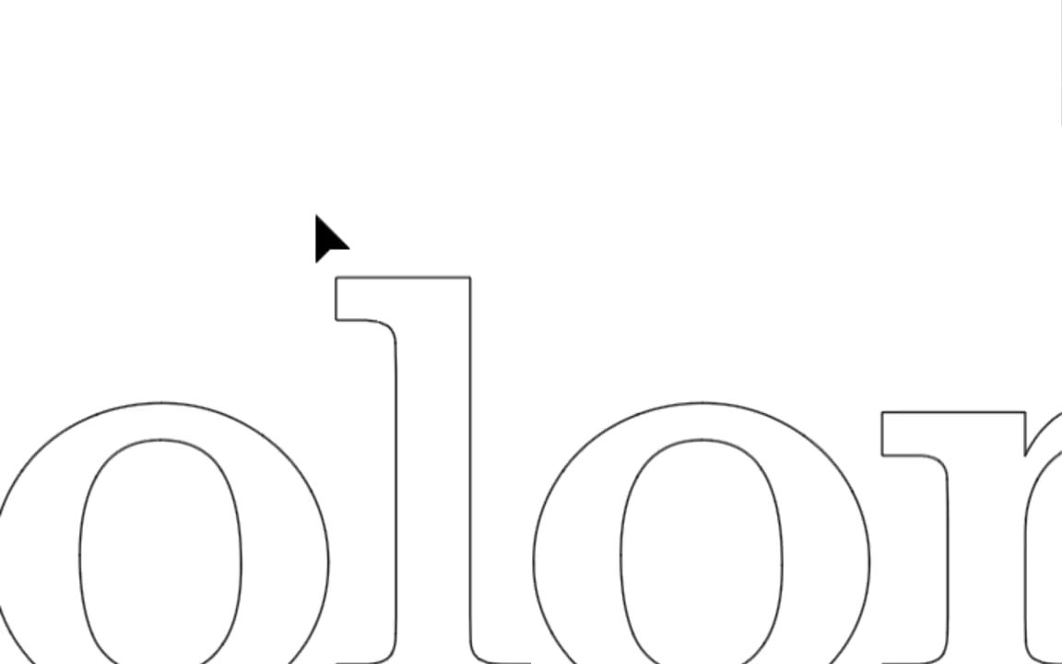
pyautogui.hotkey('ctrl', 'y')
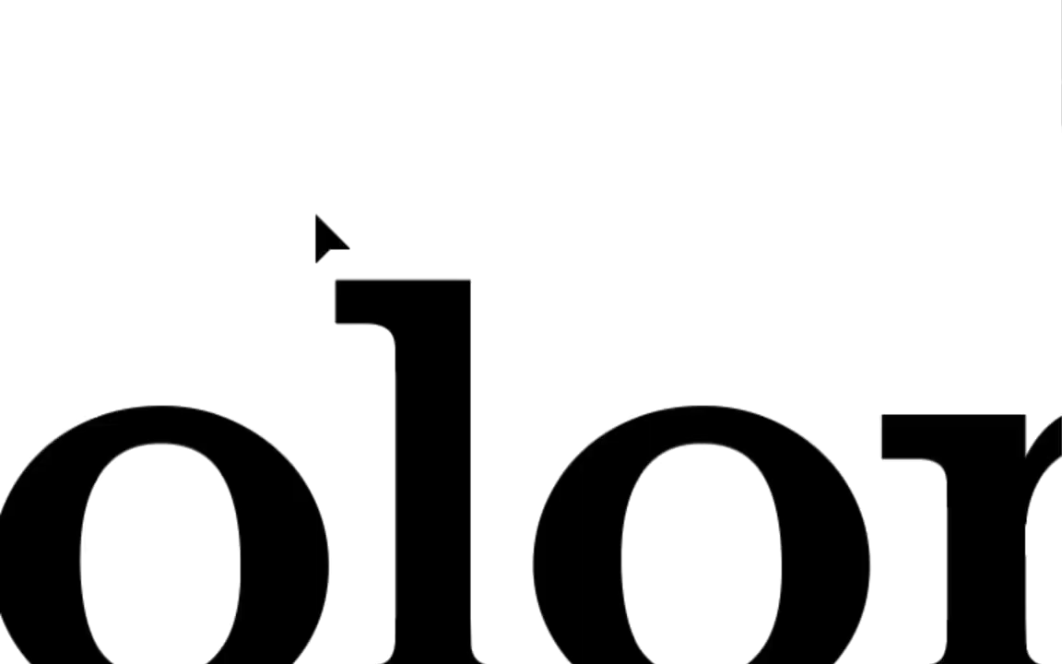
# Select the anchor points at the upper end of the "l" with a marquee and stretch its ascender straight up by about 10 mm
pyautogui.moveTo(316, 218); pyautogui.dragTo(502, 379)
pyautogui.moveTo(352, 249); pyautogui.dragTo(352, 248)
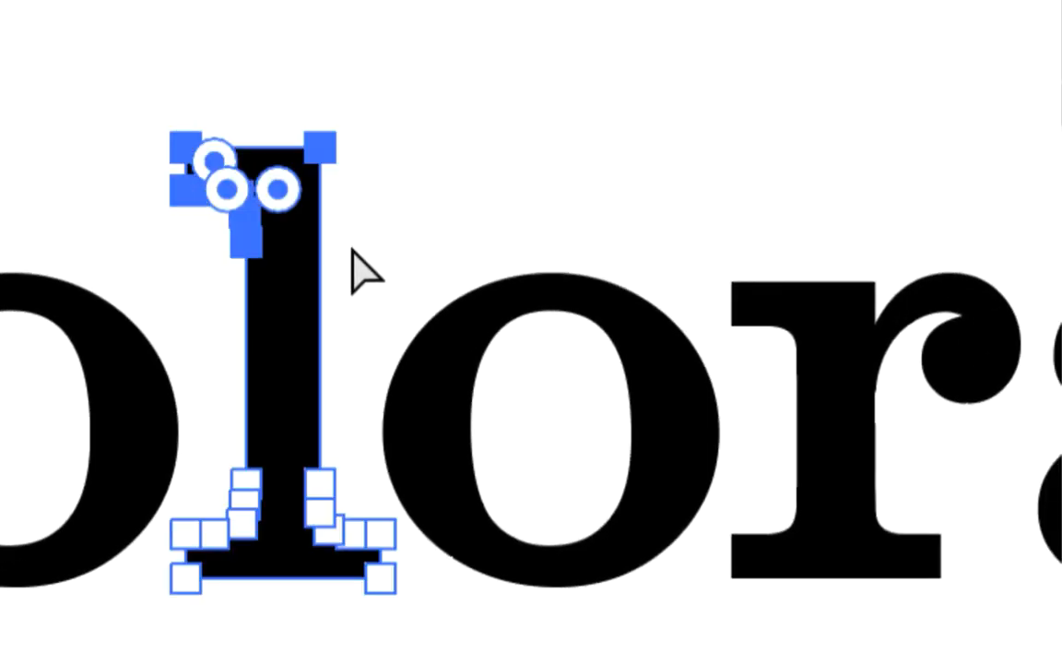
pyautogui.click(352, 249)
pyautogui.moveTo(171, 109); pyautogui.dragTo(365, 313)
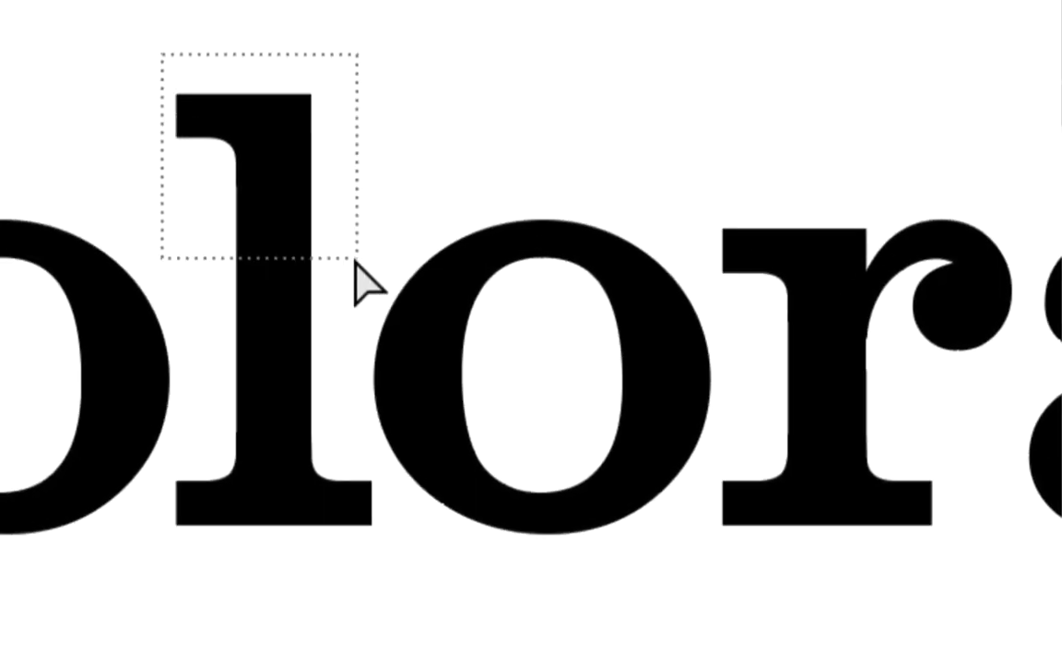
pyautogui.moveTo(356, 261); pyautogui.dragTo(352, 266)
pyautogui.click(350, 268)
pyautogui.moveTo(130, 8); pyautogui.dragTo(308, 206)
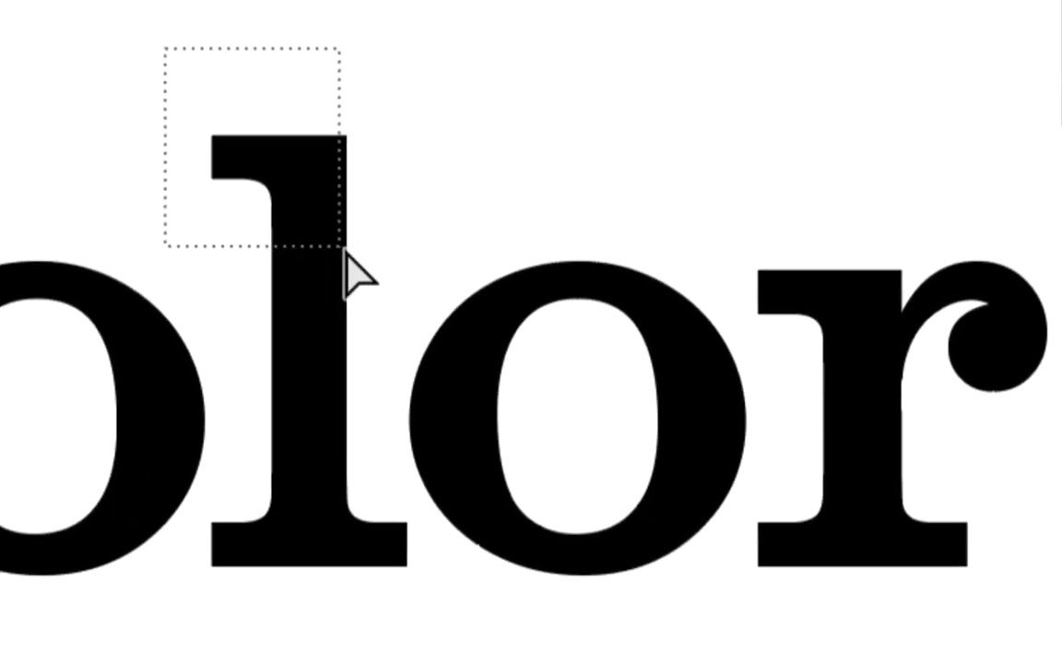
pyautogui.moveTo(347, 251); pyautogui.dragTo(356, 260)
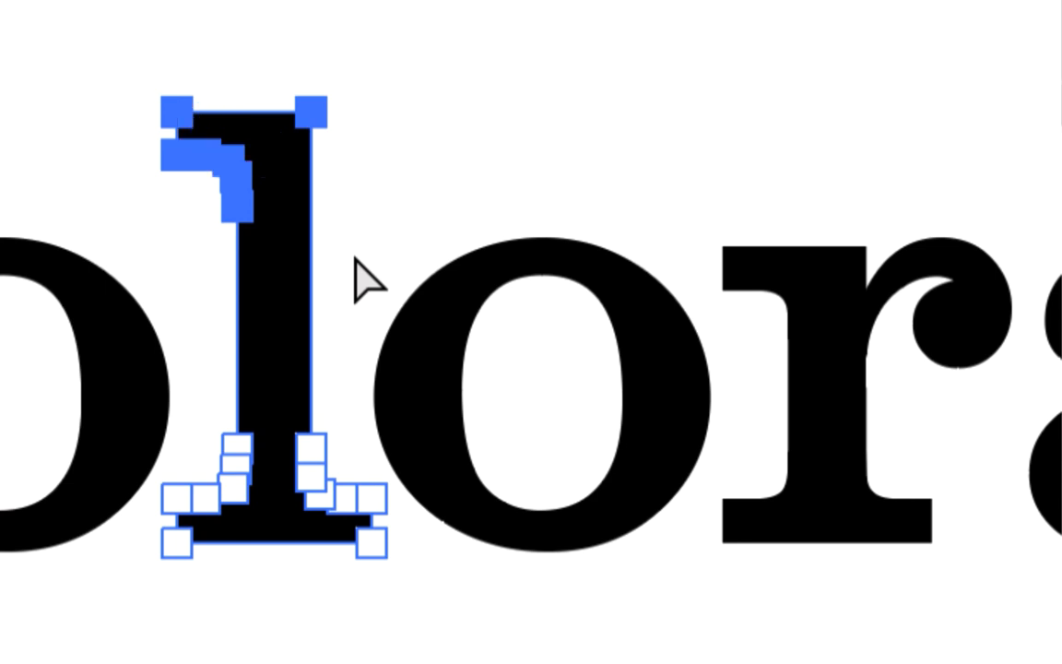
pyautogui.click(356, 258)
pyautogui.moveTo(163, 60); pyautogui.dragTo(356, 259)
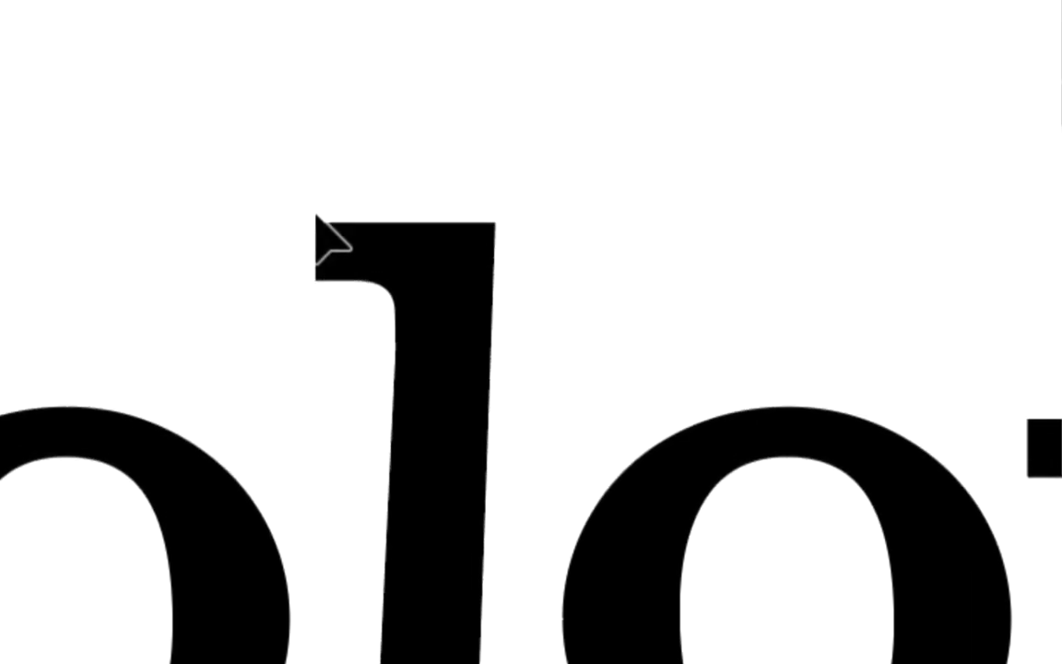
pyautogui.click(316, 185)
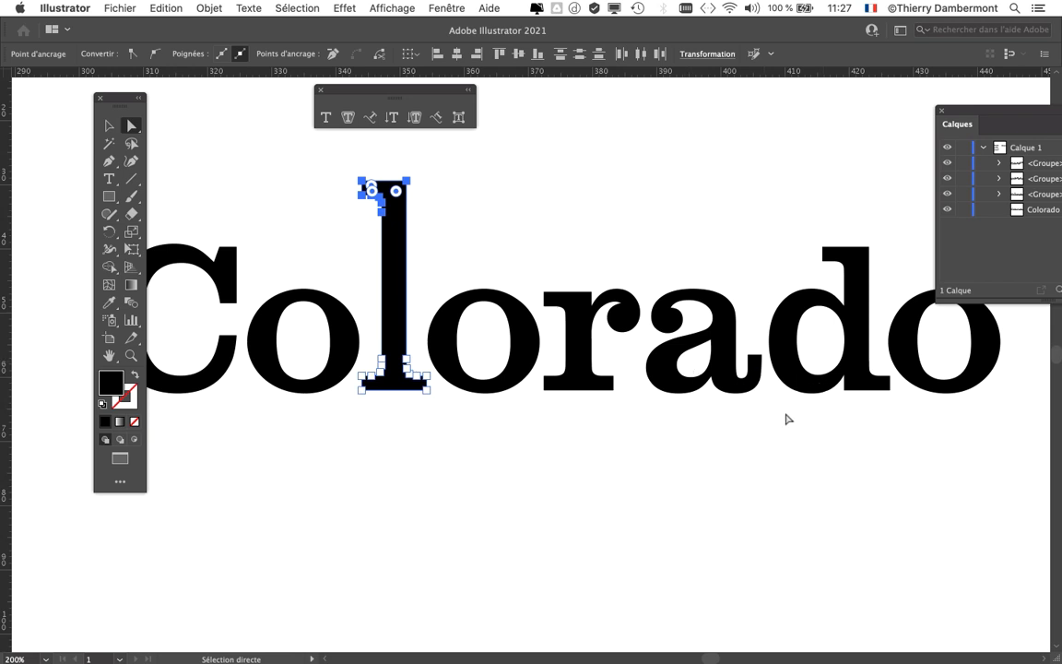
# Select the upper anchor points of the "d" with a marquee and stretch its ascender straight up by about 7 mm
pyautogui.moveTo(785, 420); pyautogui.dragTo(561, 441)
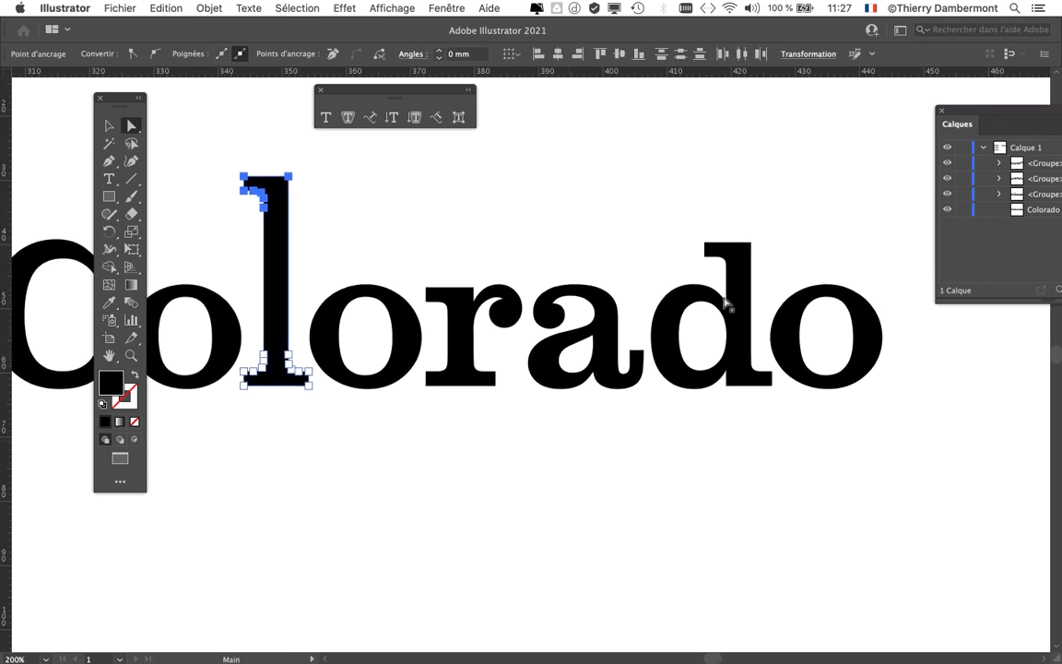
pyautogui.press('space')
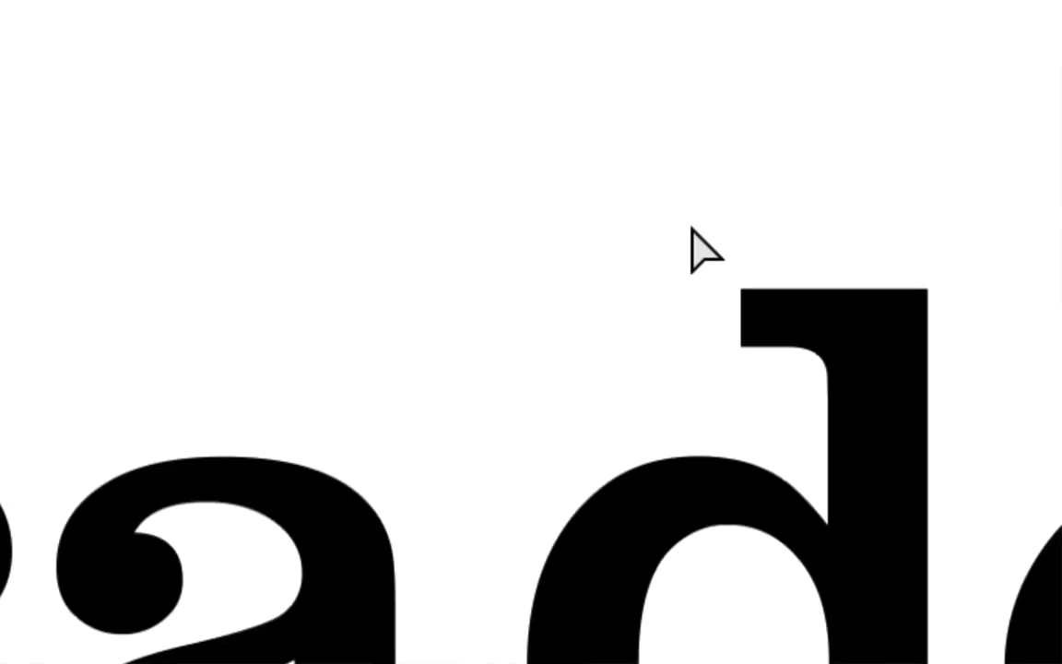
pyautogui.moveTo(693, 231); pyautogui.dragTo(749, 272)
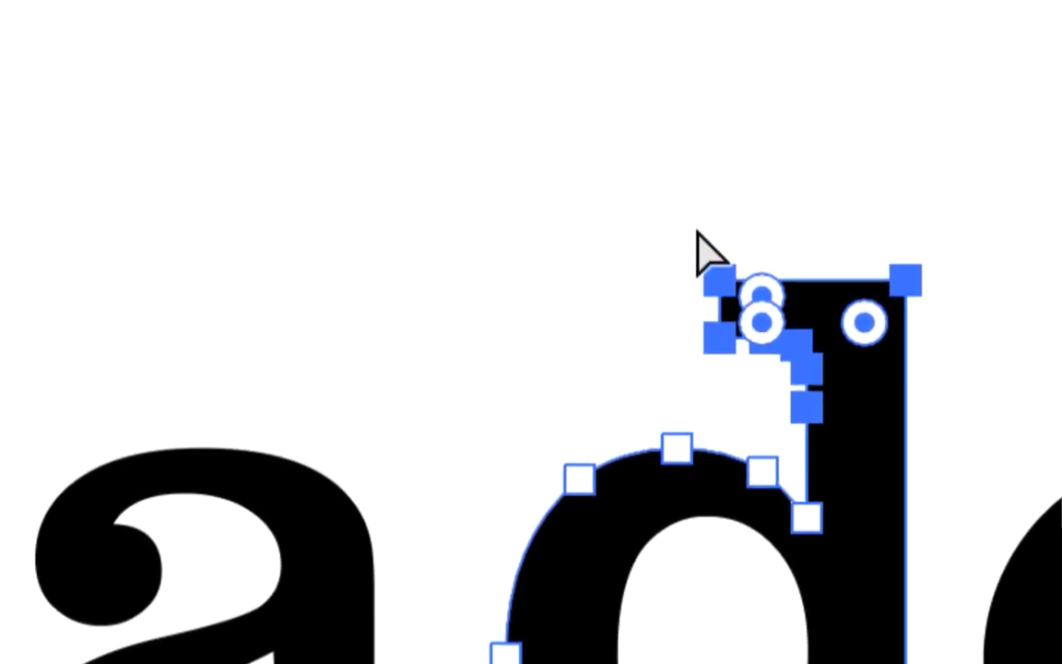
pyautogui.click(697, 230)
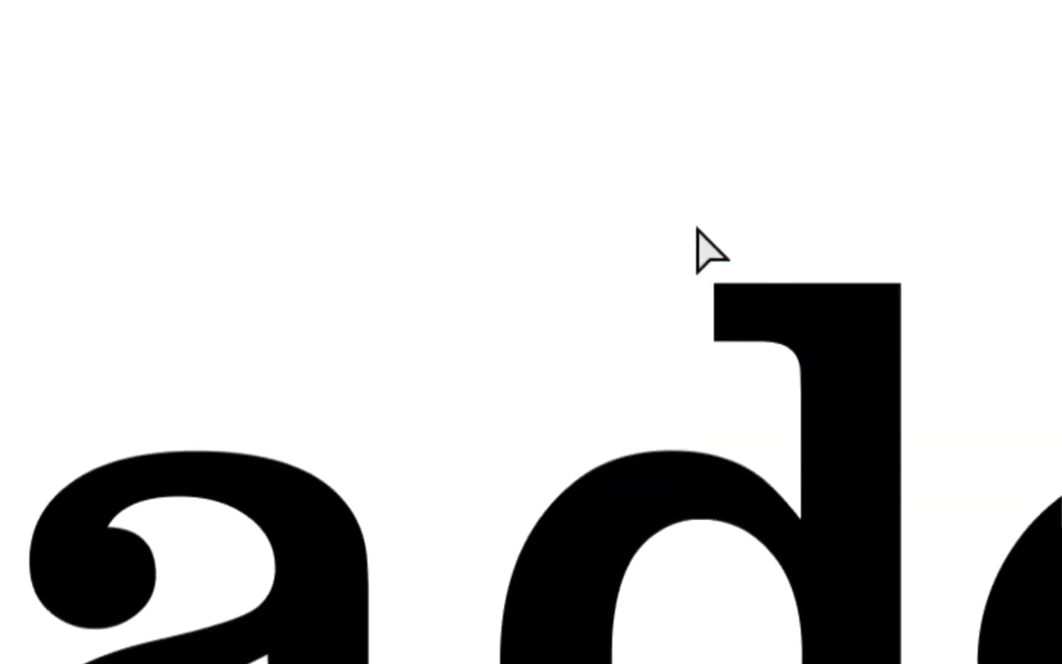
pyautogui.moveTo(698, 230); pyautogui.dragTo(941, 444)
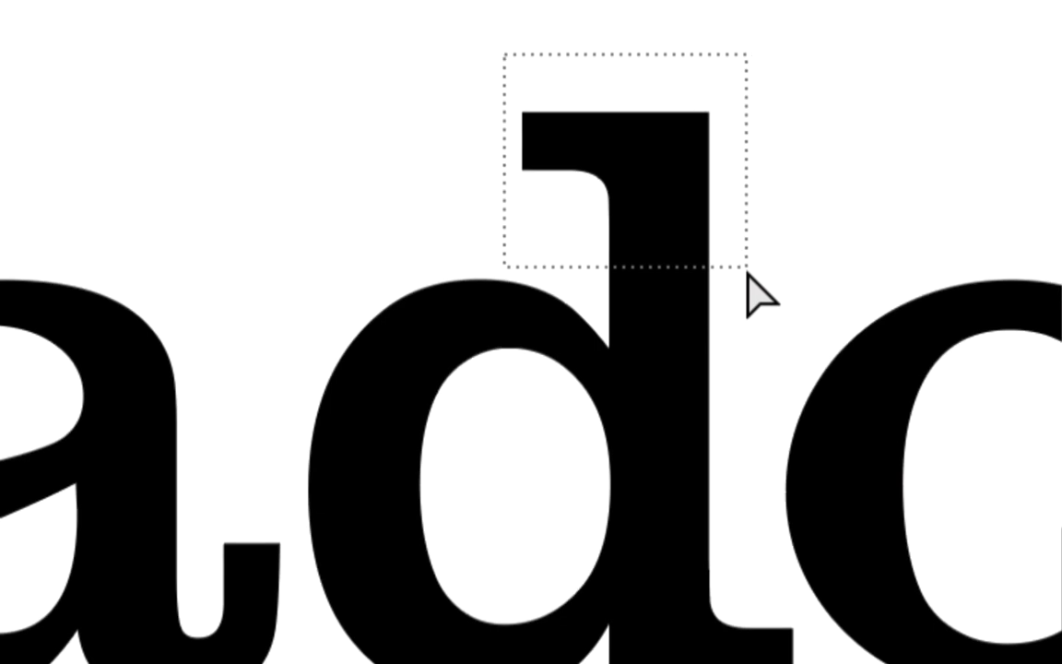
pyautogui.moveTo(748, 273); pyautogui.dragTo(743, 273)
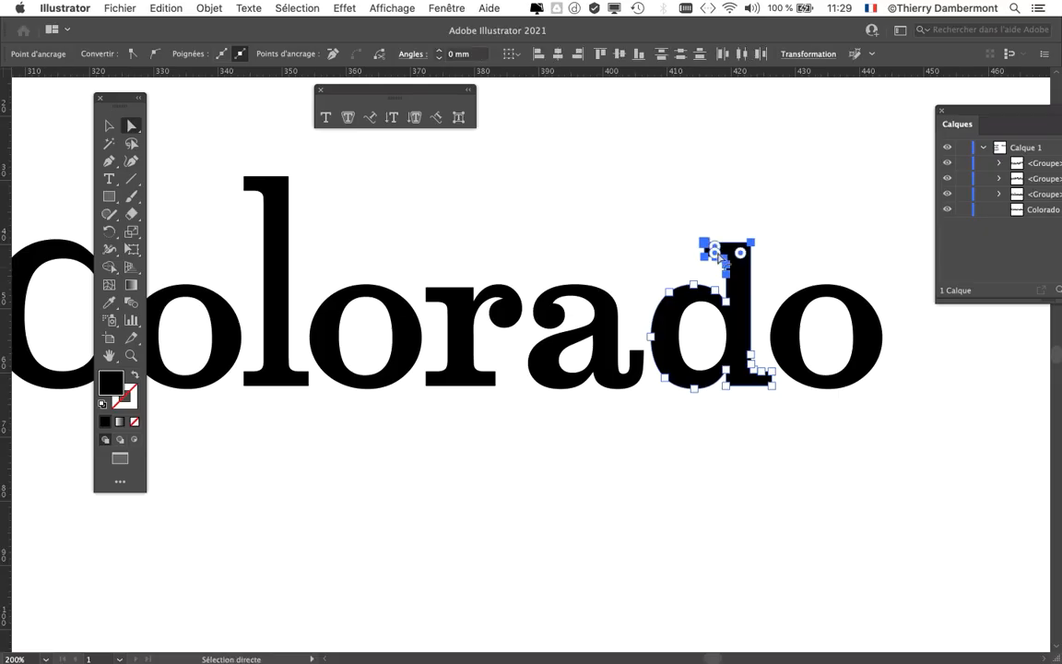
pyautogui.moveTo(705, 247); pyautogui.dragTo(715, 201)
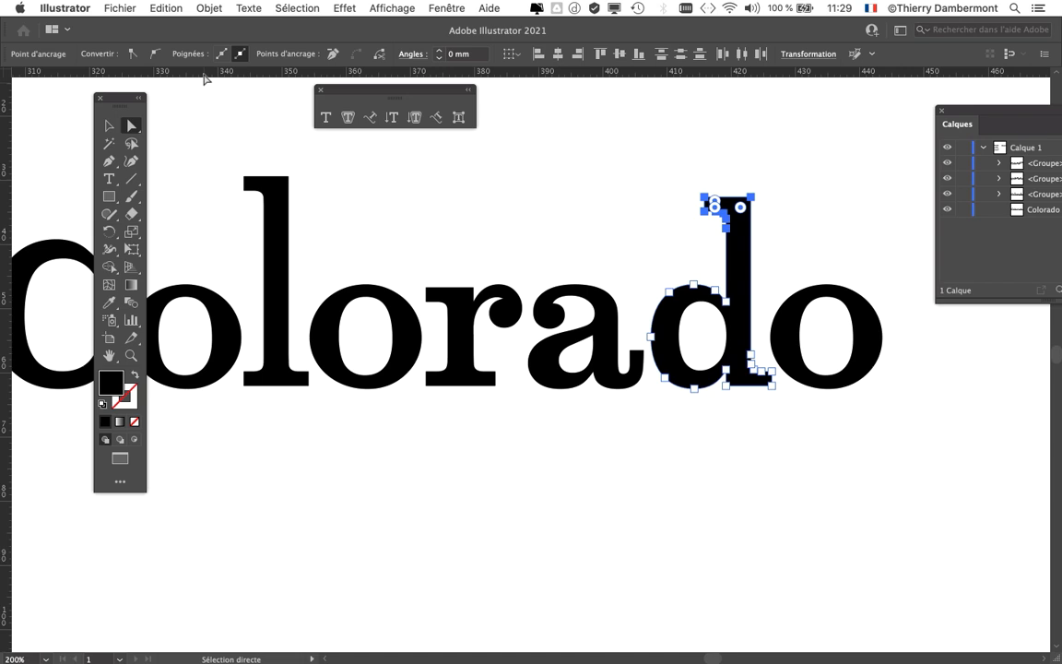
# Look up the ruler display options (Règles) and leave them unchanged
pyautogui.click(379, 7)
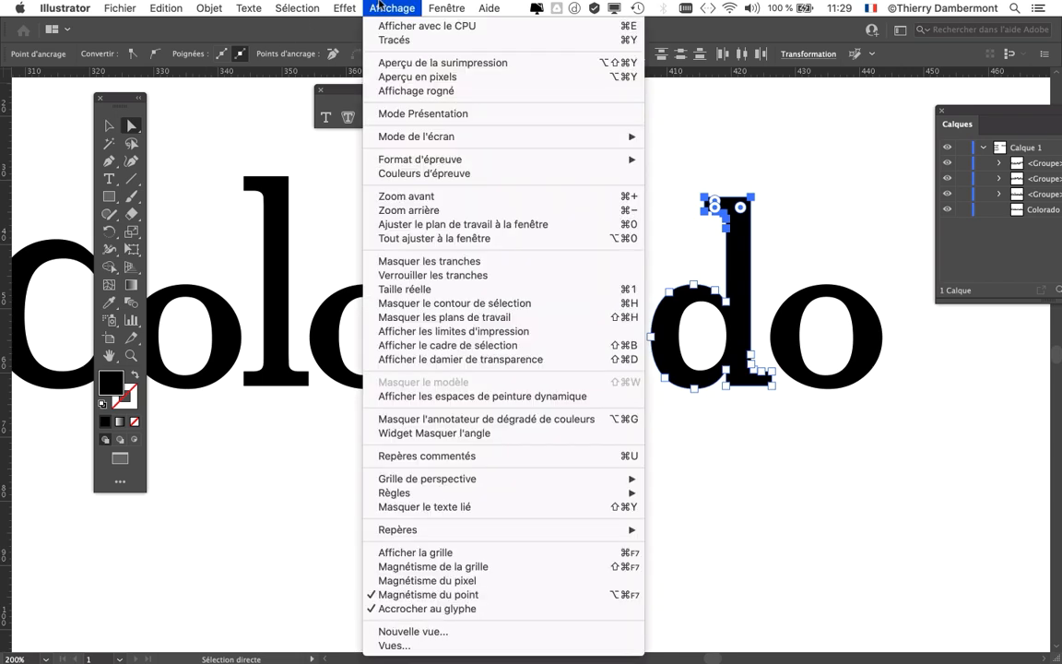
pyautogui.click(381, 8)
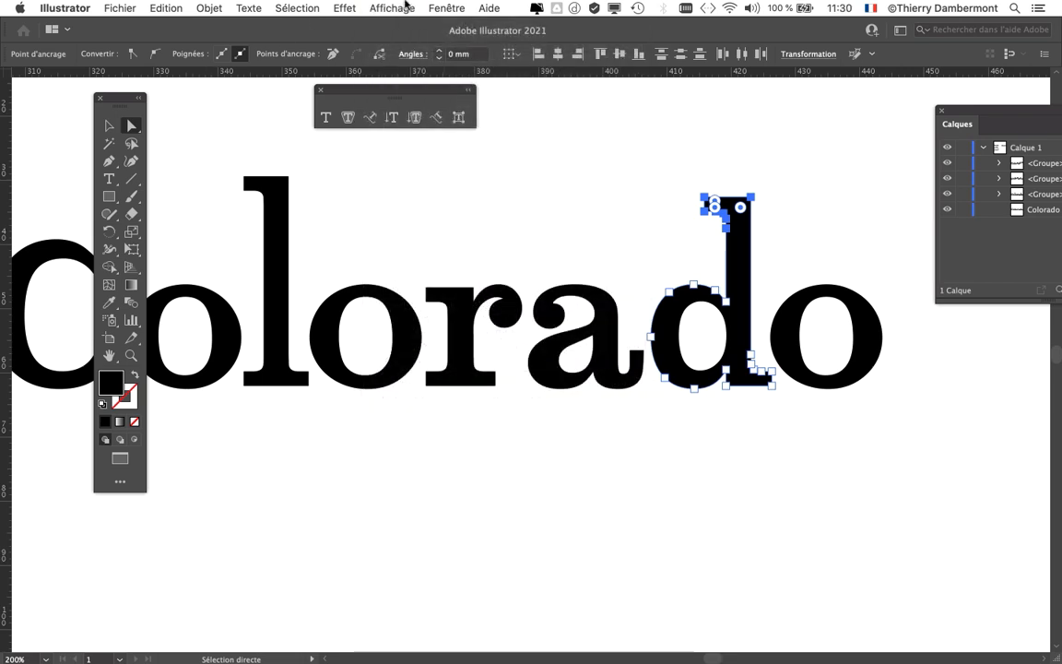
pyautogui.click(405, 7)
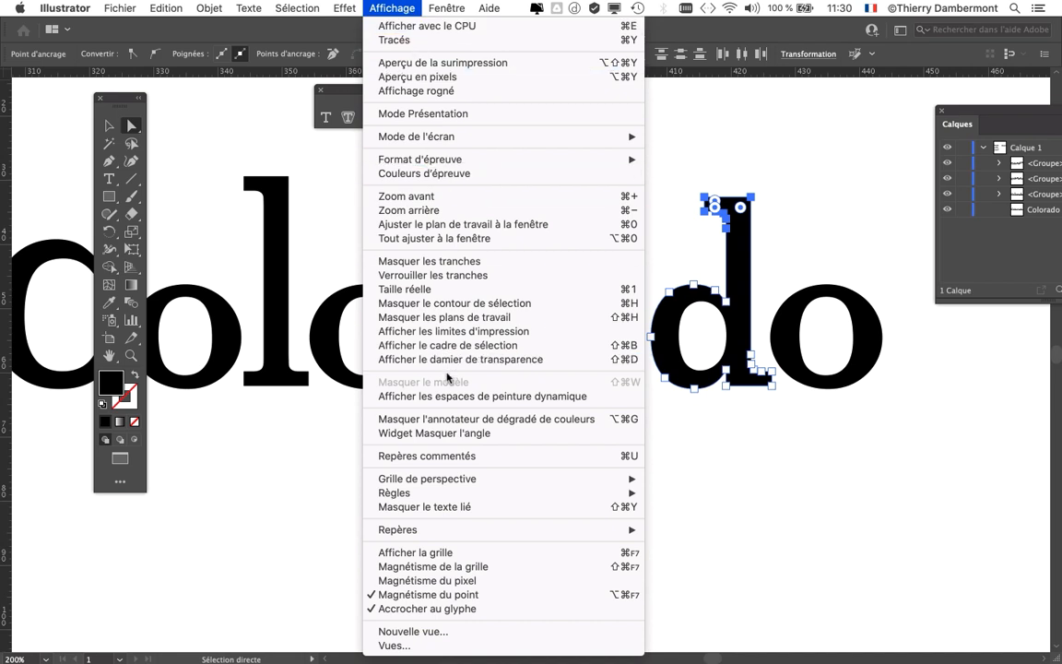
pyautogui.moveTo(422, 498)
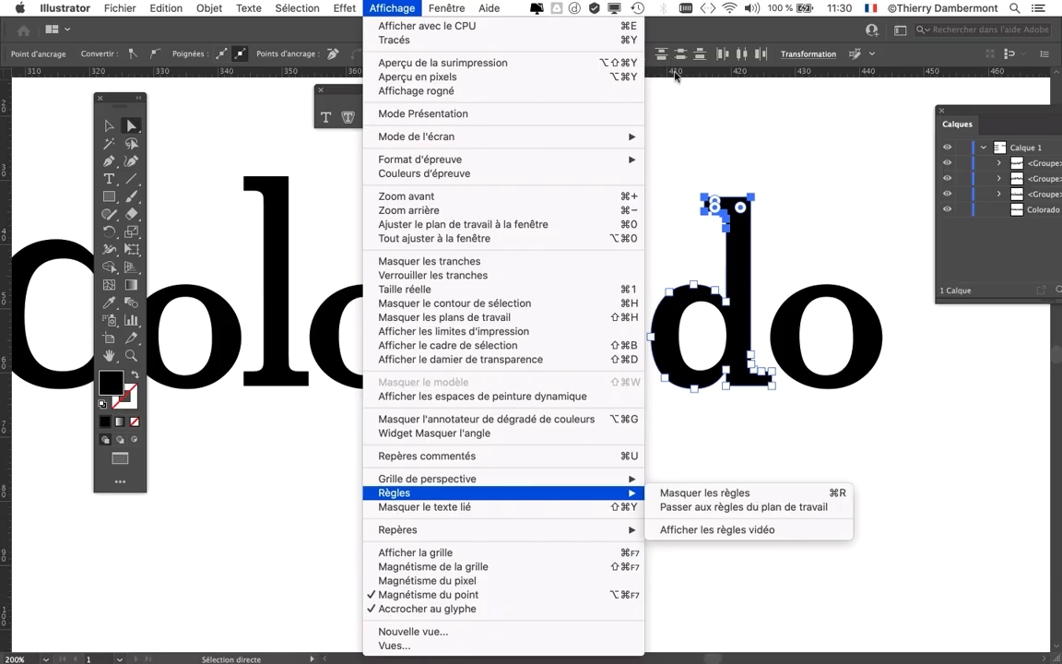
pyautogui.click(675, 76)
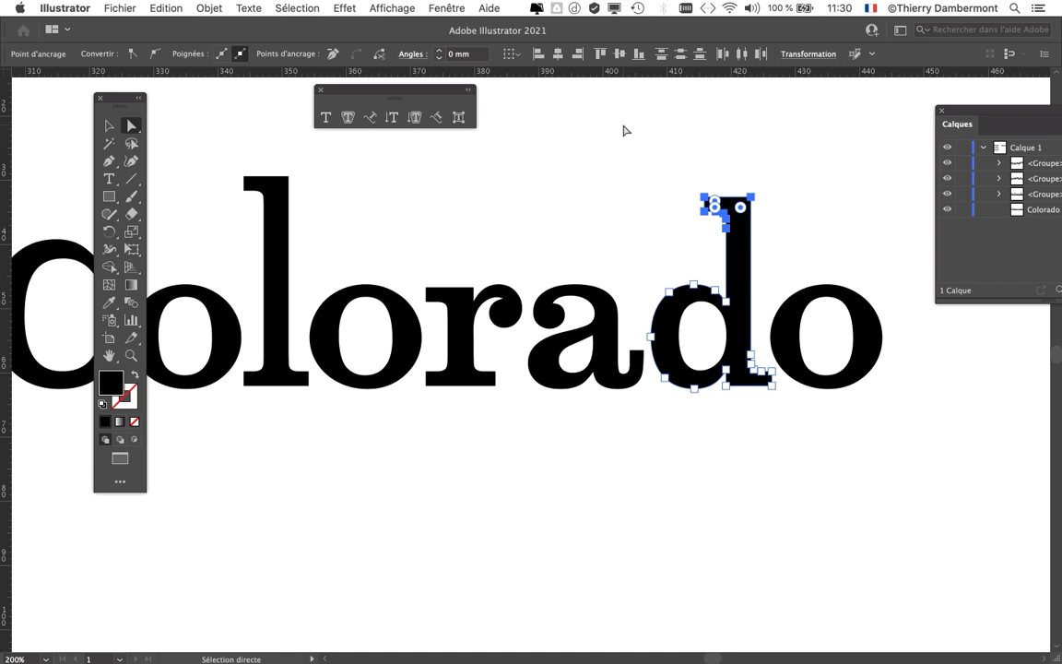
# Place a horizontal guide from the ruler above the "l", moving the type tools aside and checking the guide's entry in the layers list
pyautogui.moveTo(396, 99); pyautogui.dragTo(336, 519)
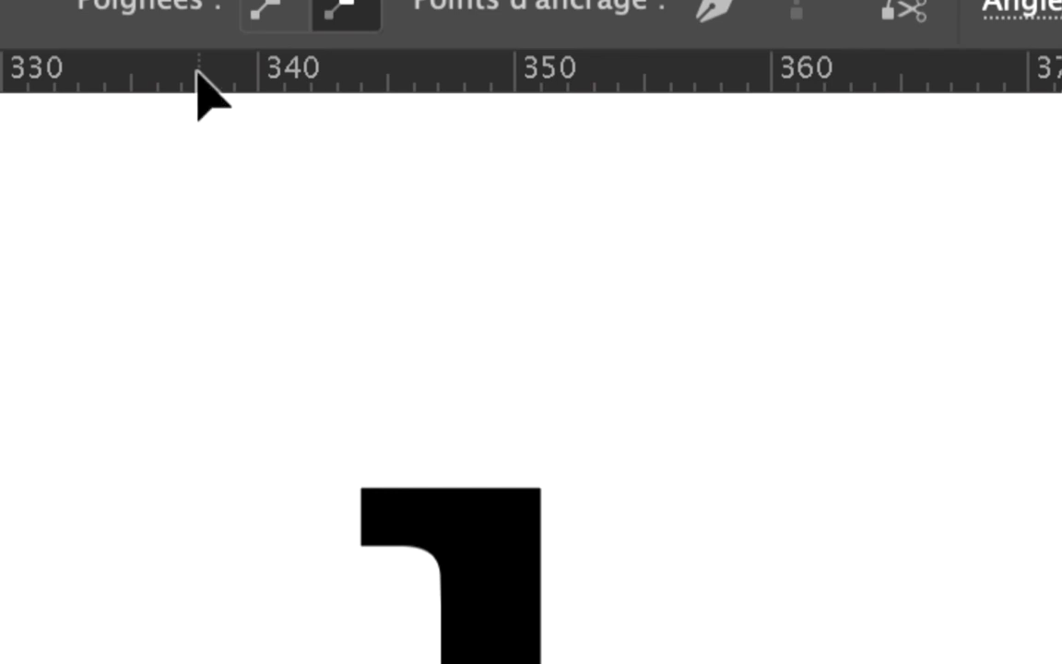
pyautogui.moveTo(199, 73); pyautogui.dragTo(195, 114)
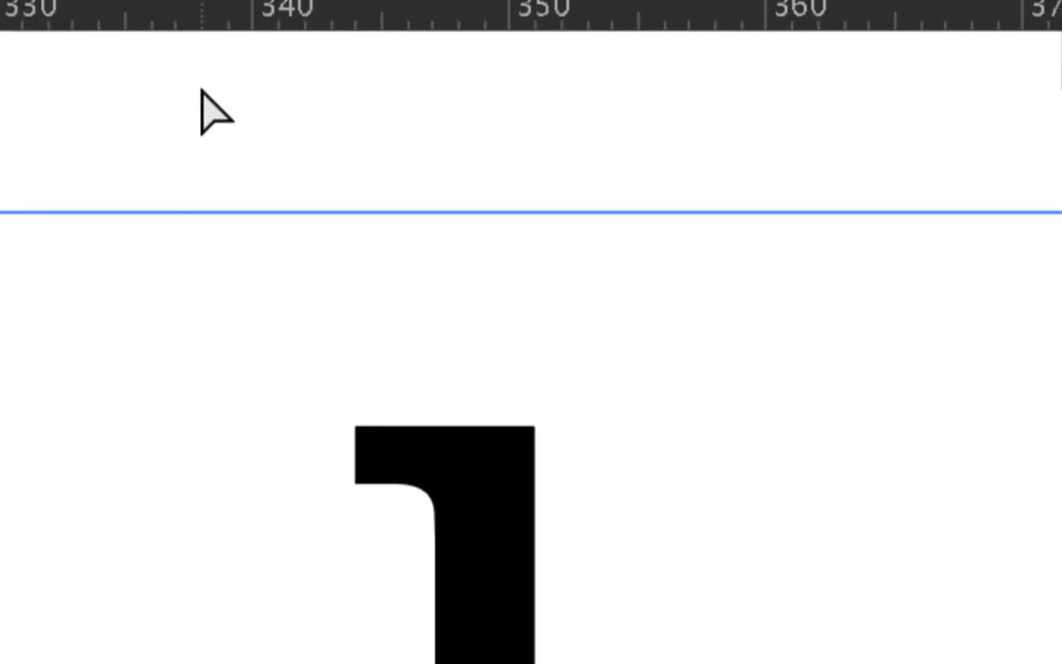
pyautogui.hscroll(-1, 203, 107)
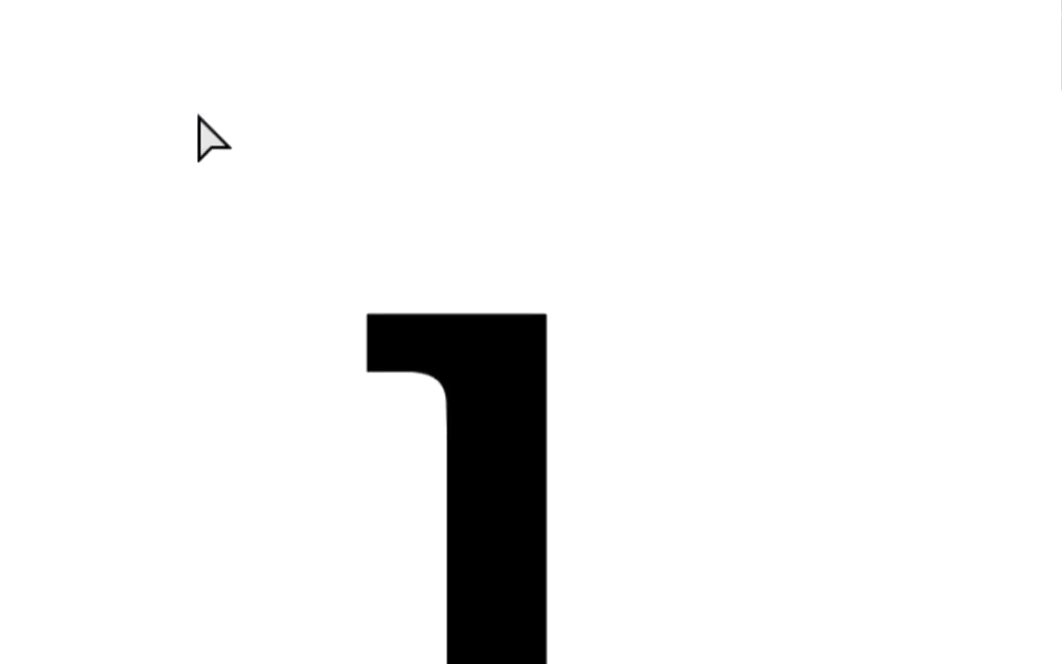
pyautogui.moveTo(197, 182); pyautogui.dragTo(198, 99)
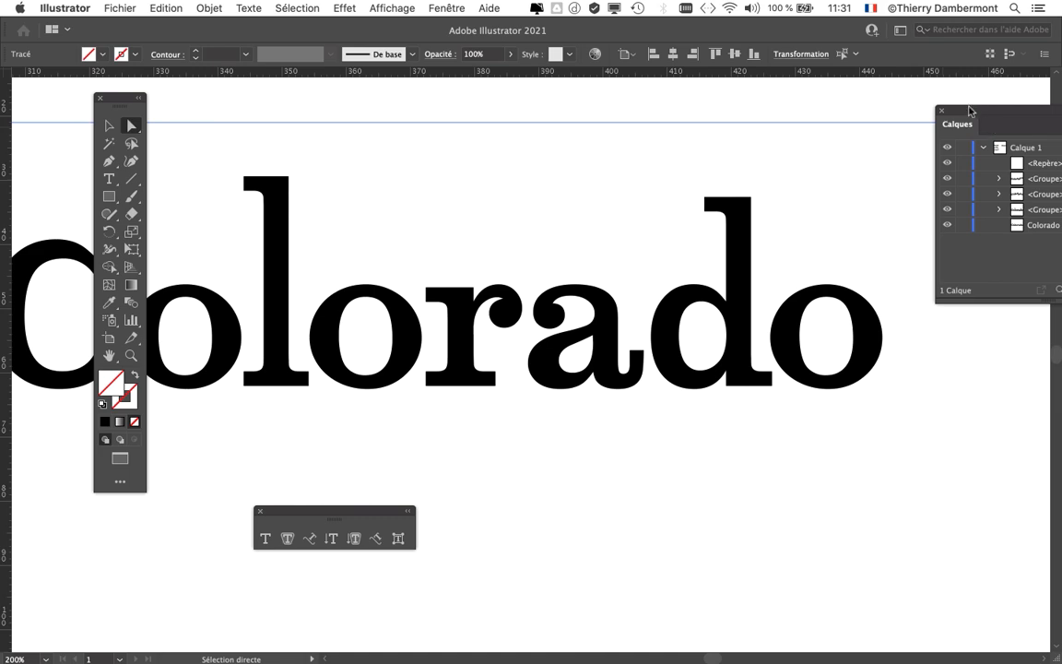
pyautogui.moveTo(970, 110); pyautogui.dragTo(723, 113)
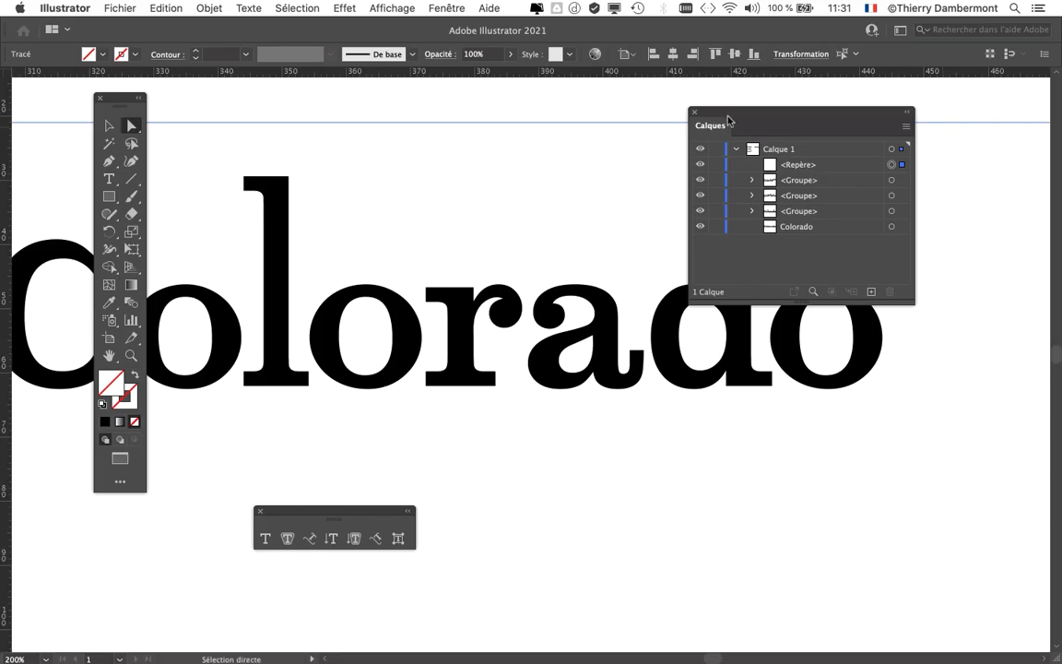
pyautogui.moveTo(728, 120); pyautogui.dragTo(940, 171)
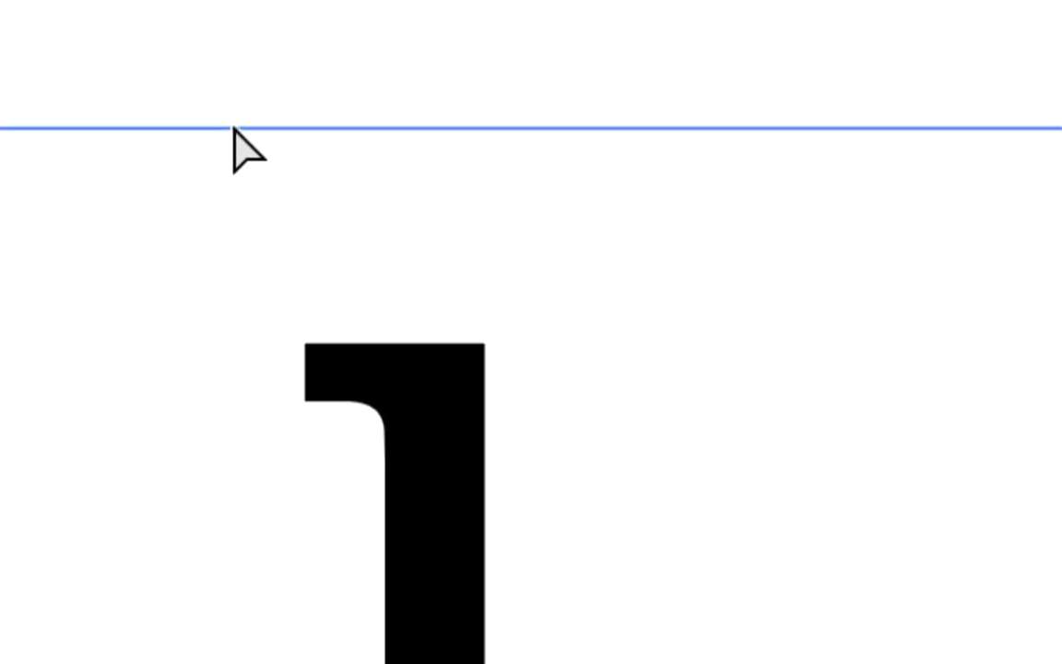
# Lower the horizontal guide towards the flat upper edge of the stretched "l"
pyautogui.scroll(-2, 233, 130)
pyautogui.hscroll(-2, 233, 129)
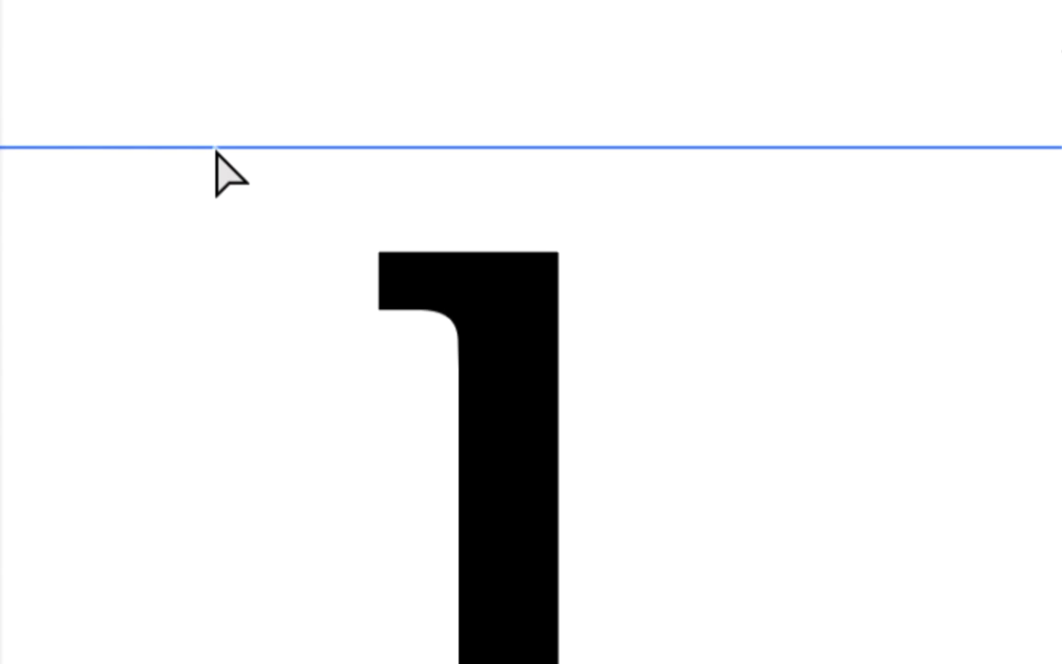
pyautogui.scroll(-2, 215, 161)
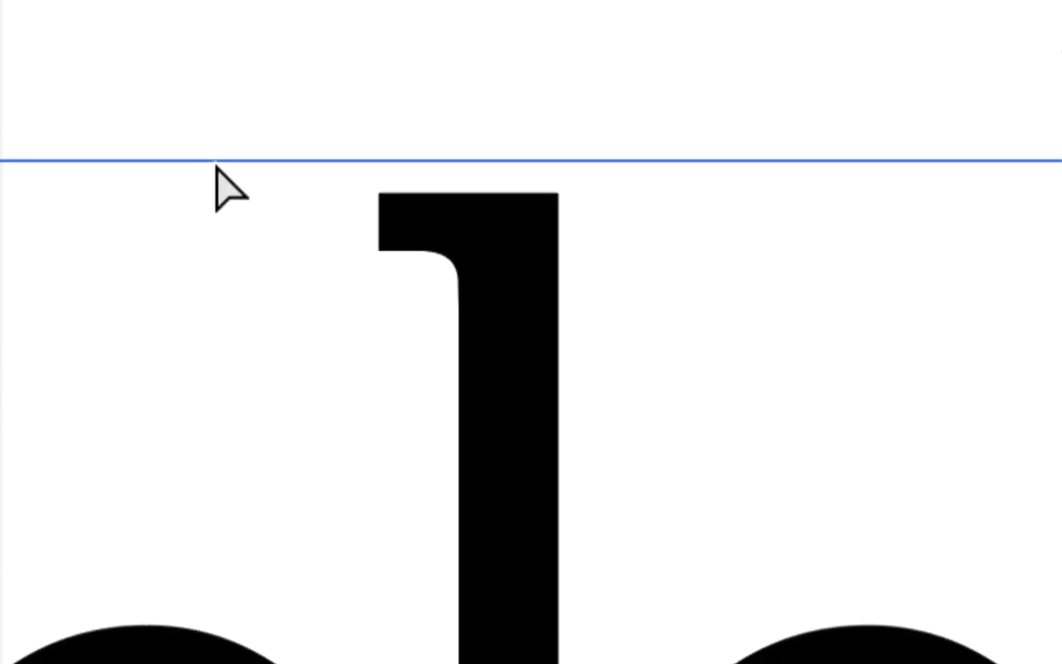
pyautogui.scroll(-2, 216, 166)
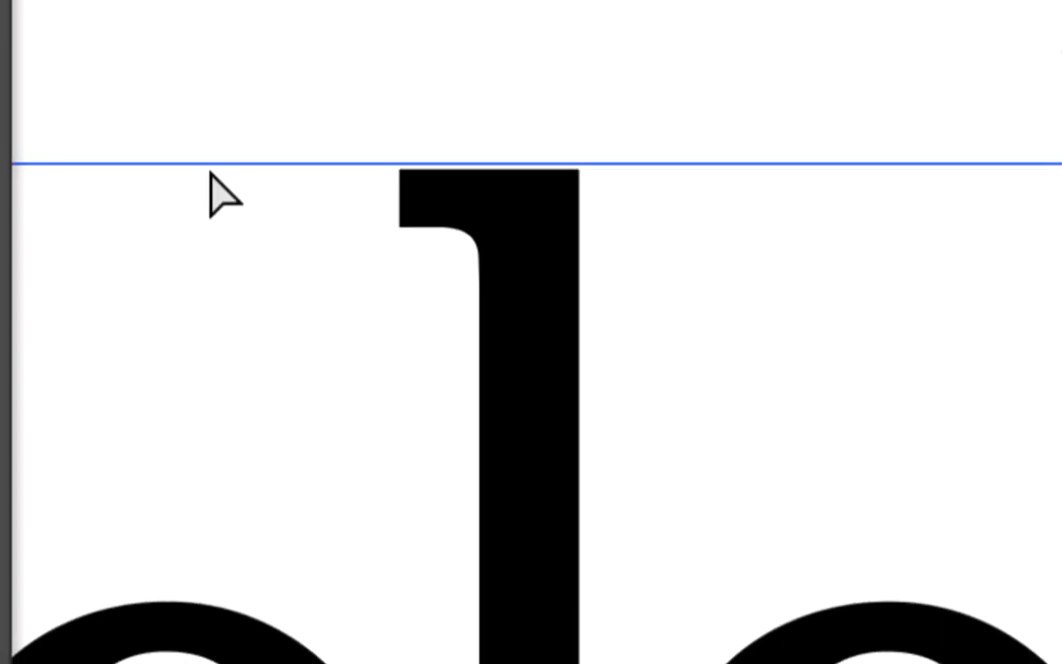
pyautogui.press('Down')
pyautogui.press('Up')
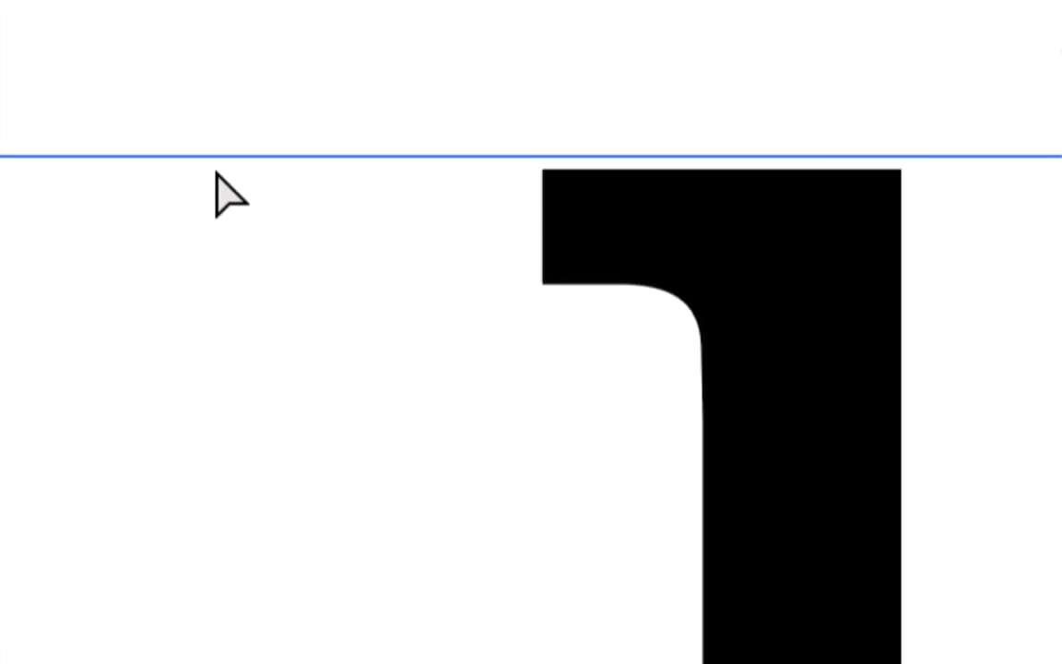
pyautogui.hscroll(4, 279, 171)
pyautogui.press('Delete')
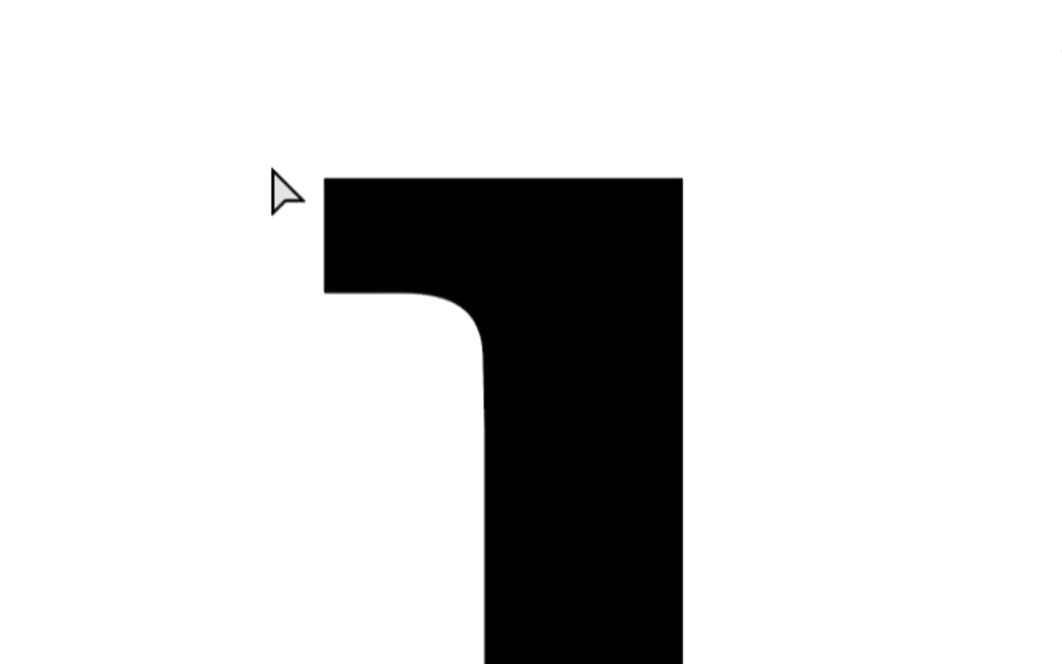
pyautogui.press('v')
pyautogui.hotkey('ctrl', ';')
pyautogui.scroll(-1, 269, 172)
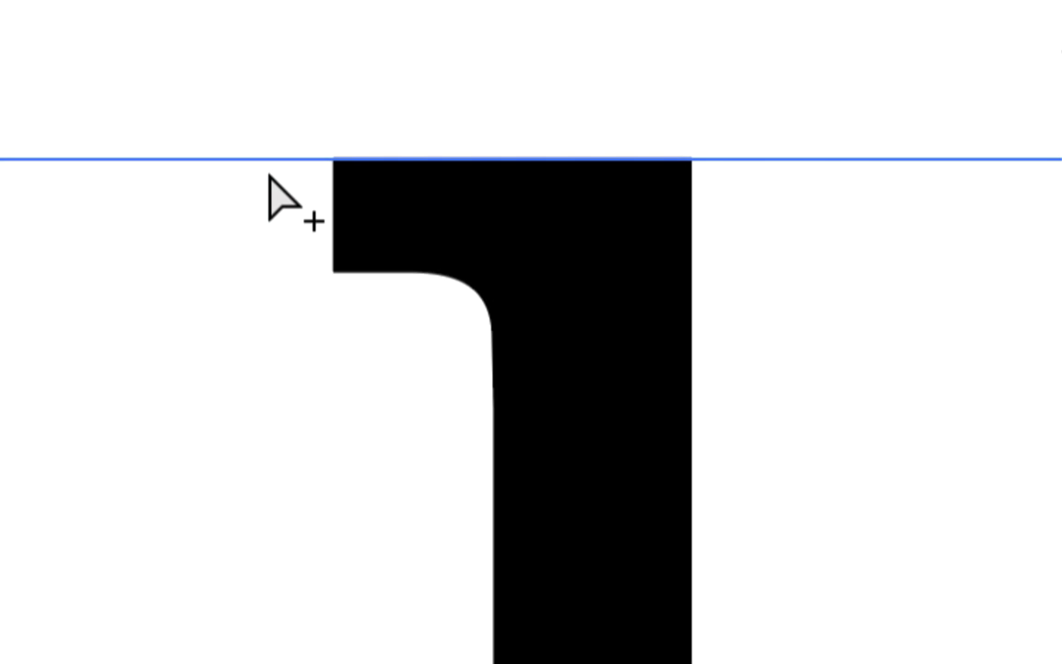
# Fine-tune the guide's height at higher magnification so it sits exactly on the upper edge of the "l"
pyautogui.scroll(5, 269, 174)
pyautogui.hscroll(3, 270, 174)
pyautogui.hscroll(-2, 301, 172)
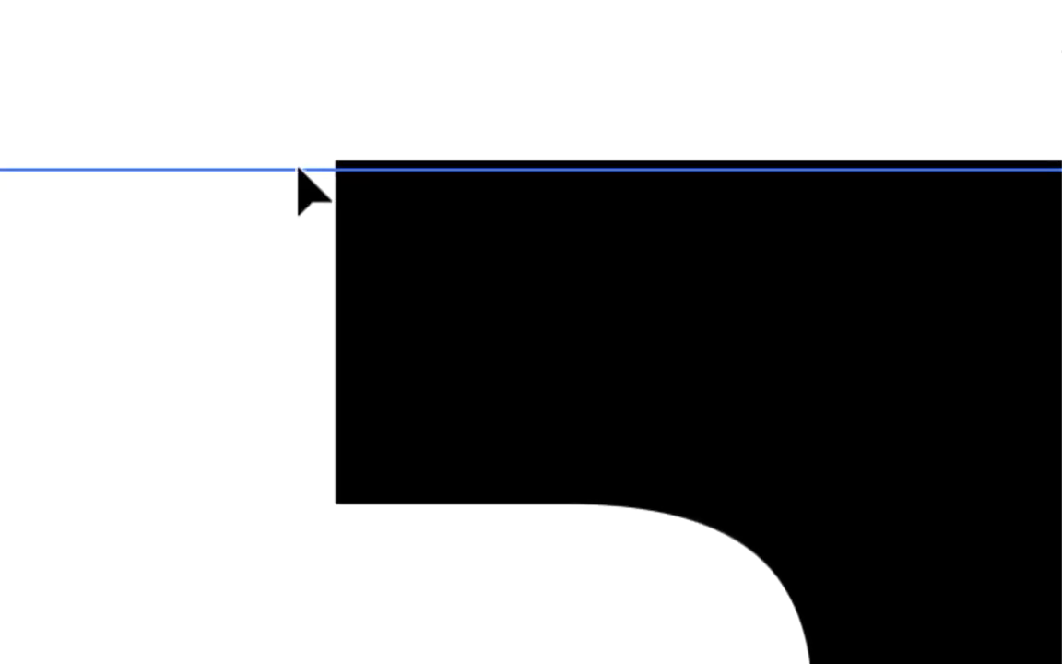
pyautogui.hotkey('ctrl', ';')
pyautogui.hotkey('ctrl', ';')
pyautogui.hscroll(-3, 293, 170)
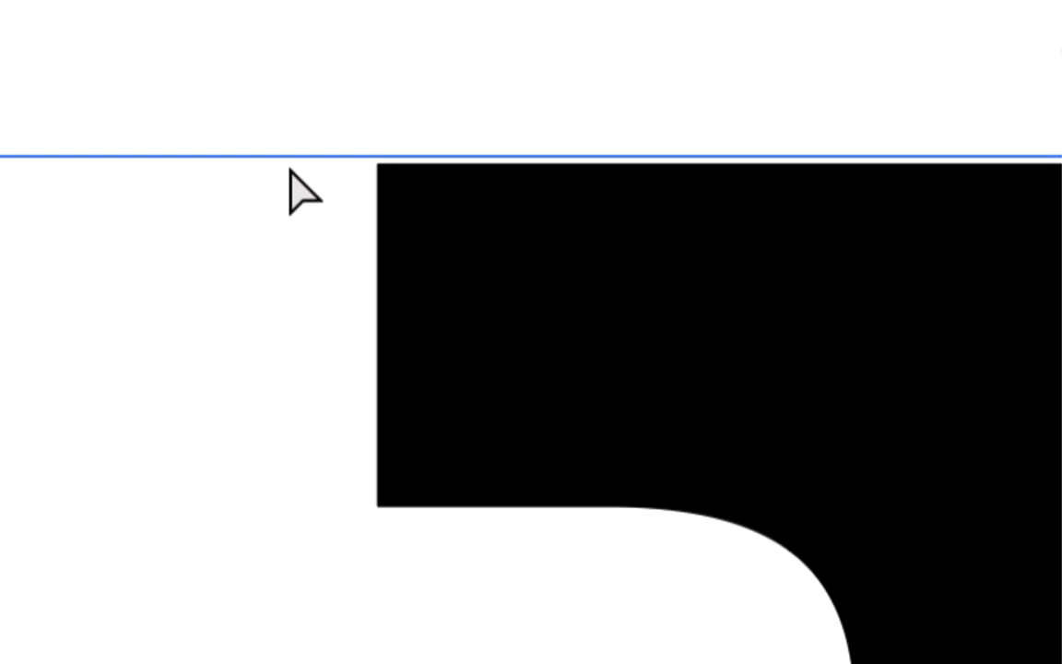
pyautogui.scroll(1, 289, 169)
pyautogui.scroll(-1, 289, 169)
pyautogui.scroll(-3, 292, 171)
pyautogui.scroll(-5, 293, 171)
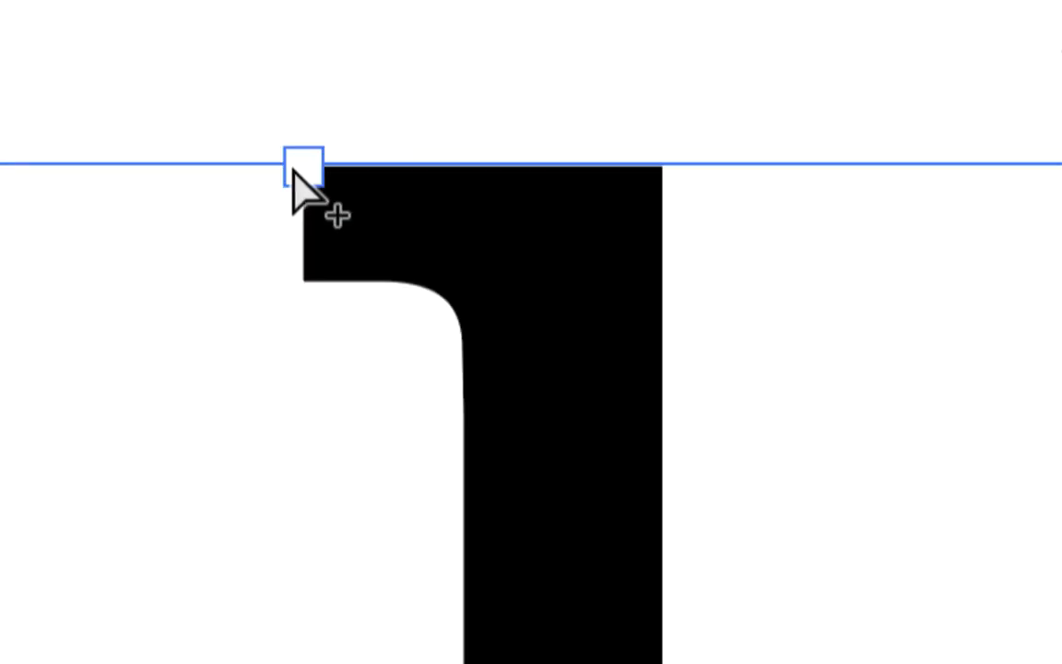
pyautogui.scroll(-4, 304, 184)
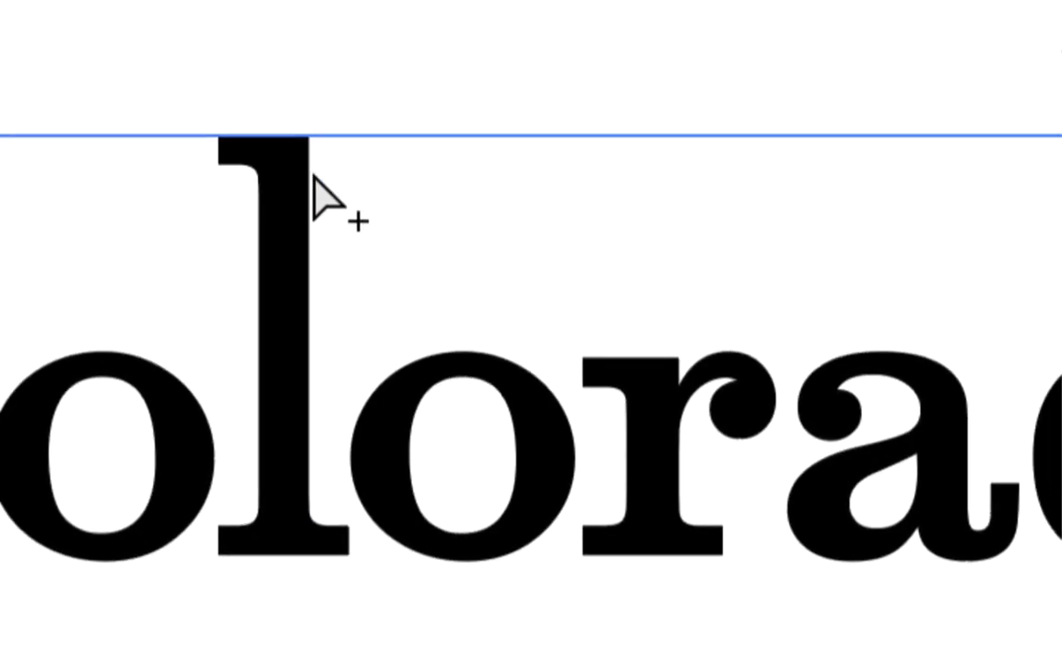
pyautogui.hscroll(6, 359, 198)
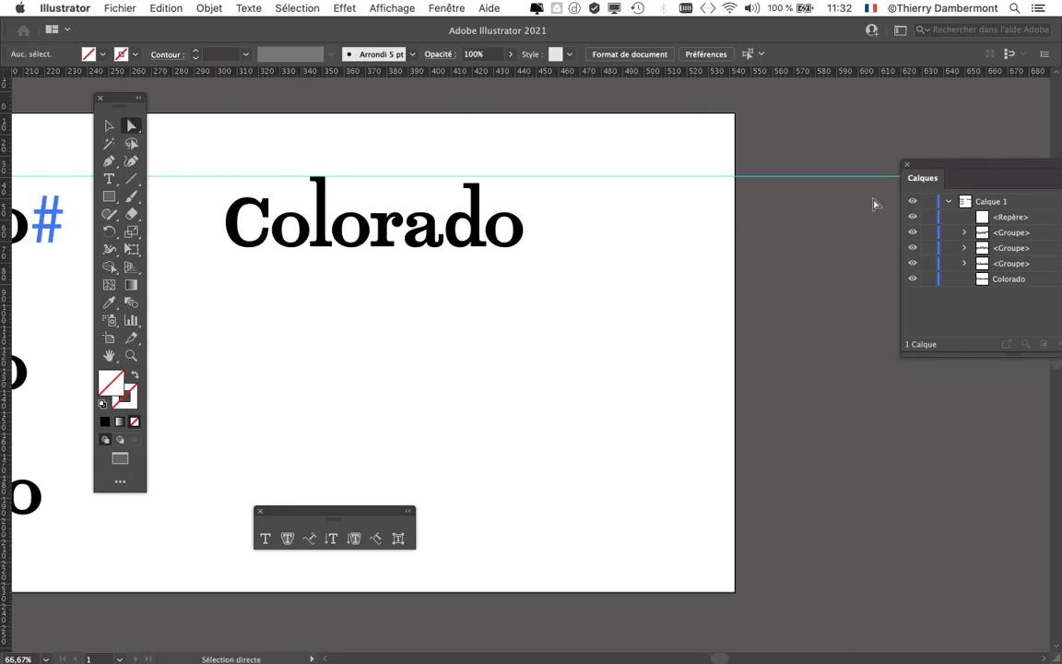
# Lock the guide (<Repère>) in the layers list and move the list clear of the lettering
pyautogui.moveTo(922, 166); pyautogui.dragTo(621, 141)
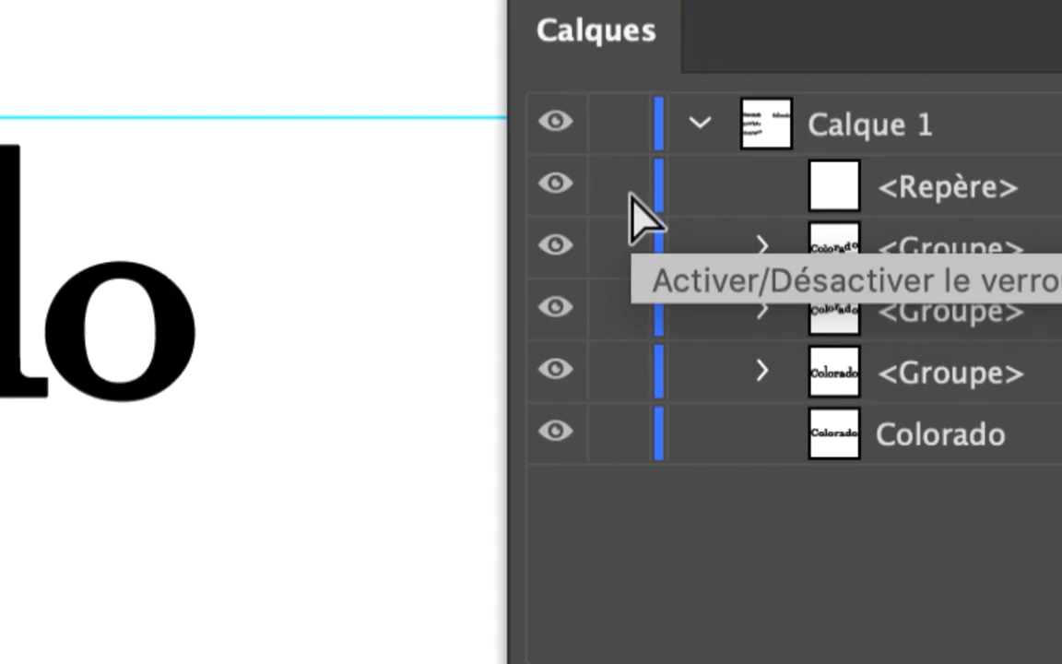
pyautogui.click(620, 189)
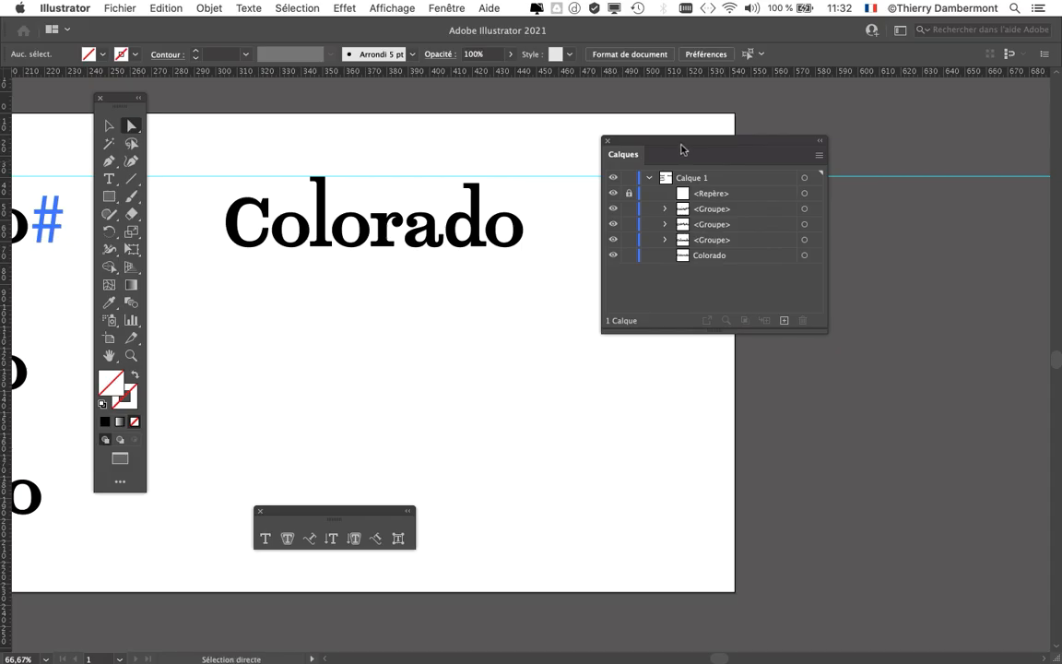
pyautogui.moveTo(682, 149); pyautogui.dragTo(837, 150)
pyautogui.scroll(2, 346, 196)
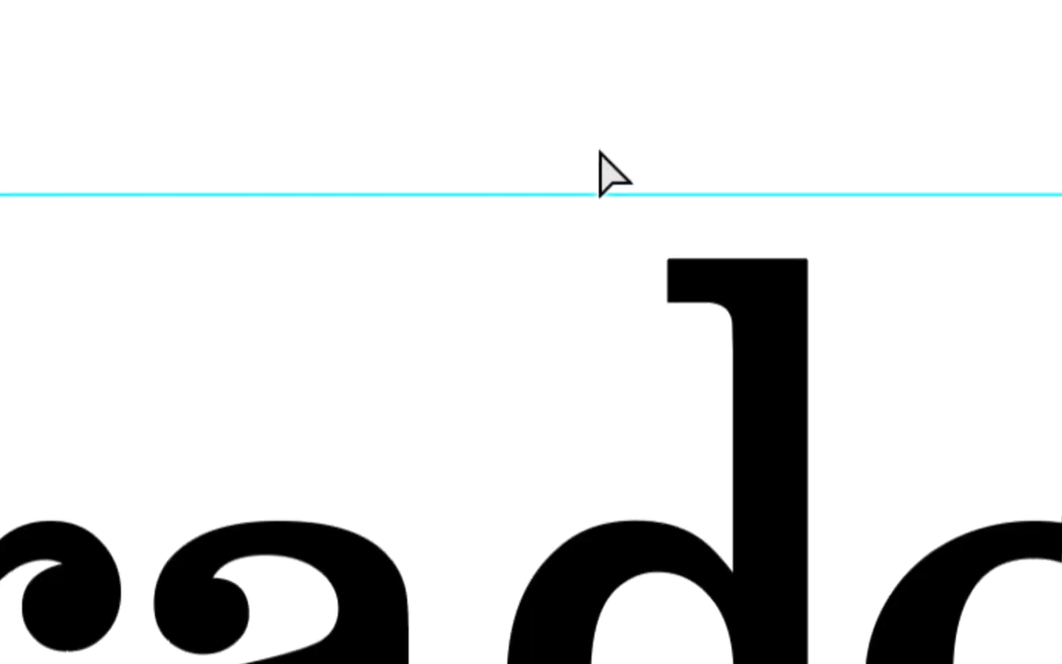
pyautogui.moveTo(600, 150); pyautogui.dragTo(628, 182)
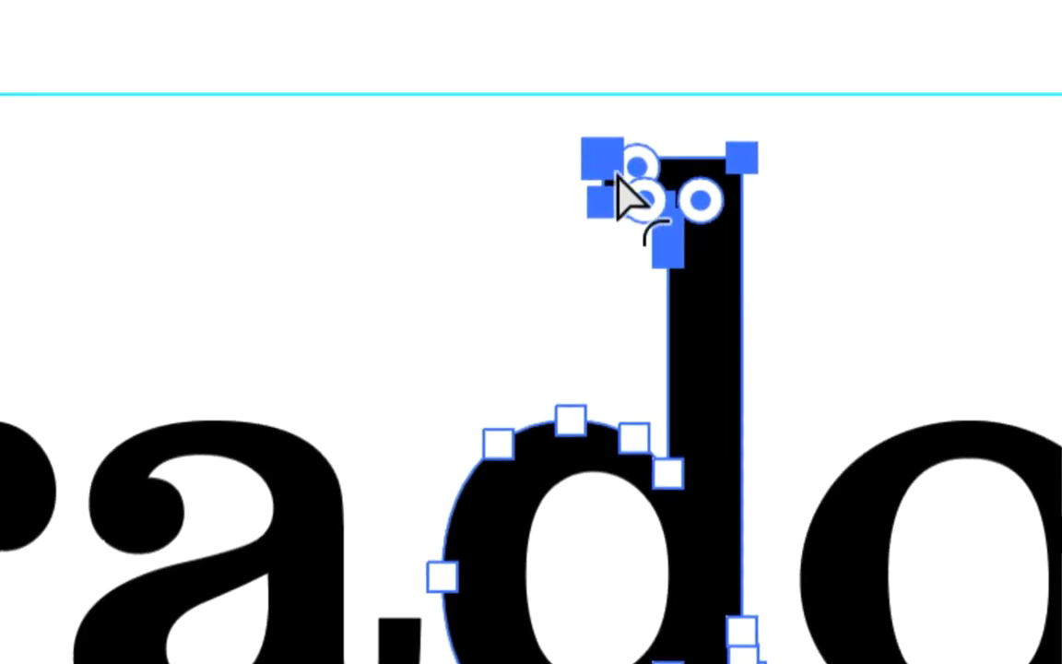
pyautogui.moveTo(568, 116); pyautogui.dragTo(626, 87)
pyautogui.moveTo(630, 175); pyautogui.dragTo(632, 177)
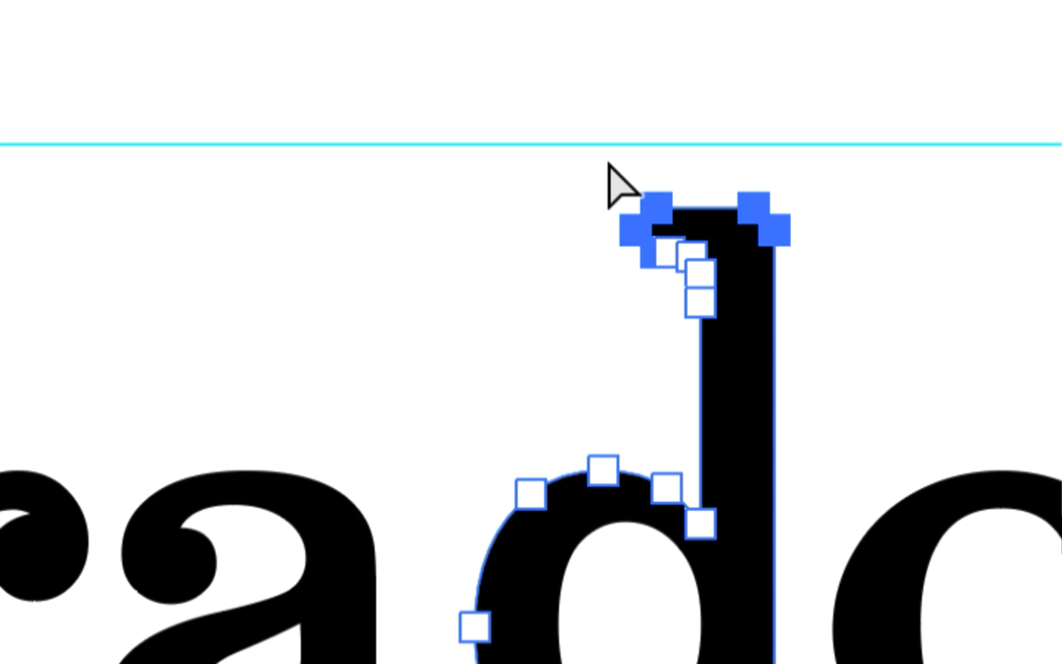
pyautogui.click(609, 166)
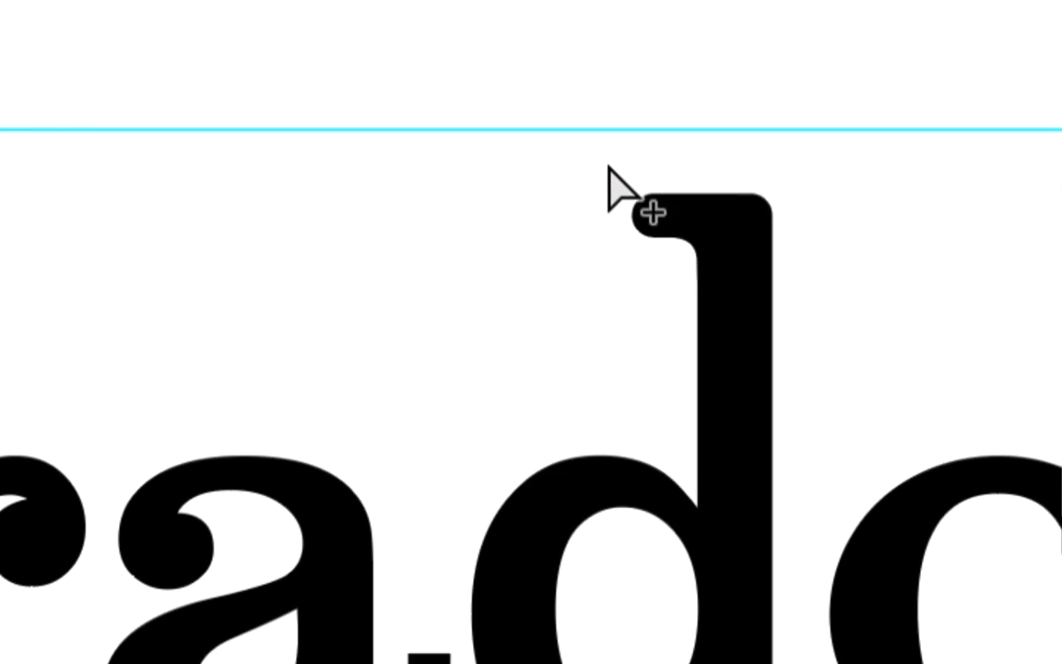
pyautogui.hotkey('ctrl', 'z')
pyautogui.hotkey('ctrl', 'z')
# Select the upper anchor points of the "d" with a marquee and stretch its ascender straight up to the guide
pyautogui.moveTo(601, 165); pyautogui.dragTo(793, 218)
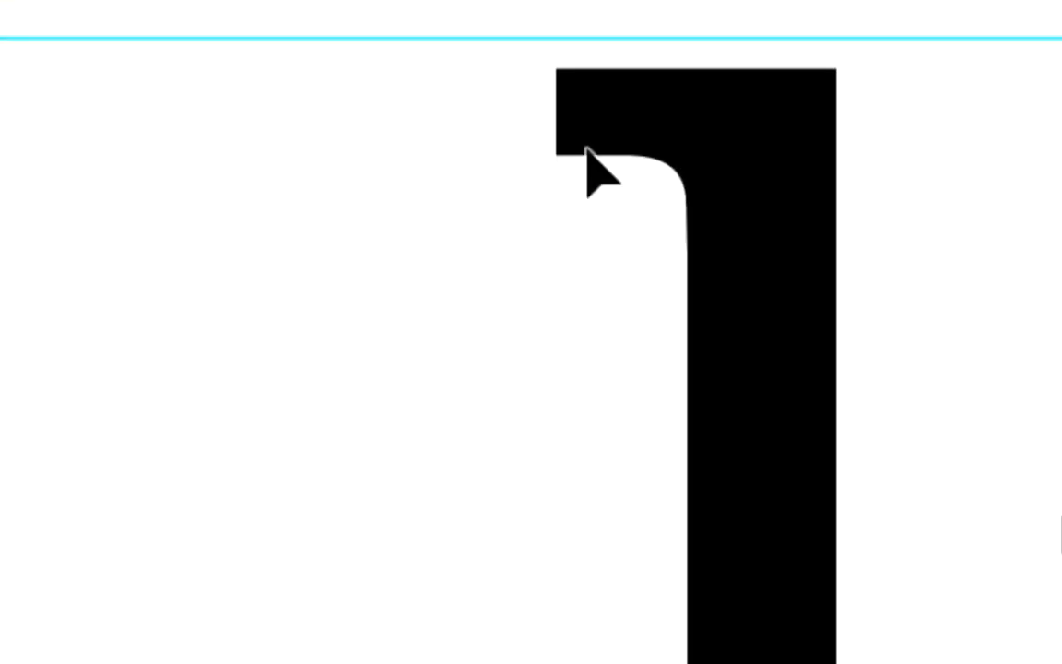
pyautogui.moveTo(593, 144); pyautogui.dragTo(592, 142)
pyautogui.scroll(-2, 590, 159)
pyautogui.click(588, 164)
pyautogui.scroll(-5, 589, 164)
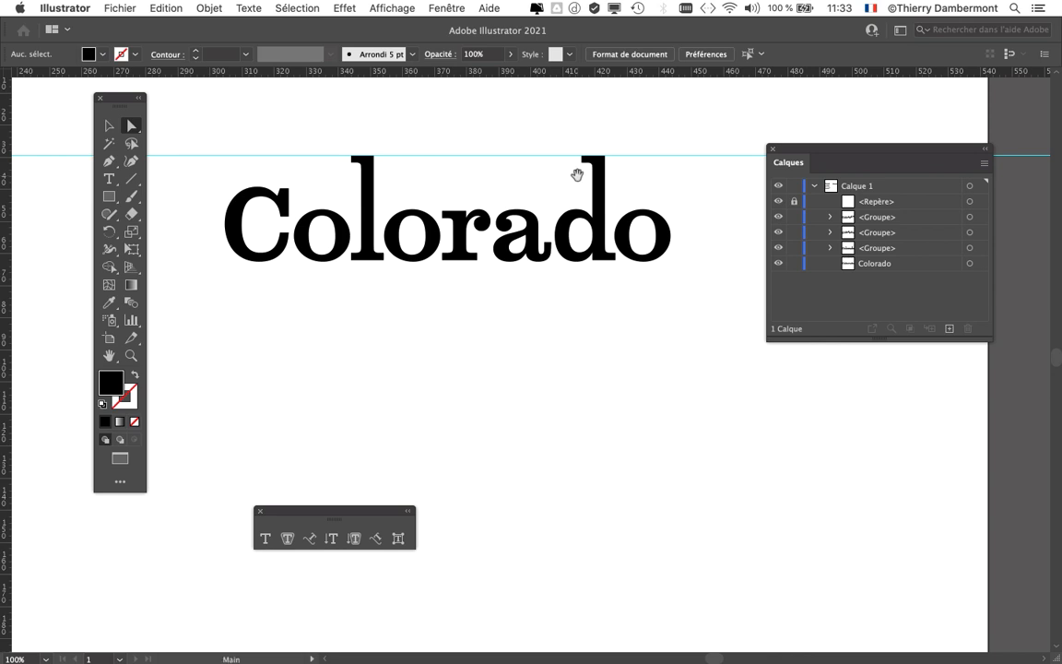
pyautogui.moveTo(789, 152); pyautogui.dragTo(821, 140)
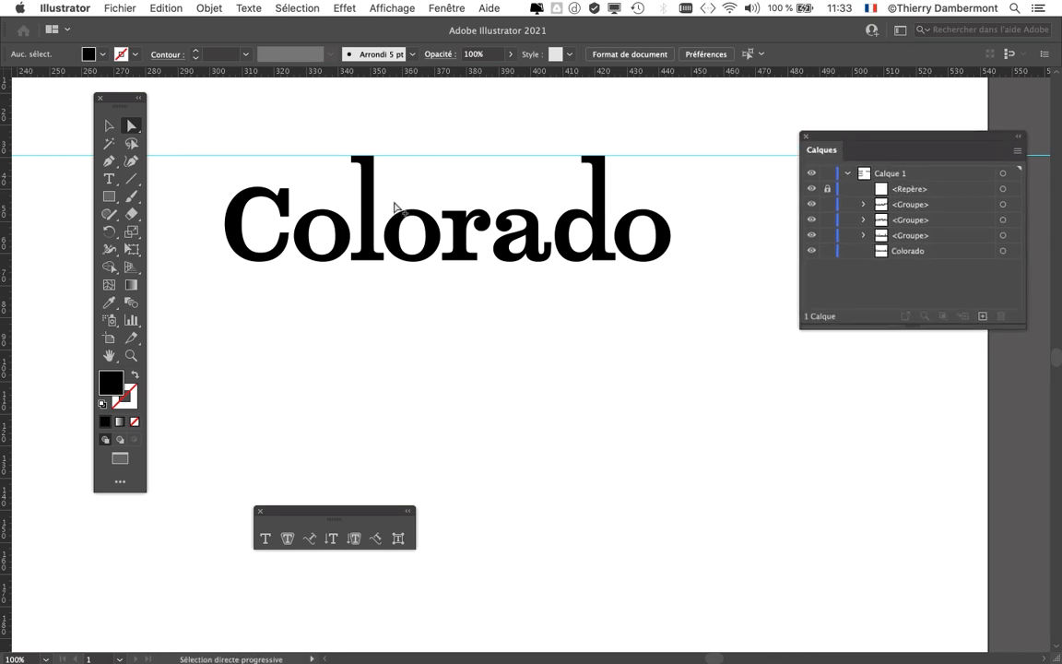
pyautogui.scroll(1, 394, 204)
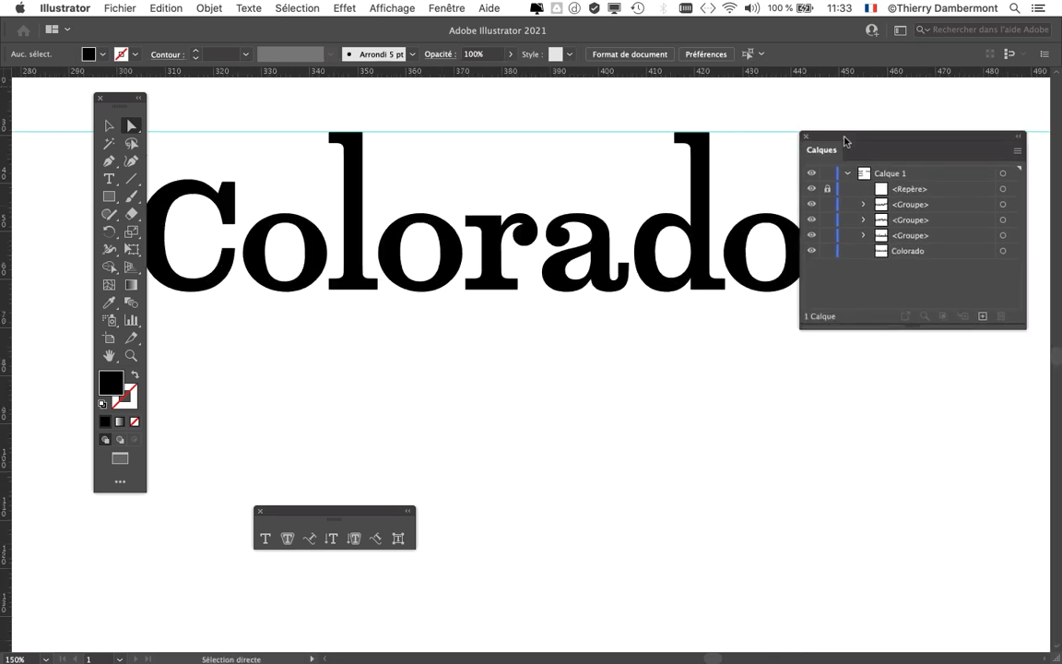
pyautogui.moveTo(889, 141); pyautogui.dragTo(839, 172)
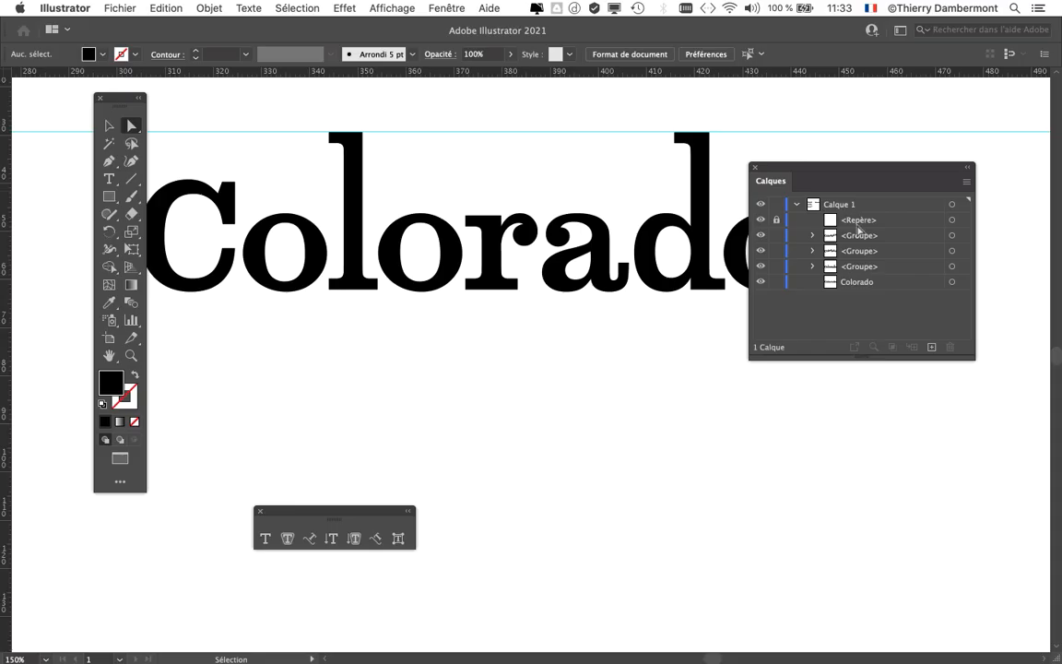
pyautogui.moveTo(790, 177); pyautogui.dragTo(876, 240)
pyautogui.scroll(-1, 579, 290)
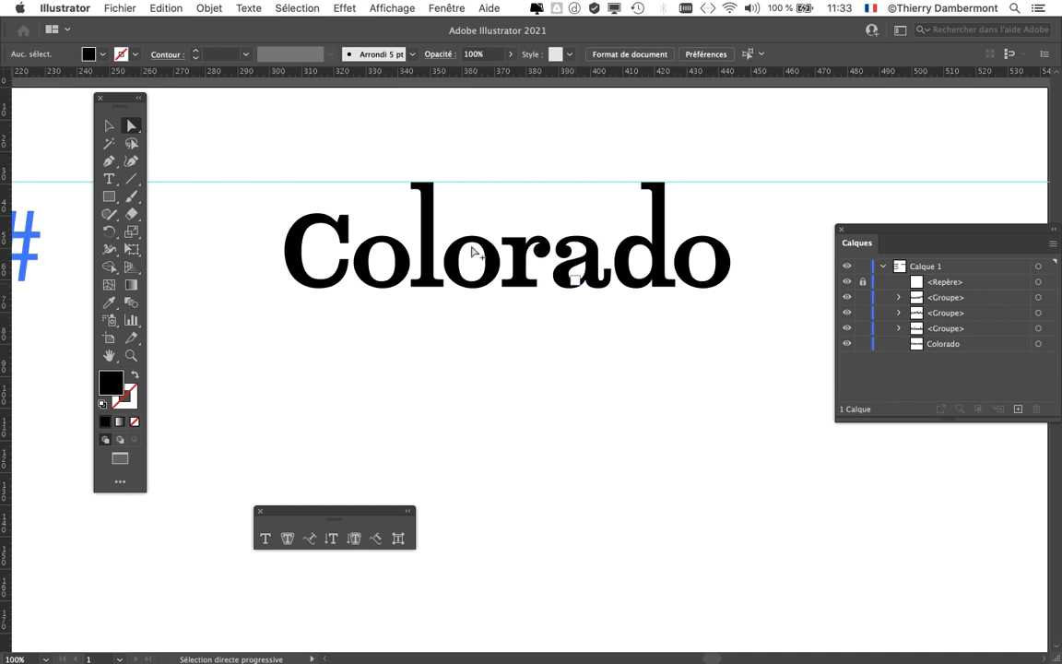